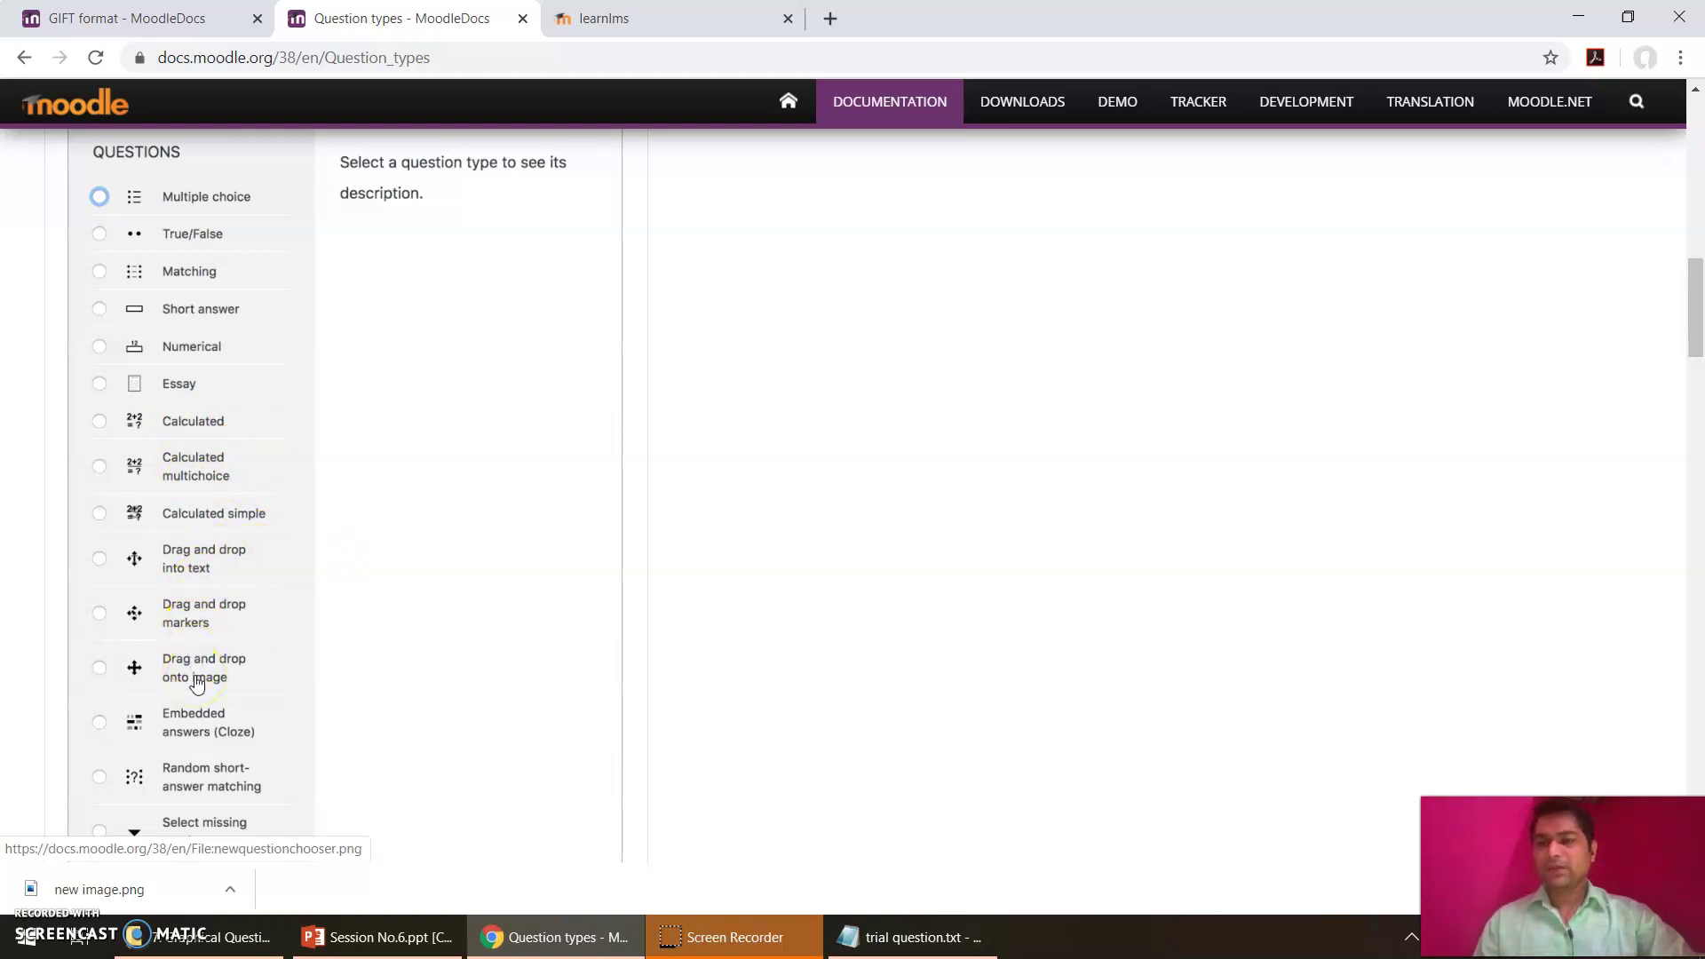
Step: Switch to File Explorer and go up from the 7. Graphical Question folder to the Session 6 folder
{"action": "left_click", "coordinate": [204, 380]}
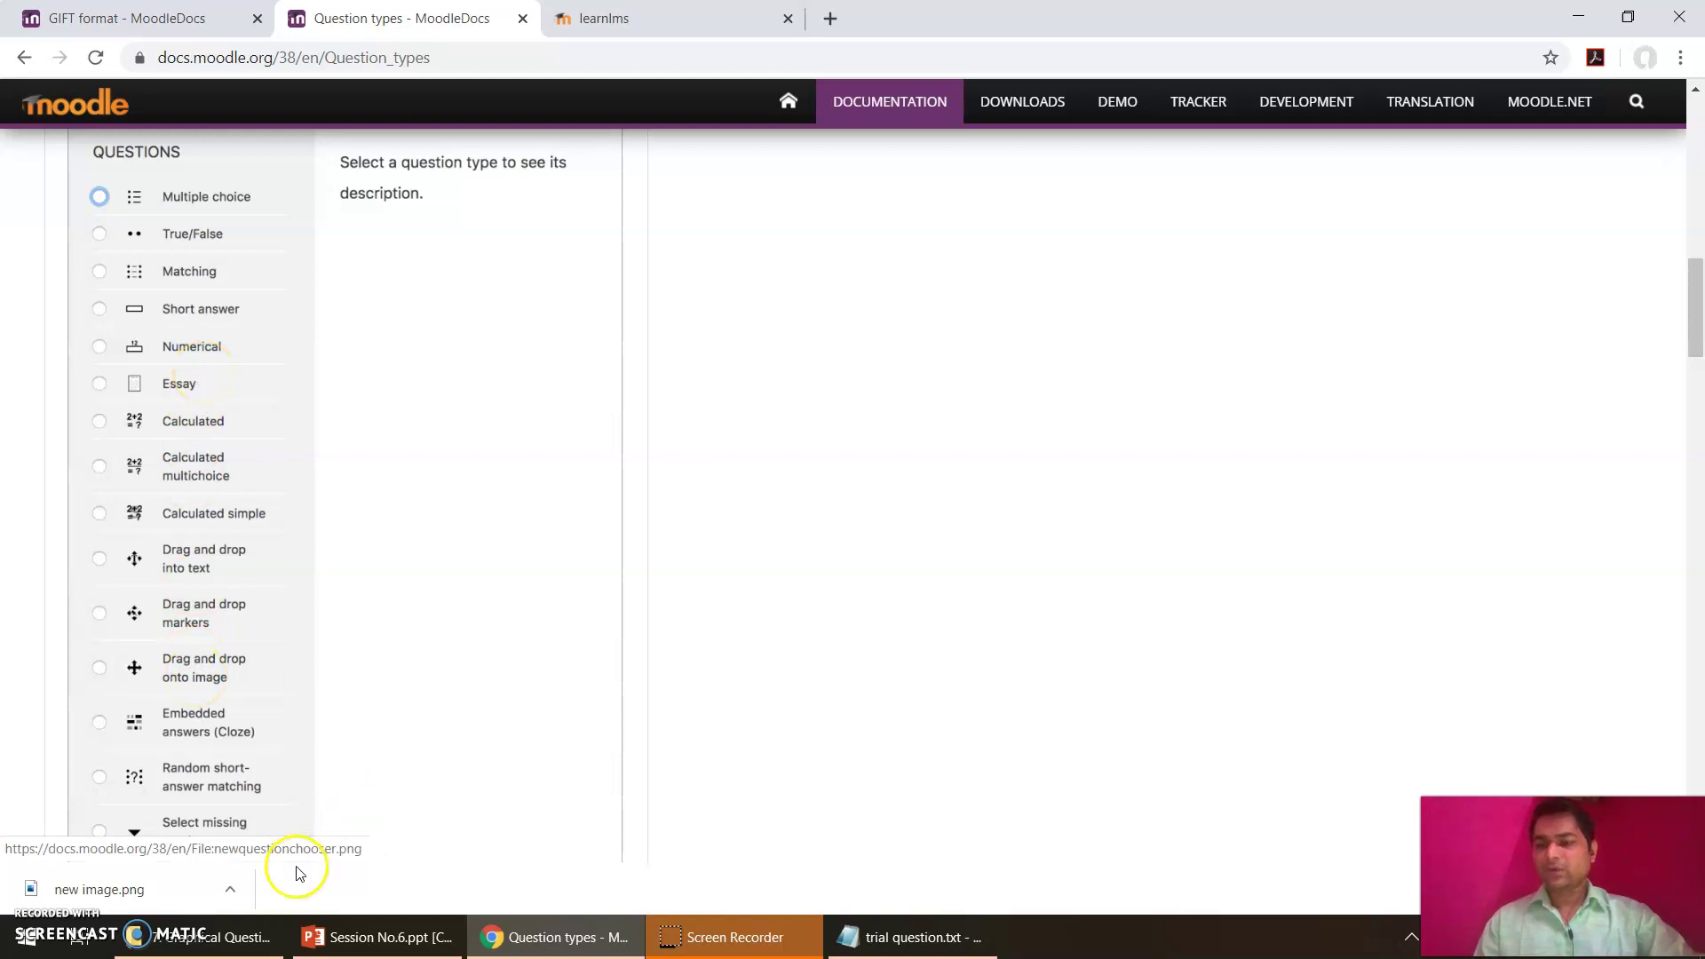
{"action": "left_click", "coordinate": [210, 934]}
{"action": "key", "text": "BackSpace"}
{"action": "key", "text": "Down"}
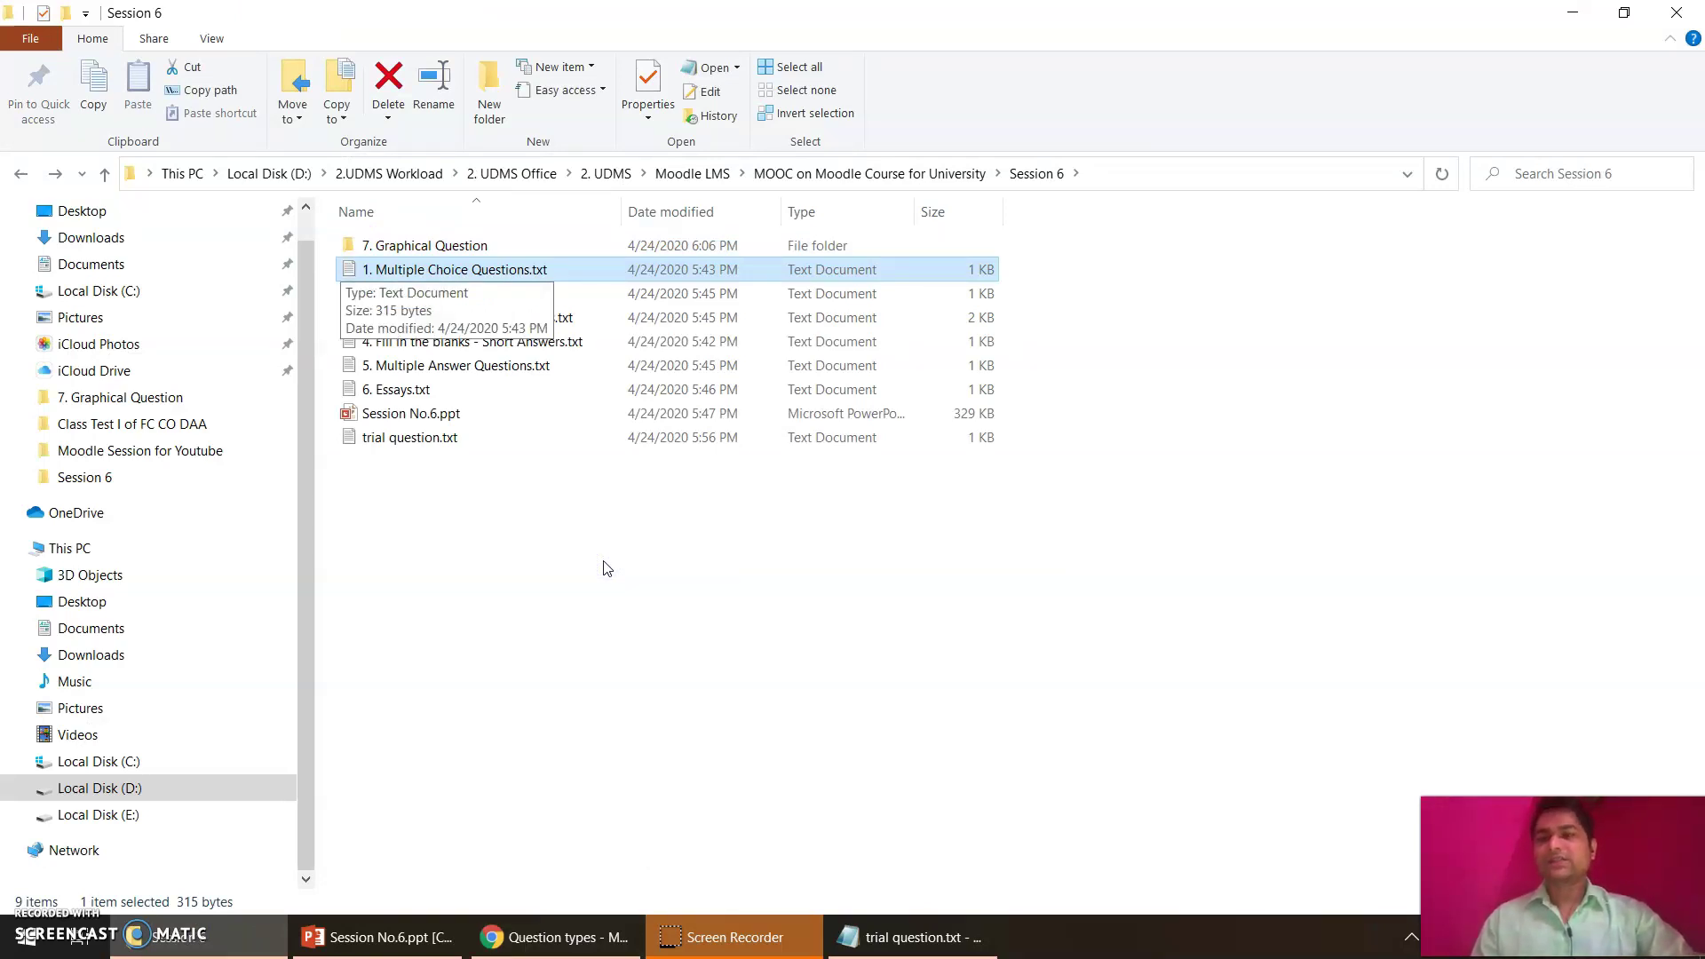
Step: Look through the Session 6 folder's numbered question files, from multiple choice to essays, and the graphical question folder
{"action": "key", "text": "Down"}
{"action": "key", "text": "Up"}
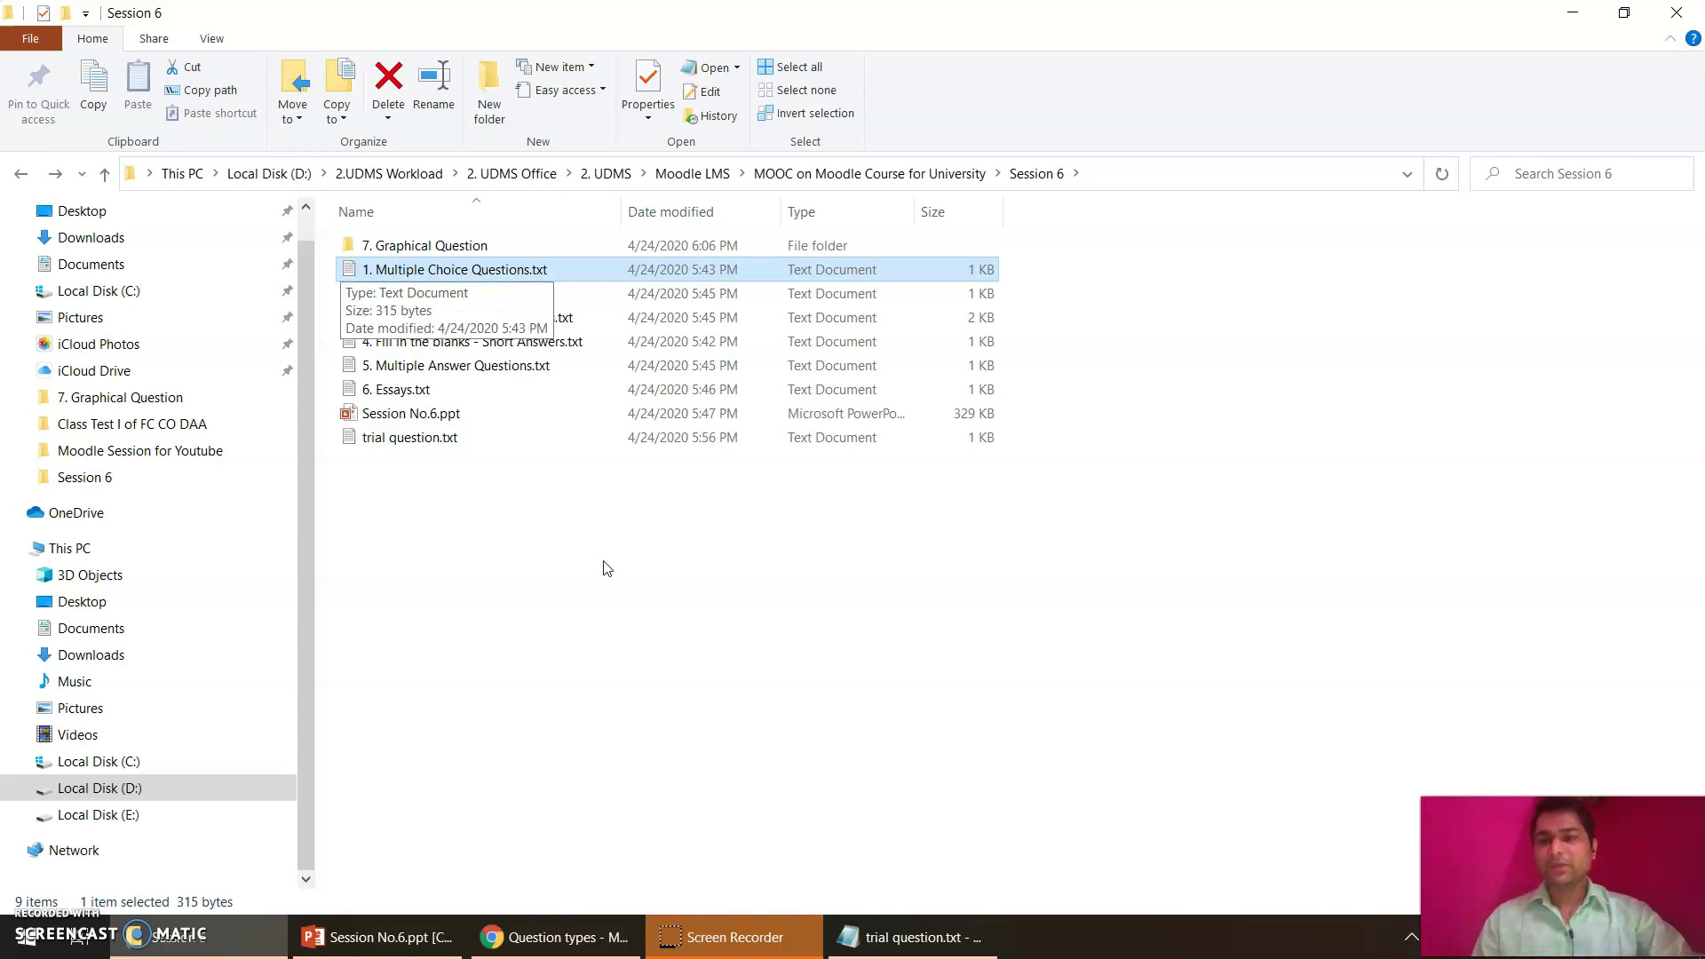
{"action": "key", "text": "Down"}
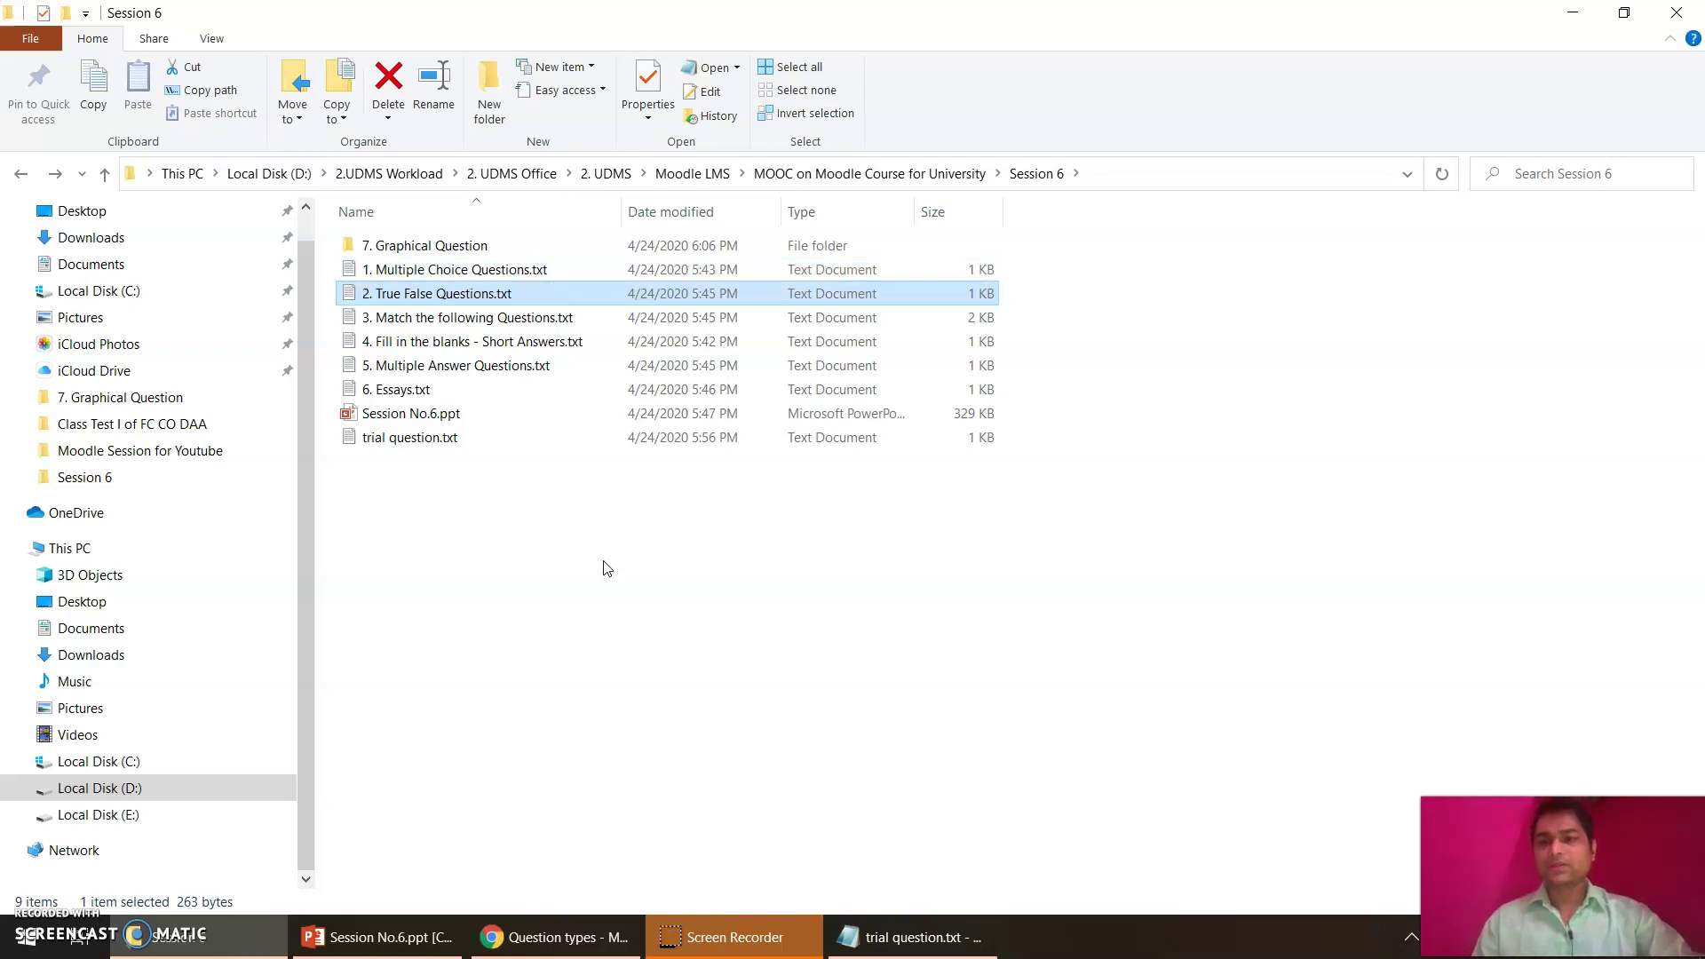
{"action": "key", "text": "Down"}
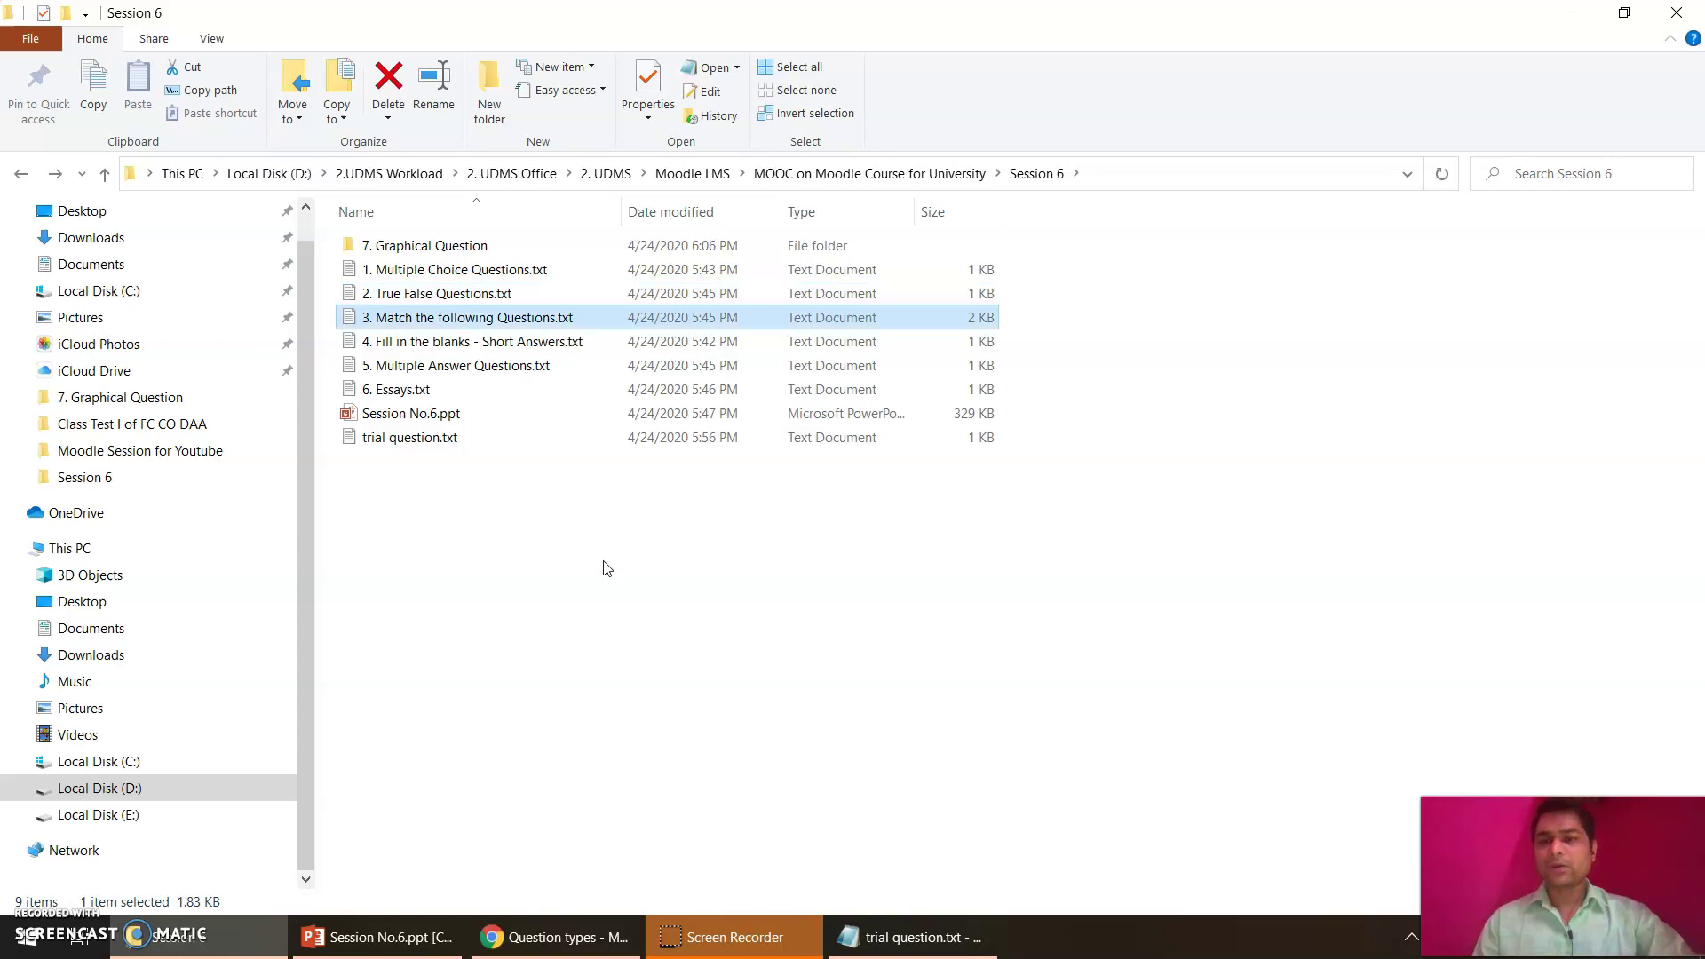
{"action": "key", "text": "Down"}
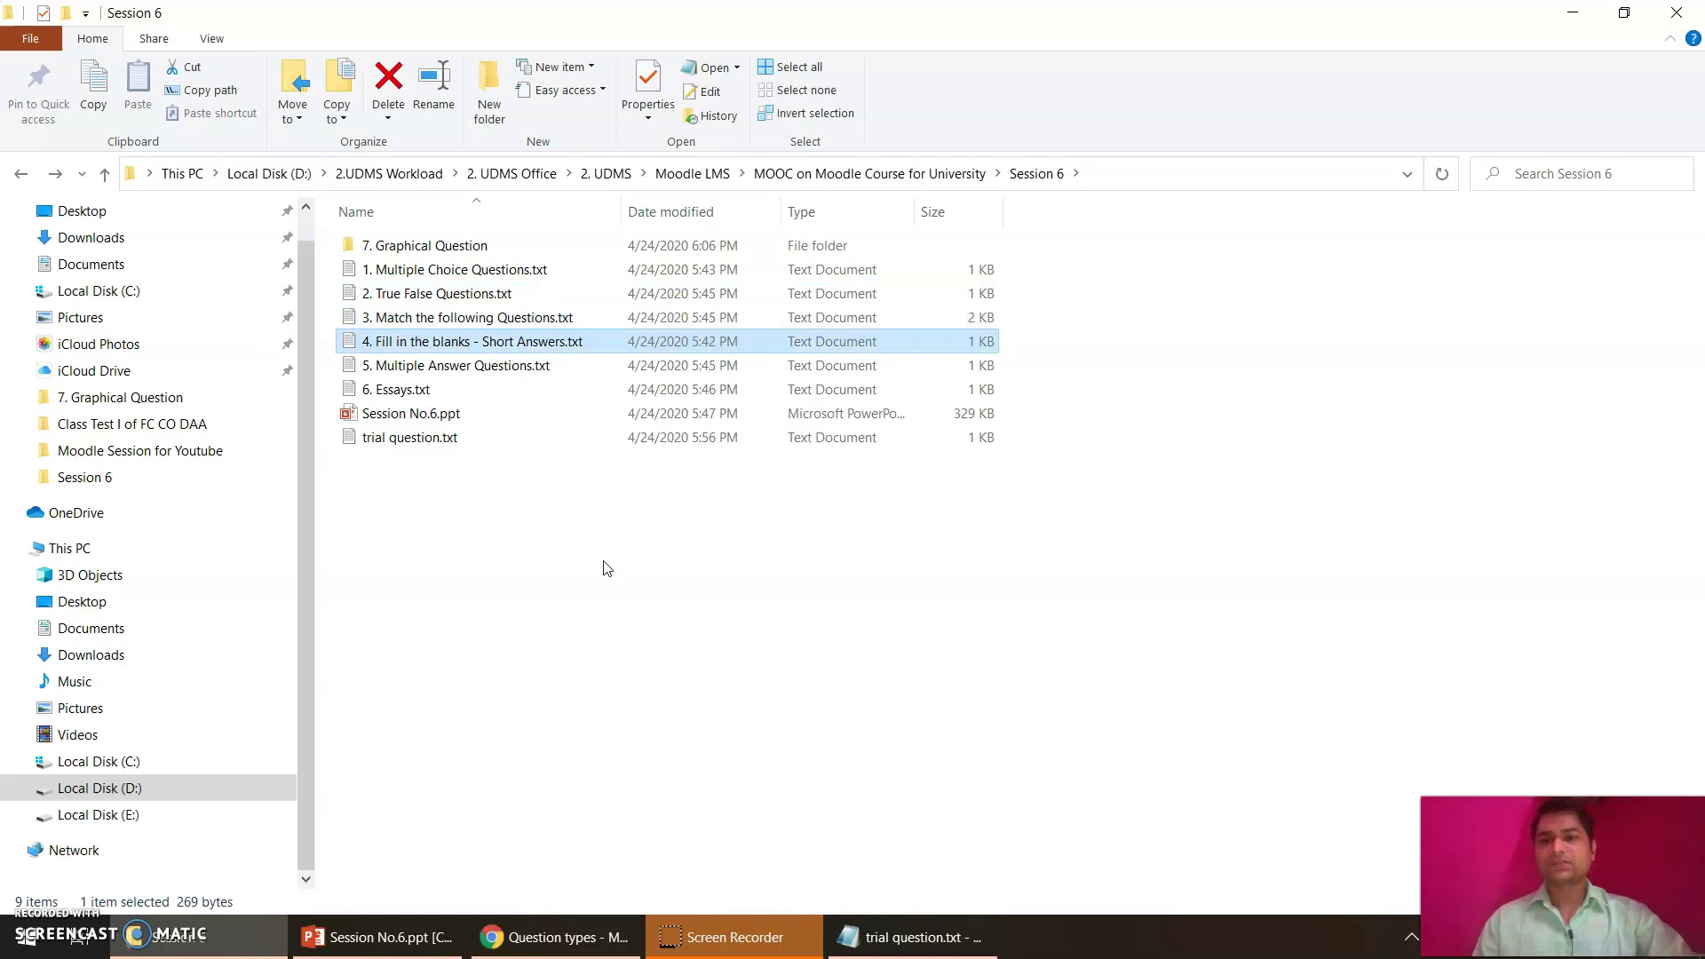
{"action": "key", "text": "Down"}
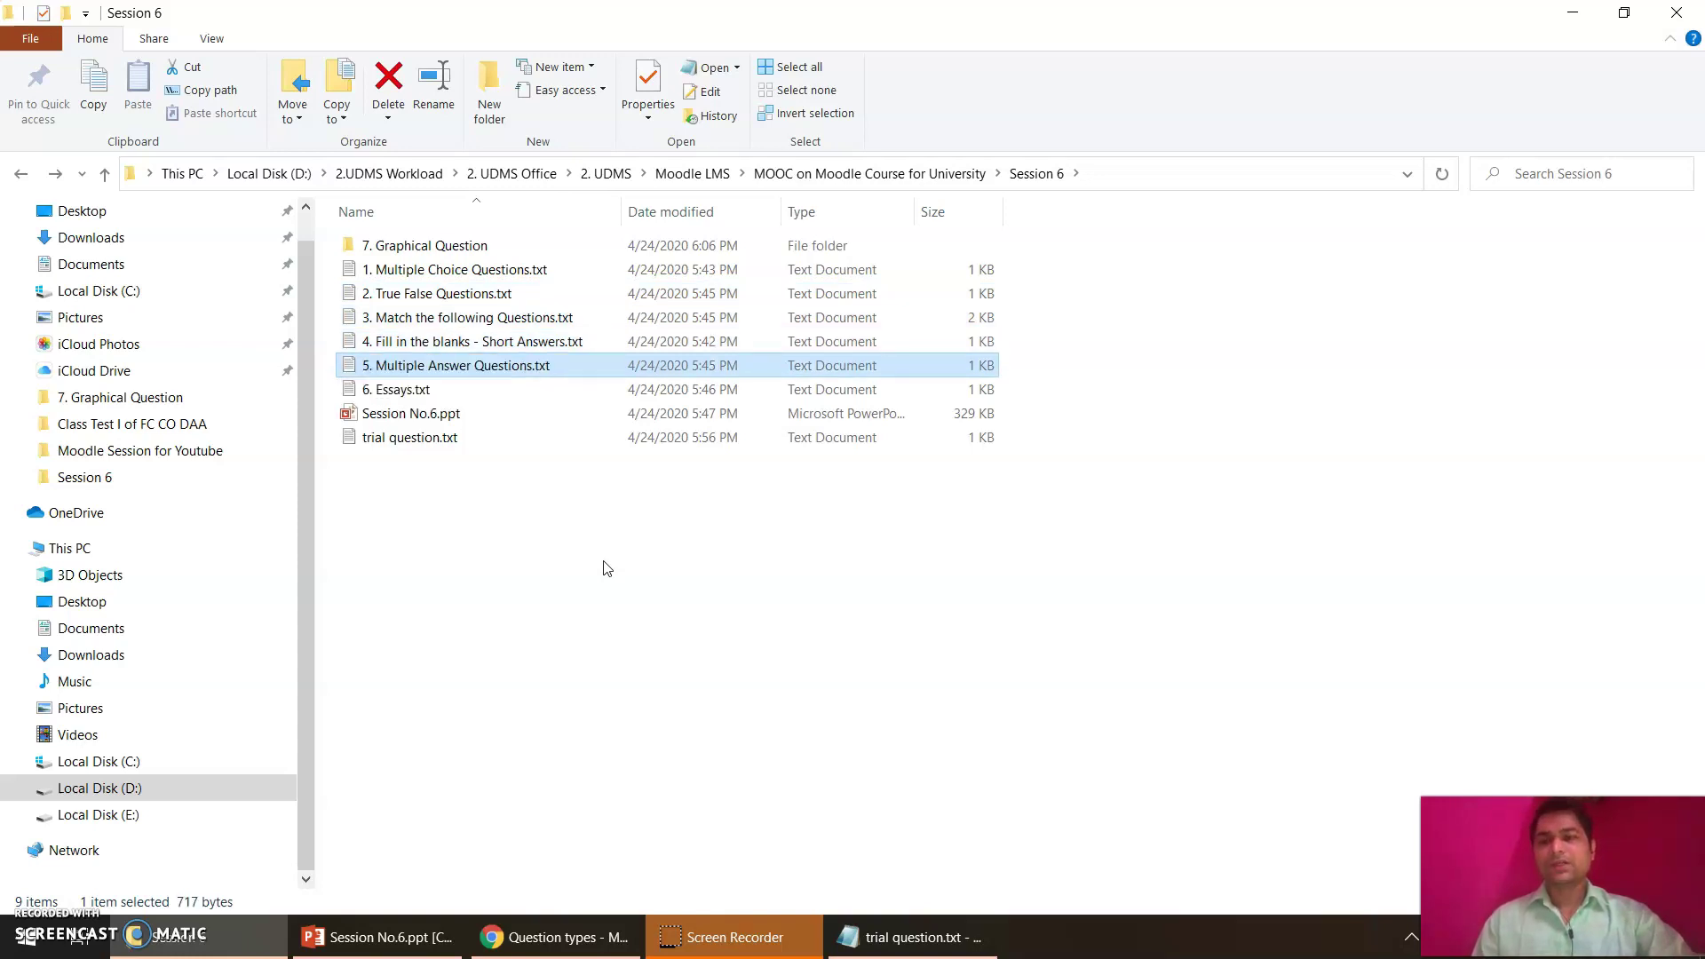
{"action": "key", "text": "Up"}
{"action": "key", "text": "Up"}
{"action": "key", "text": "Up"}
{"action": "key", "text": "Down"}
{"action": "key", "text": "Down"}
{"action": "key", "text": "Down"}
{"action": "key", "text": "Up"}
{"action": "key", "text": "Up"}
{"action": "key", "text": "Up"}
{"action": "key", "text": "Up"}
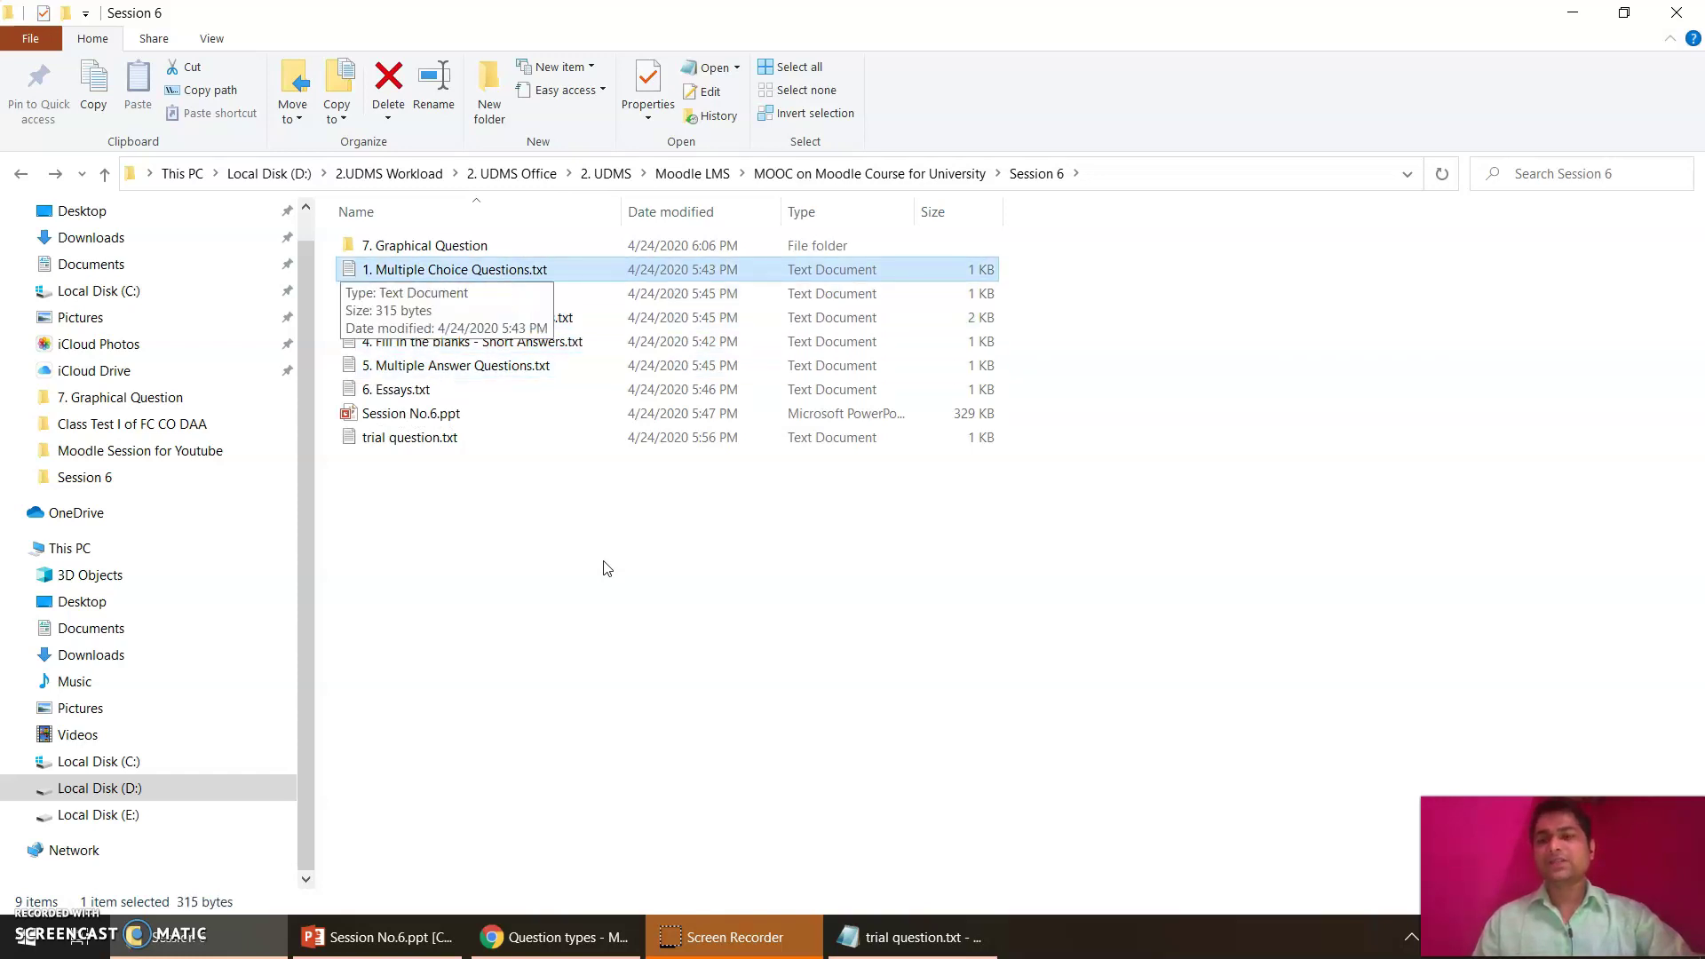
{"action": "key", "text": "Down"}
{"action": "key", "text": "Down"}
{"action": "key", "text": "Down"}
{"action": "key", "text": "Down"}
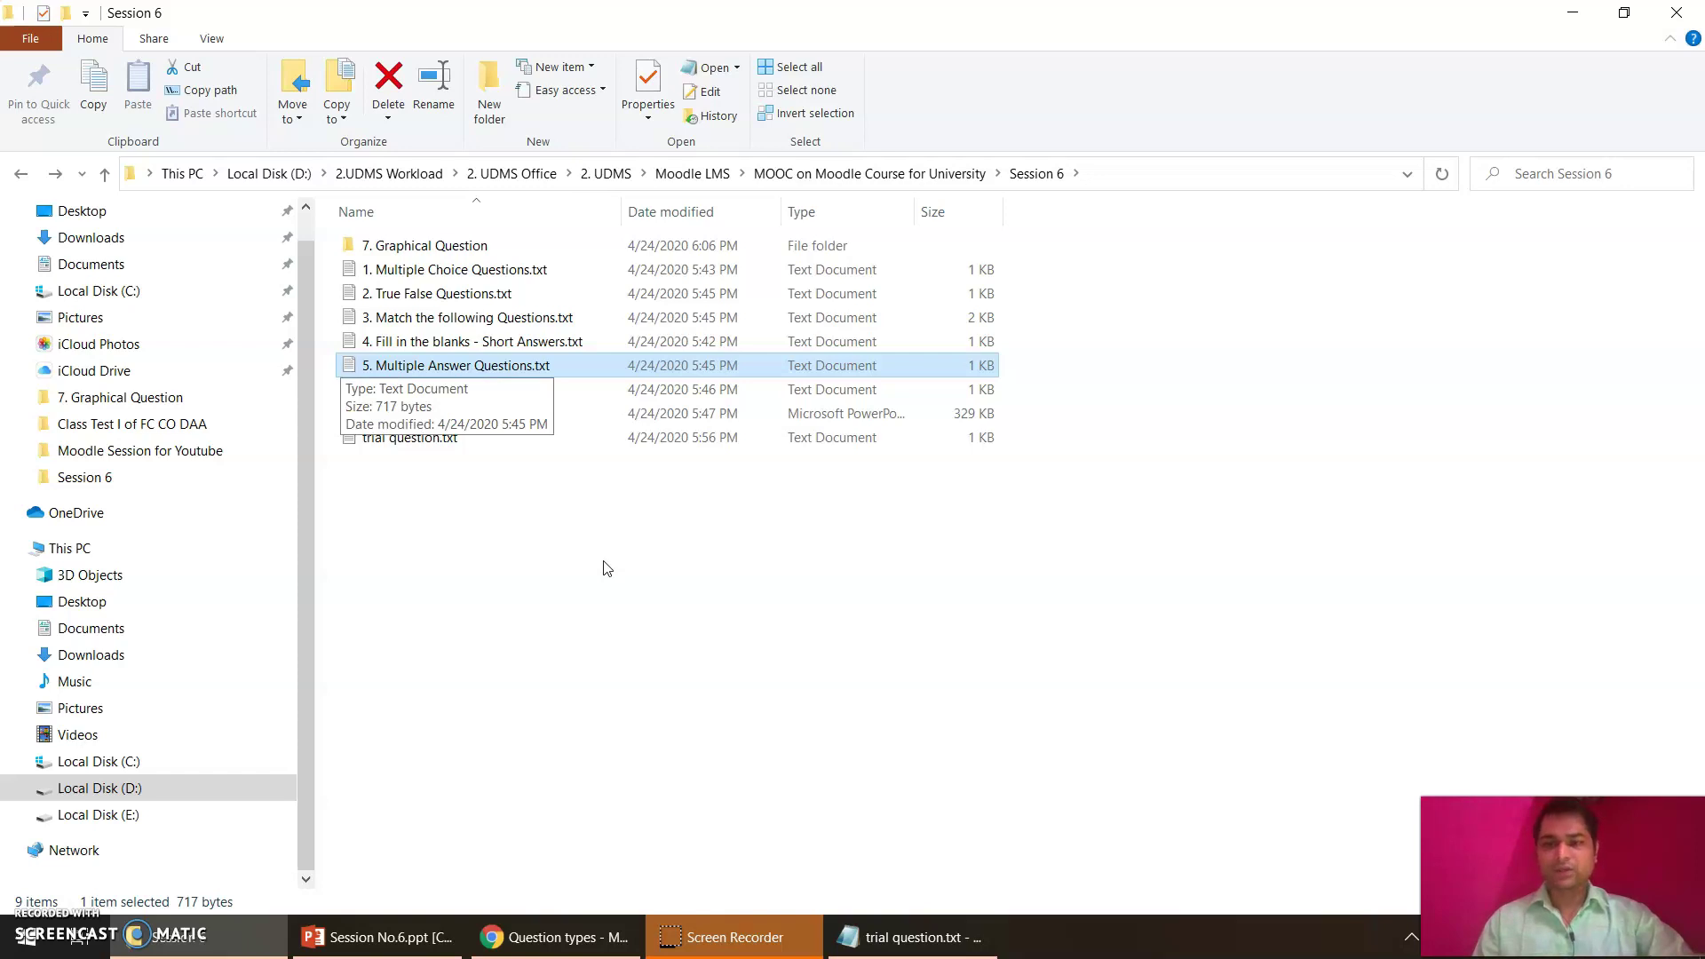
{"action": "key", "text": "Down"}
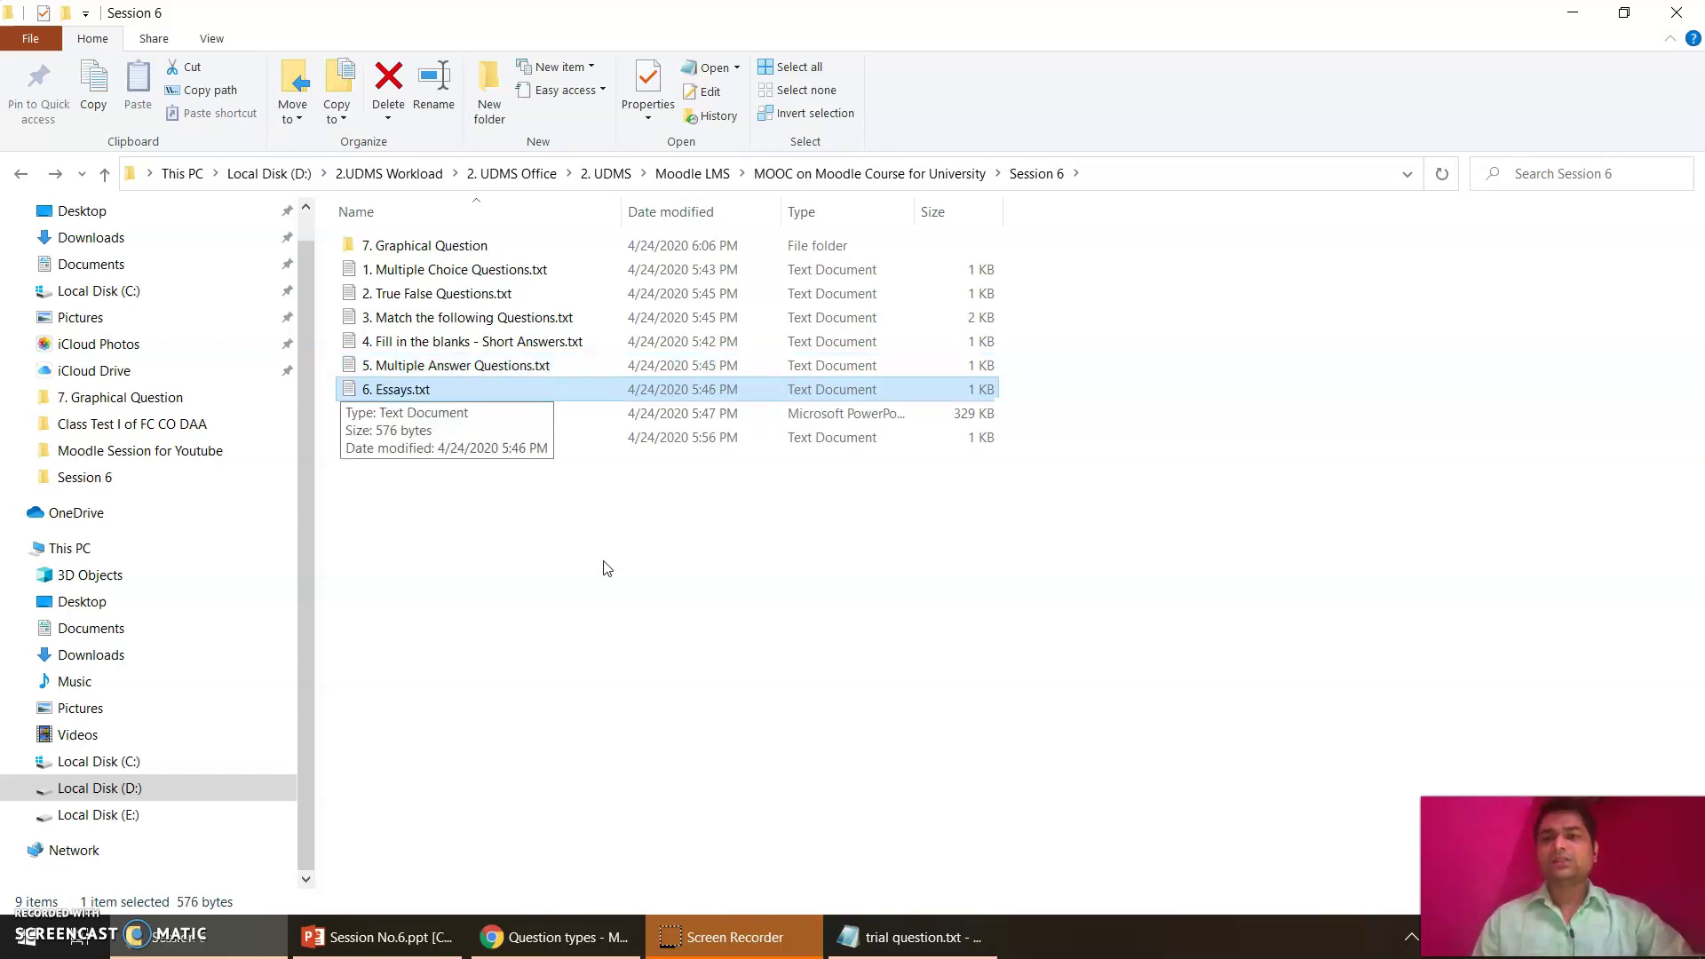
{"action": "key", "text": "Up"}
{"action": "key", "text": "Up"}
{"action": "key", "text": "Up"}
{"action": "key", "text": "Up"}
{"action": "key", "text": "Up"}
{"action": "key", "text": "Up"}
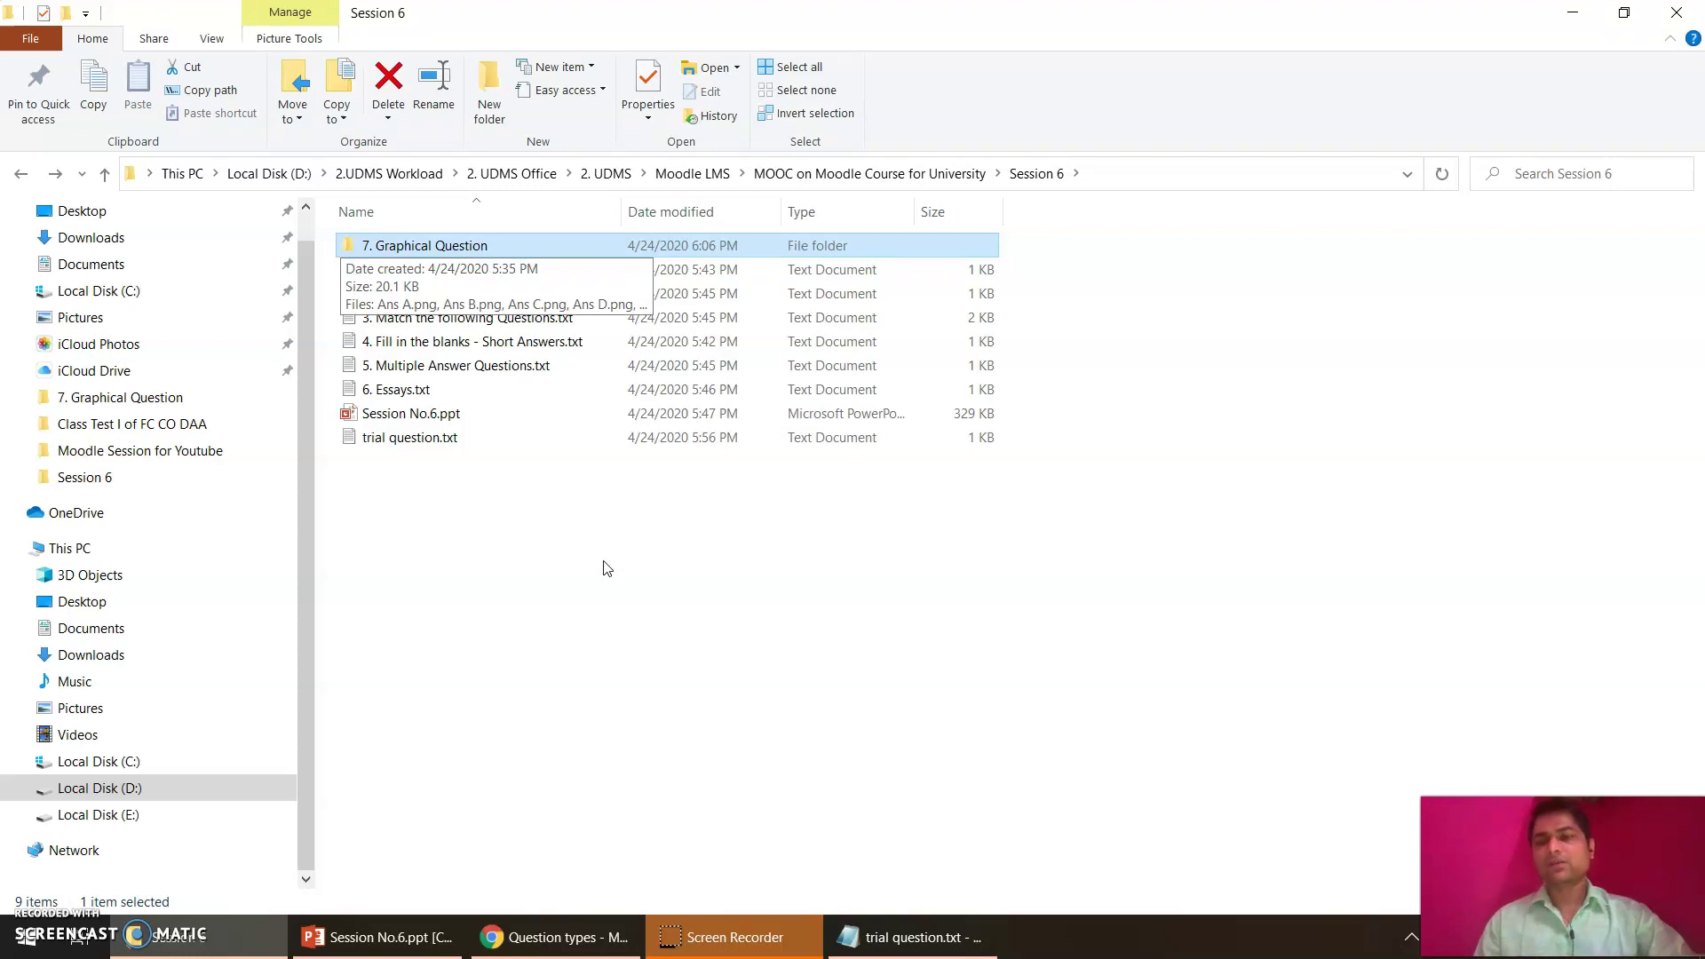
{"action": "key", "text": "Down"}
{"action": "key", "text": "Up"}
{"action": "left_click", "coordinate": [604, 562]}
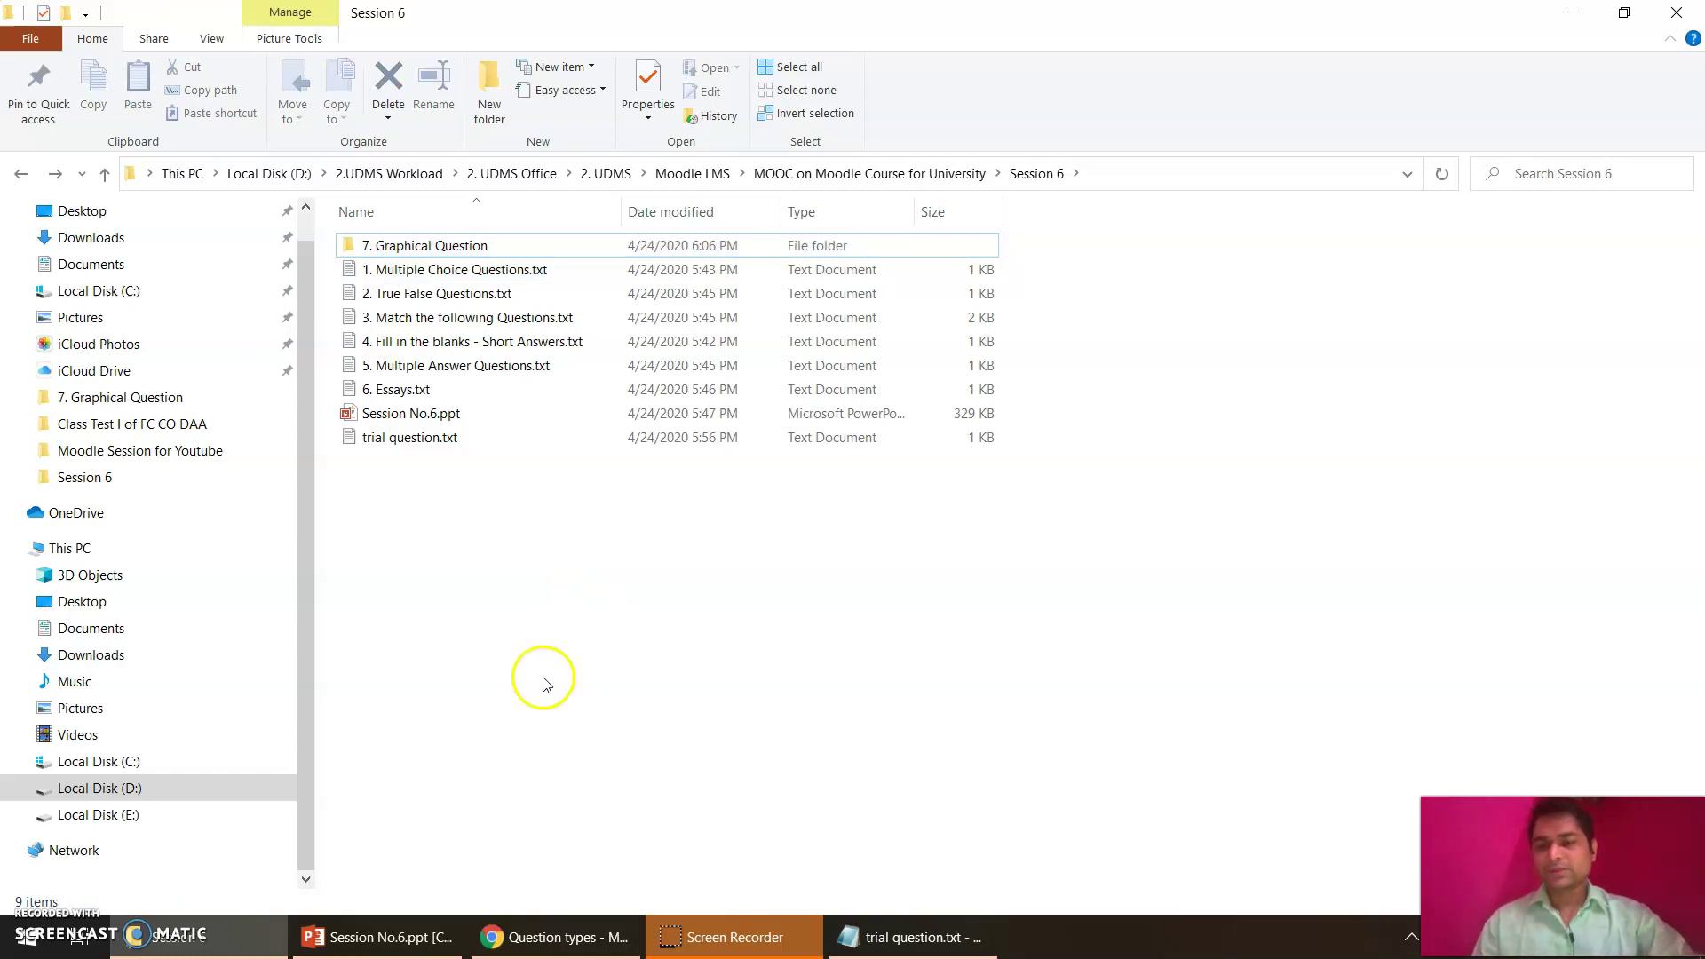
Step: Switch to Chrome and bring up the learnlms Moodle site's home page
{"action": "left_click", "coordinate": [559, 928]}
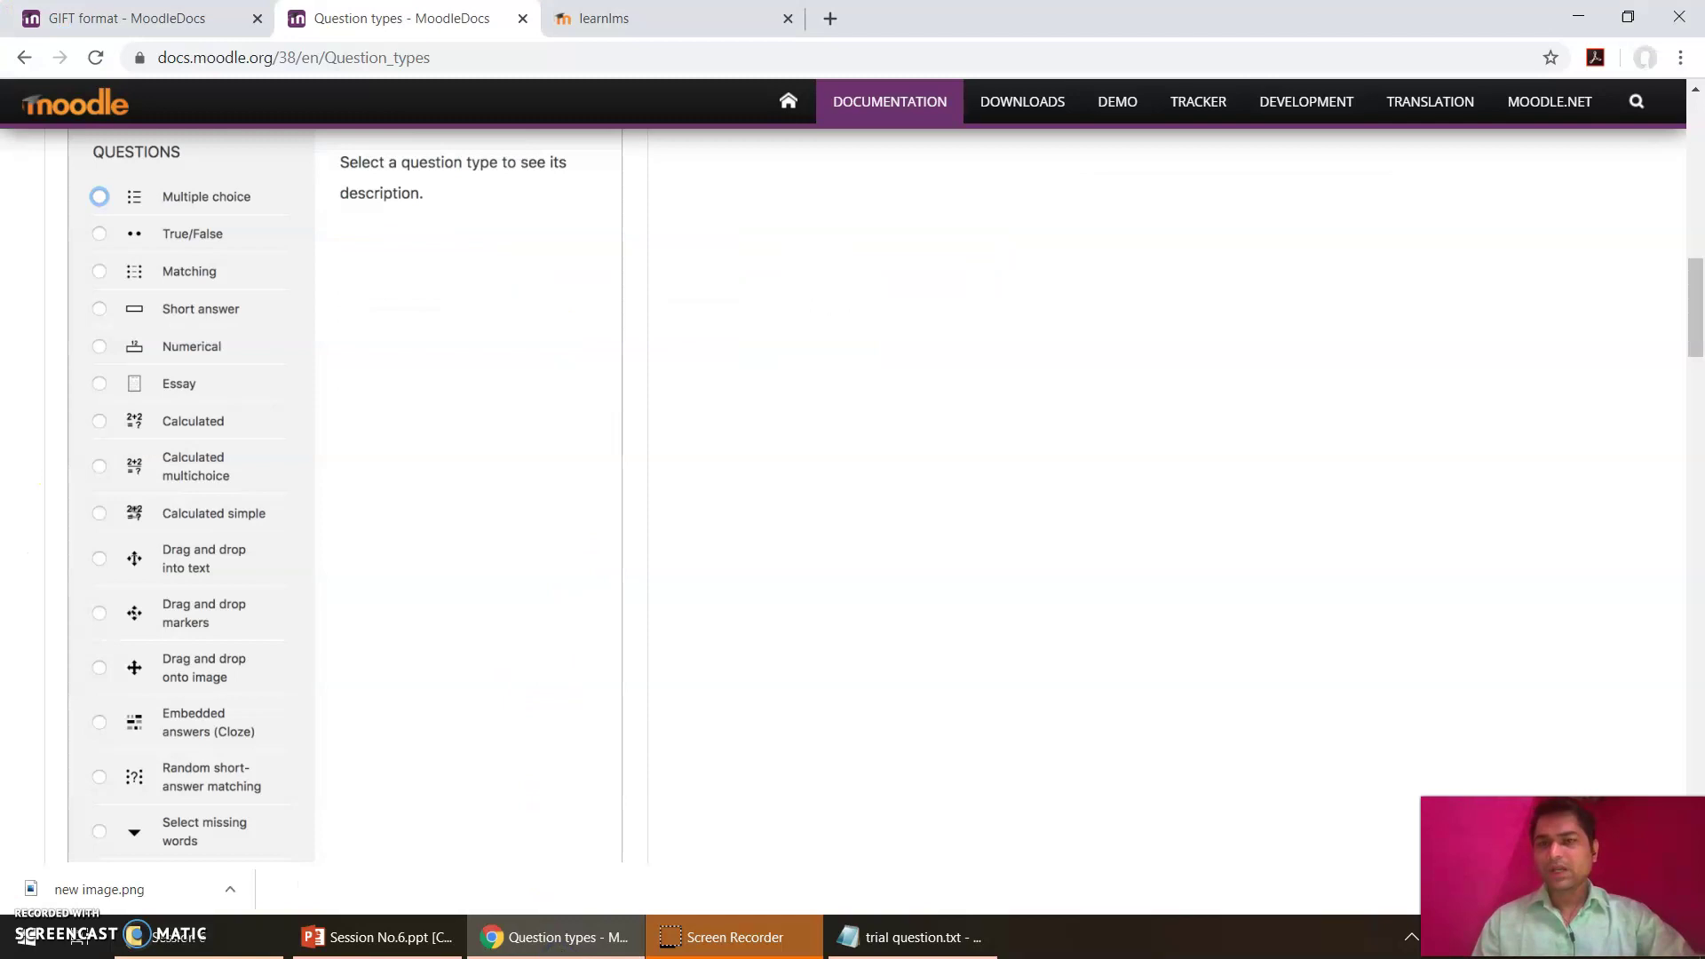
{"action": "key", "text": "ctrl+Tab"}
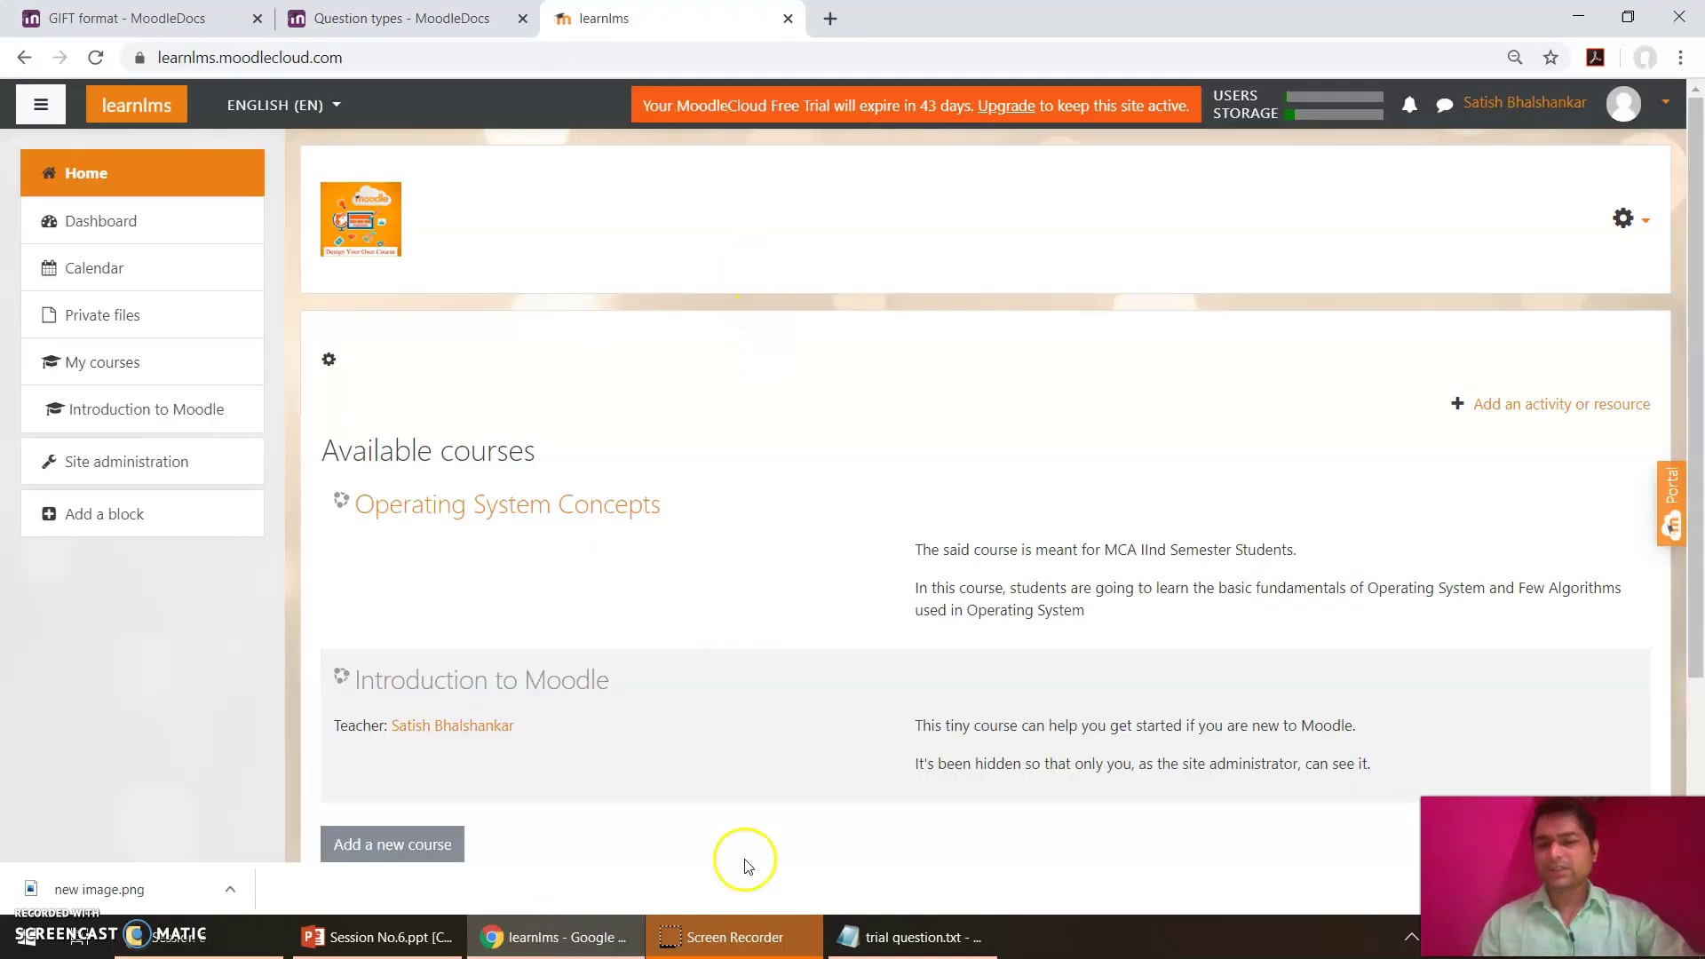
Step: Switch to trial question.txt in Notepad and remove the asterisk before "Process Control block" in option A
{"action": "left_click", "coordinate": [888, 936]}
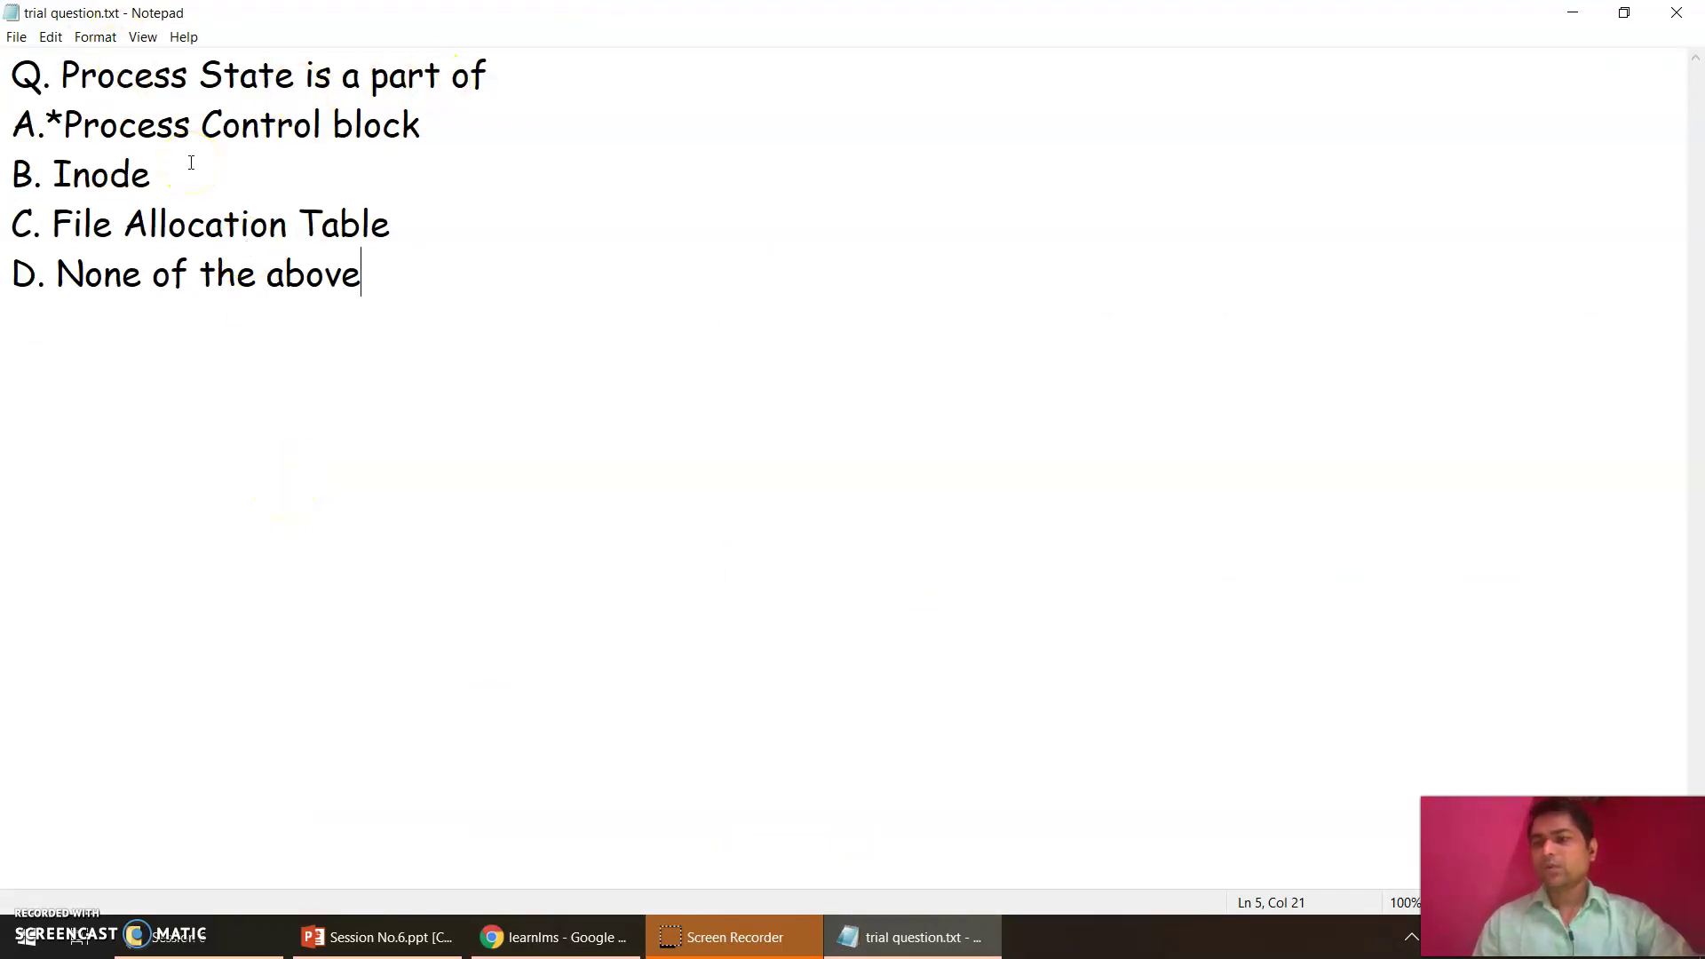
{"action": "left_click", "coordinate": [58, 131]}
{"action": "key", "text": "BackSpace"}
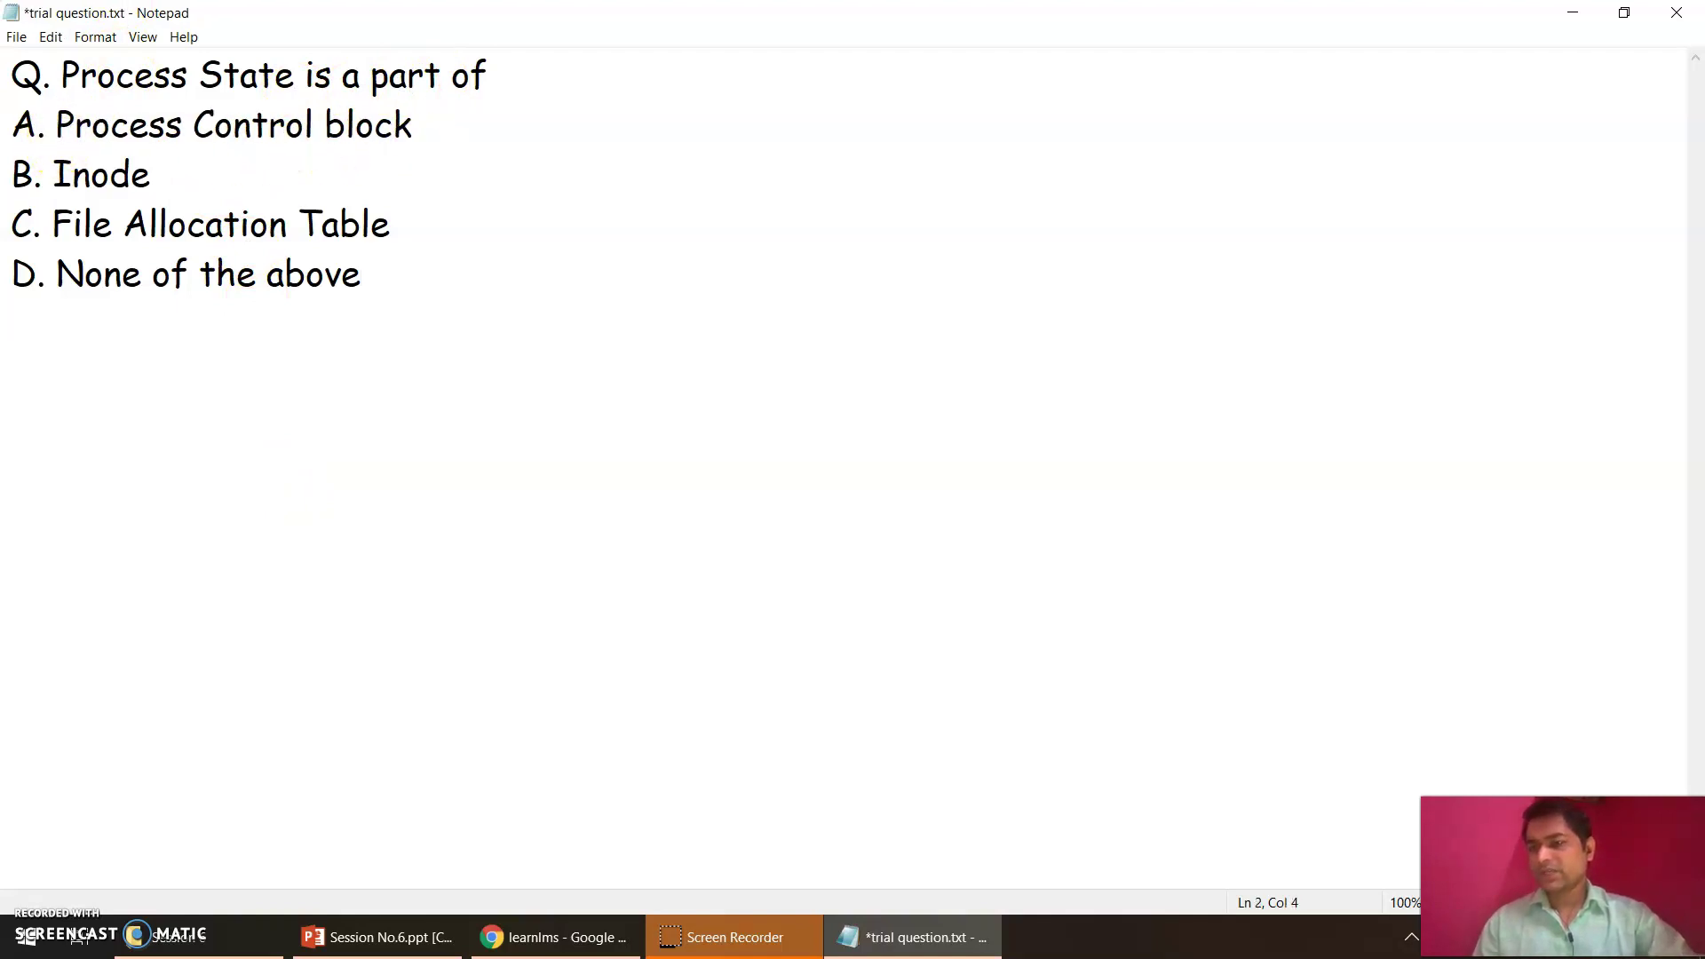
{"action": "left_click", "coordinate": [59, 130]}
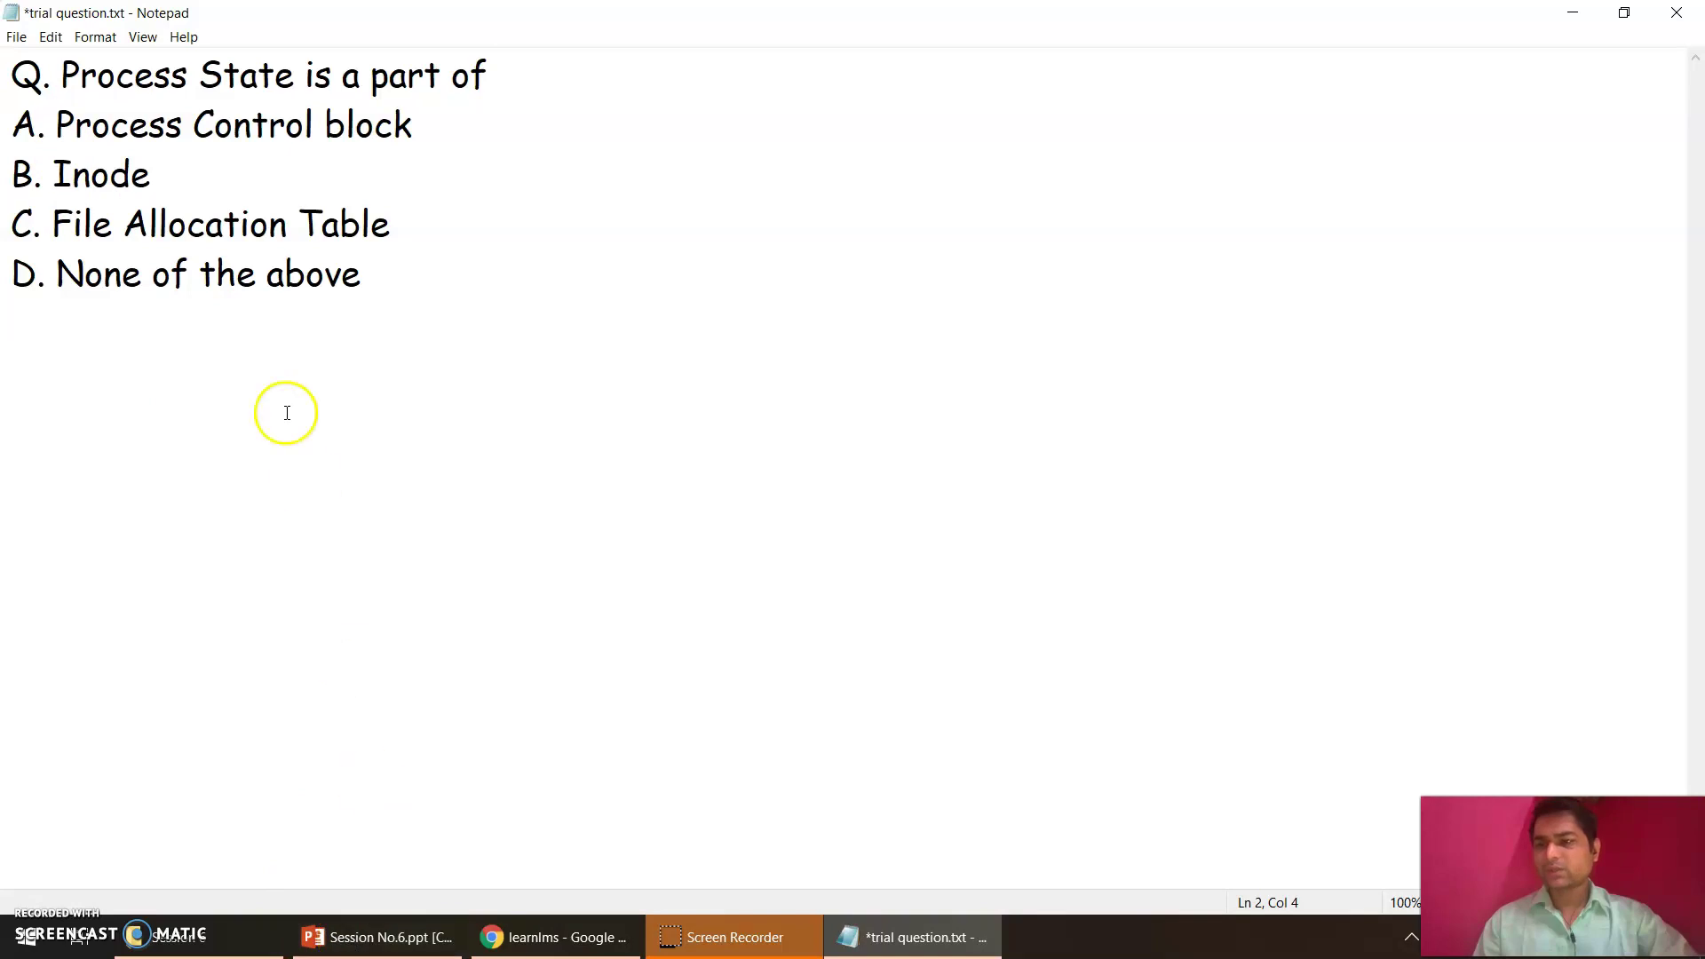
Step: Return to the learnlms site in Chrome and open the Operating System Concepts course
{"action": "left_click", "coordinate": [395, 936]}
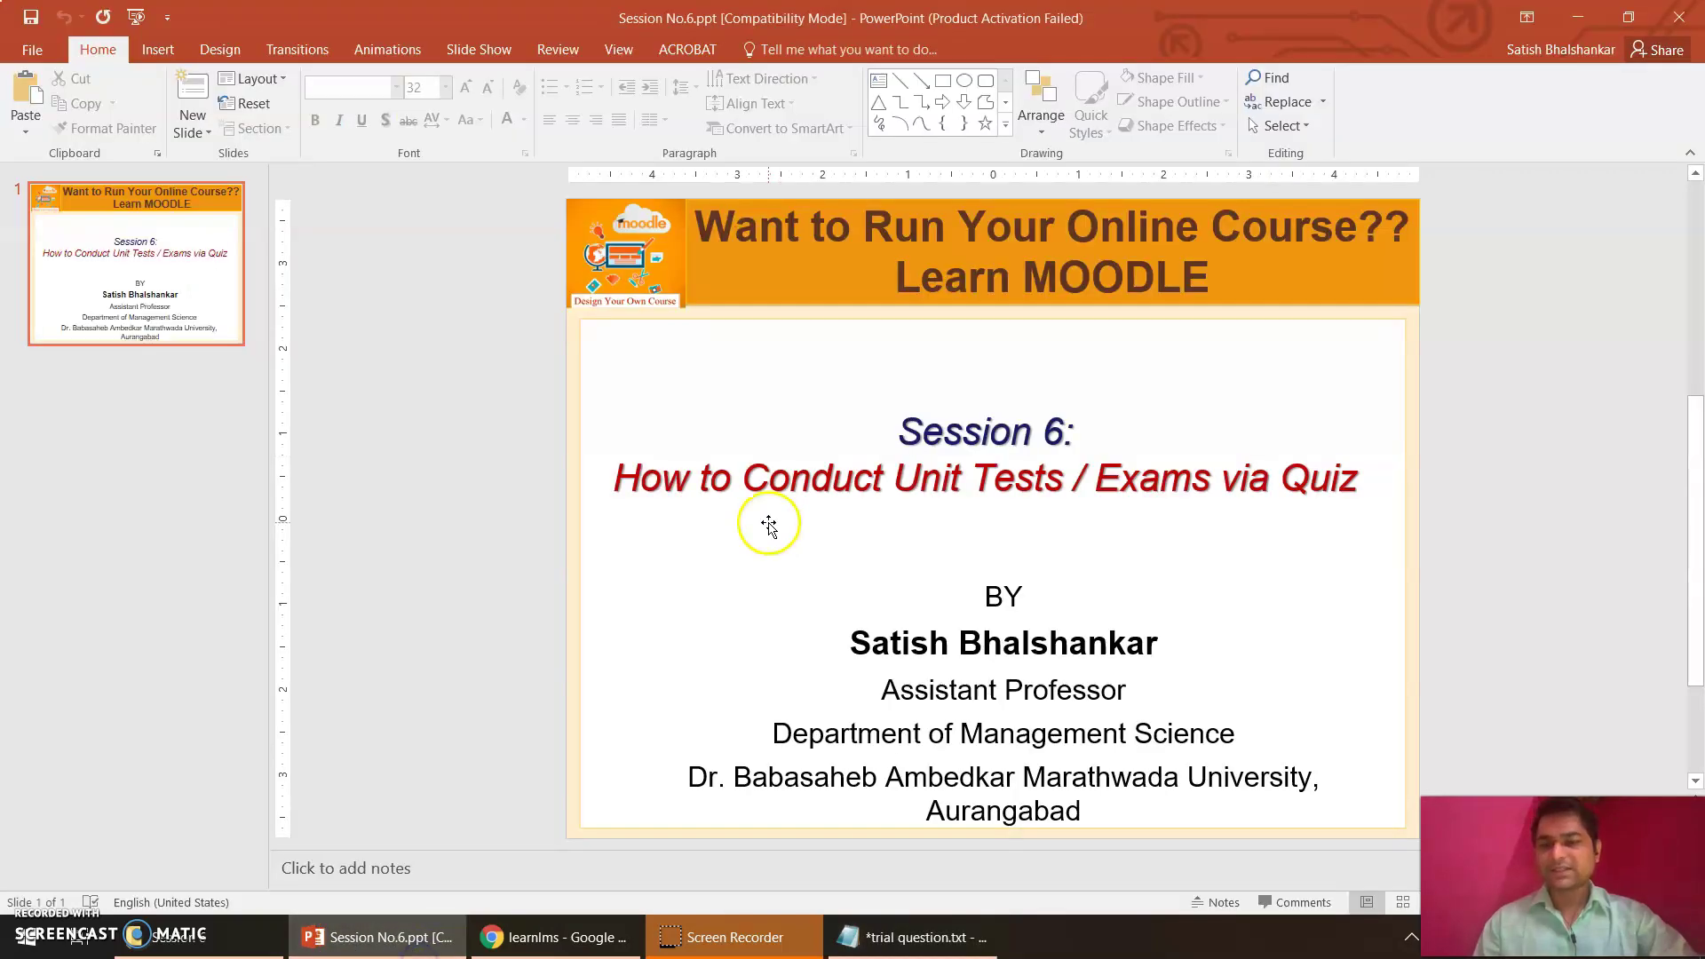
{"action": "left_click", "coordinate": [523, 937]}
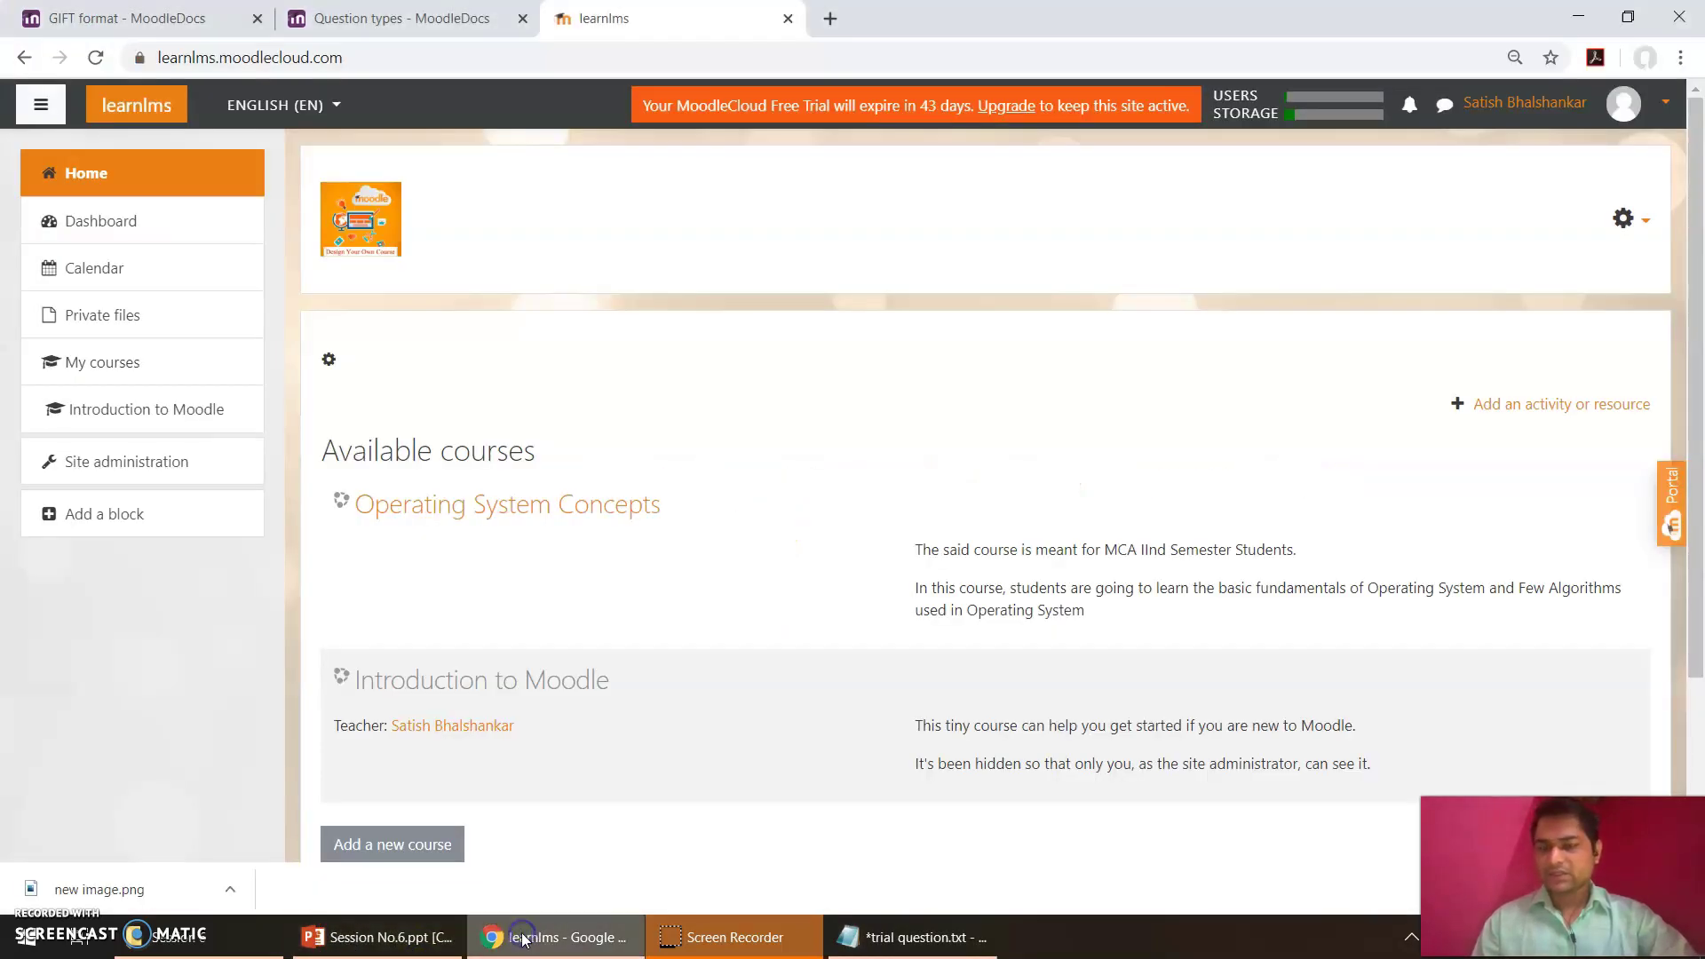
{"action": "left_click", "coordinate": [908, 399]}
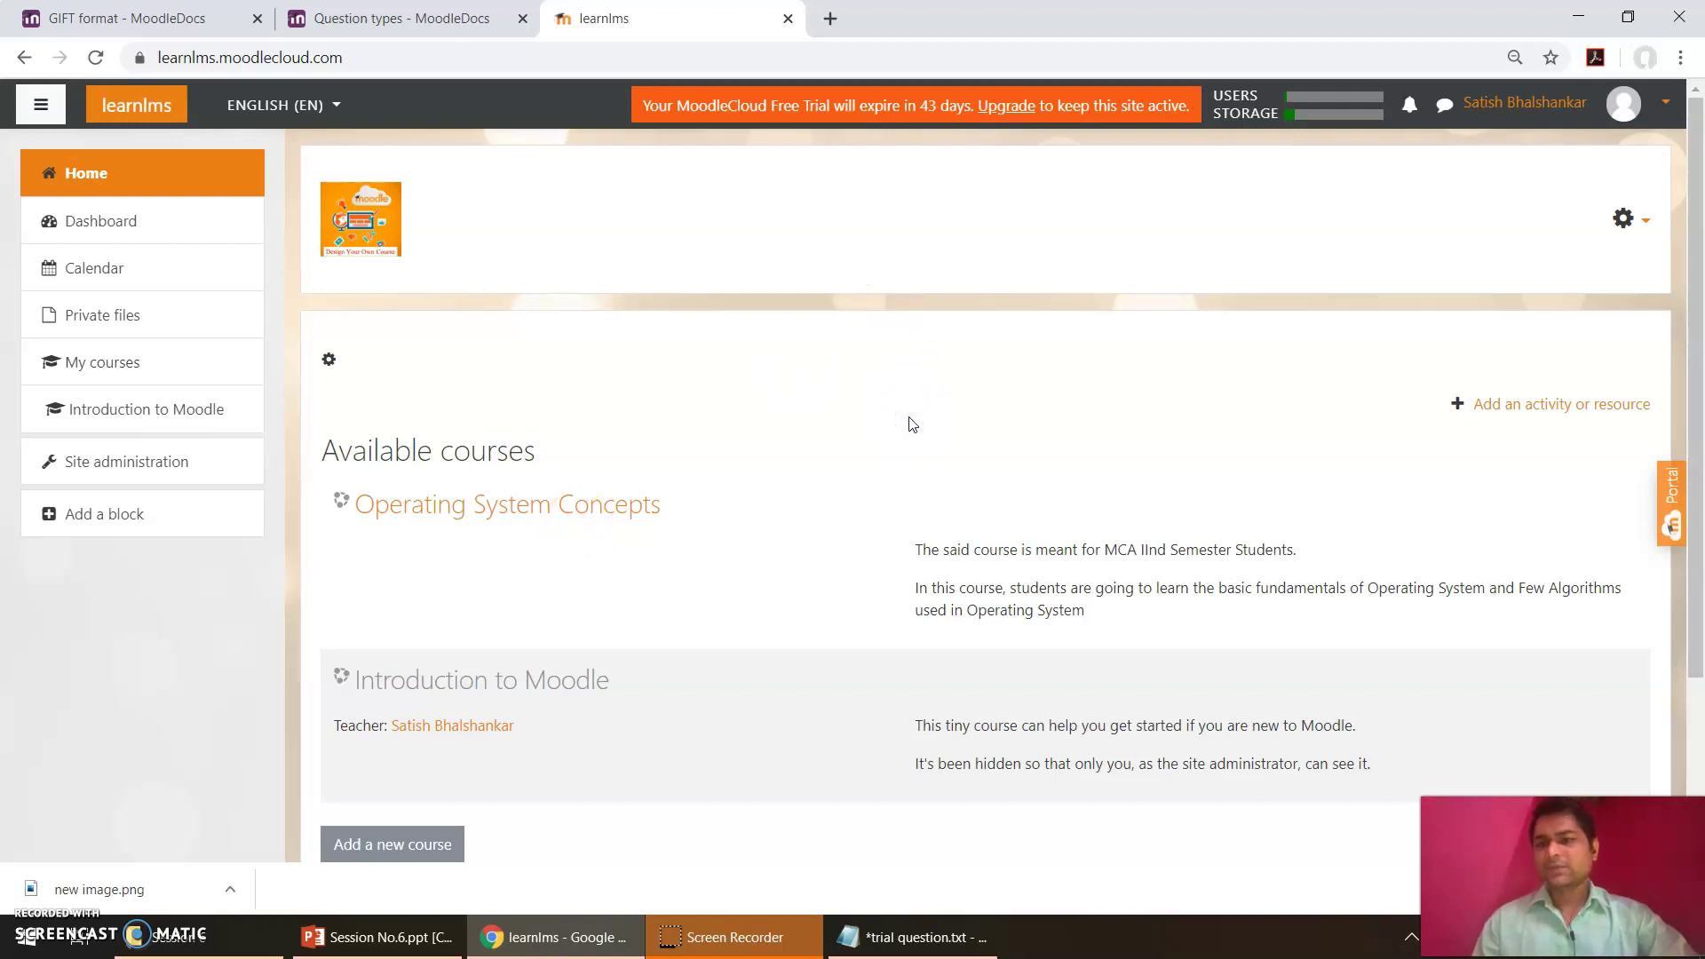
{"action": "left_click", "coordinate": [613, 515]}
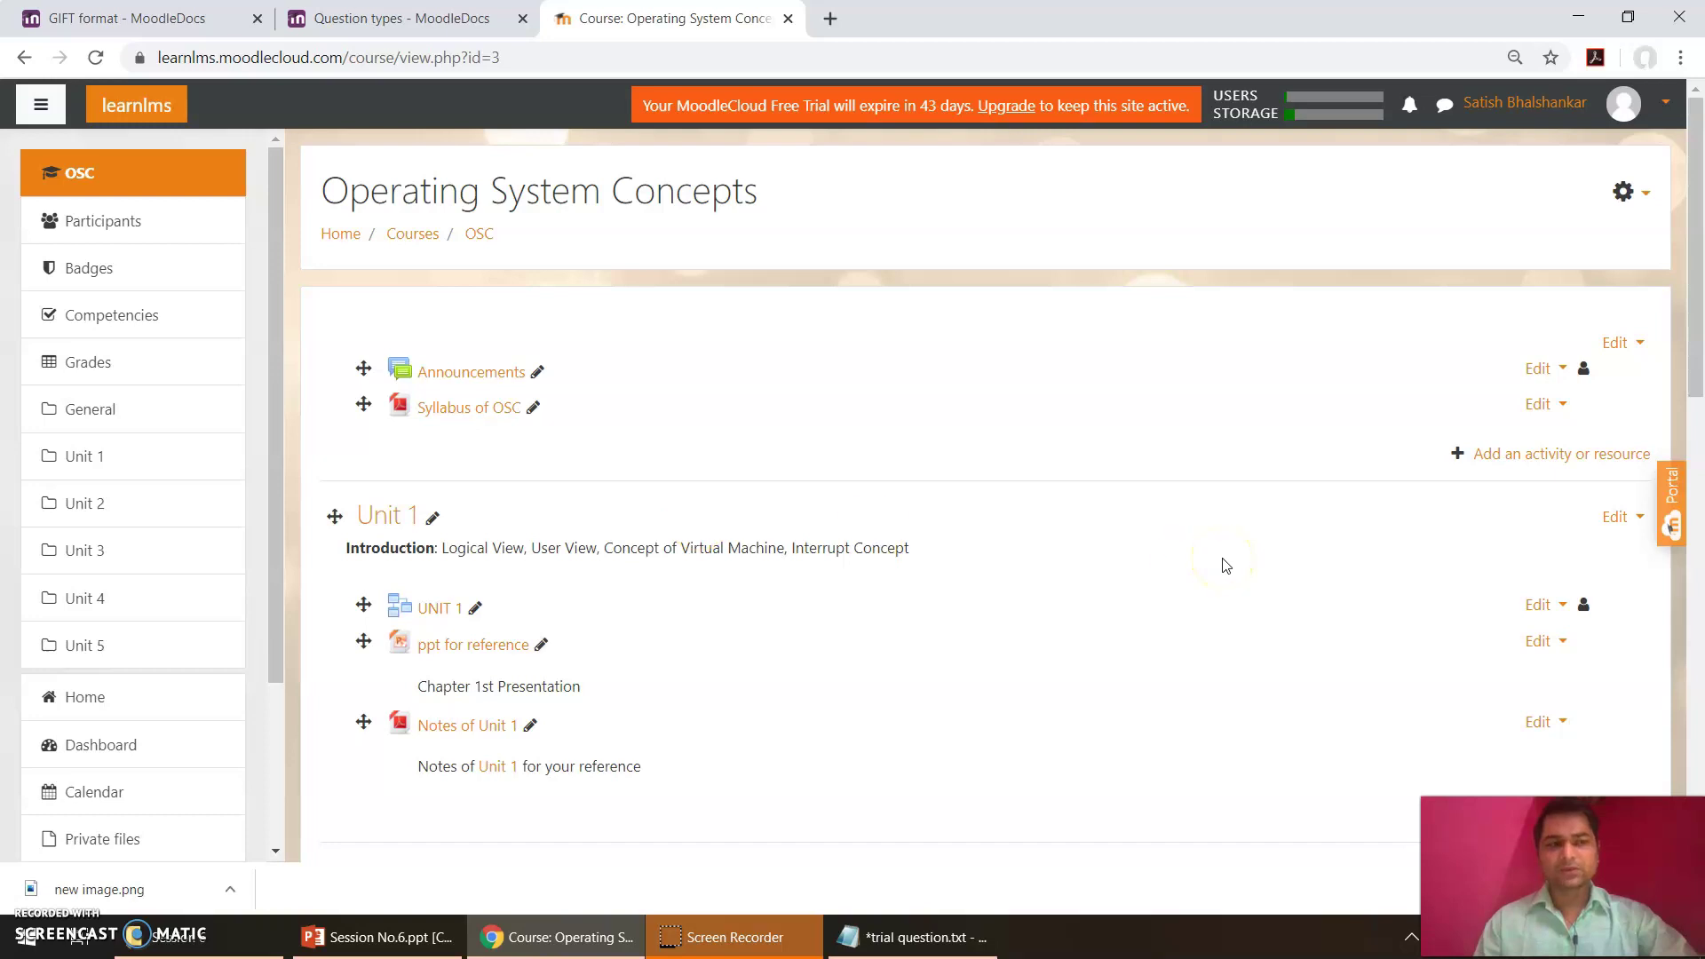
Step: Open the full Course administration page for the Operating System Concepts course
{"action": "left_click", "coordinate": [1644, 196]}
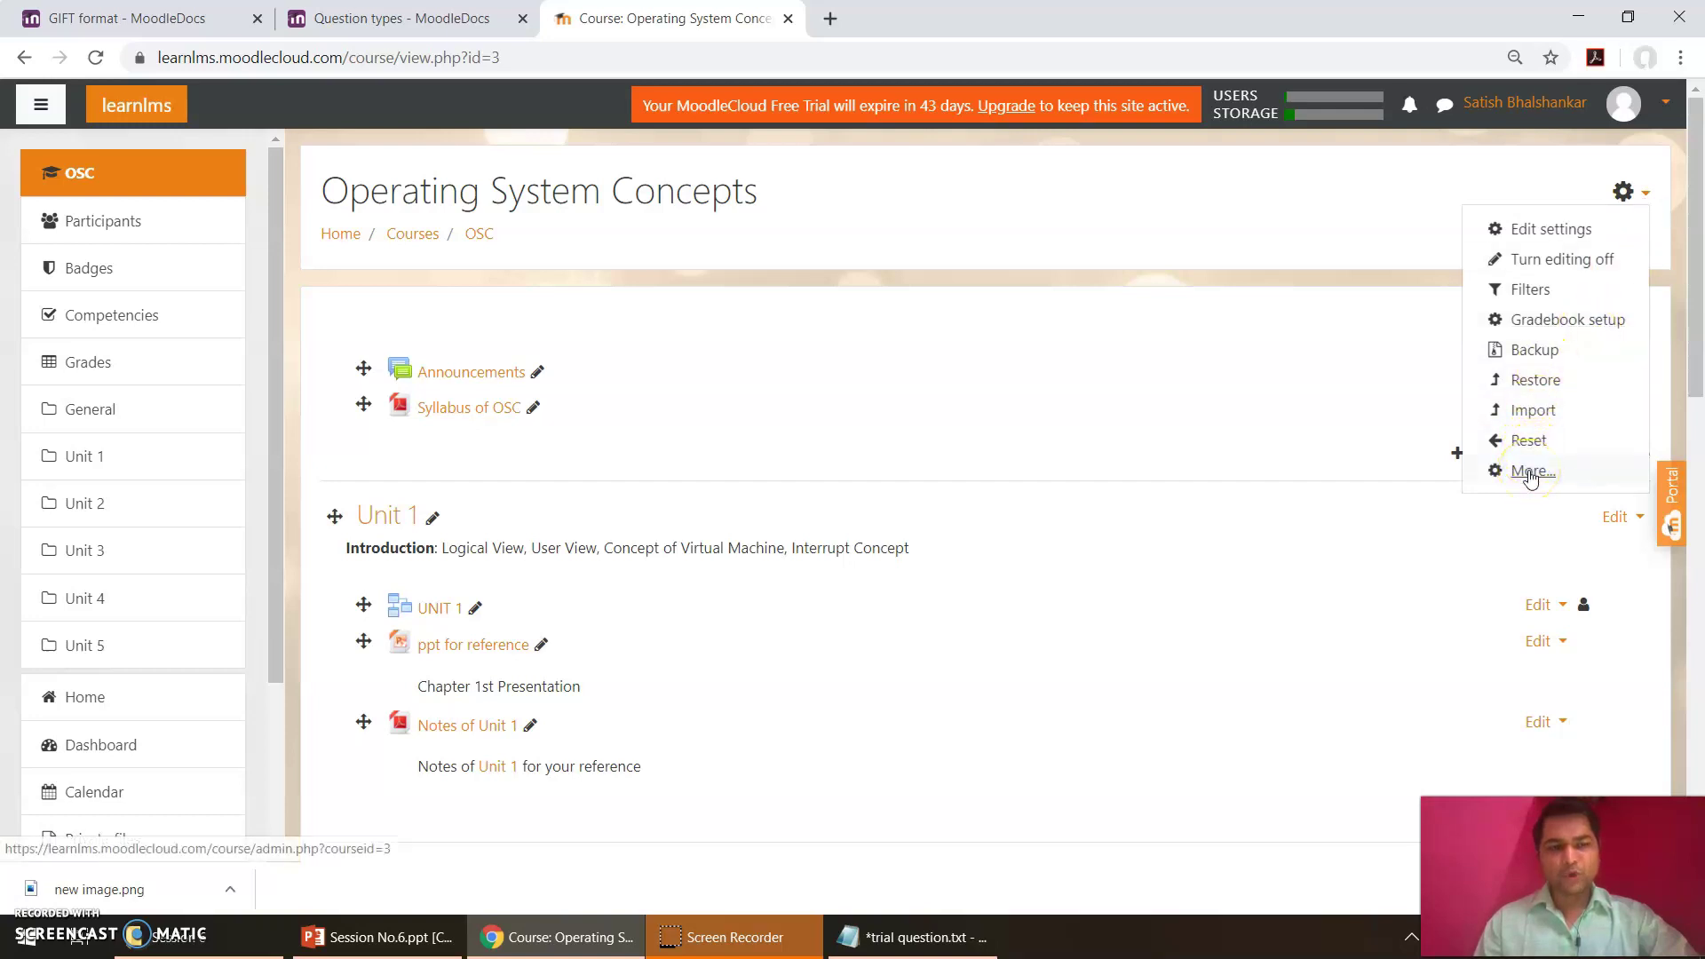
{"action": "left_click", "coordinate": [1301, 275]}
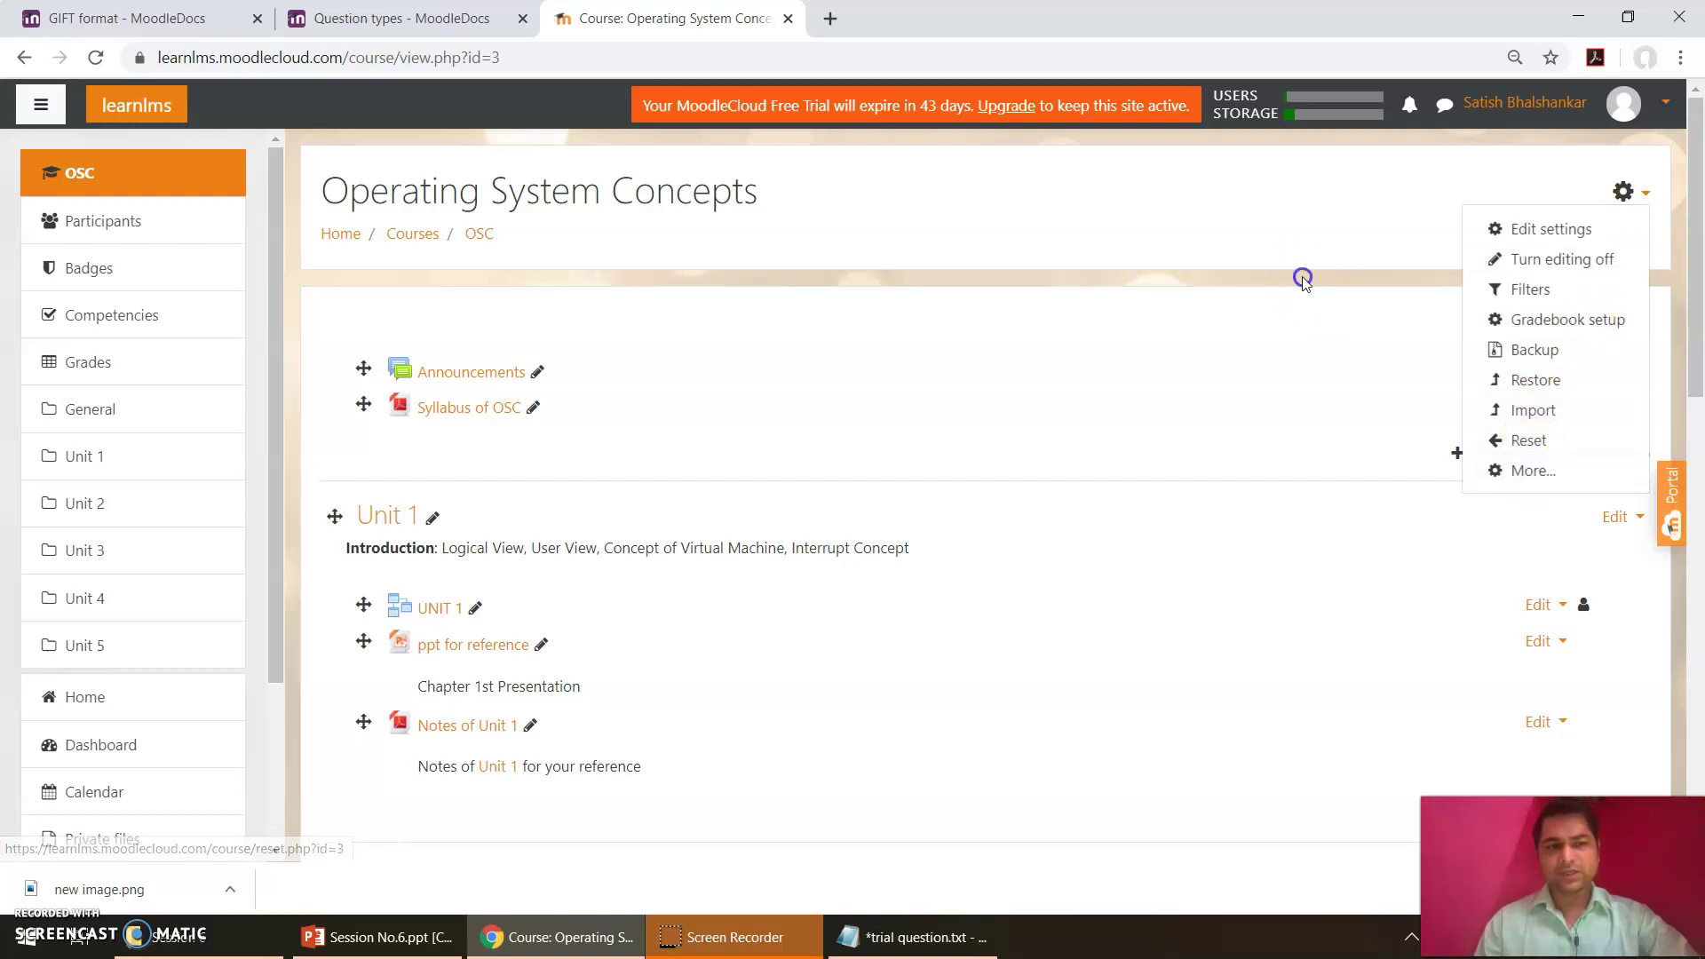
{"action": "left_click", "coordinate": [1642, 197]}
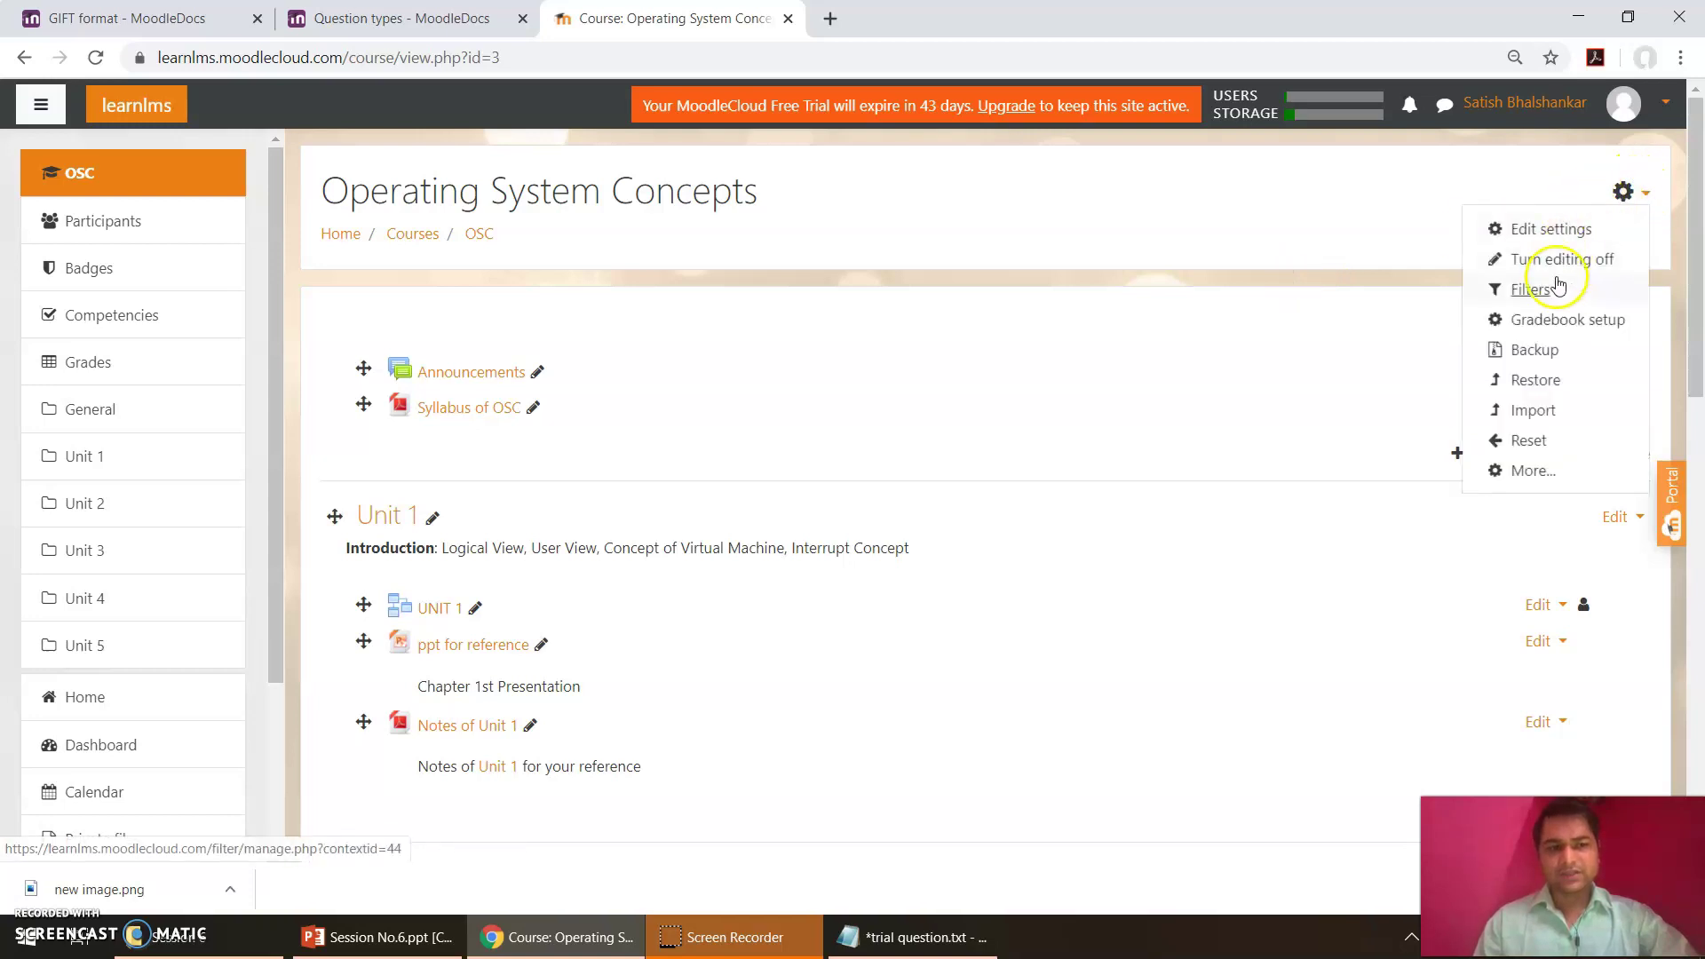
{"action": "left_click", "coordinate": [1525, 472]}
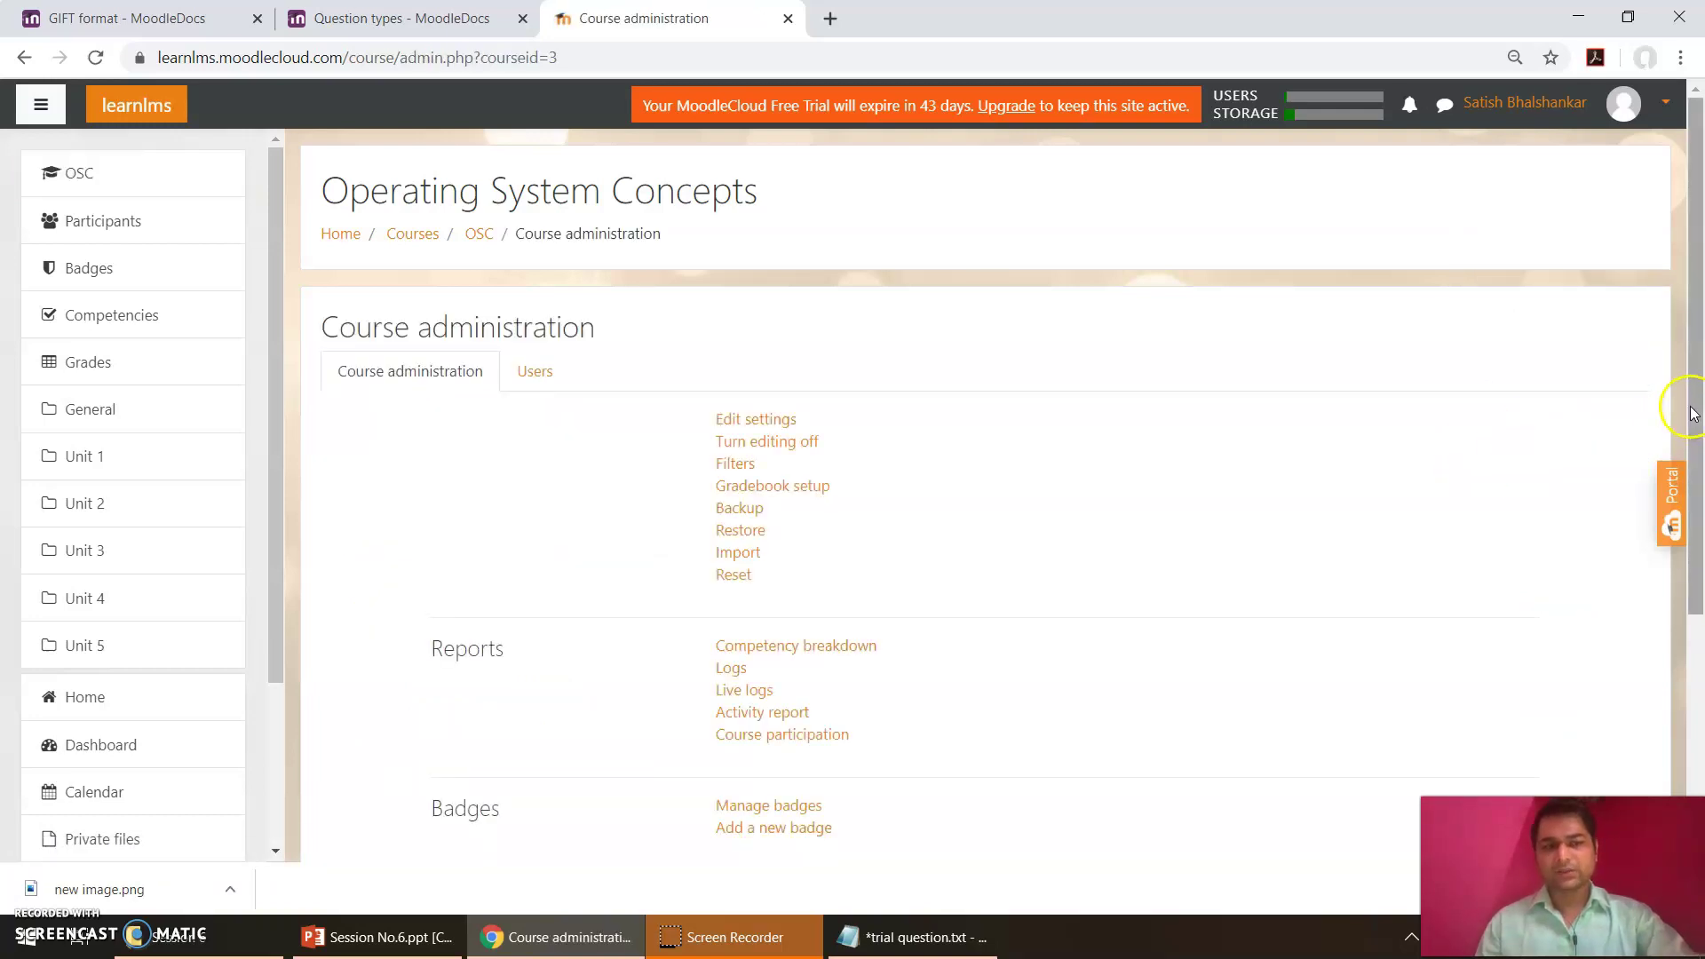
Step: Open the Categories page of the course's question bank
{"action": "left_click_drag", "start_coordinate": [1696, 411], "coordinate": [1697, 514]}
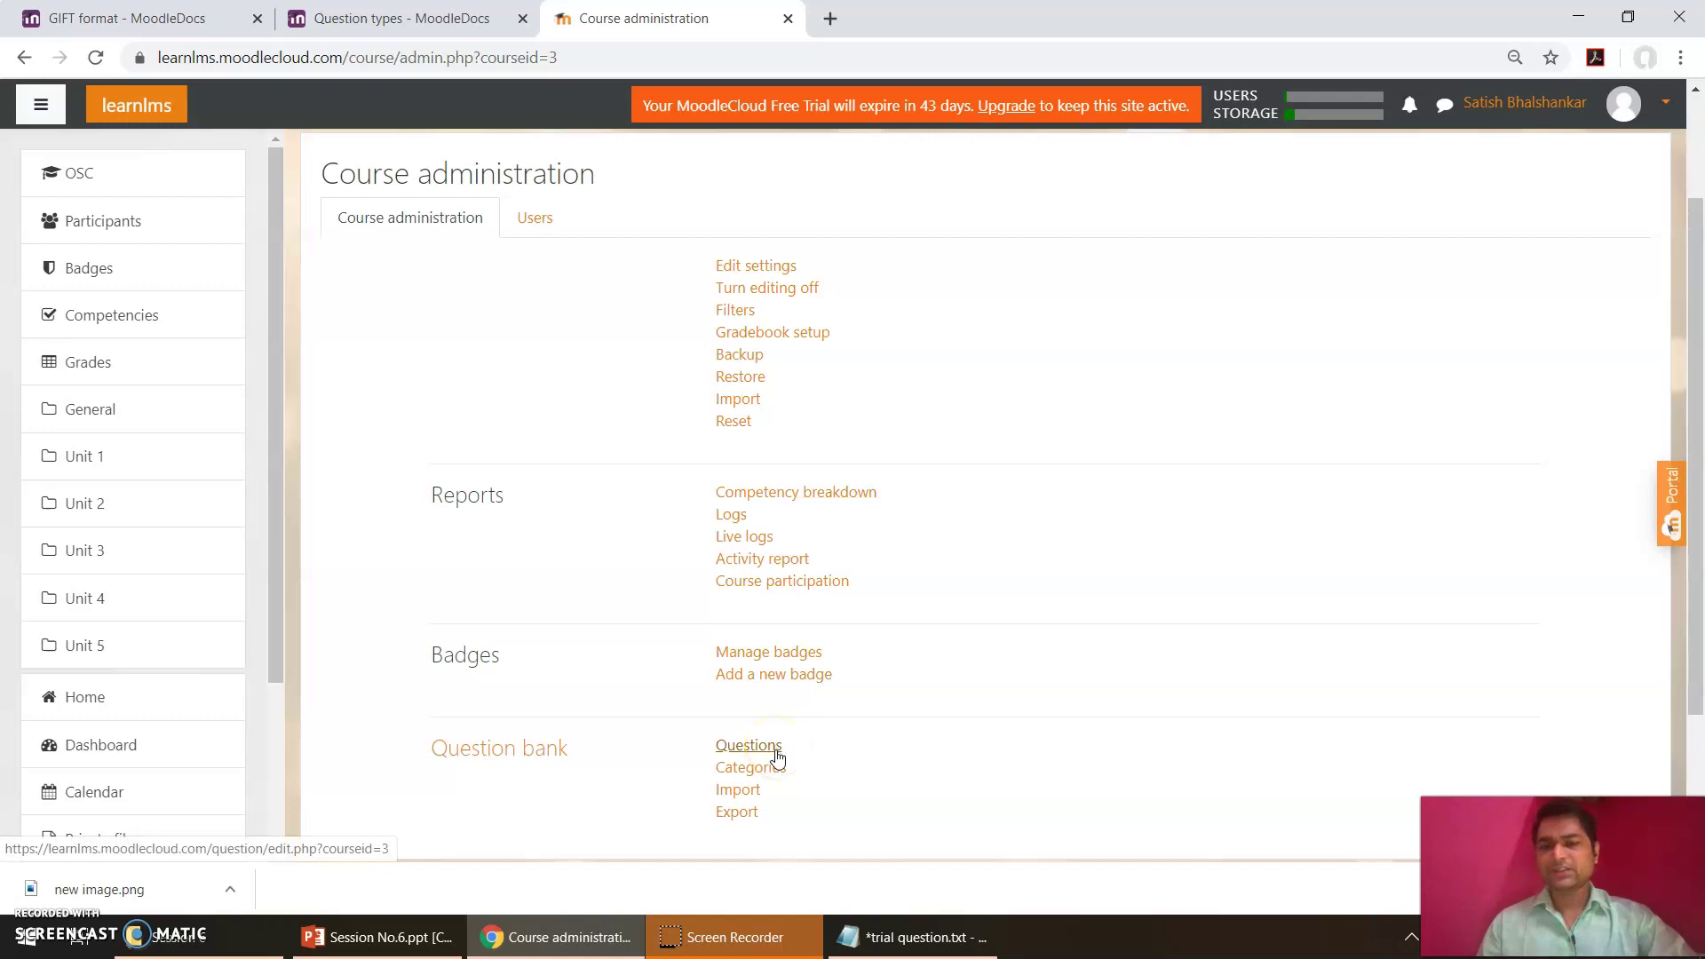
{"action": "left_click", "coordinate": [750, 794]}
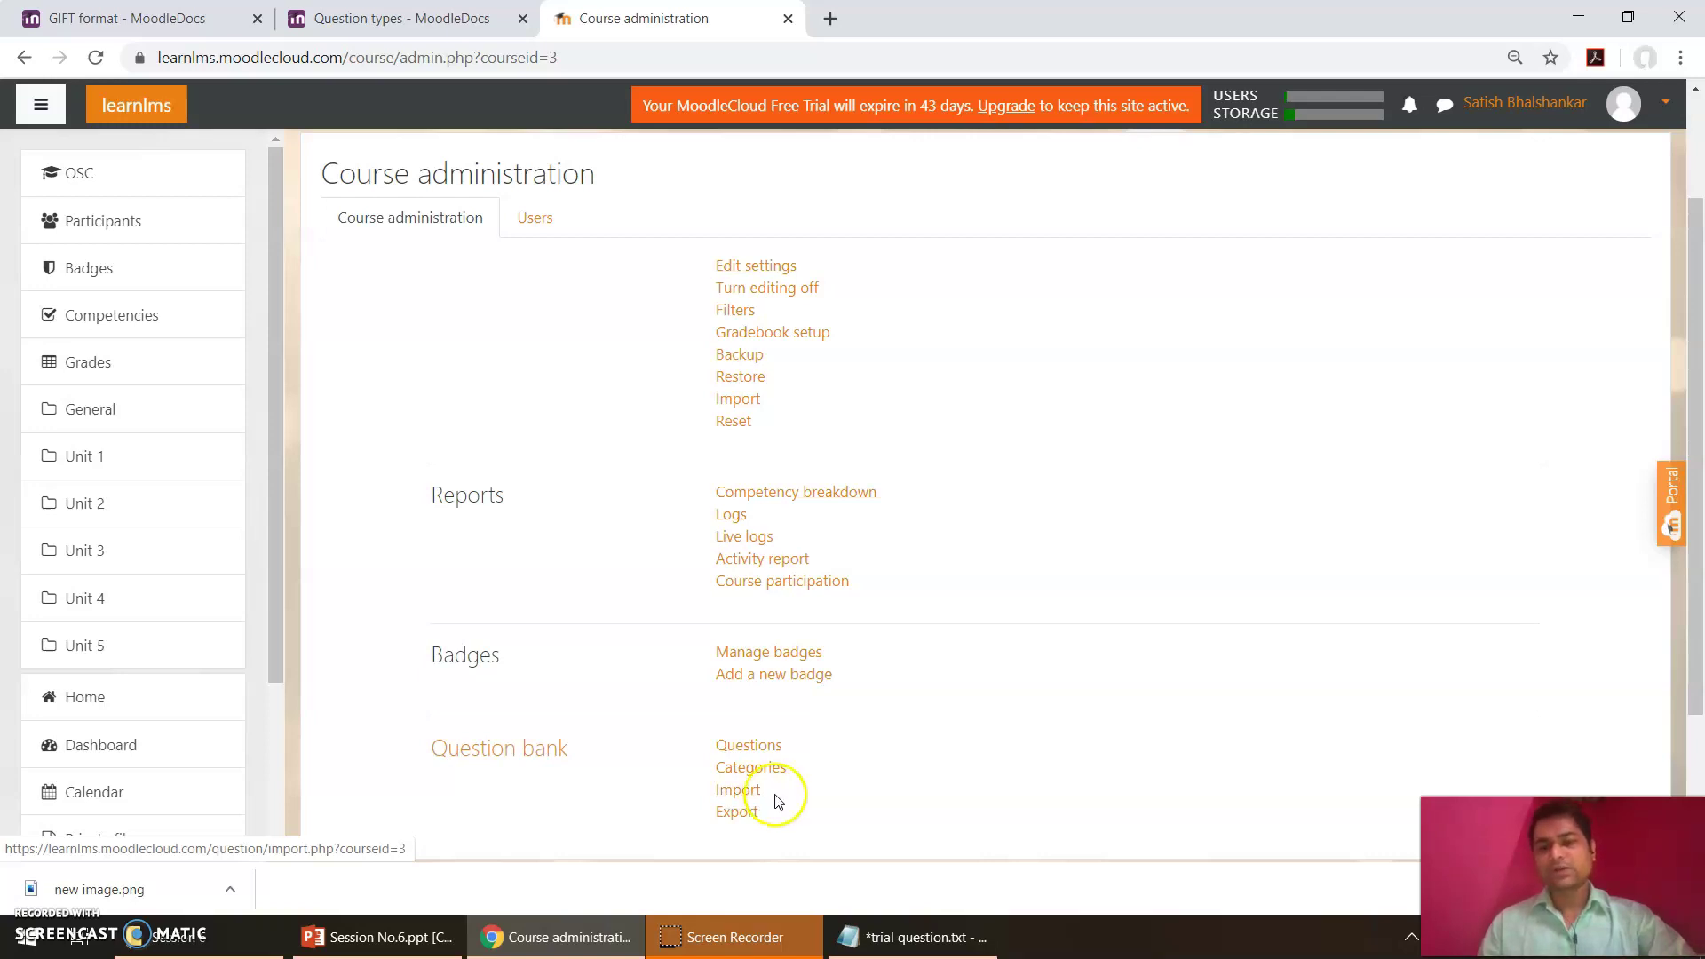
{"action": "left_click", "coordinate": [750, 821]}
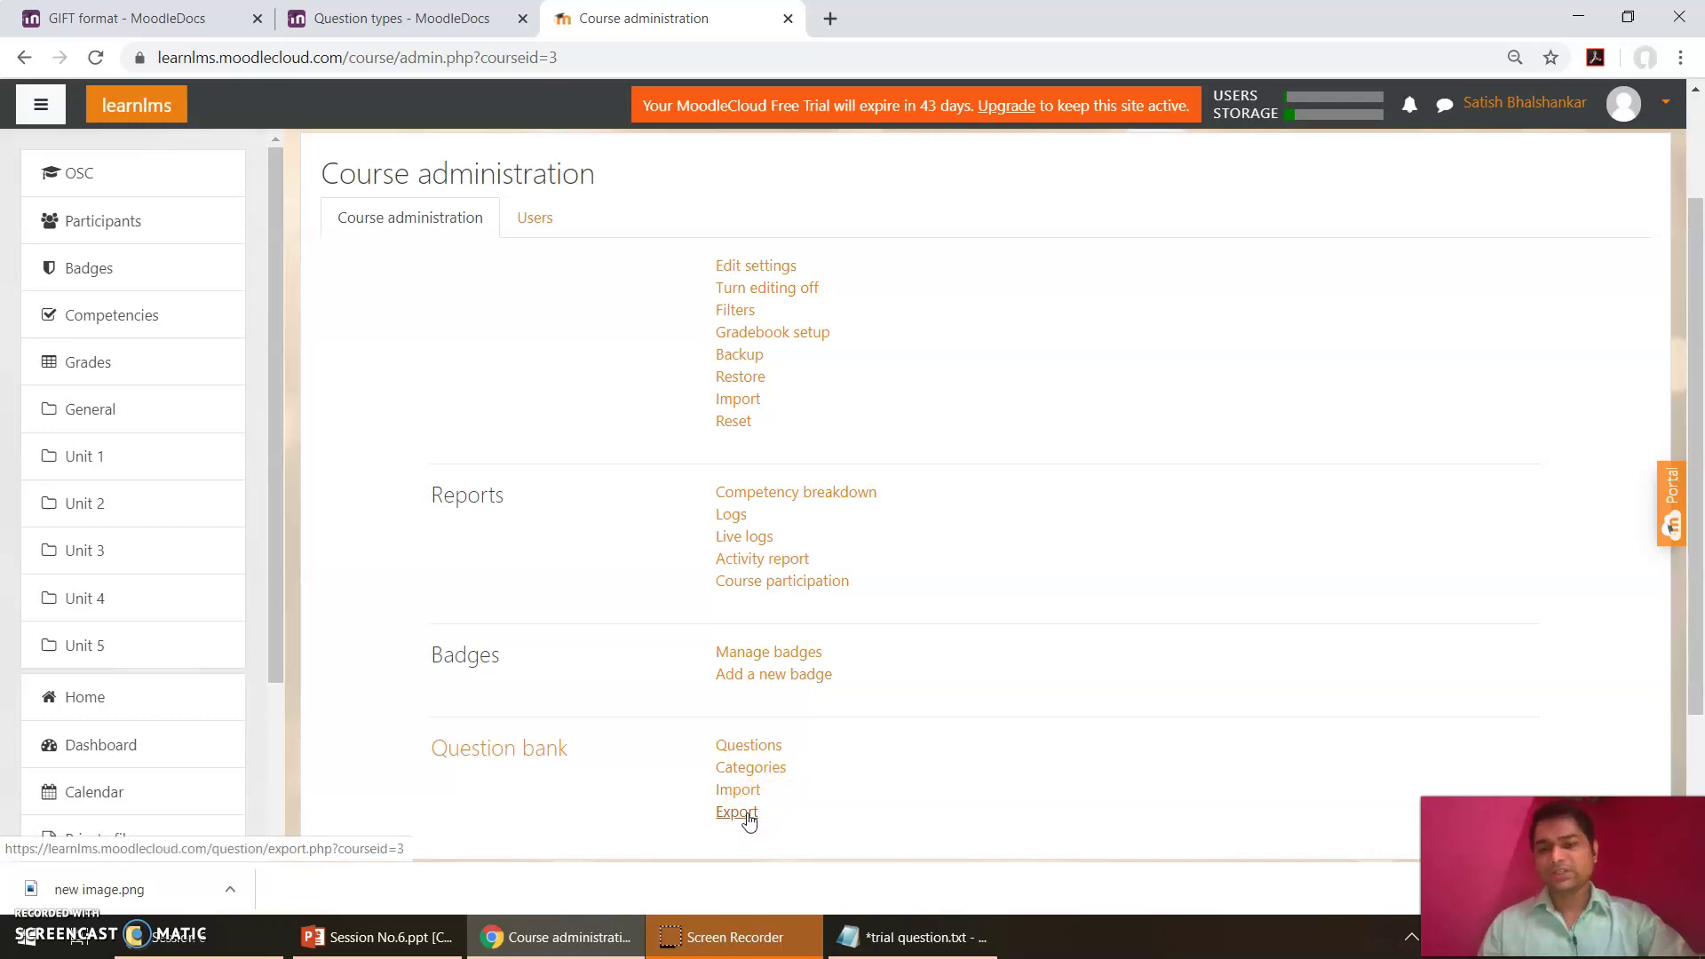
{"action": "left_click", "coordinate": [778, 776]}
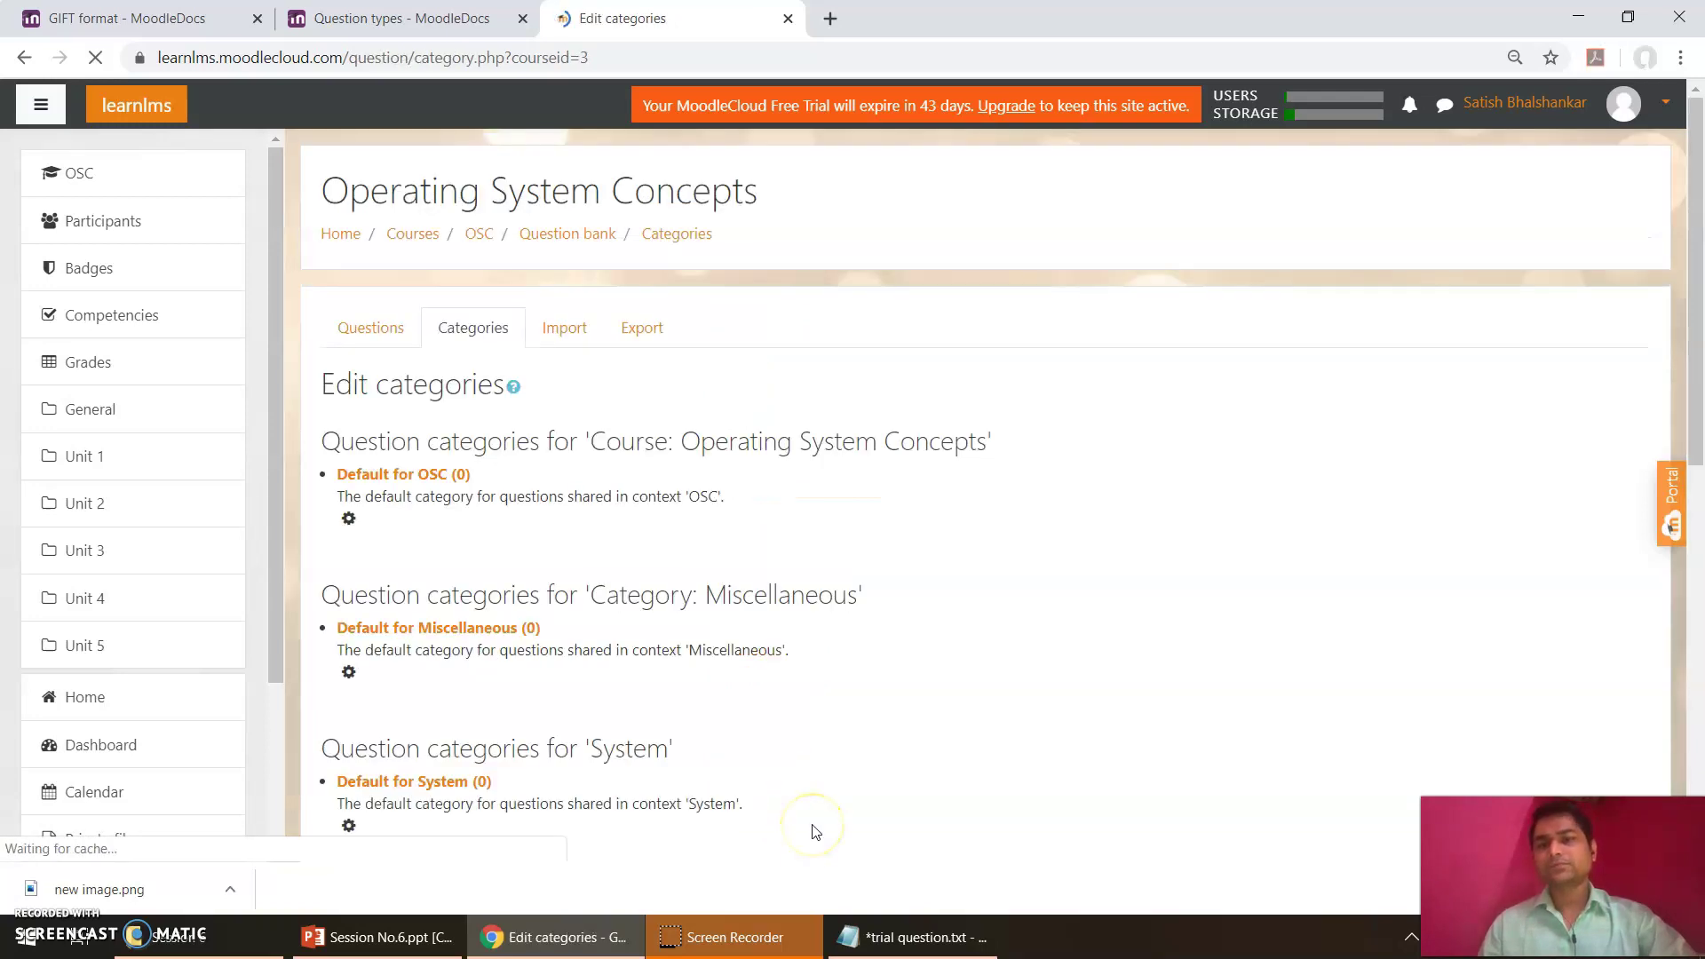
Step: Examine the existing question categories, especially those for the Operating System Concepts course
{"action": "scroll", "coordinate": [815, 831], "scroll_direction": "down", "scroll_amount": 2}
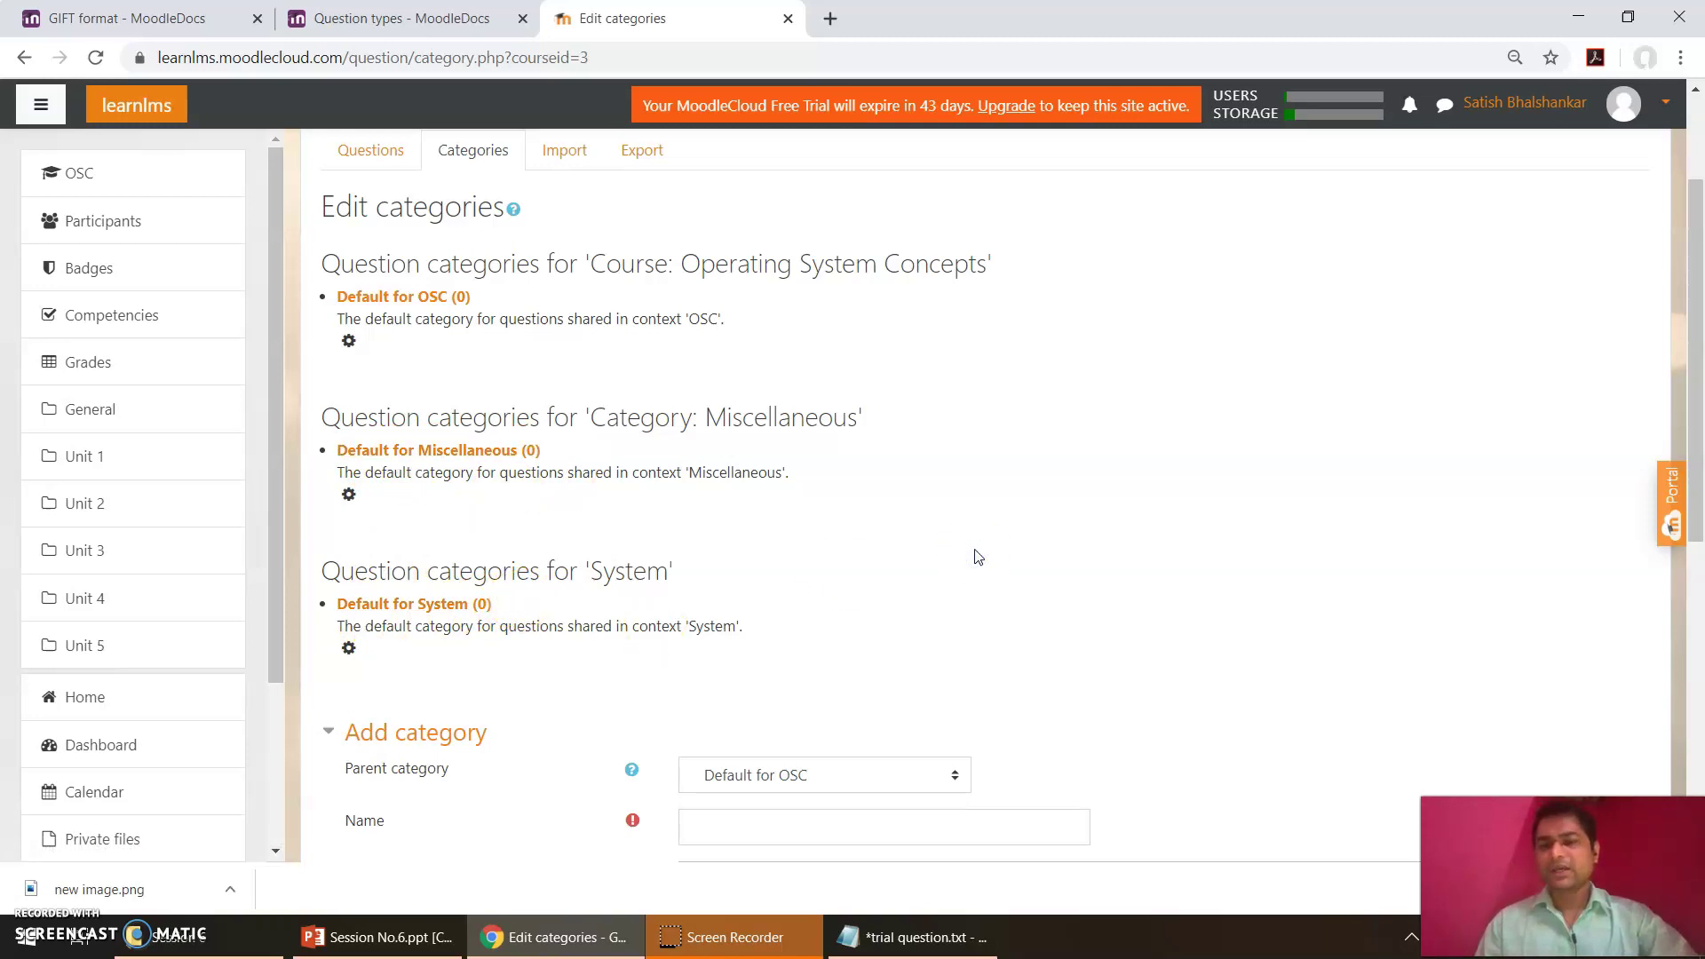
{"action": "scroll", "coordinate": [977, 556], "scroll_direction": "down", "scroll_amount": 1}
{"action": "scroll", "coordinate": [977, 557], "scroll_direction": "up", "scroll_amount": 1}
{"action": "left_click", "coordinate": [839, 487]}
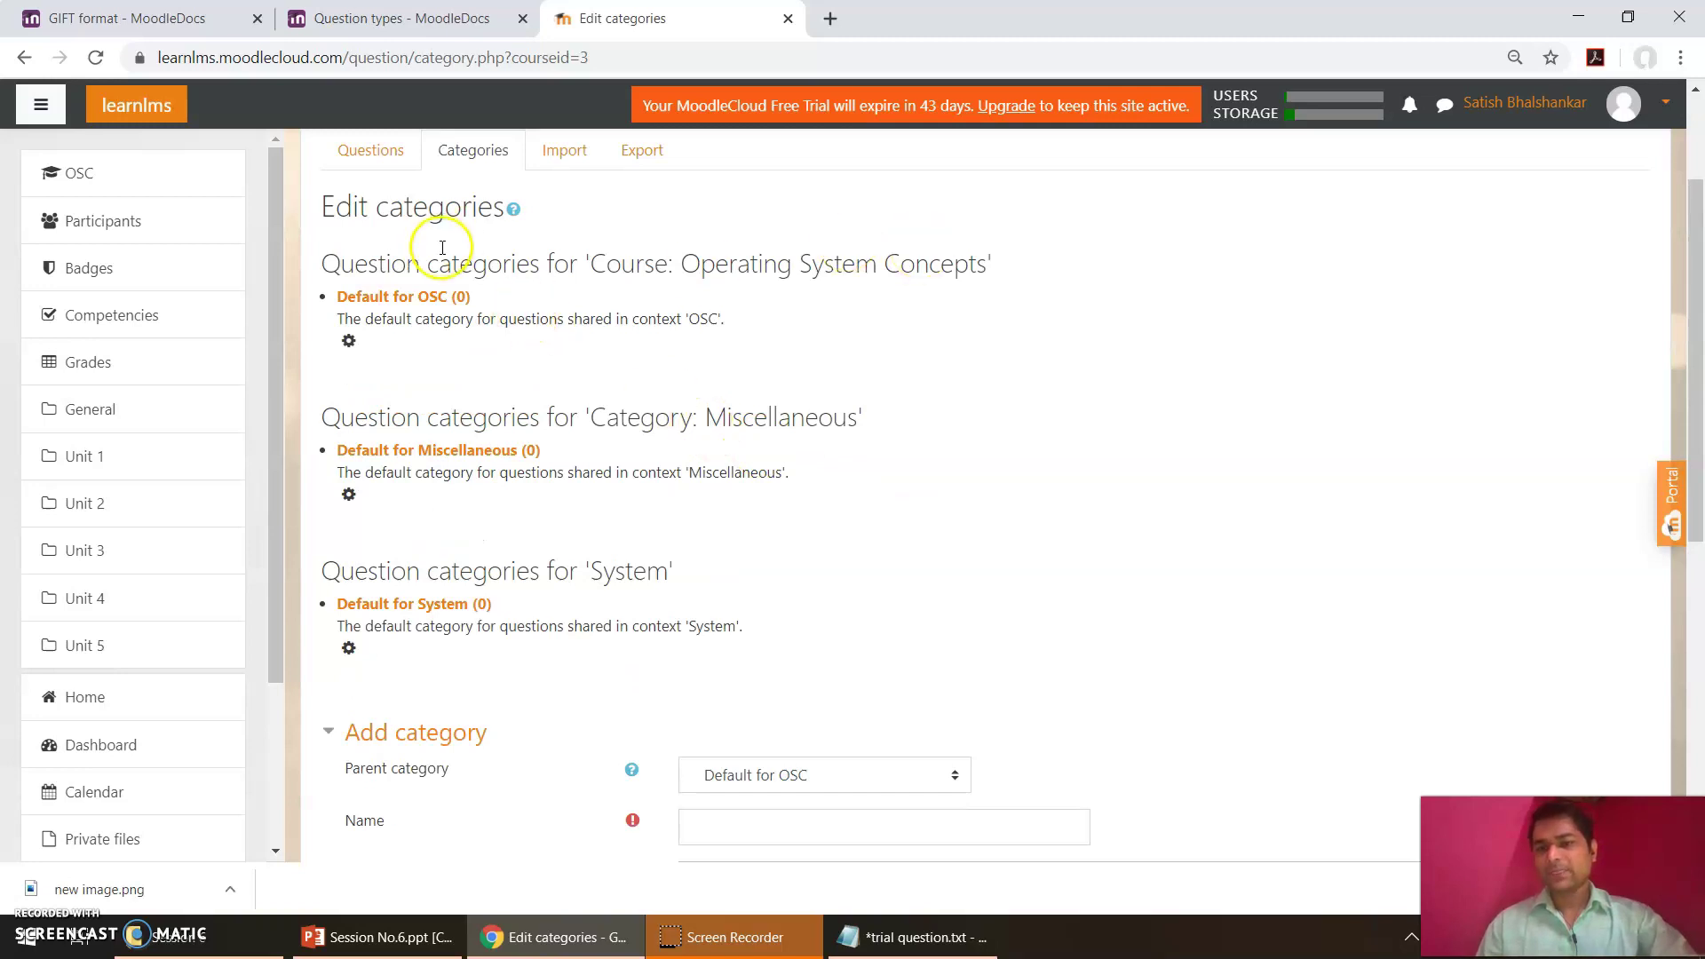
{"action": "left_click_drag", "start_coordinate": [590, 263], "coordinate": [806, 282]}
{"action": "left_click_drag", "start_coordinate": [903, 266], "coordinate": [962, 285]}
{"action": "left_click", "coordinate": [960, 280]}
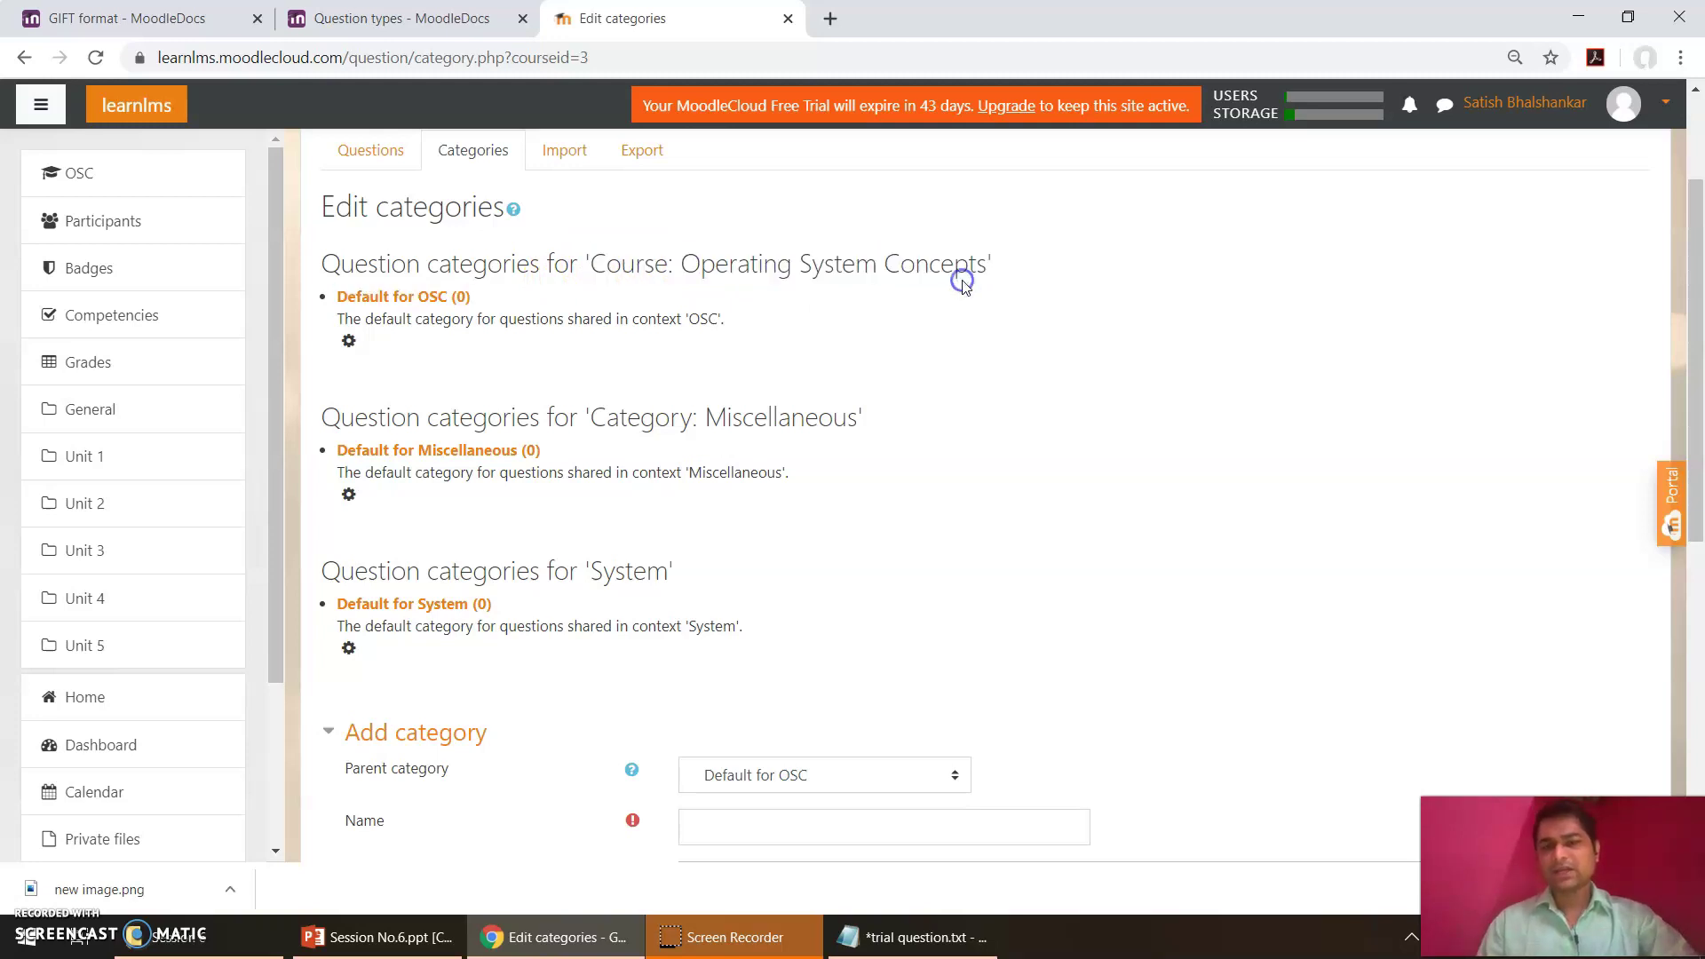
Step: In the Add category form, choose Default for OSC as the new category's parent category
{"action": "left_click_drag", "start_coordinate": [1696, 380], "coordinate": [1697, 593]}
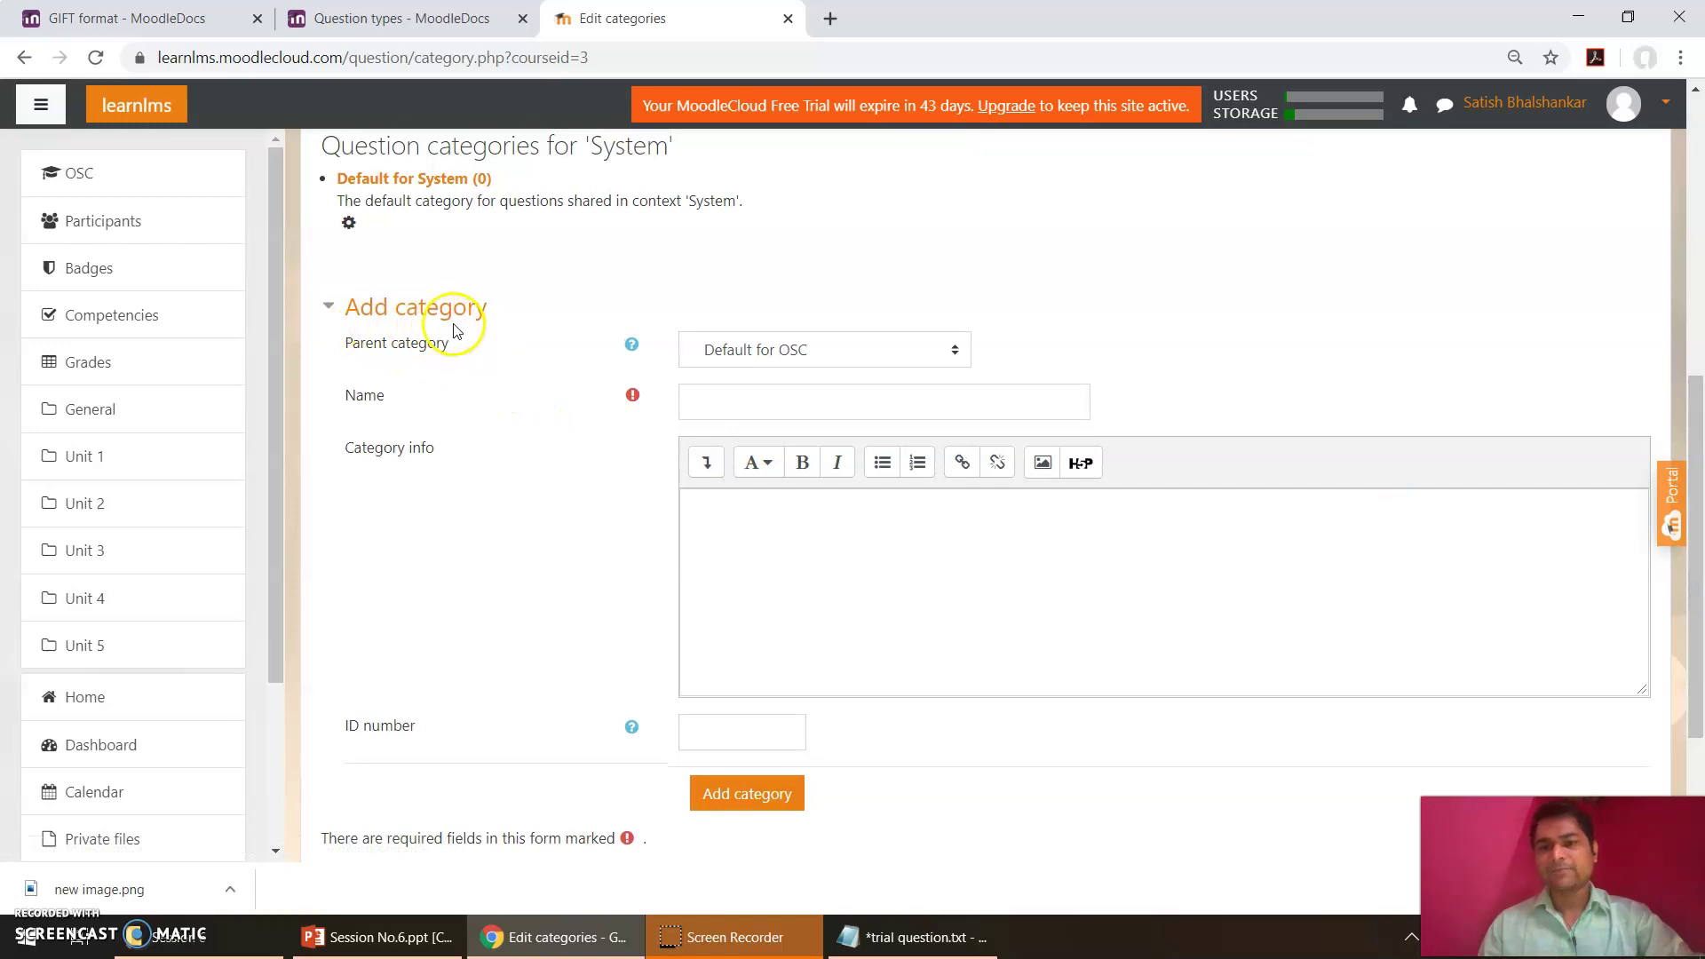
{"action": "left_click", "coordinate": [898, 364]}
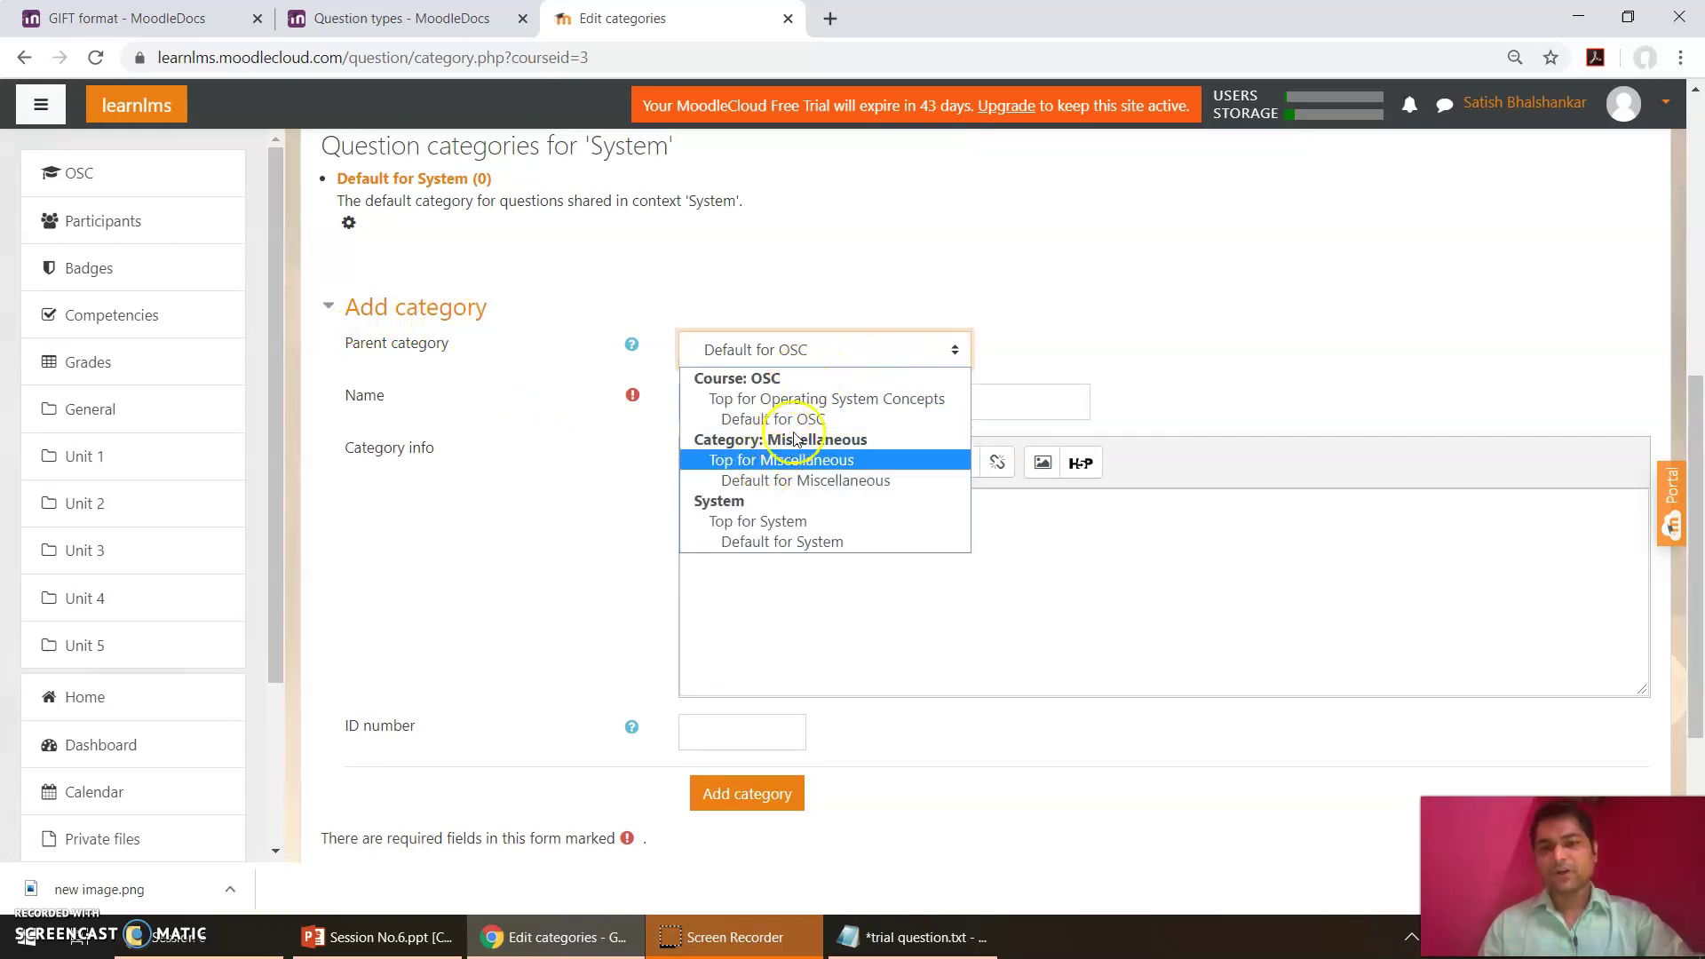
{"action": "left_click", "coordinate": [808, 427]}
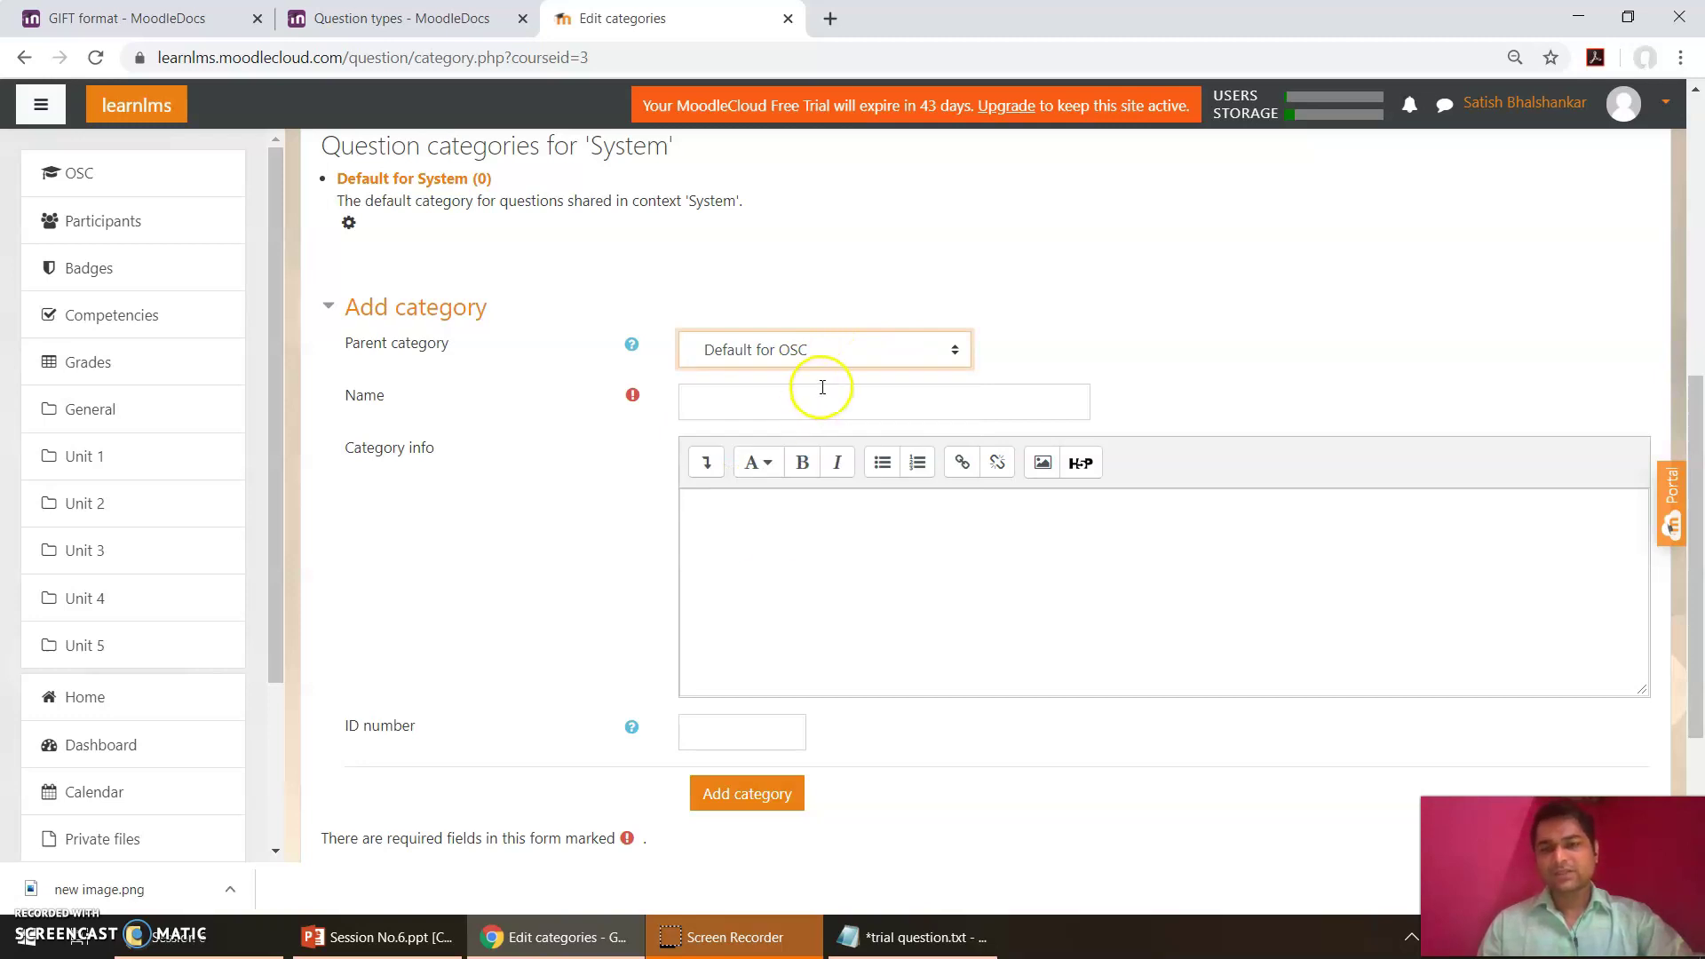
Step: Name the new category Class Test Question Bank, keeping Default for OSC as its parent category
{"action": "left_click", "coordinate": [848, 344]}
{"action": "left_click", "coordinate": [849, 349]}
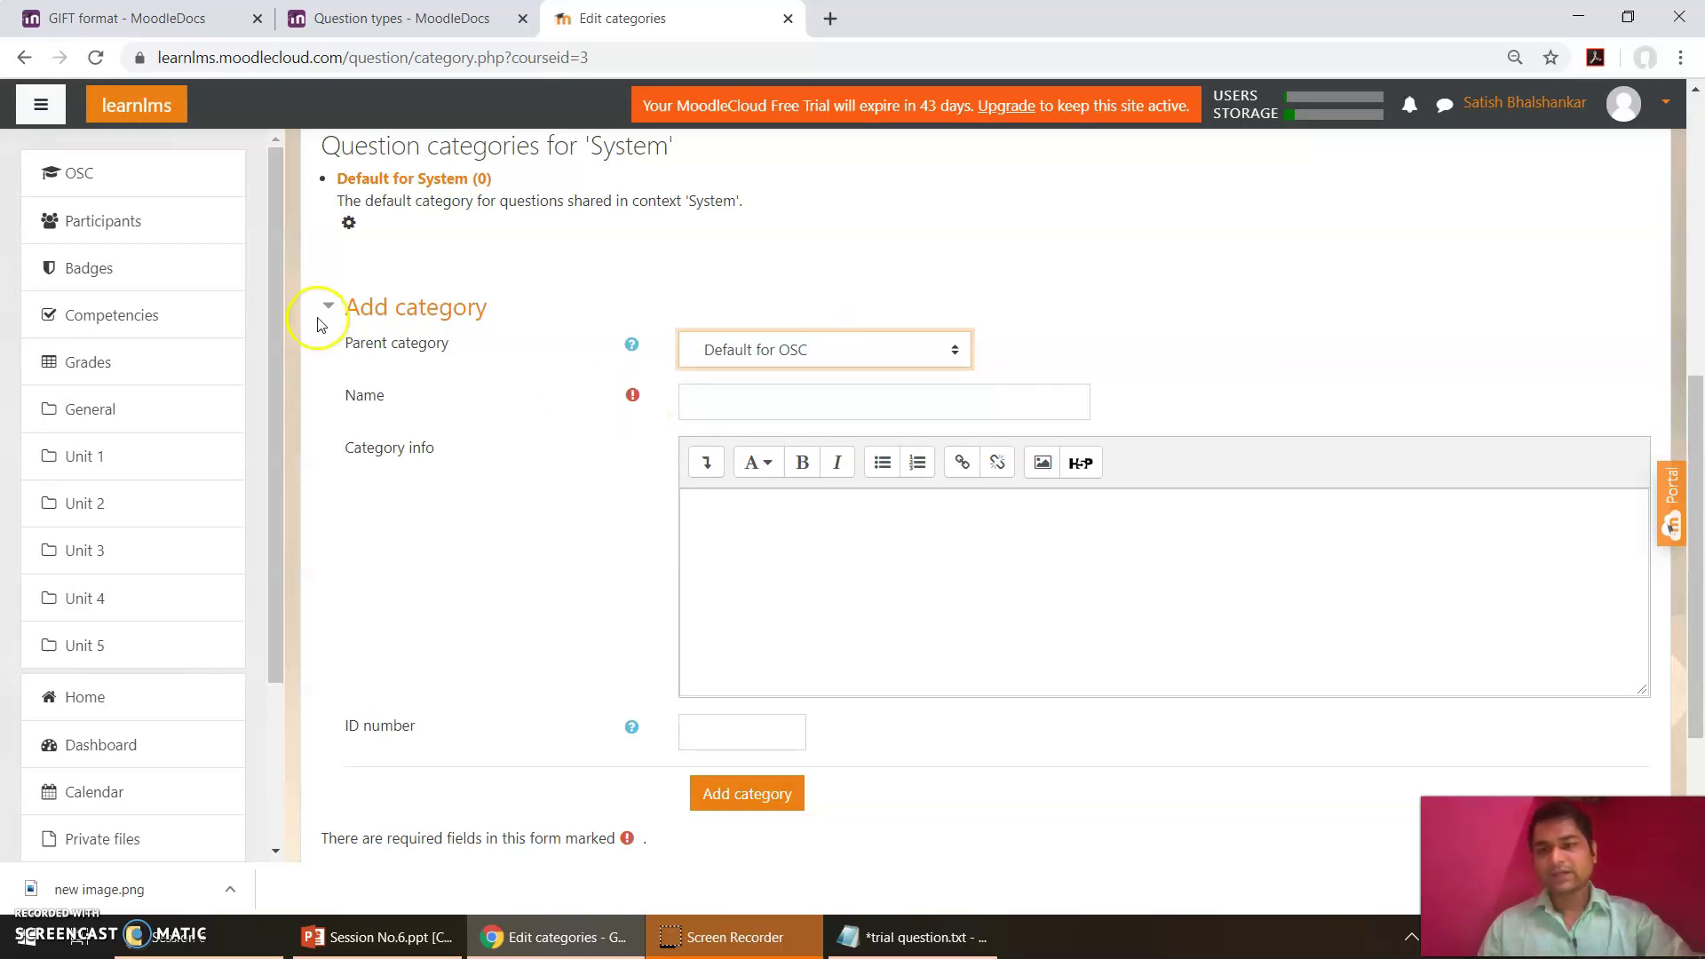
{"action": "left_click", "coordinate": [855, 349]}
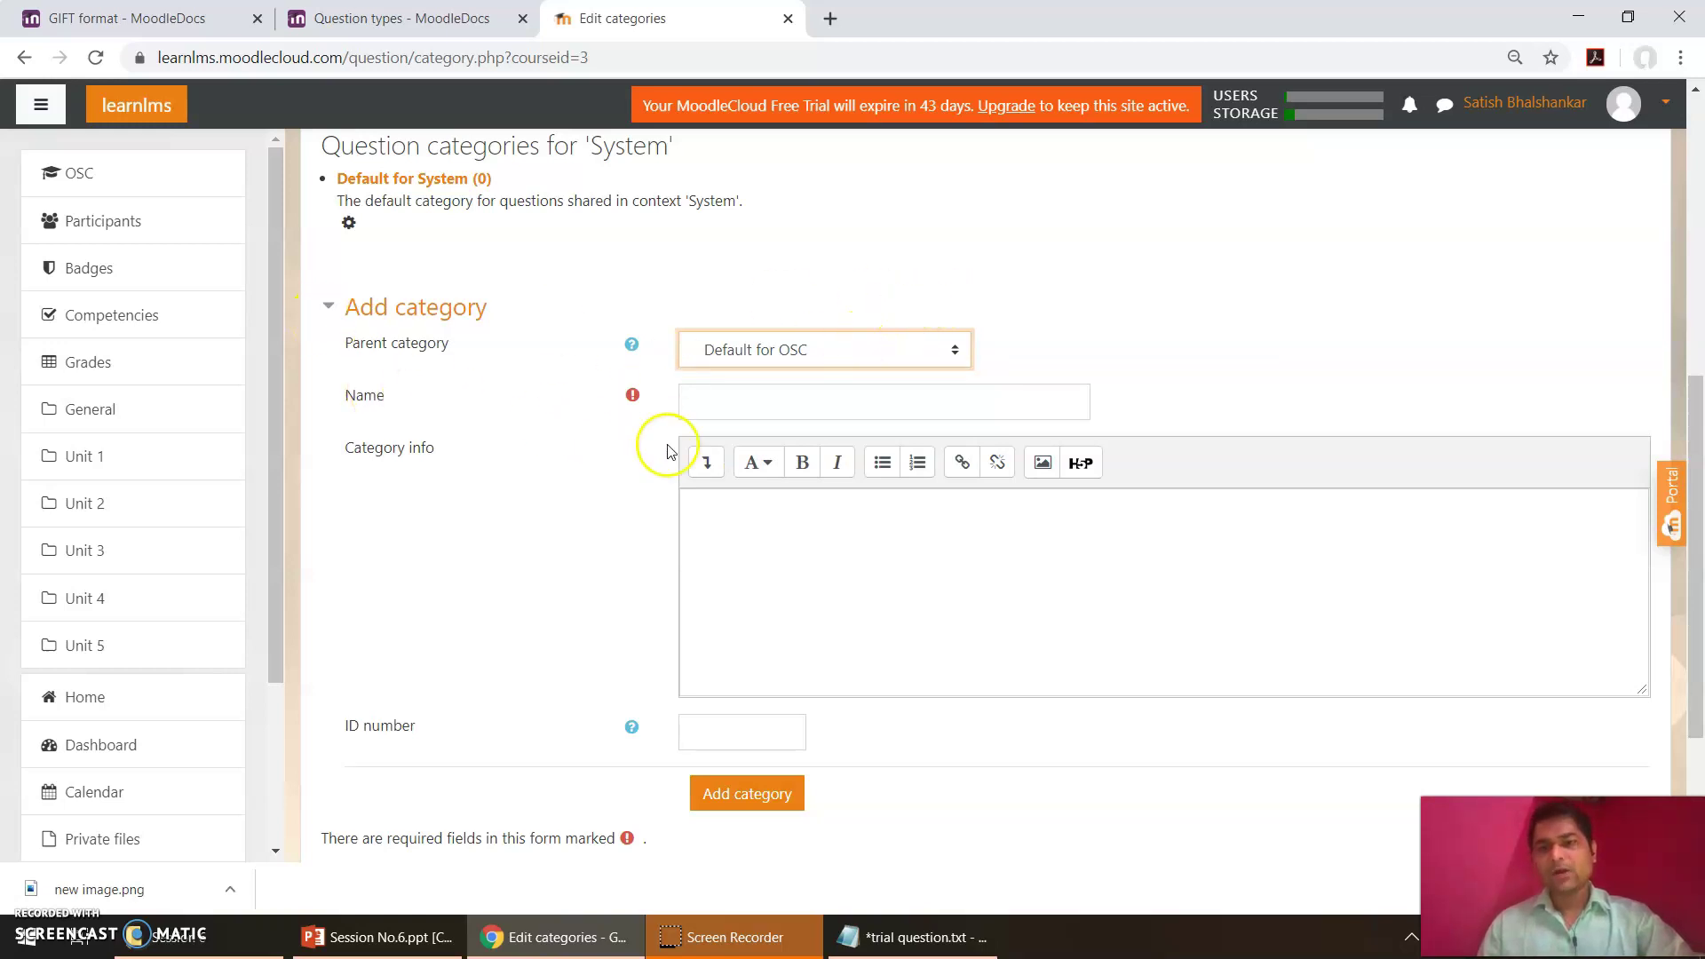
{"action": "left_click", "coordinate": [735, 415]}
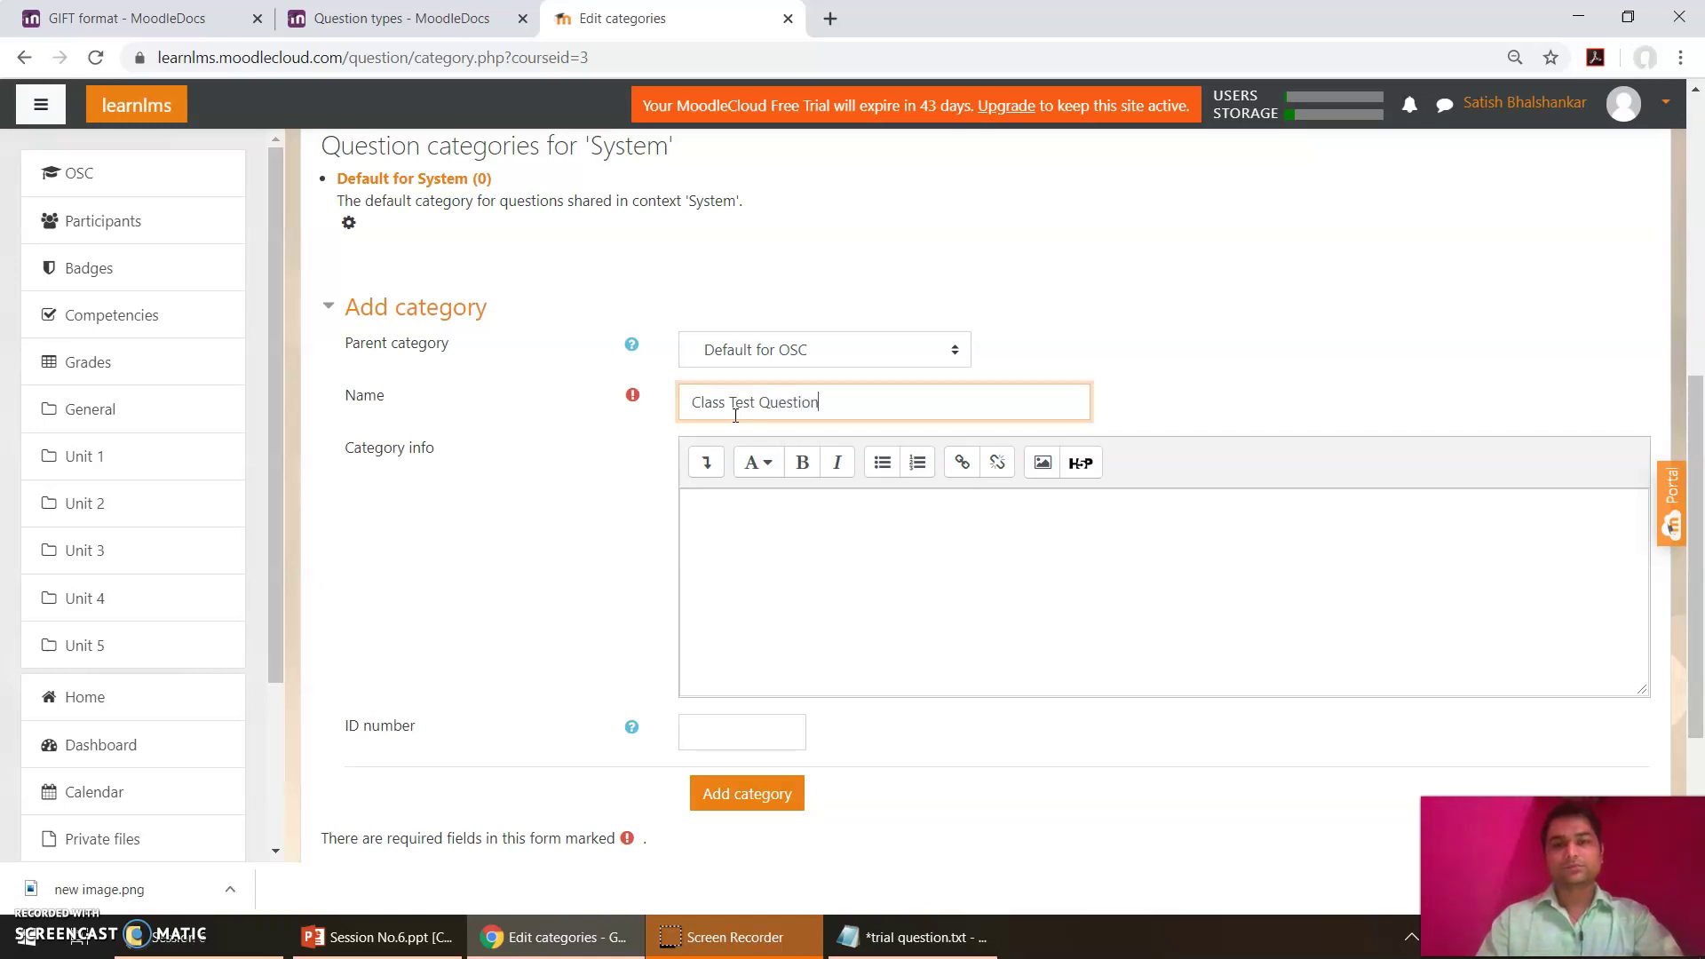
{"action": "type", "text": "k"}
Step: Copy the category name Class Test Question Bank into the Category info text
{"action": "left_click", "coordinate": [758, 568]}
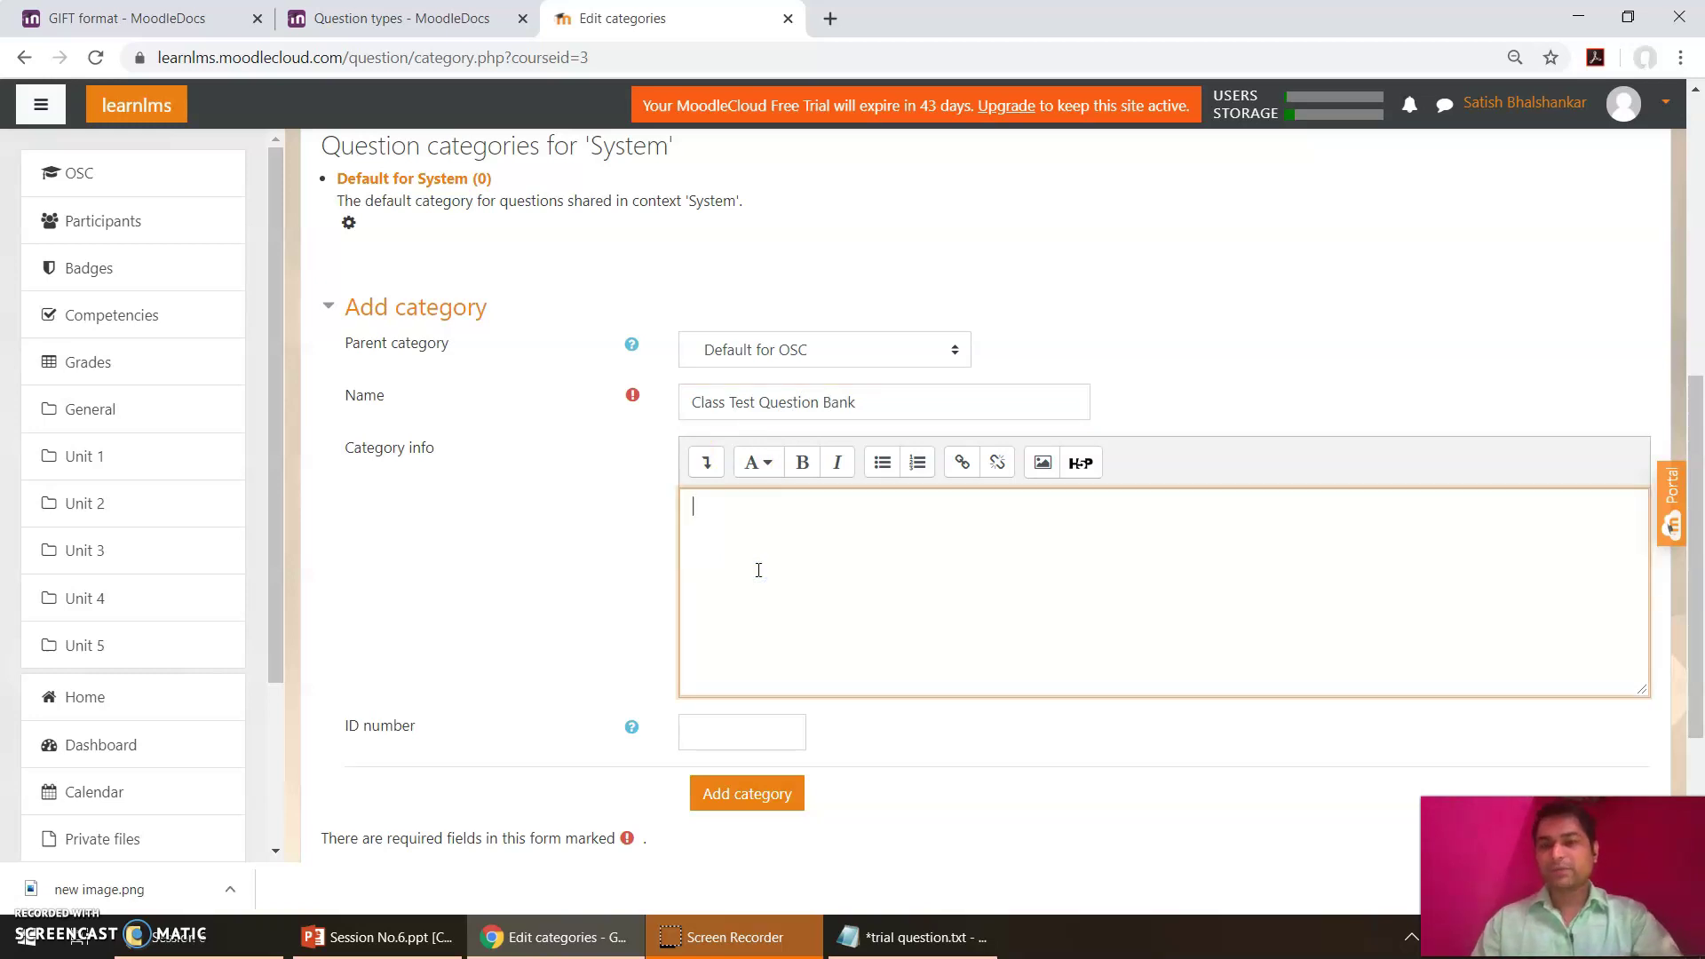
{"action": "triple_click", "coordinate": [757, 410]}
{"action": "key", "text": "ctrl+c"}
{"action": "left_click", "coordinate": [791, 580]}
{"action": "key", "text": "ctrl+v"}
{"action": "left_click", "coordinate": [422, 564]}
Step: Give the category the ID number 1 and add it to the question bank
{"action": "scroll", "coordinate": [421, 565], "scroll_direction": "down", "scroll_amount": 1}
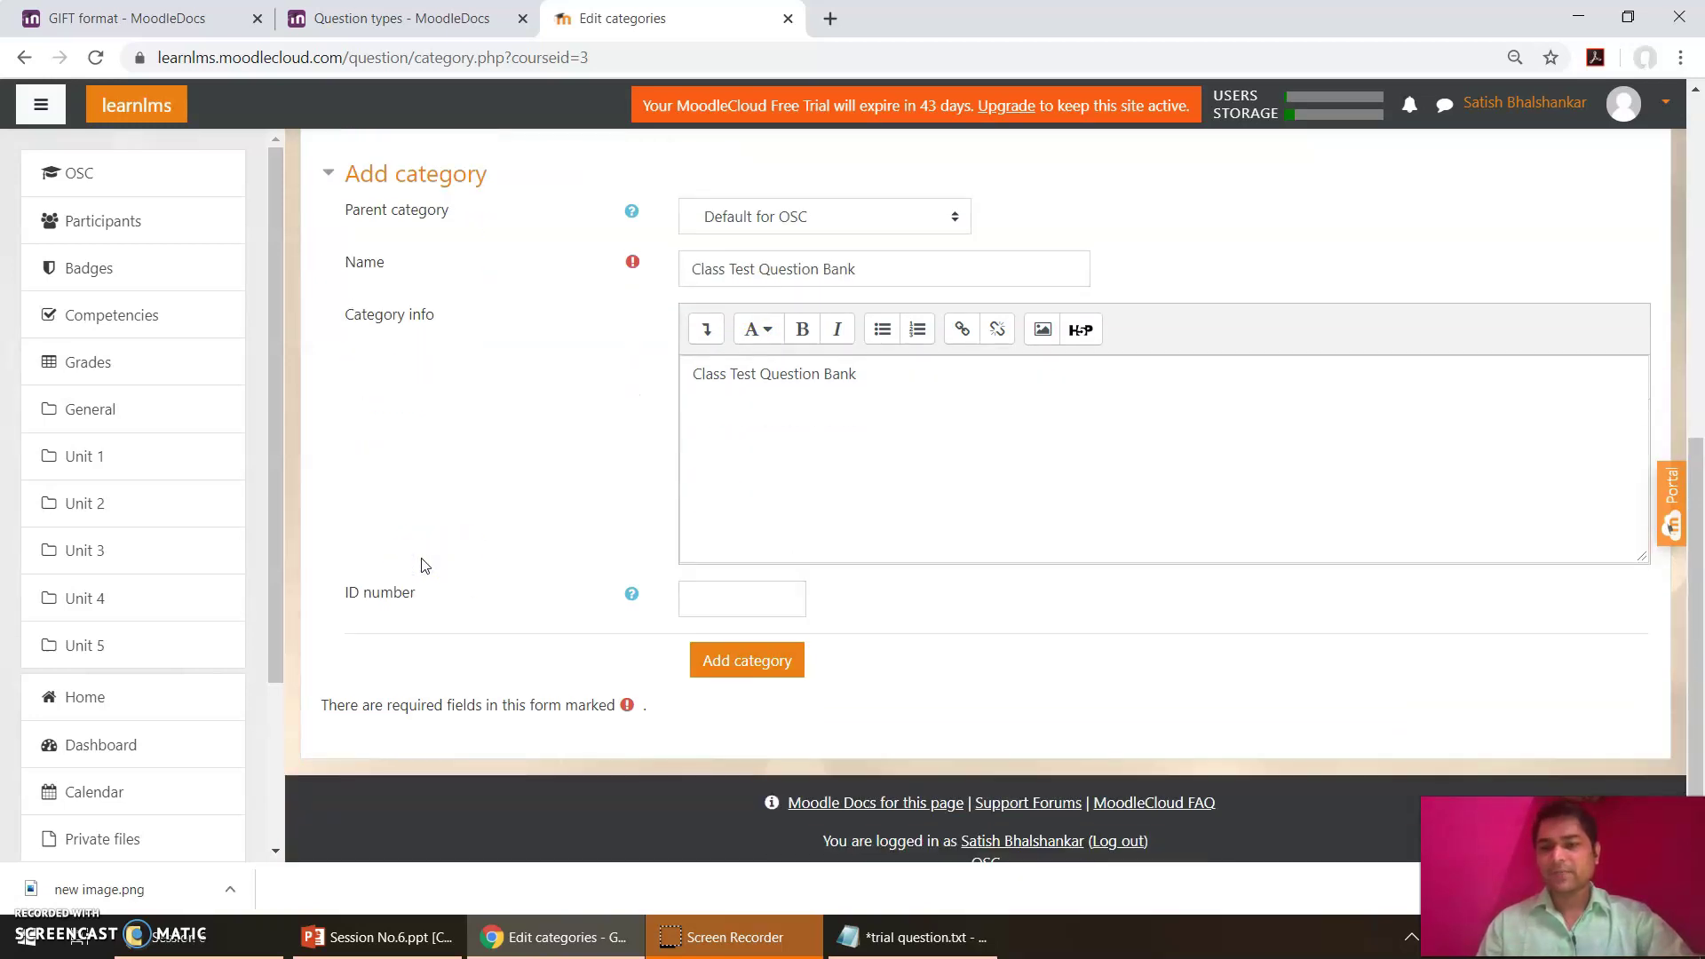
{"action": "left_click", "coordinate": [704, 601]}
{"action": "type", "text": "1"}
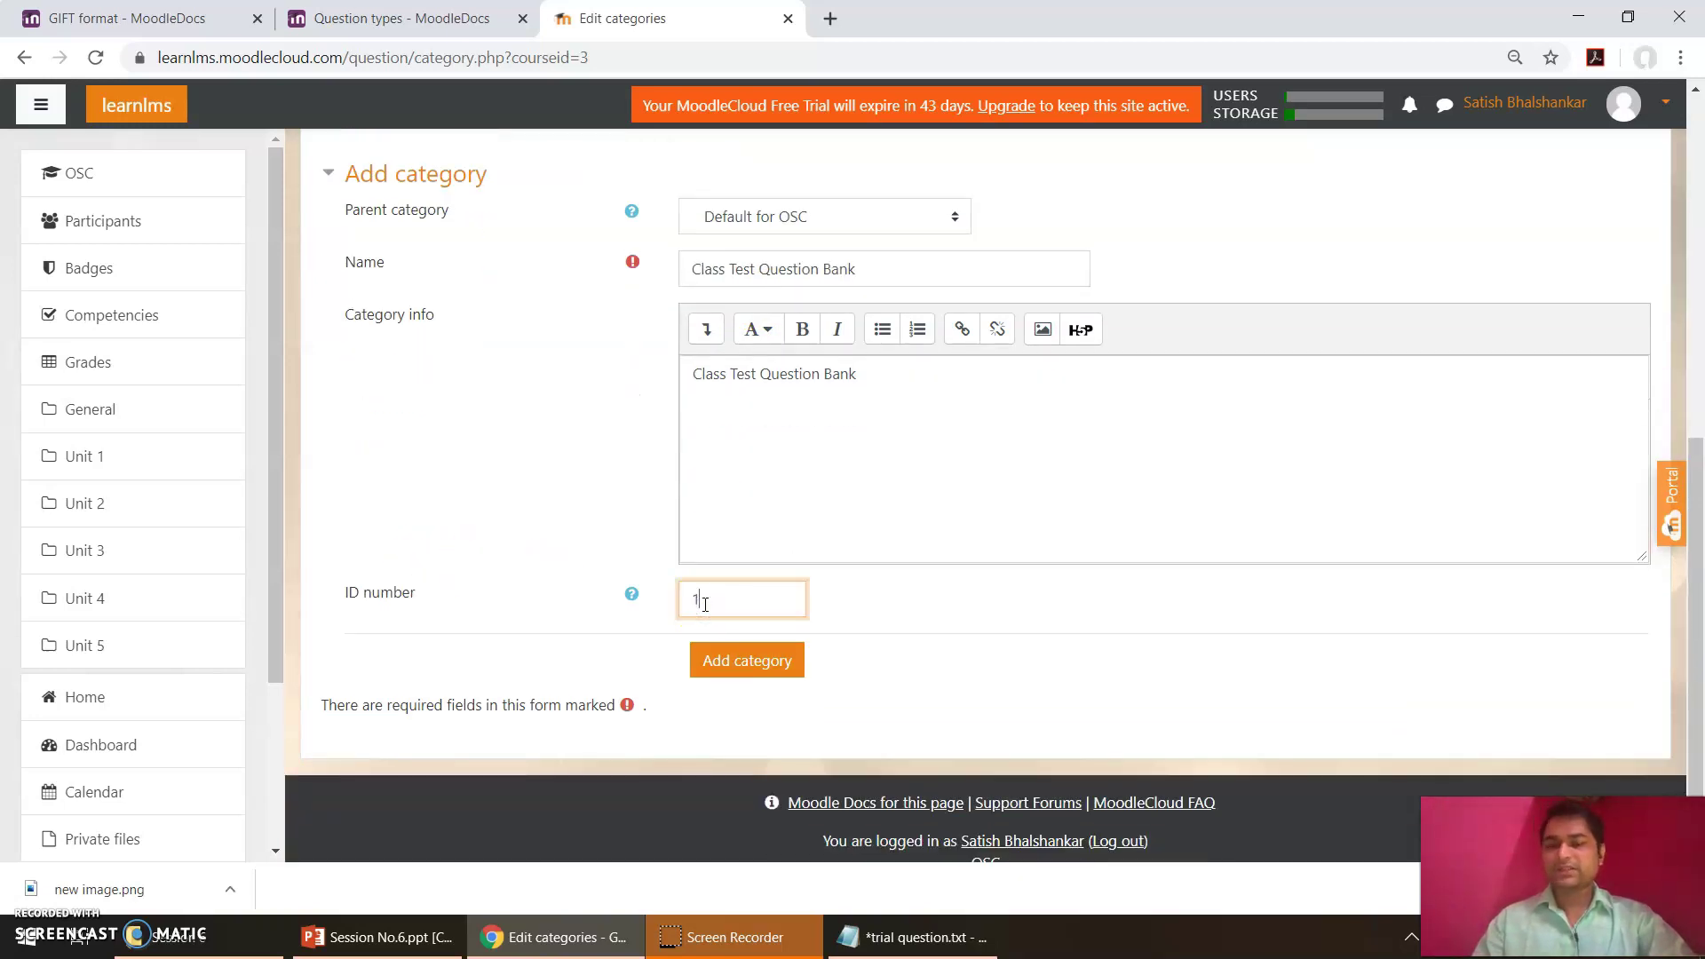
{"action": "left_click", "coordinate": [747, 672]}
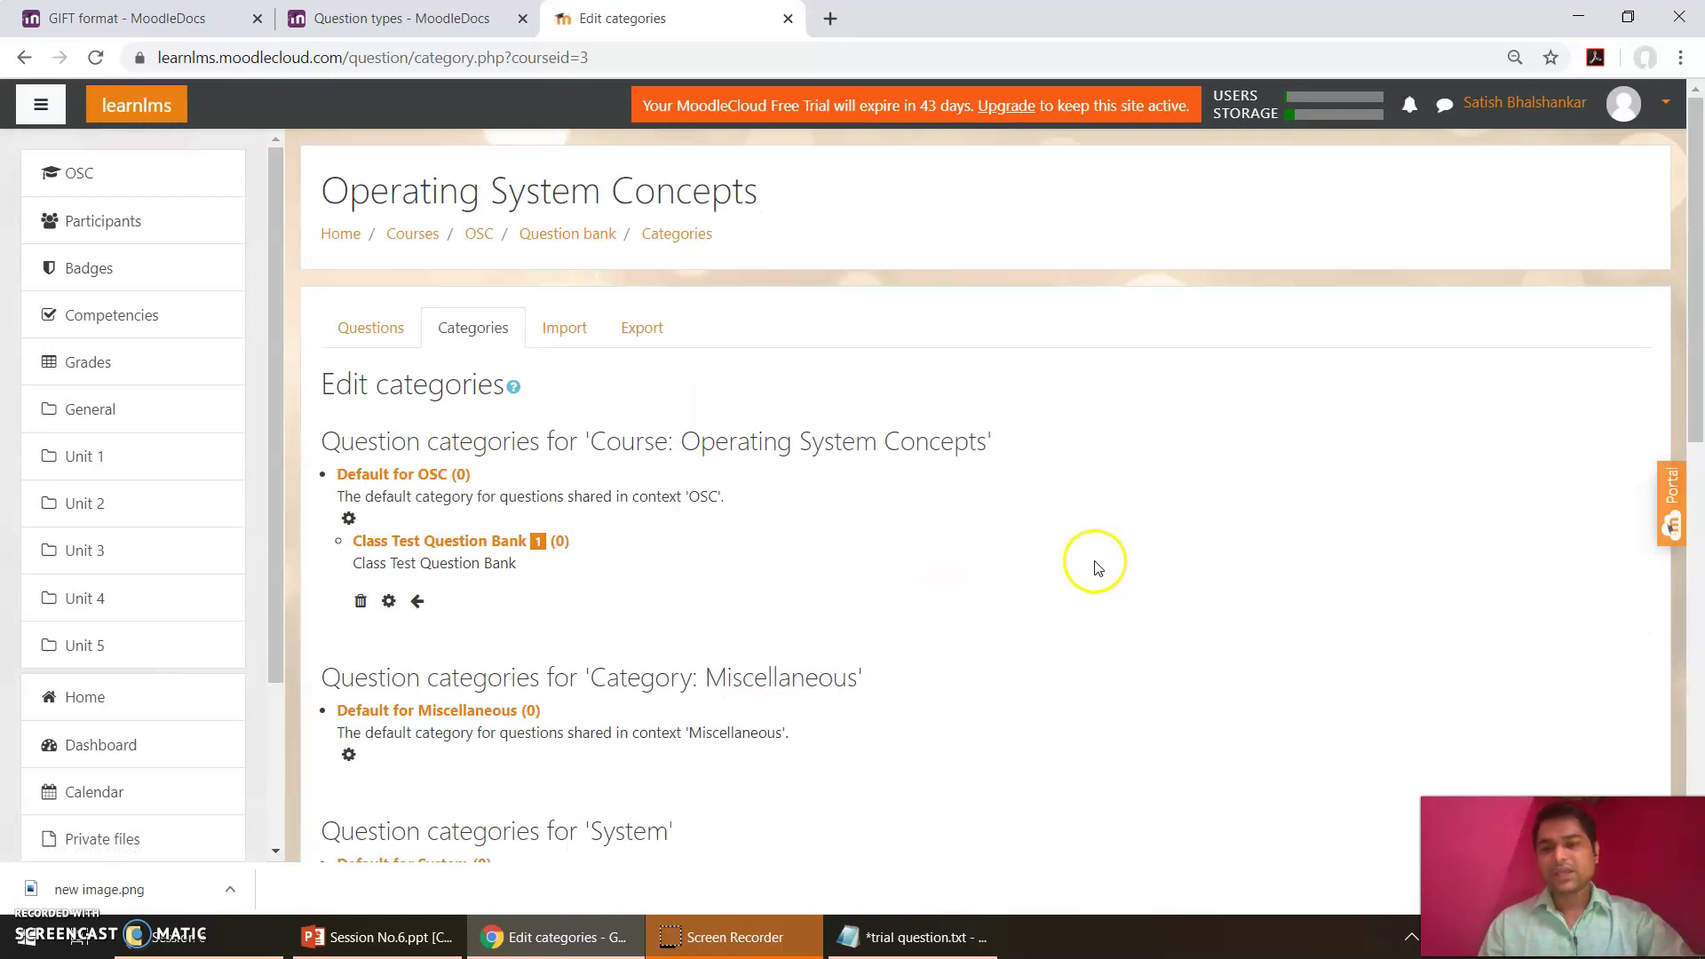
Step: Open the question list of the Class Test Question Bank category and check the trial question in Notepad
{"action": "scroll", "coordinate": [1097, 568], "scroll_direction": "down", "scroll_amount": 2}
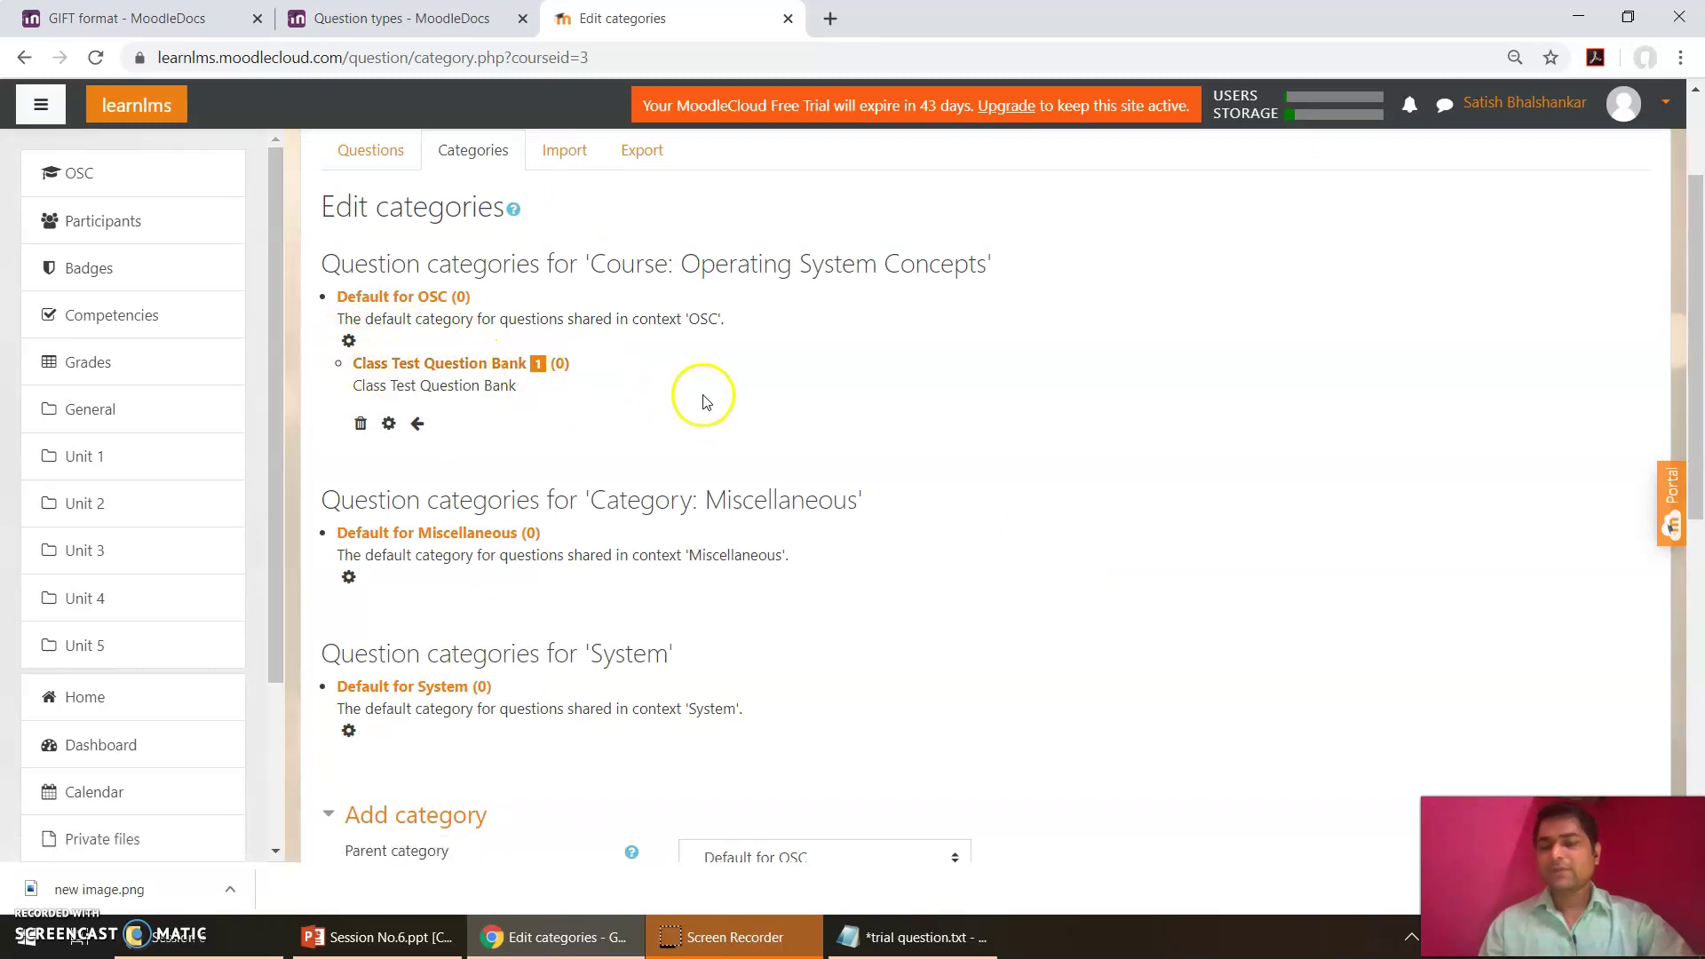
{"action": "scroll", "coordinate": [701, 395], "scroll_direction": "down", "scroll_amount": 1}
{"action": "scroll", "coordinate": [705, 400], "scroll_direction": "up", "scroll_amount": 1}
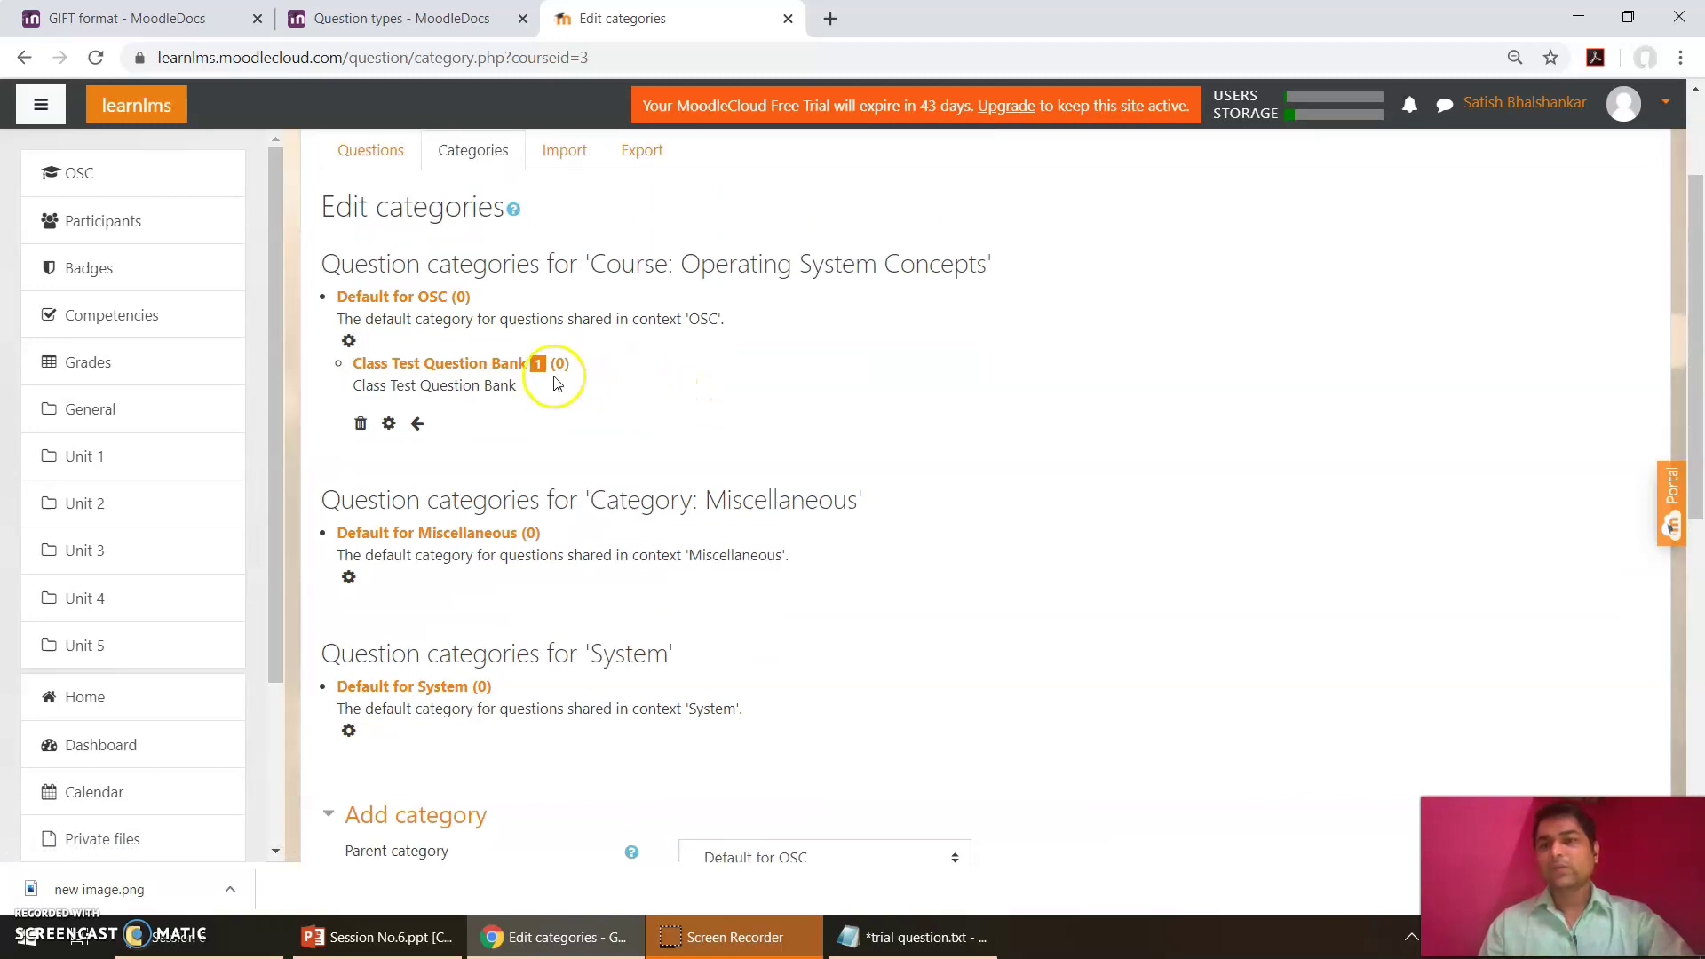
{"action": "left_click", "coordinate": [494, 365]}
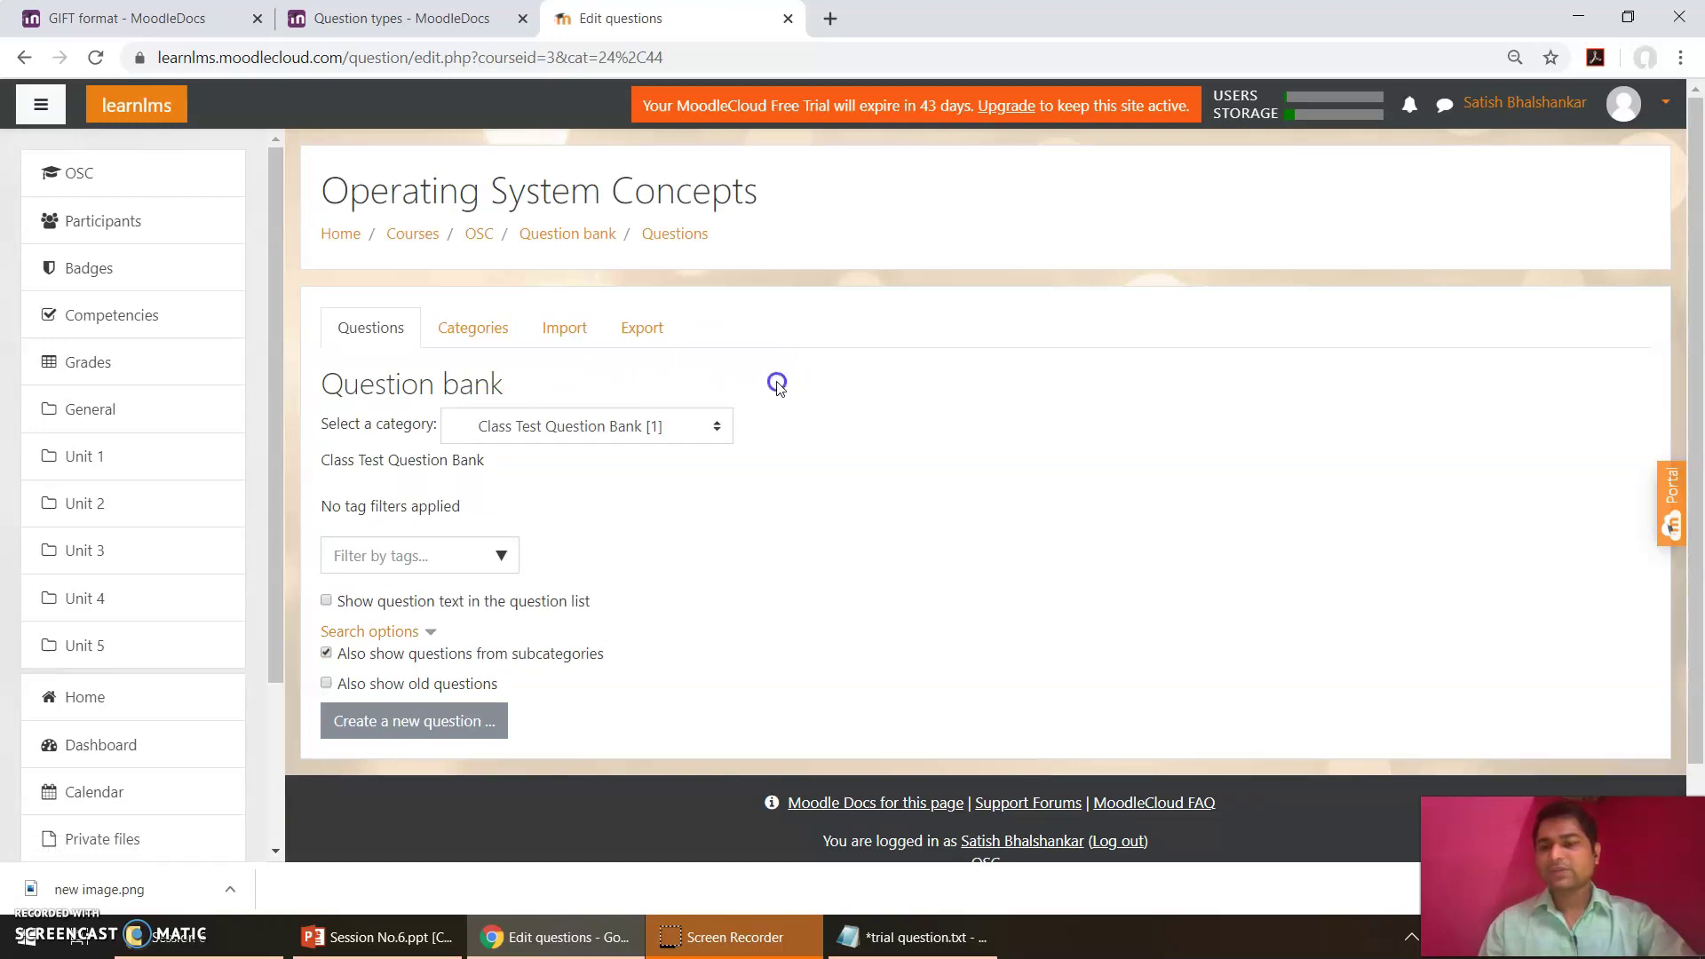
{"action": "scroll", "coordinate": [778, 388], "scroll_direction": "down", "scroll_amount": 1}
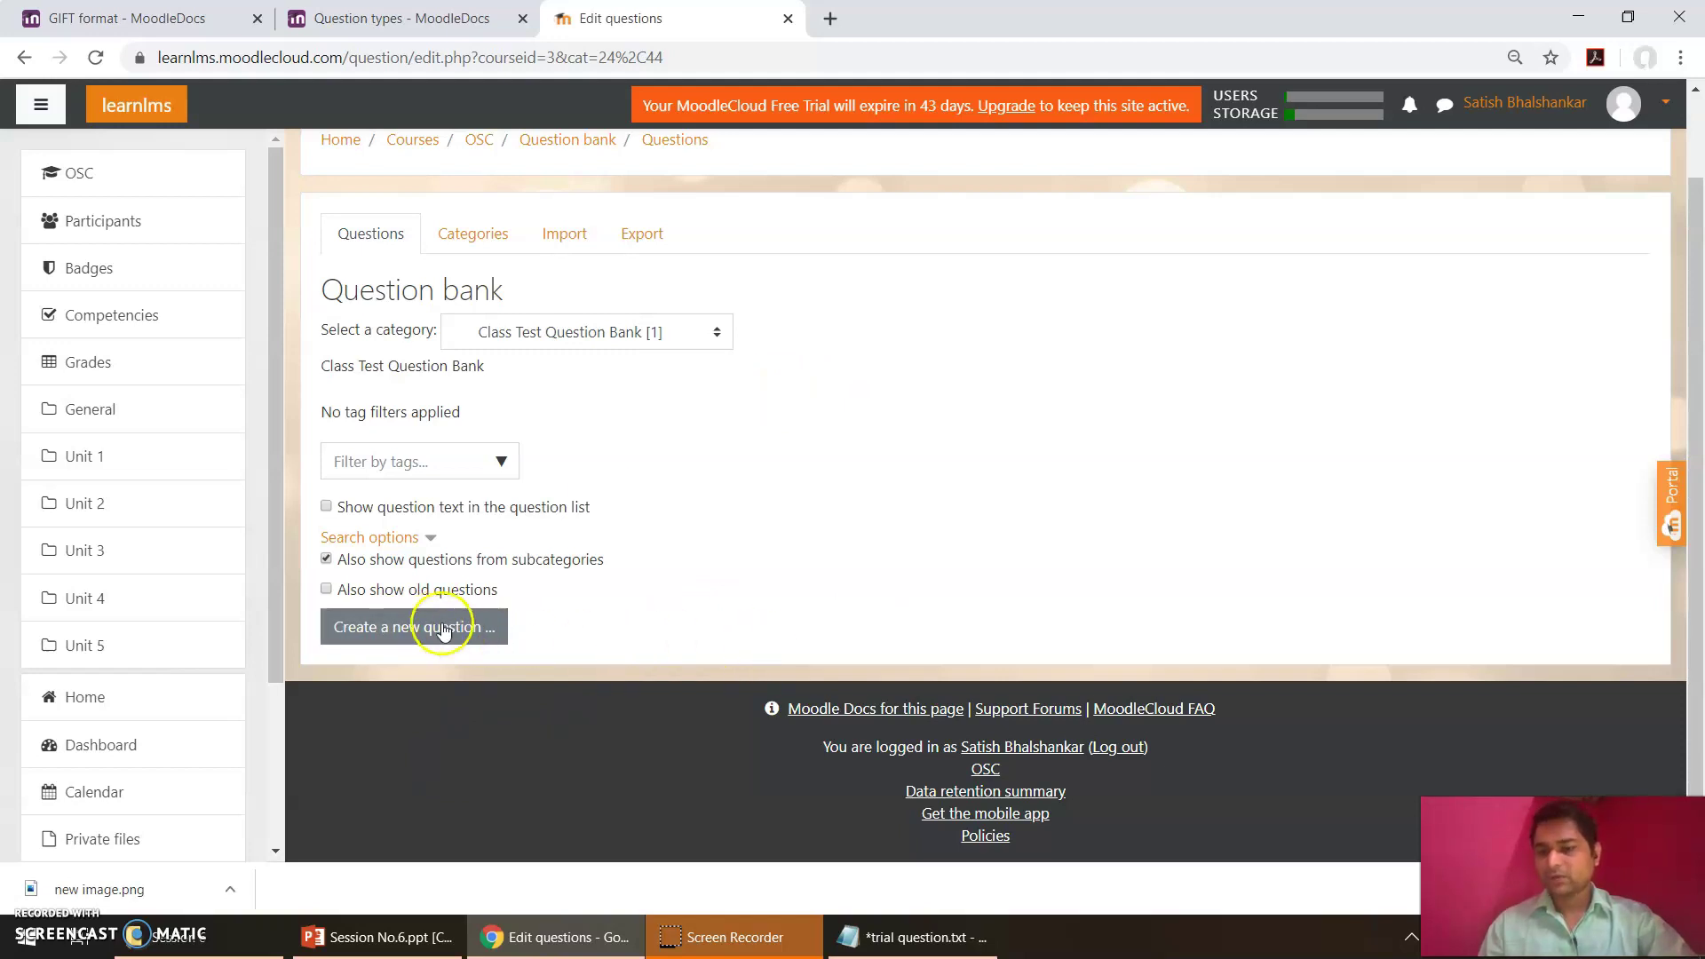
{"action": "left_click", "coordinate": [958, 946]}
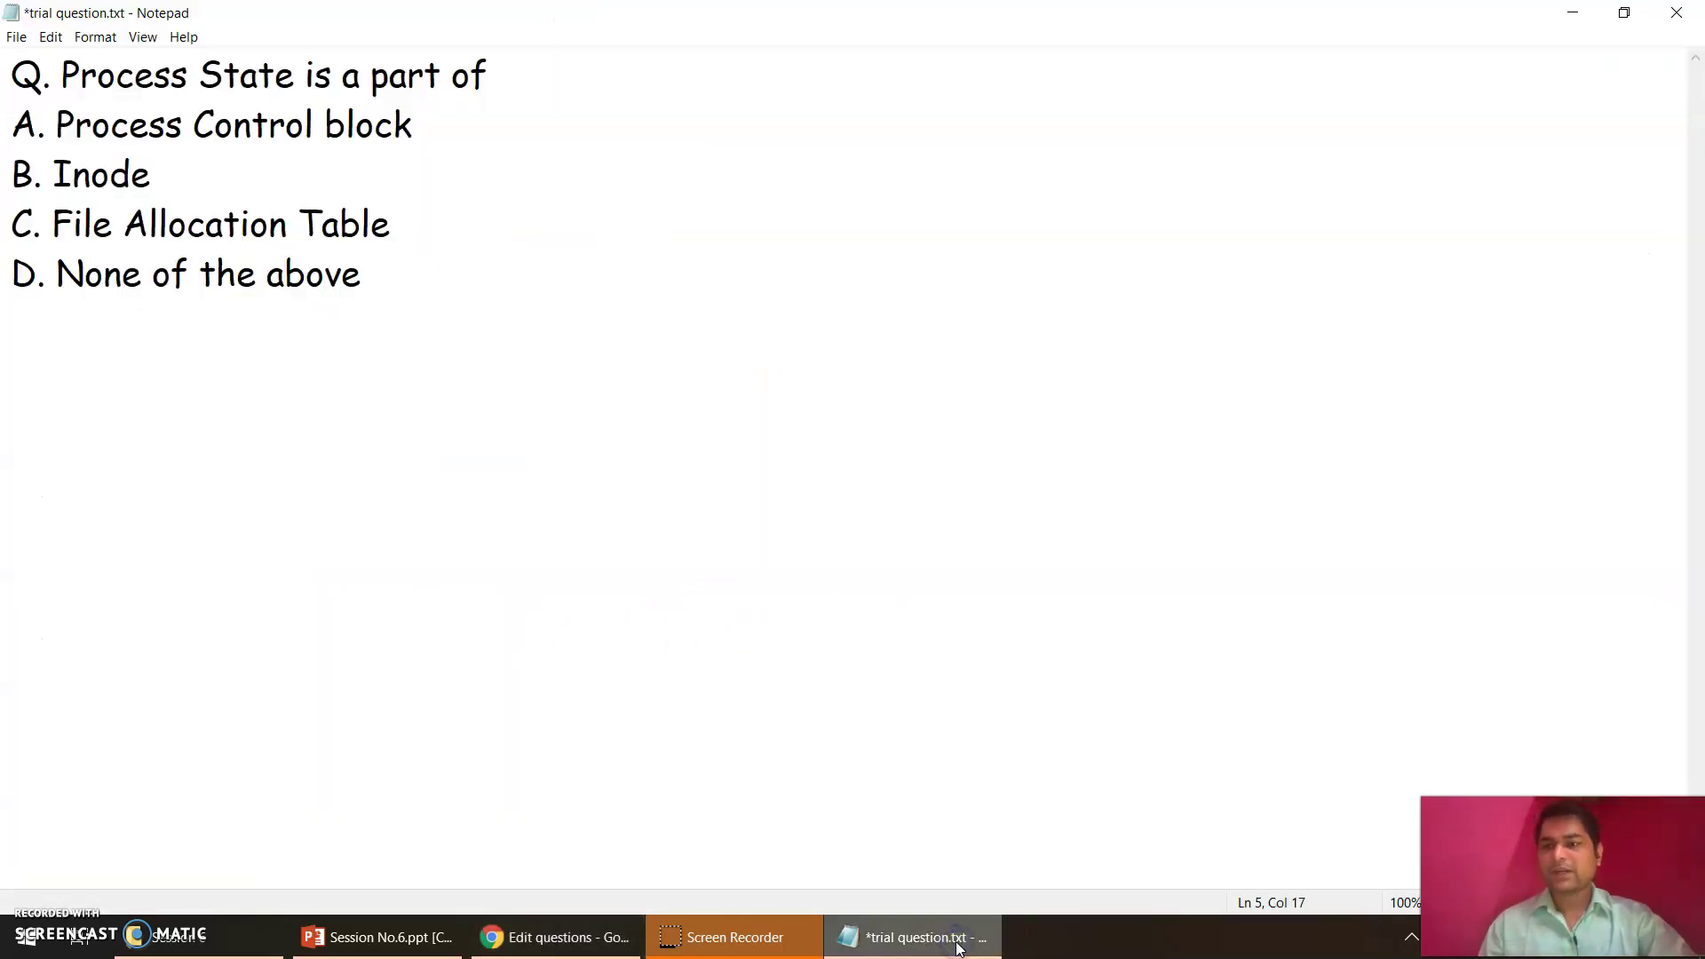
{"action": "left_click", "coordinate": [958, 947]}
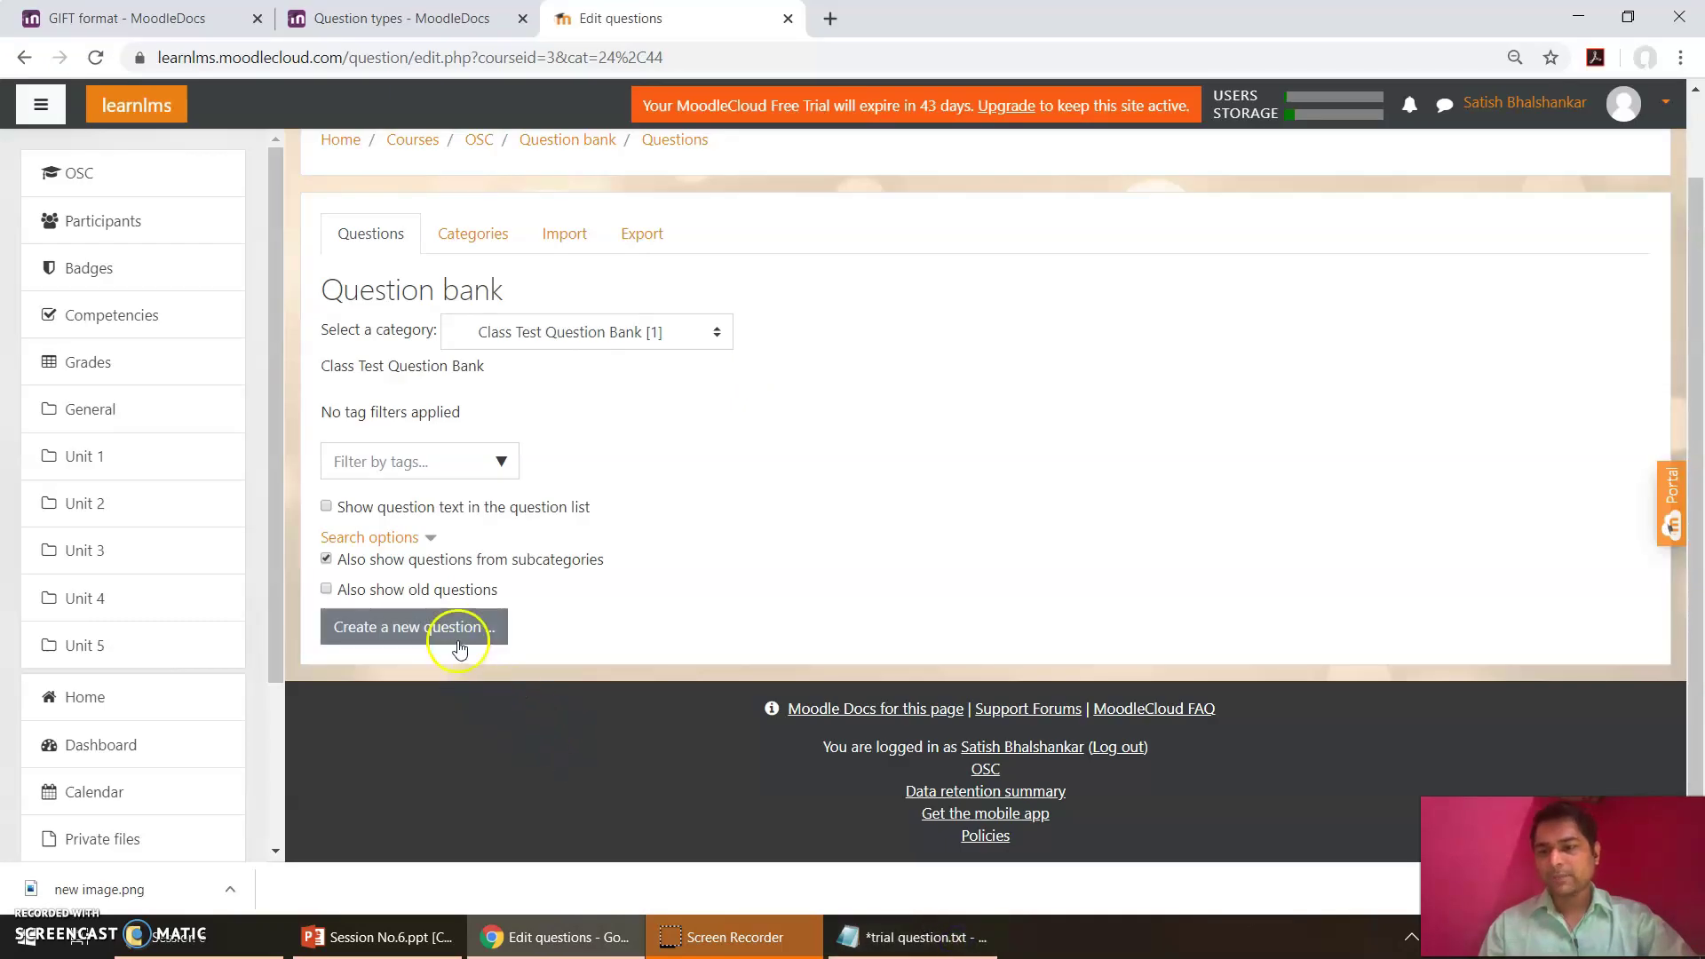
Step: Start a new Multiple choice question in this category, consulting the MoodleDocs Question types page while choosing the type
{"action": "left_click", "coordinate": [388, 634]}
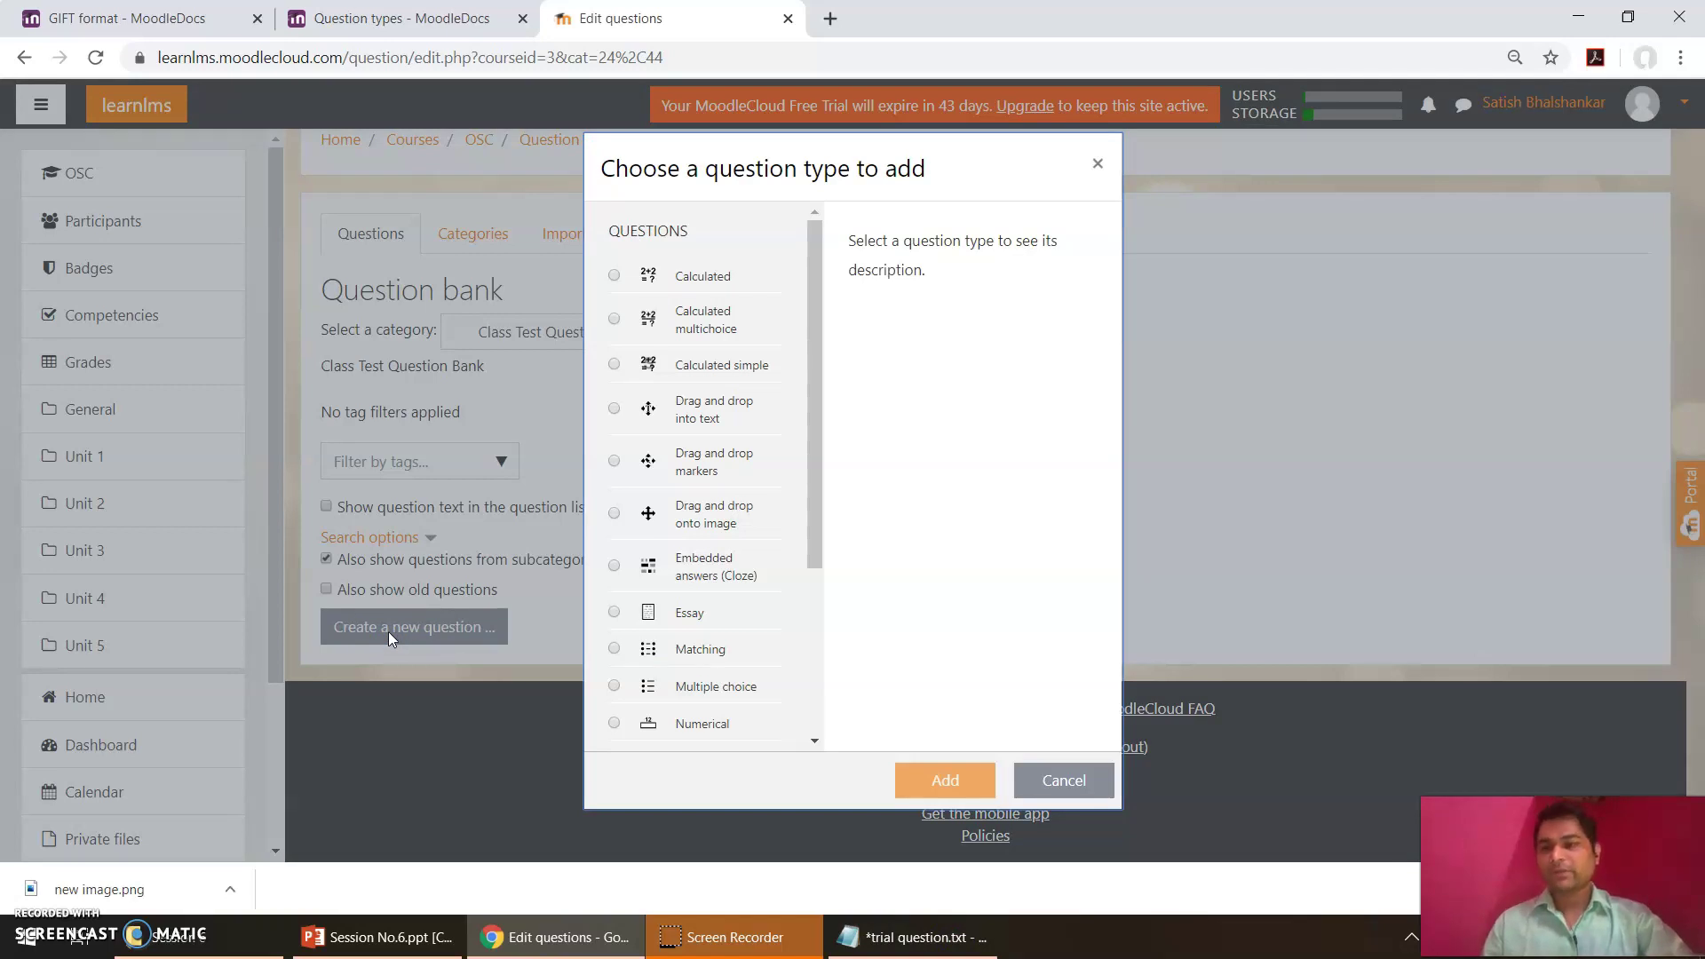
{"action": "key", "text": "ctrl+shift+Tab"}
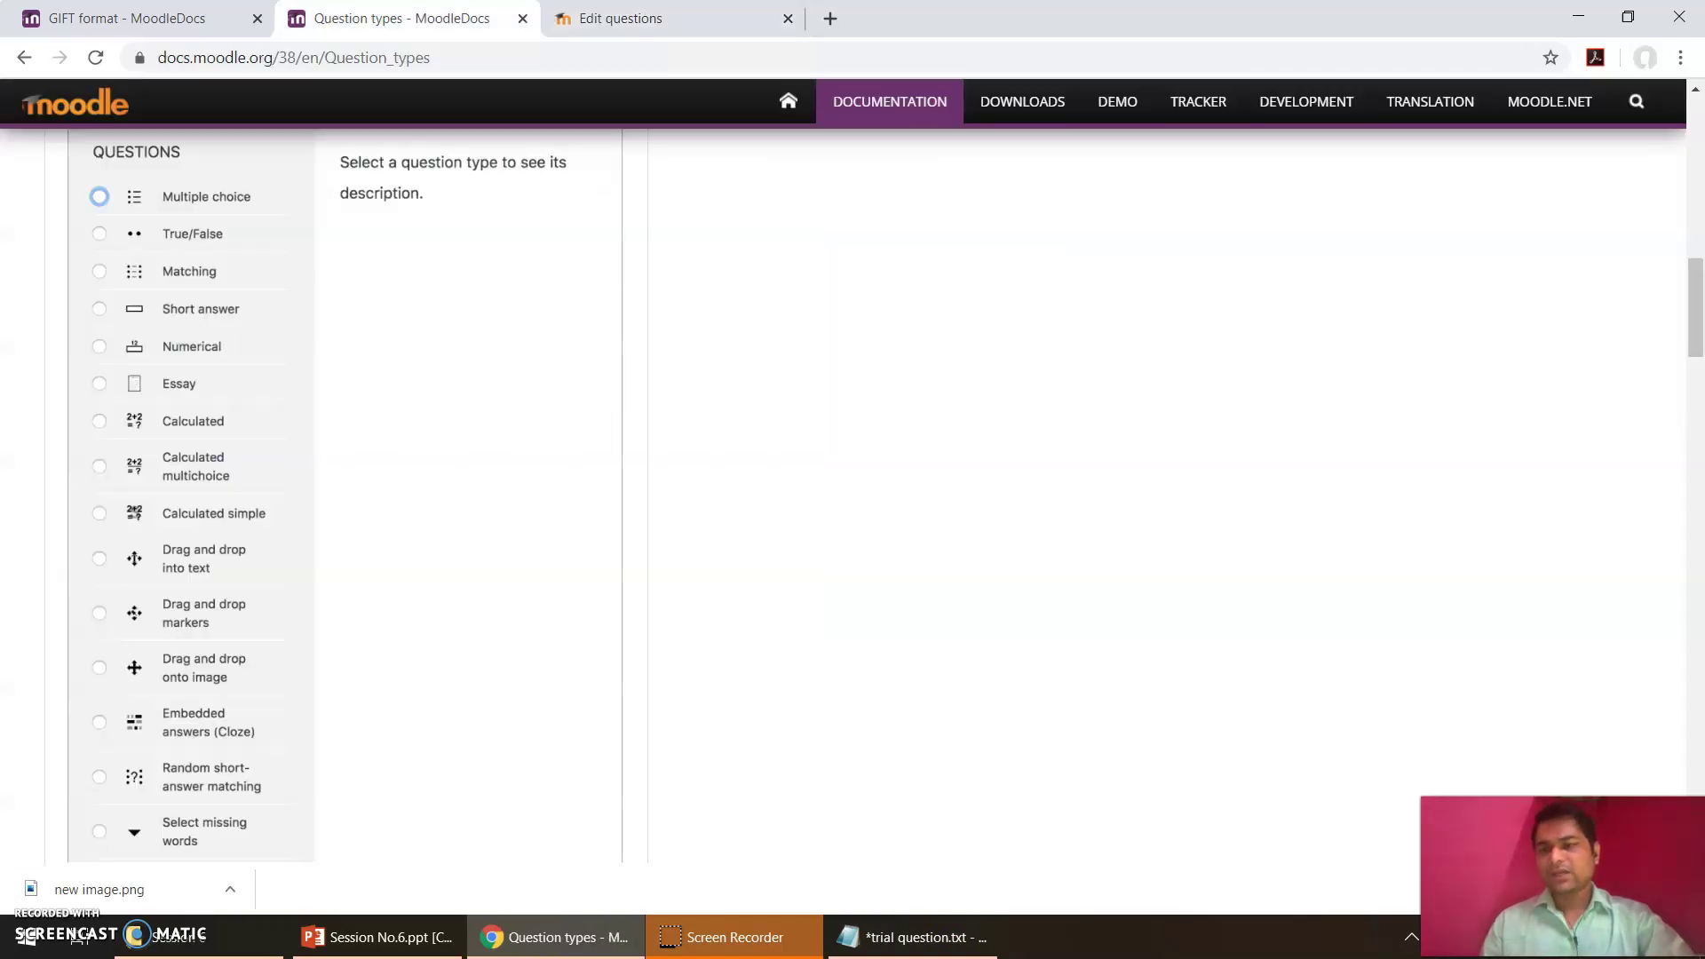
{"action": "left_click", "coordinate": [631, 50]}
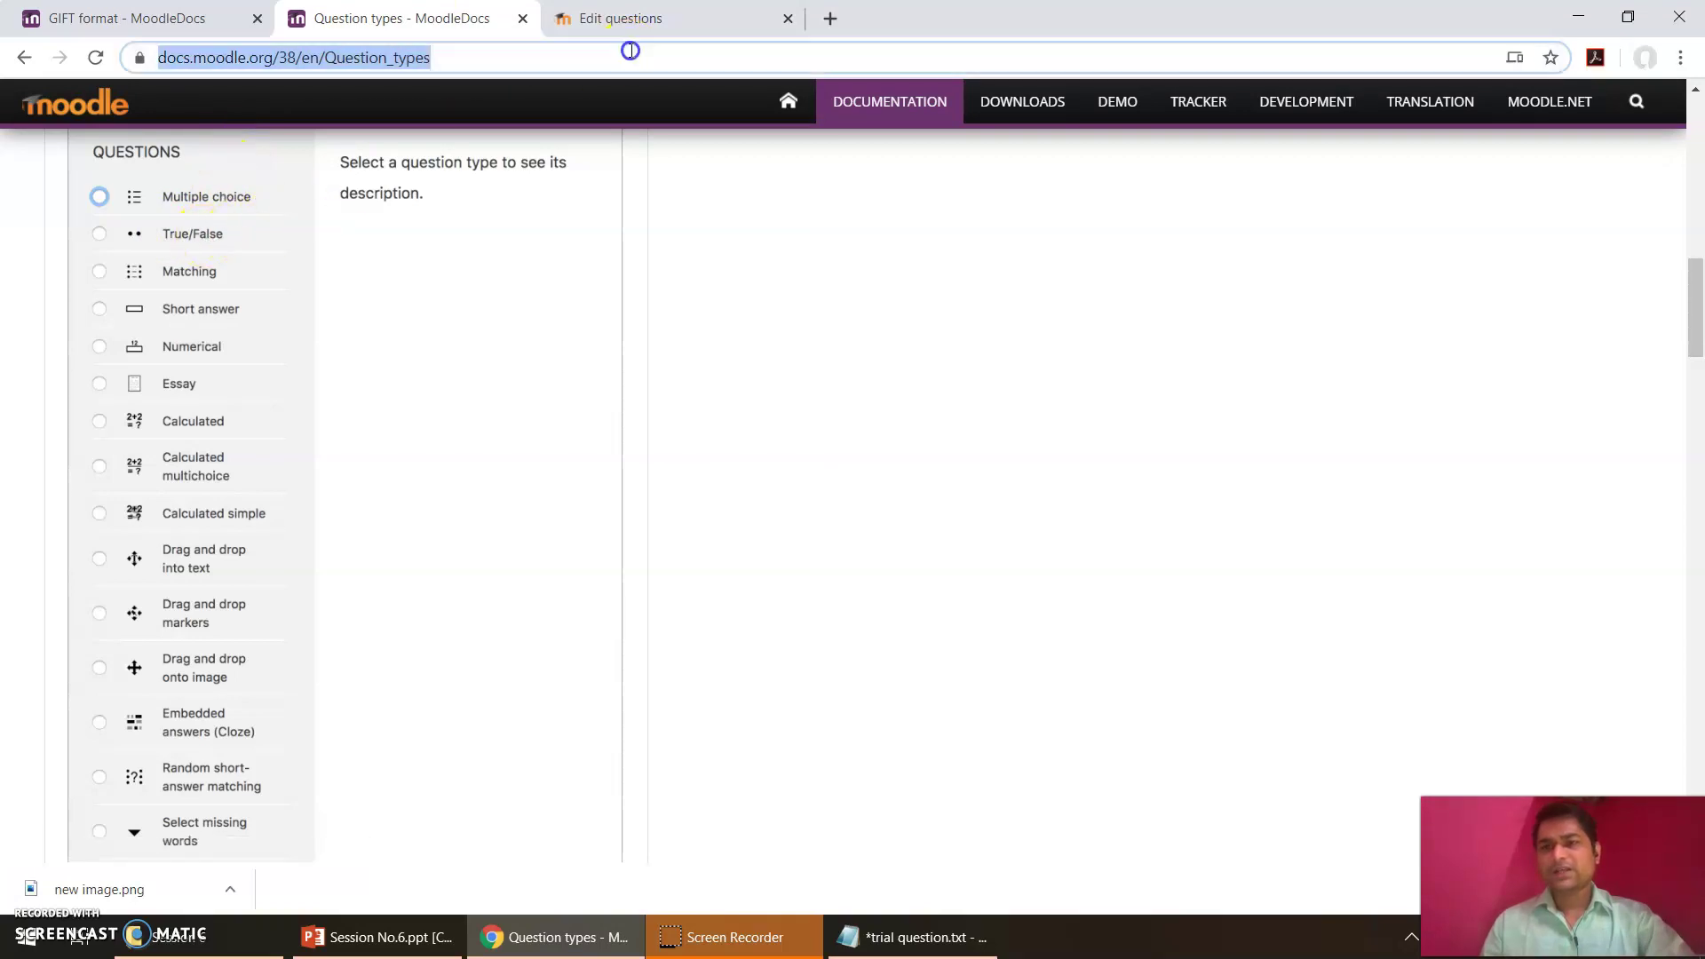
{"action": "left_click", "coordinate": [634, 19]}
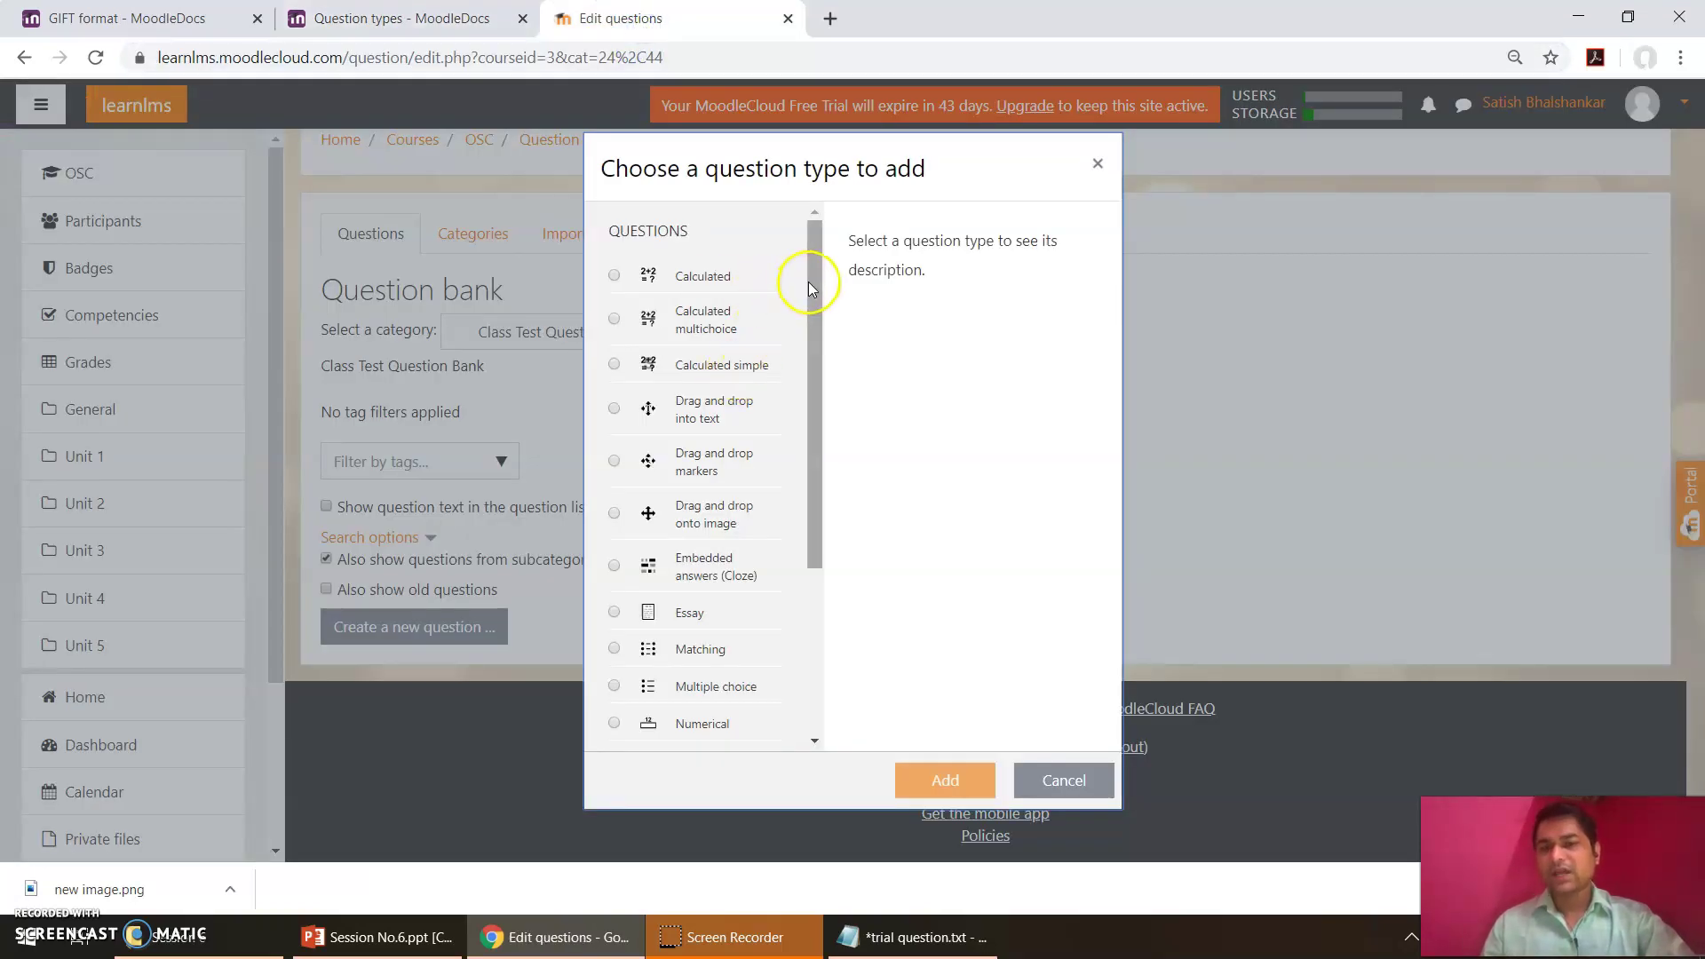
{"action": "left_click_drag", "start_coordinate": [808, 281], "coordinate": [806, 445]}
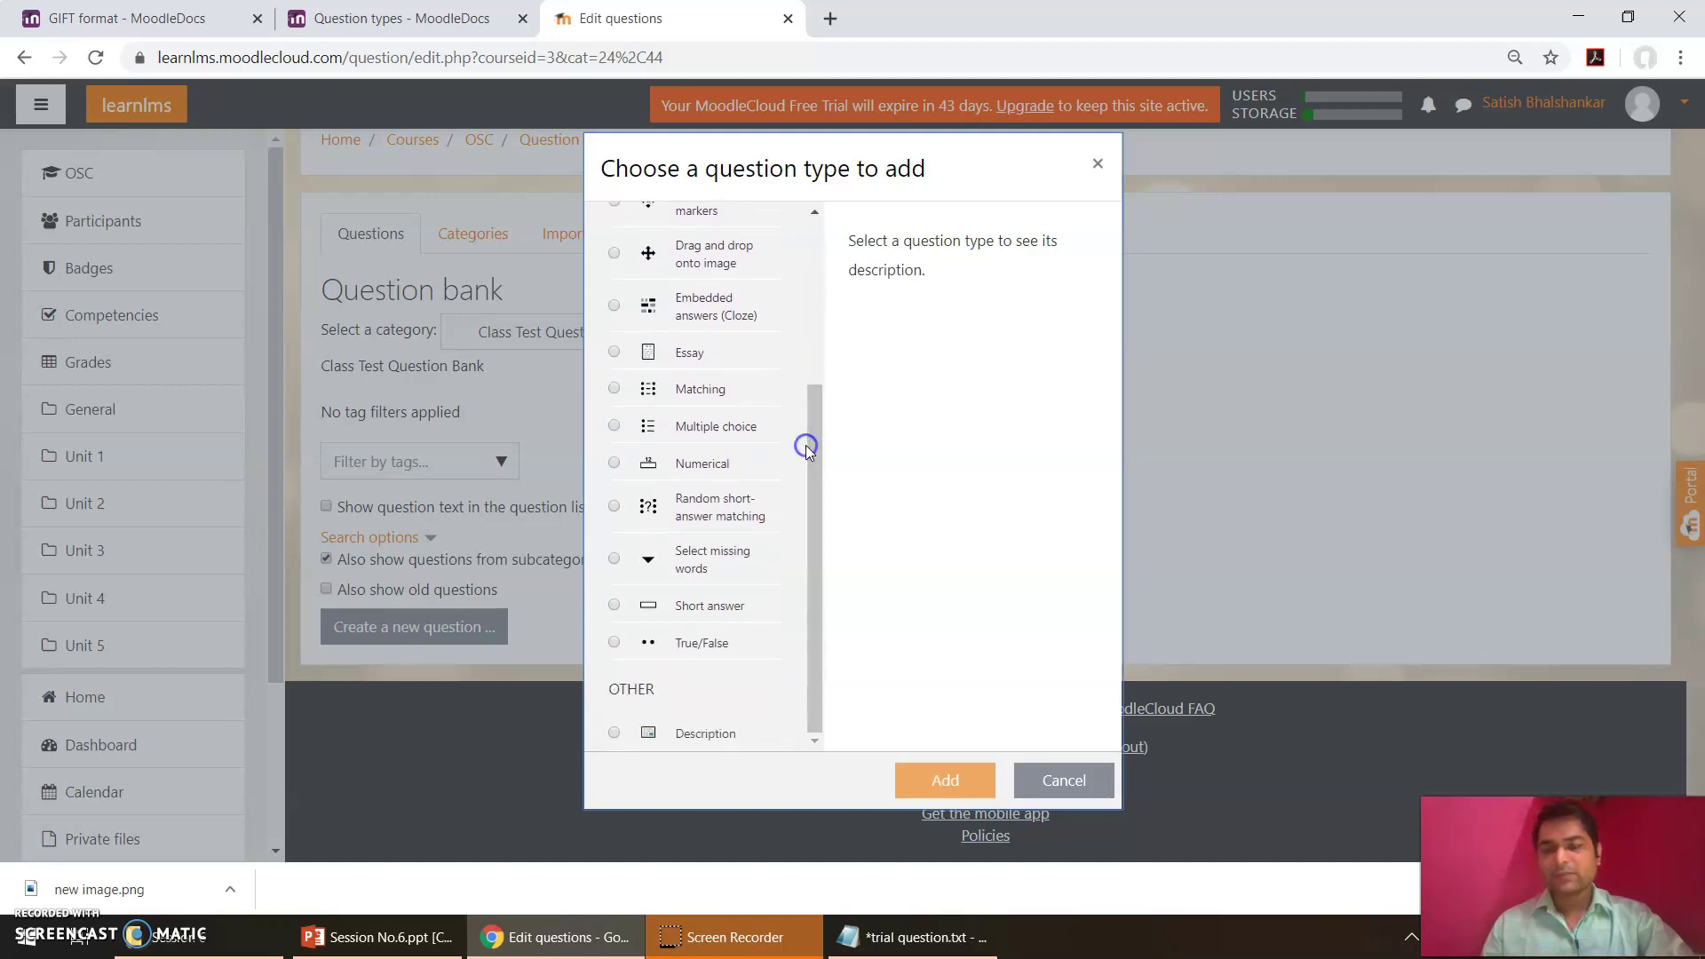
{"action": "left_click", "coordinate": [614, 427]}
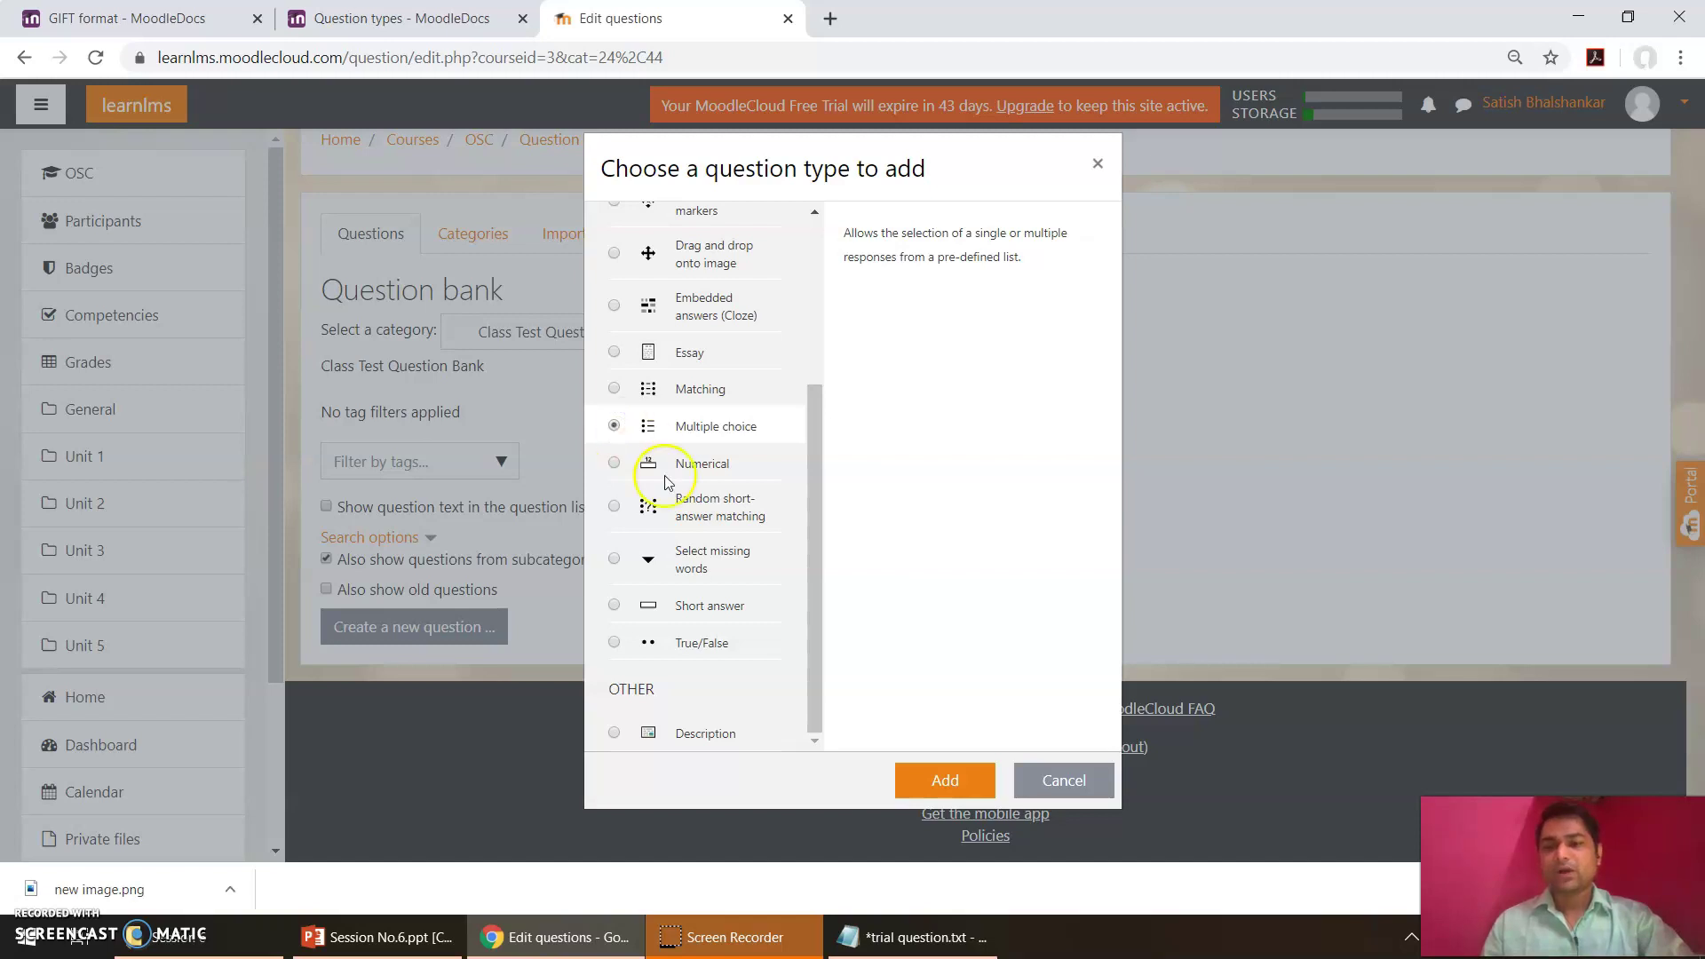
{"action": "left_click", "coordinate": [937, 779]}
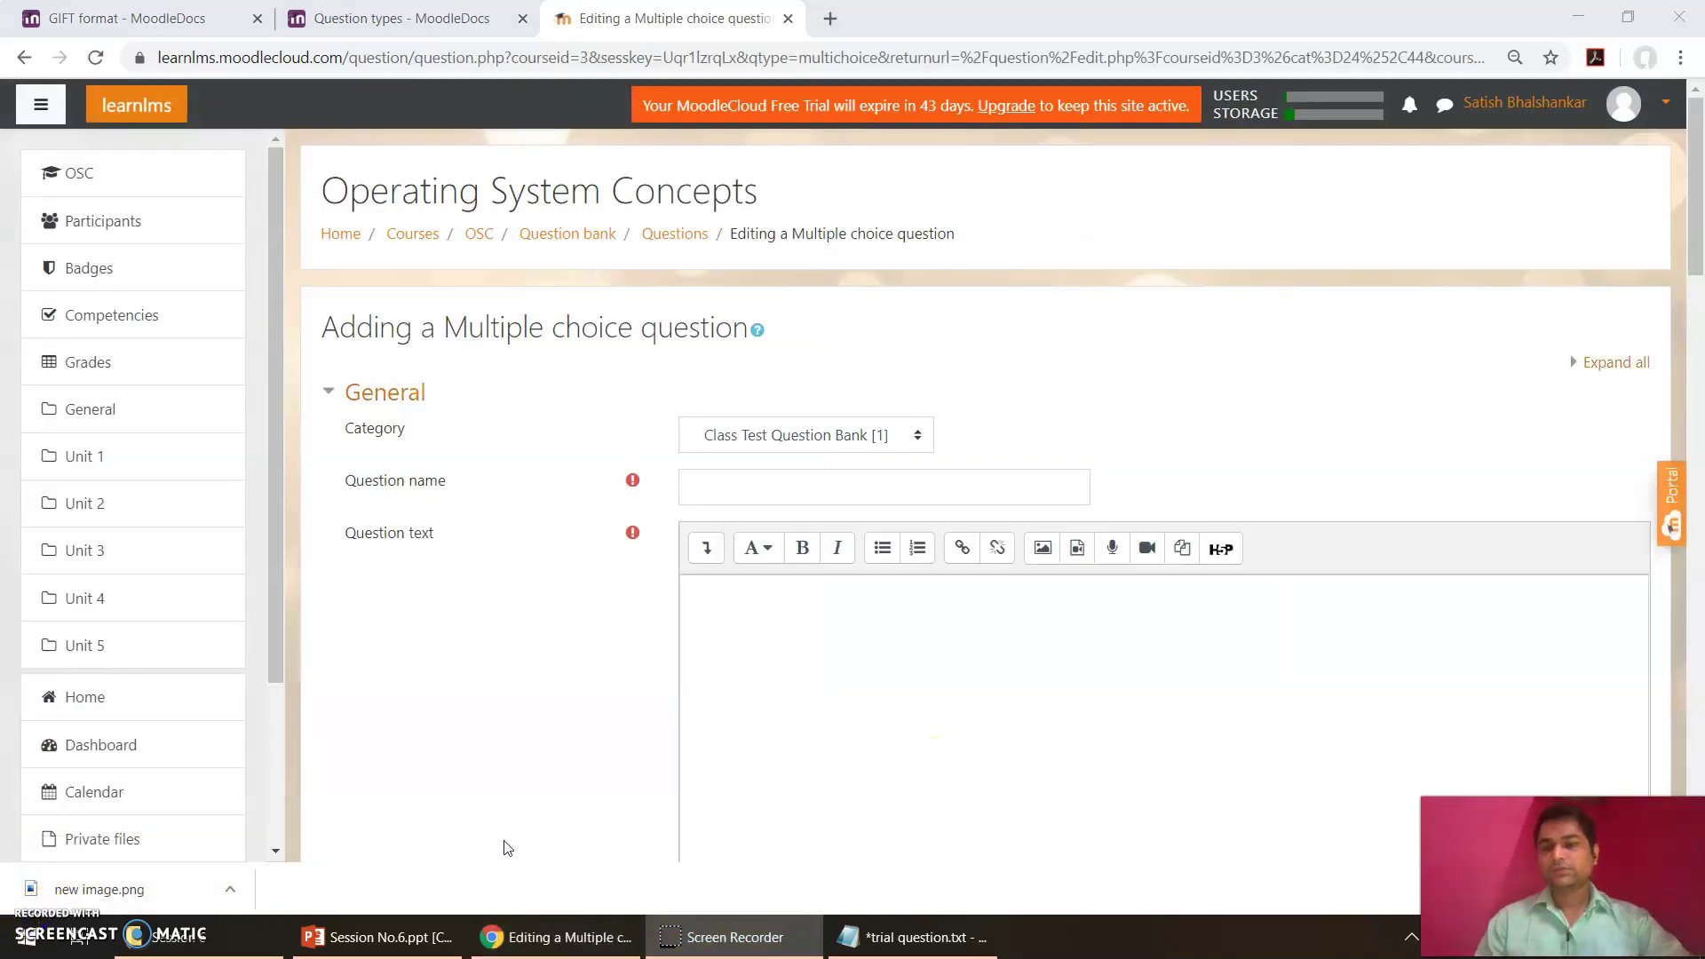
Step: Choose Class Test Question Bank as the question's category and name the question Que.1
{"action": "left_click", "coordinate": [506, 847]}
{"action": "scroll", "coordinate": [506, 848], "scroll_direction": "down", "scroll_amount": 1}
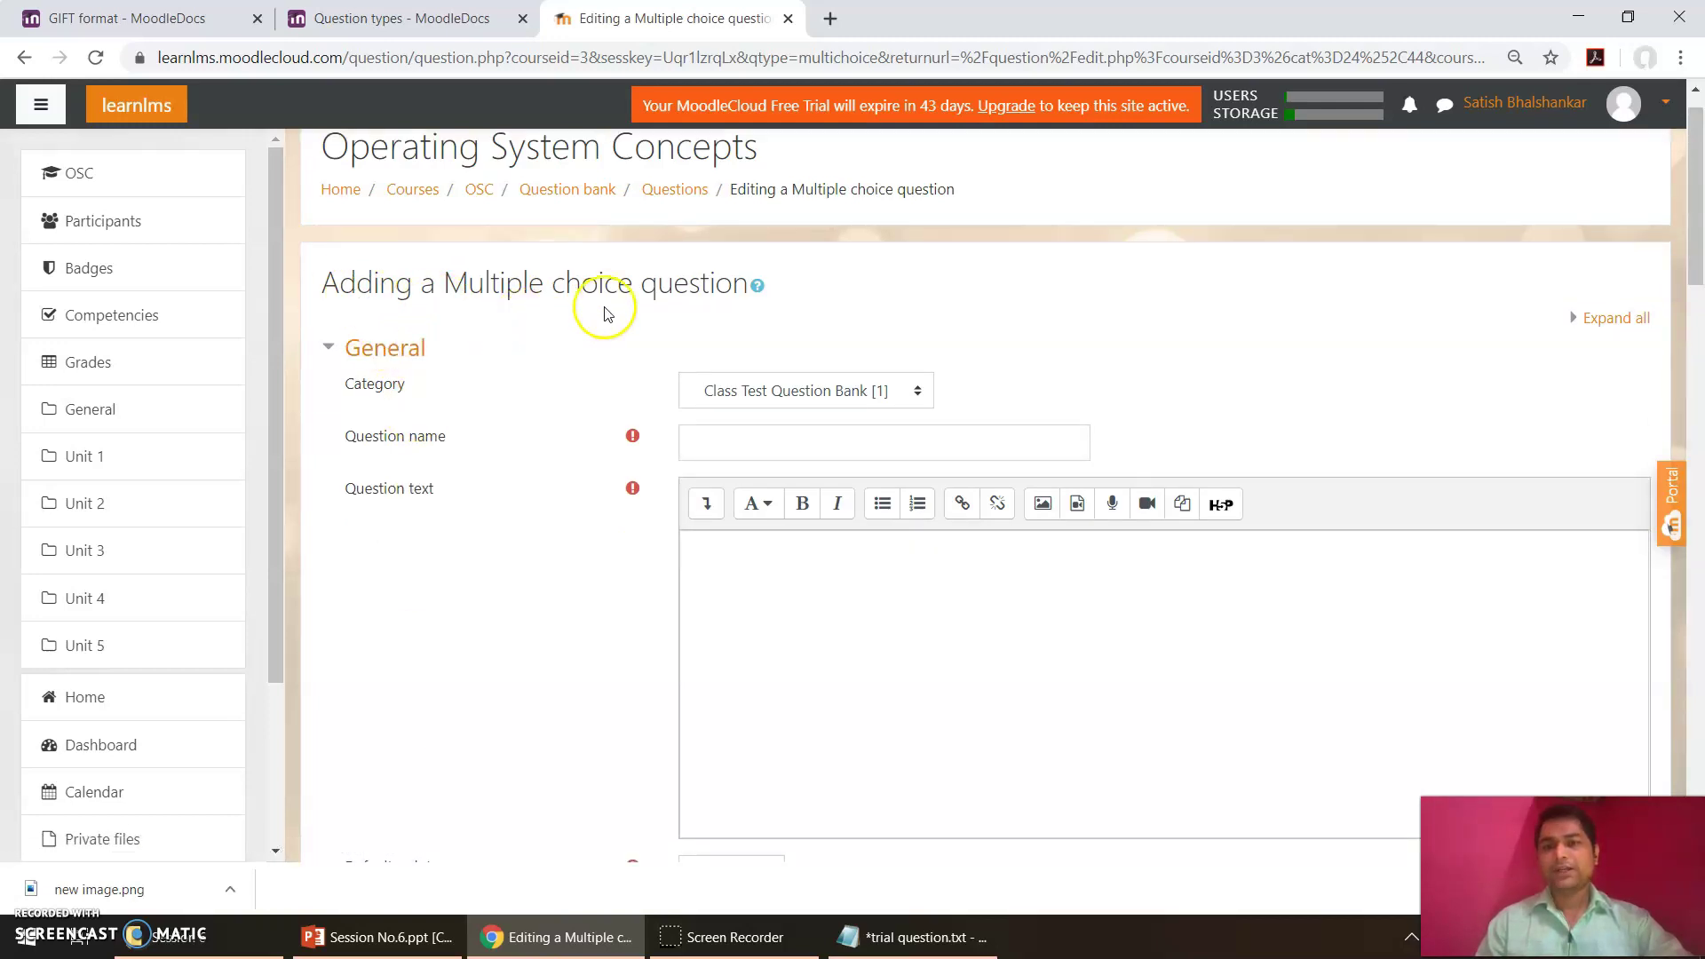
{"action": "scroll", "coordinate": [407, 764], "scroll_direction": "down", "scroll_amount": 2}
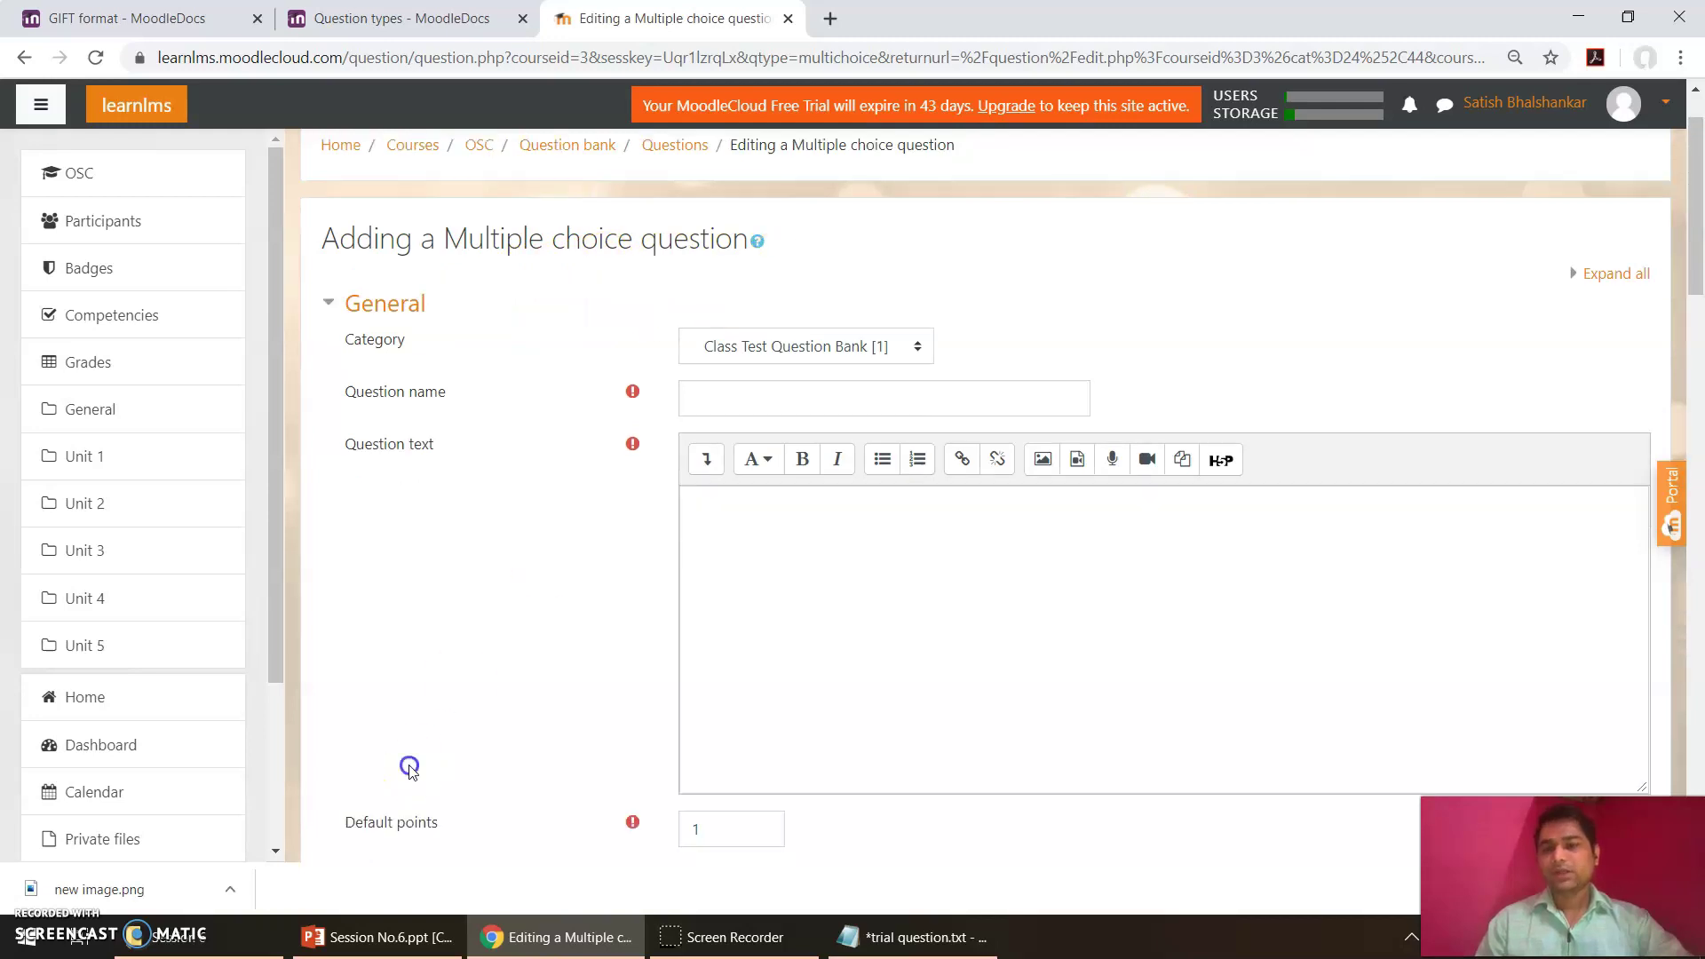
{"action": "left_click", "coordinate": [753, 310]}
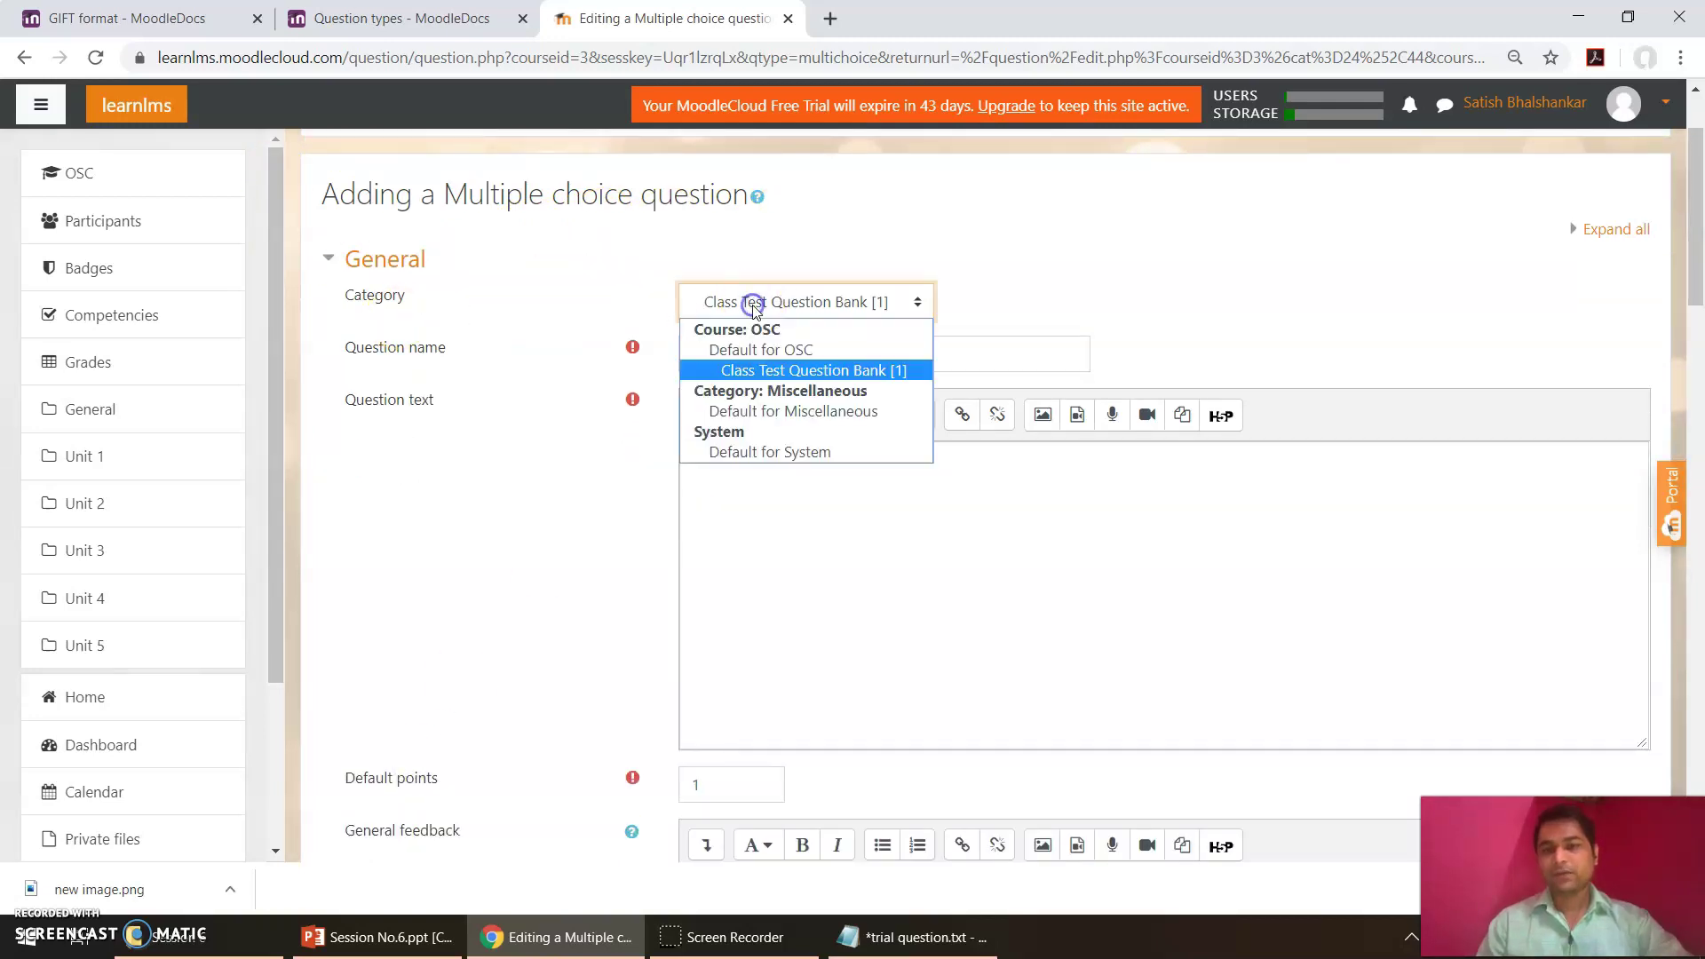
{"action": "left_click", "coordinate": [775, 372]}
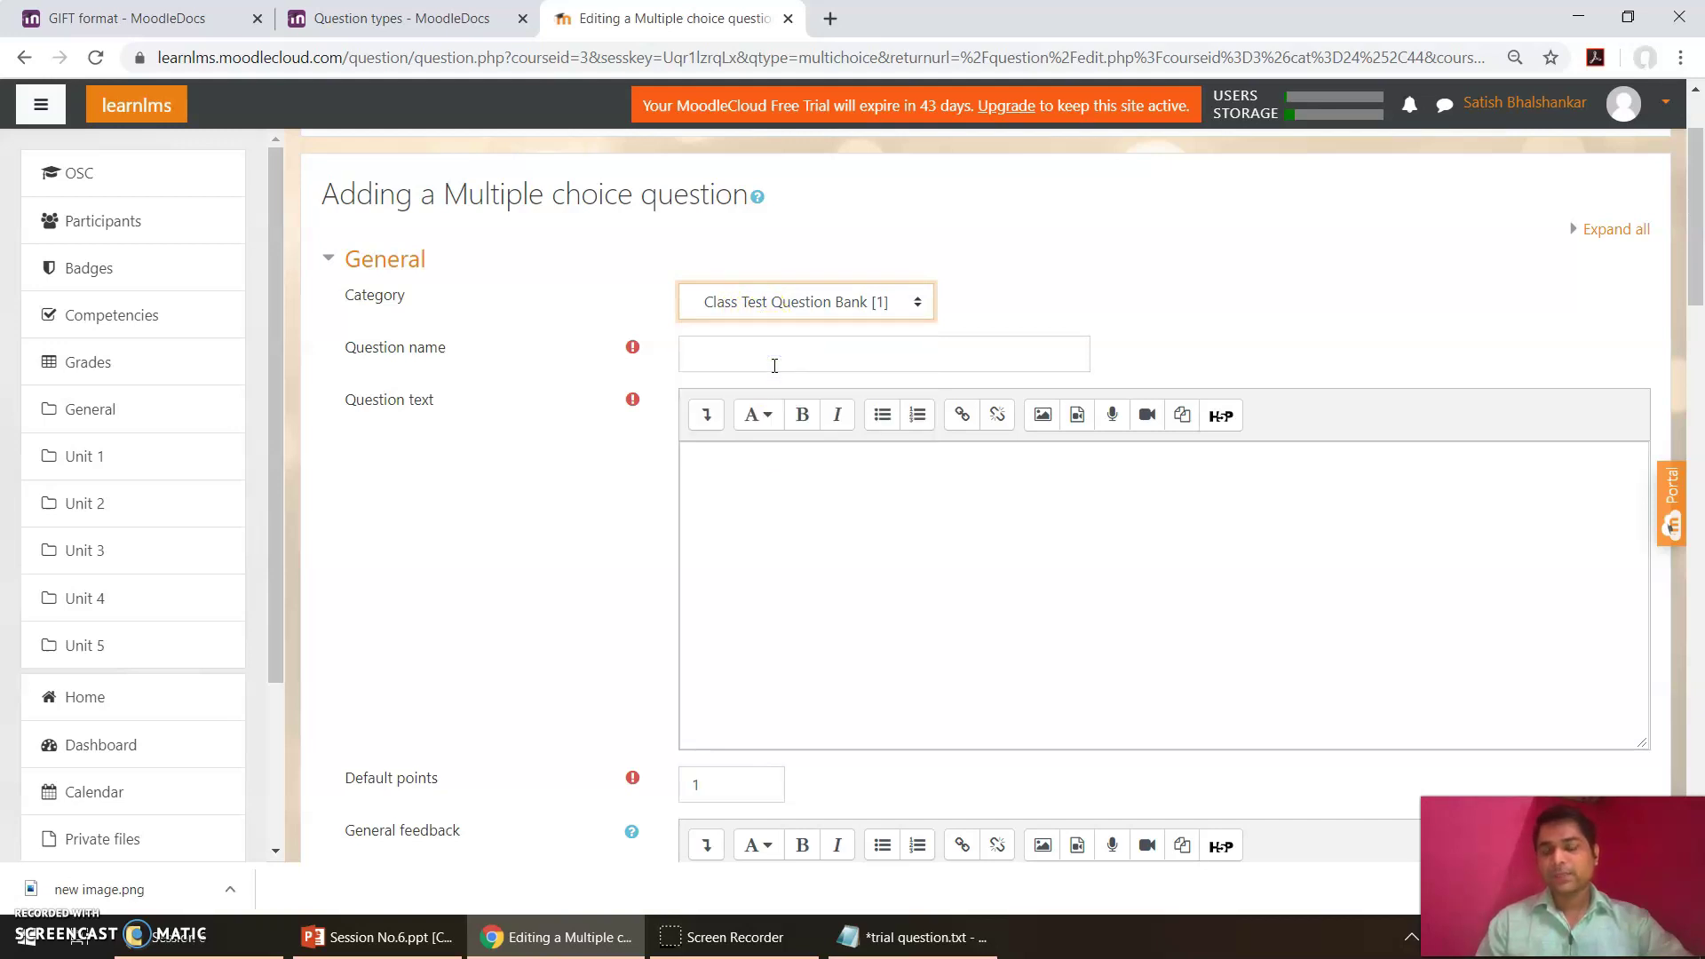
{"action": "left_click", "coordinate": [770, 363]}
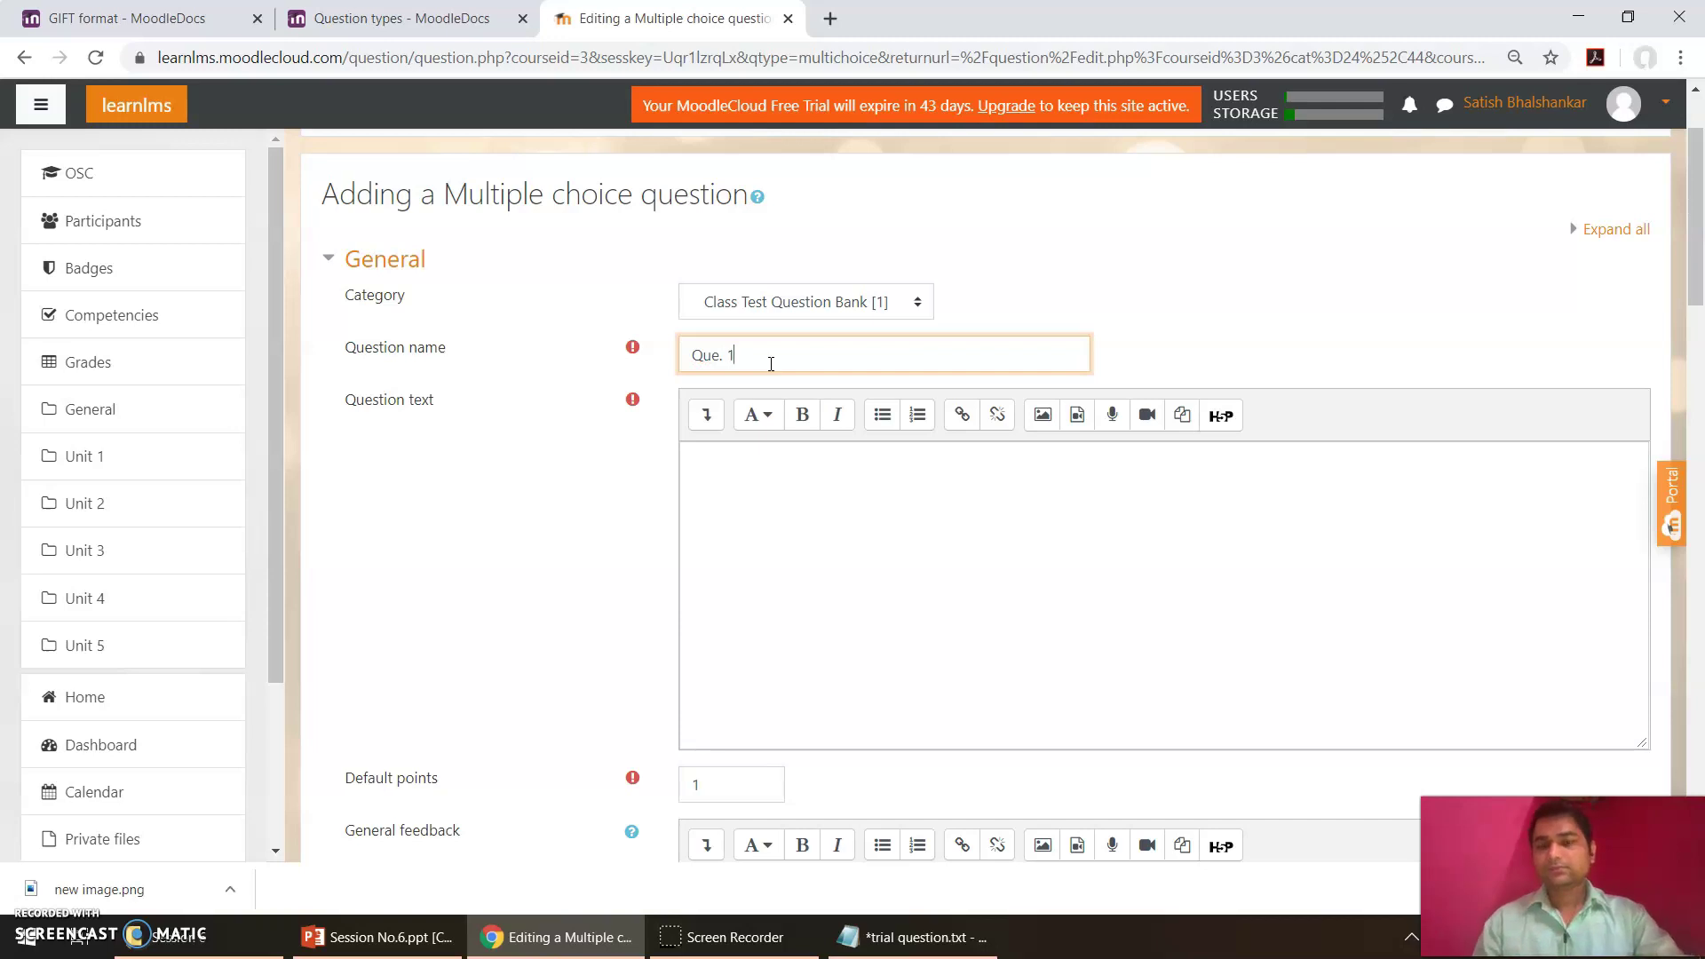
{"action": "left_click", "coordinate": [754, 582]}
{"action": "key", "text": "BackSpace"}
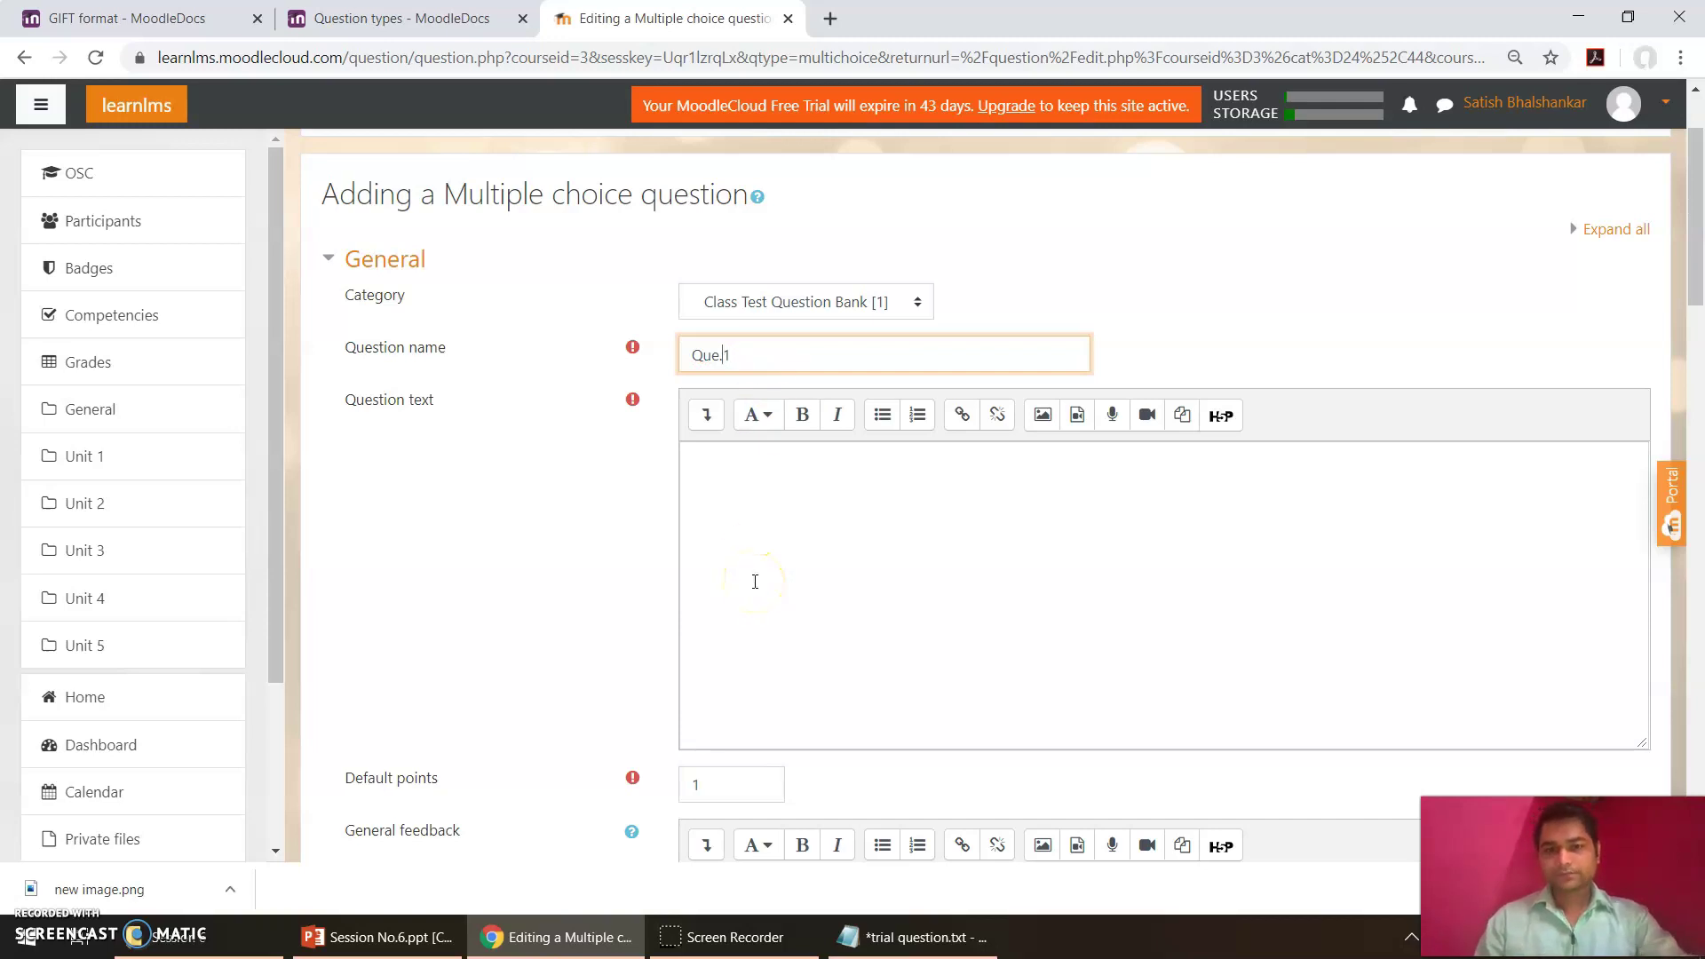
Step: Switch to trial question.txt in Notepad and copy the question wording "Process State is a part of" without its "Q." prefix
{"action": "left_click", "coordinate": [830, 541]}
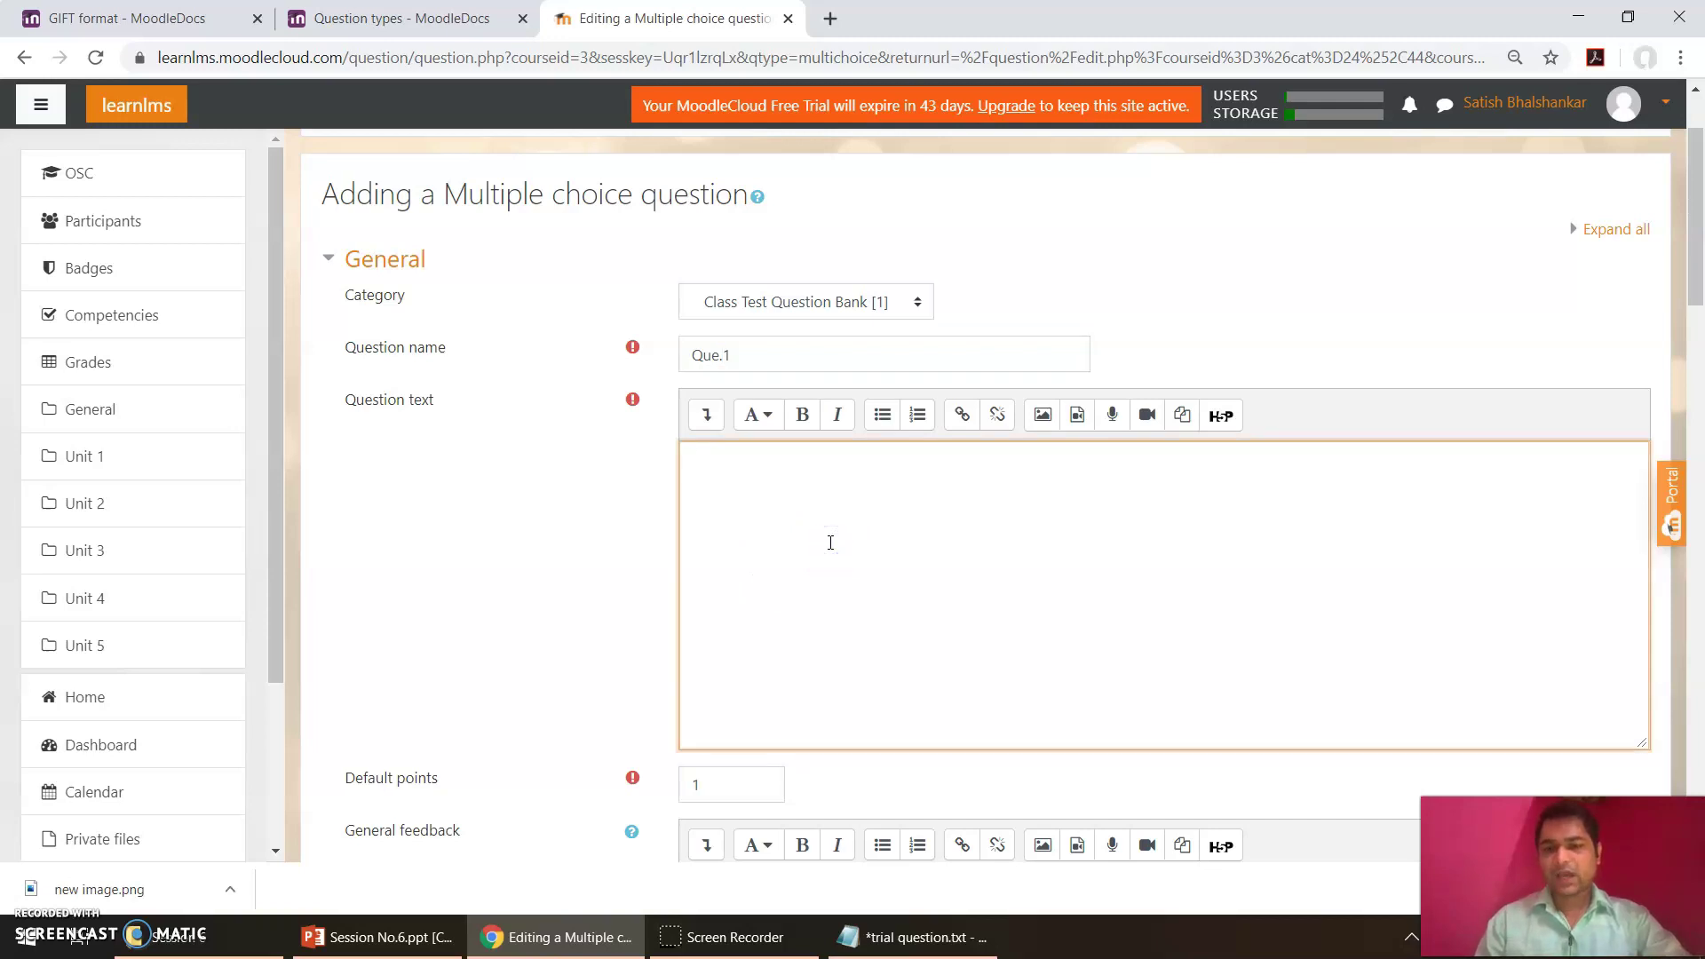
{"action": "left_click", "coordinate": [875, 932]}
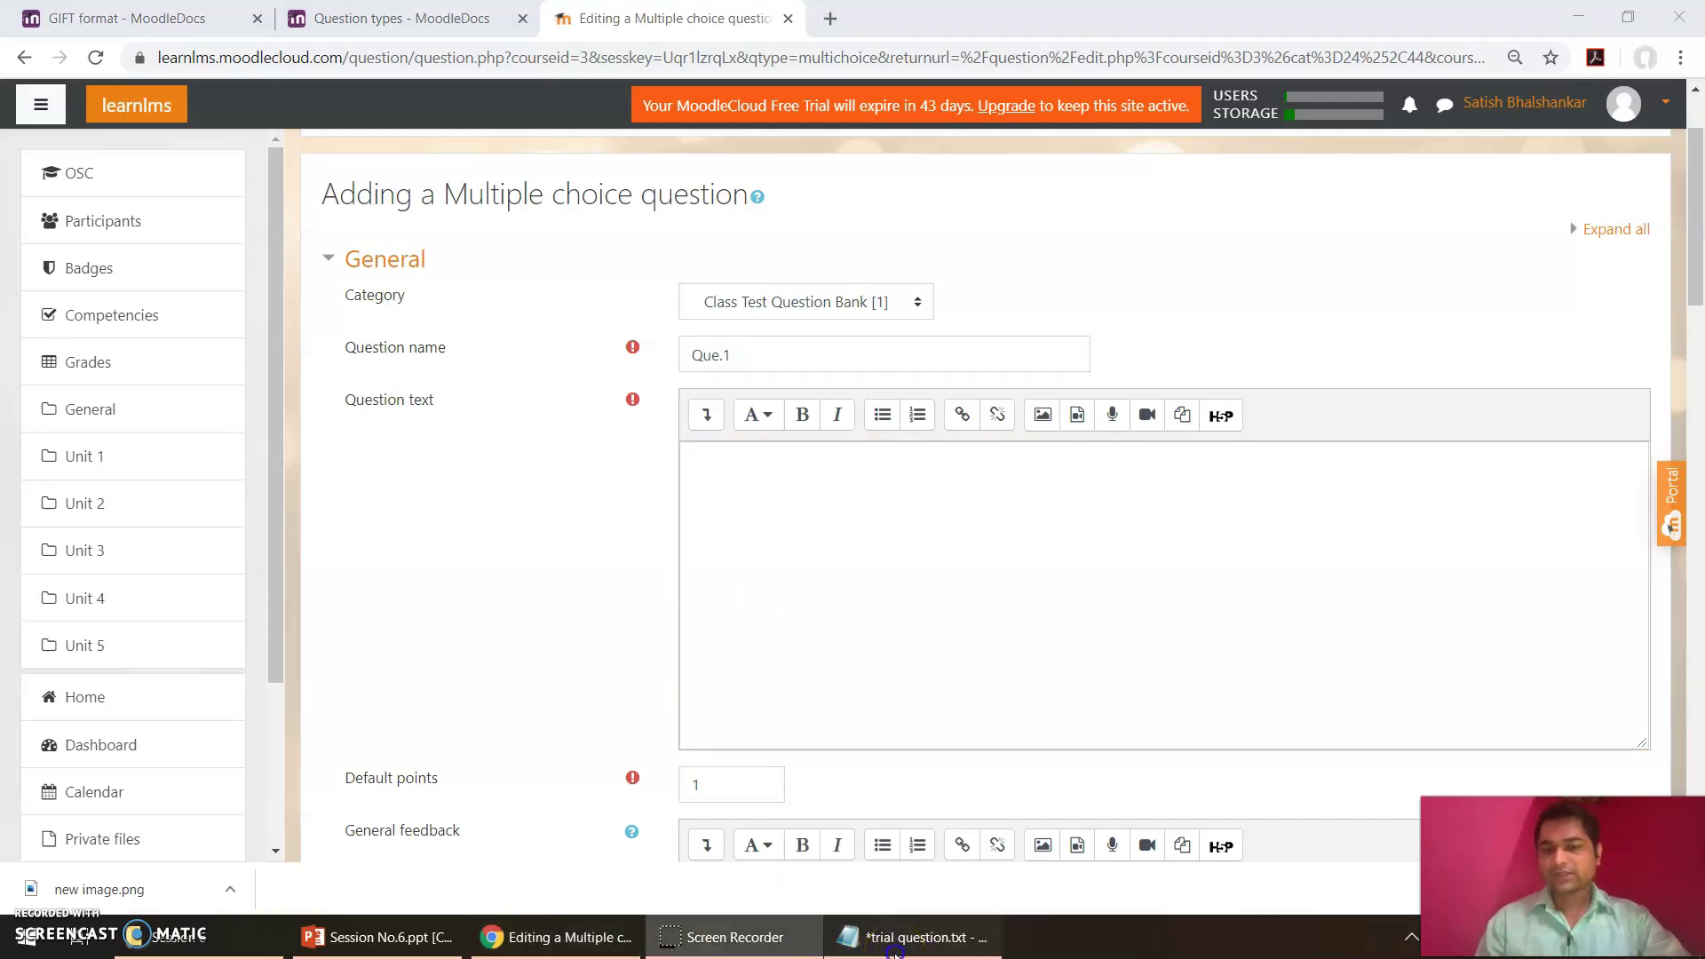
{"action": "left_click", "coordinate": [501, 85]}
{"action": "key", "text": "shift+Left"}
{"action": "key", "text": "shift+Left"}
{"action": "key", "text": "shift+Left"}
{"action": "key", "text": "shift+Left"}
{"action": "key", "text": "shift+Left"}
{"action": "key", "text": "shift+Left"}
{"action": "key", "text": "shift+Left"}
{"action": "key", "text": "shift+Left"}
{"action": "key", "text": "shift+Left"}
{"action": "key", "text": "shift+Left"}
{"action": "key", "text": "shift+Left"}
{"action": "key", "text": "shift+Left"}
{"action": "key", "text": "shift+Left"}
{"action": "key", "text": "shift+Left"}
{"action": "key", "text": "shift+Left"}
{"action": "key", "text": "shift+Left"}
{"action": "key", "text": "shift+Left"}
{"action": "key", "text": "shift+Left"}
{"action": "key", "text": "shift+Left"}
{"action": "key", "text": "shift+Left"}
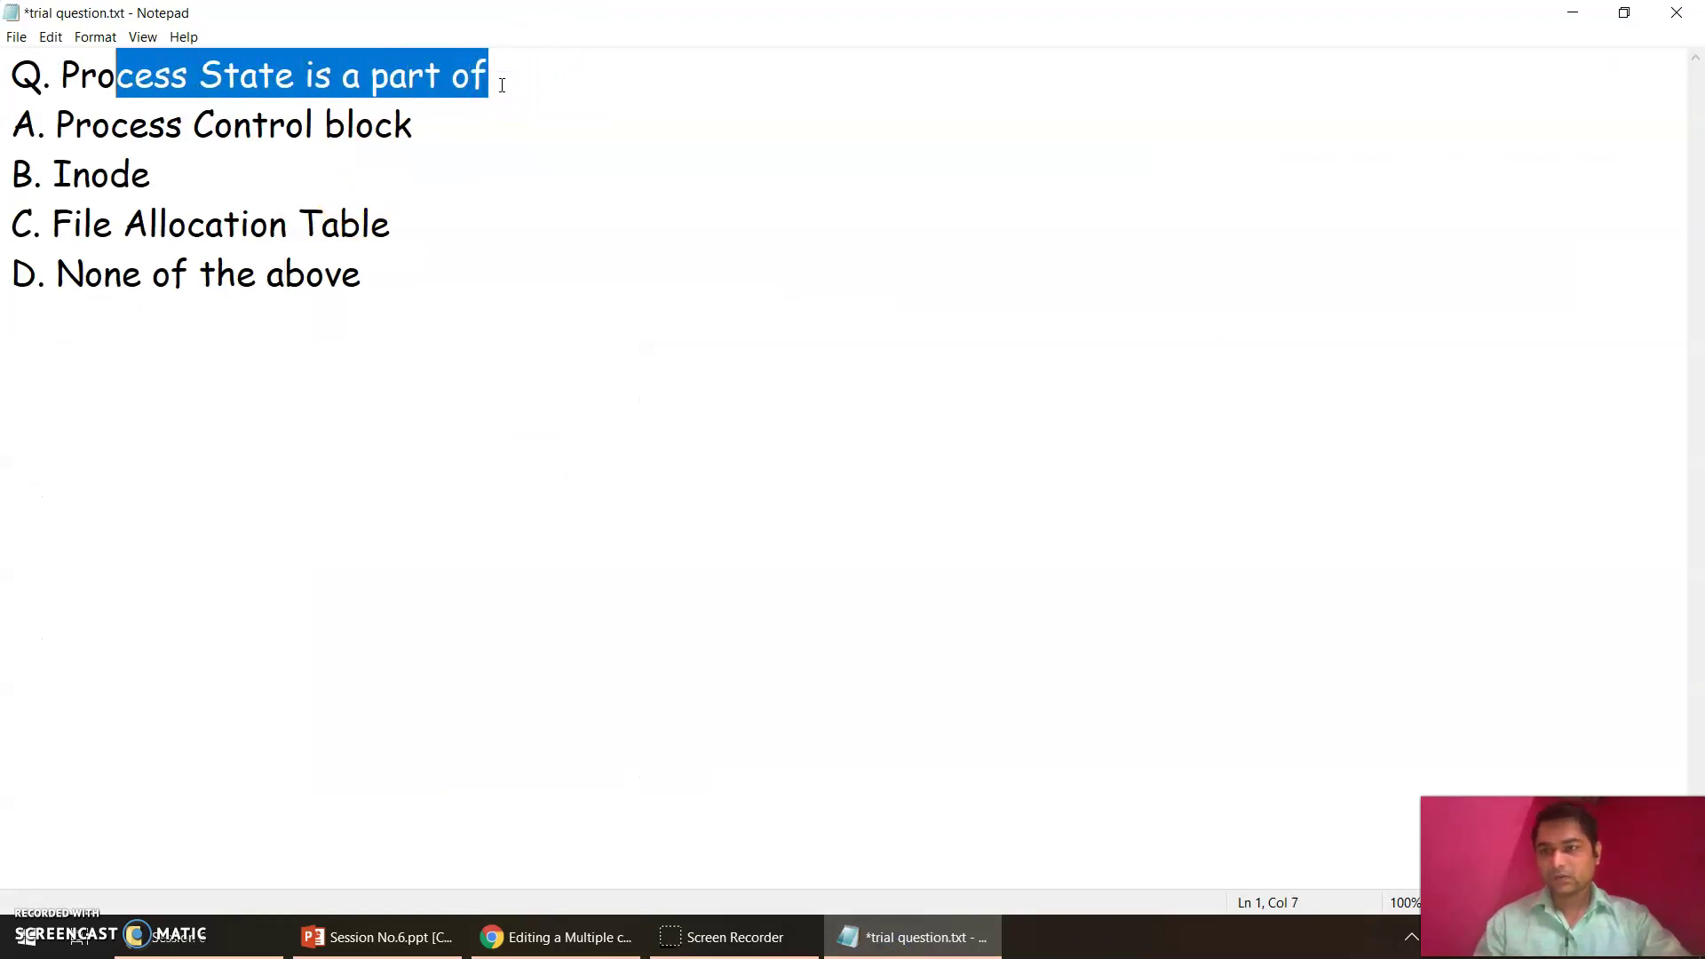
{"action": "key", "text": "shift+Left"}
{"action": "key", "text": "shift+Left"}
{"action": "key", "text": "shift+Left"}
{"action": "key", "text": "ctrl+c"}
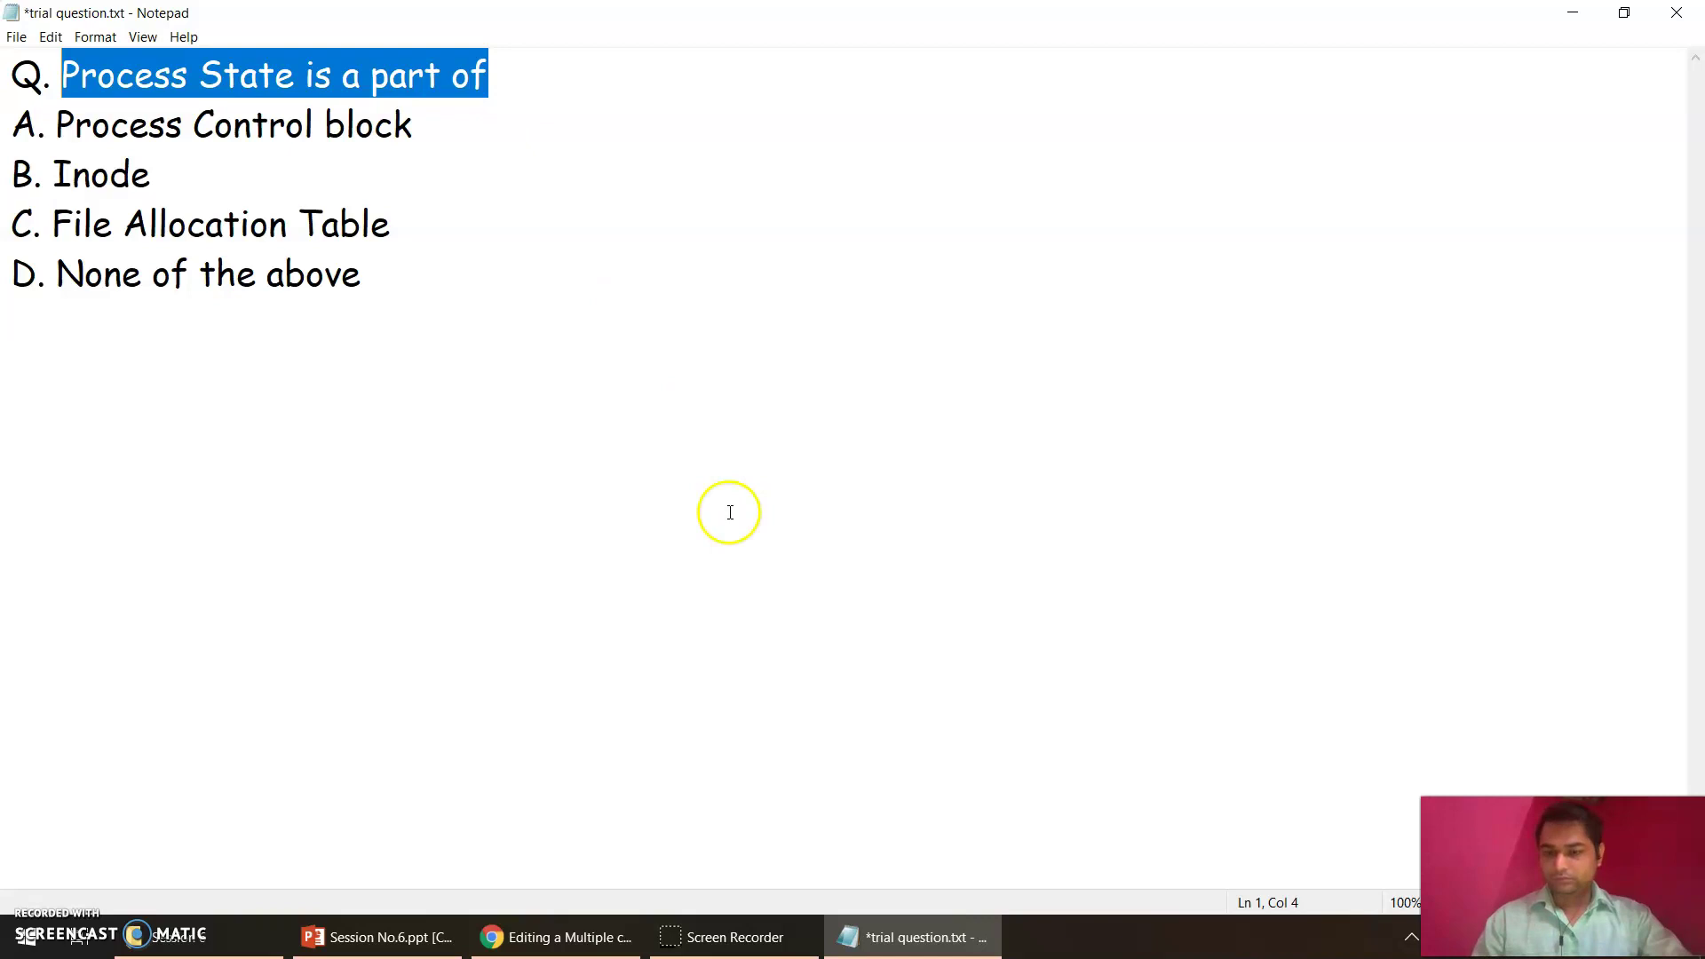
Step: Return to the browser and paste "Process State is a part of" as the question text
{"action": "left_click", "coordinate": [561, 946]}
{"action": "left_click", "coordinate": [963, 514]}
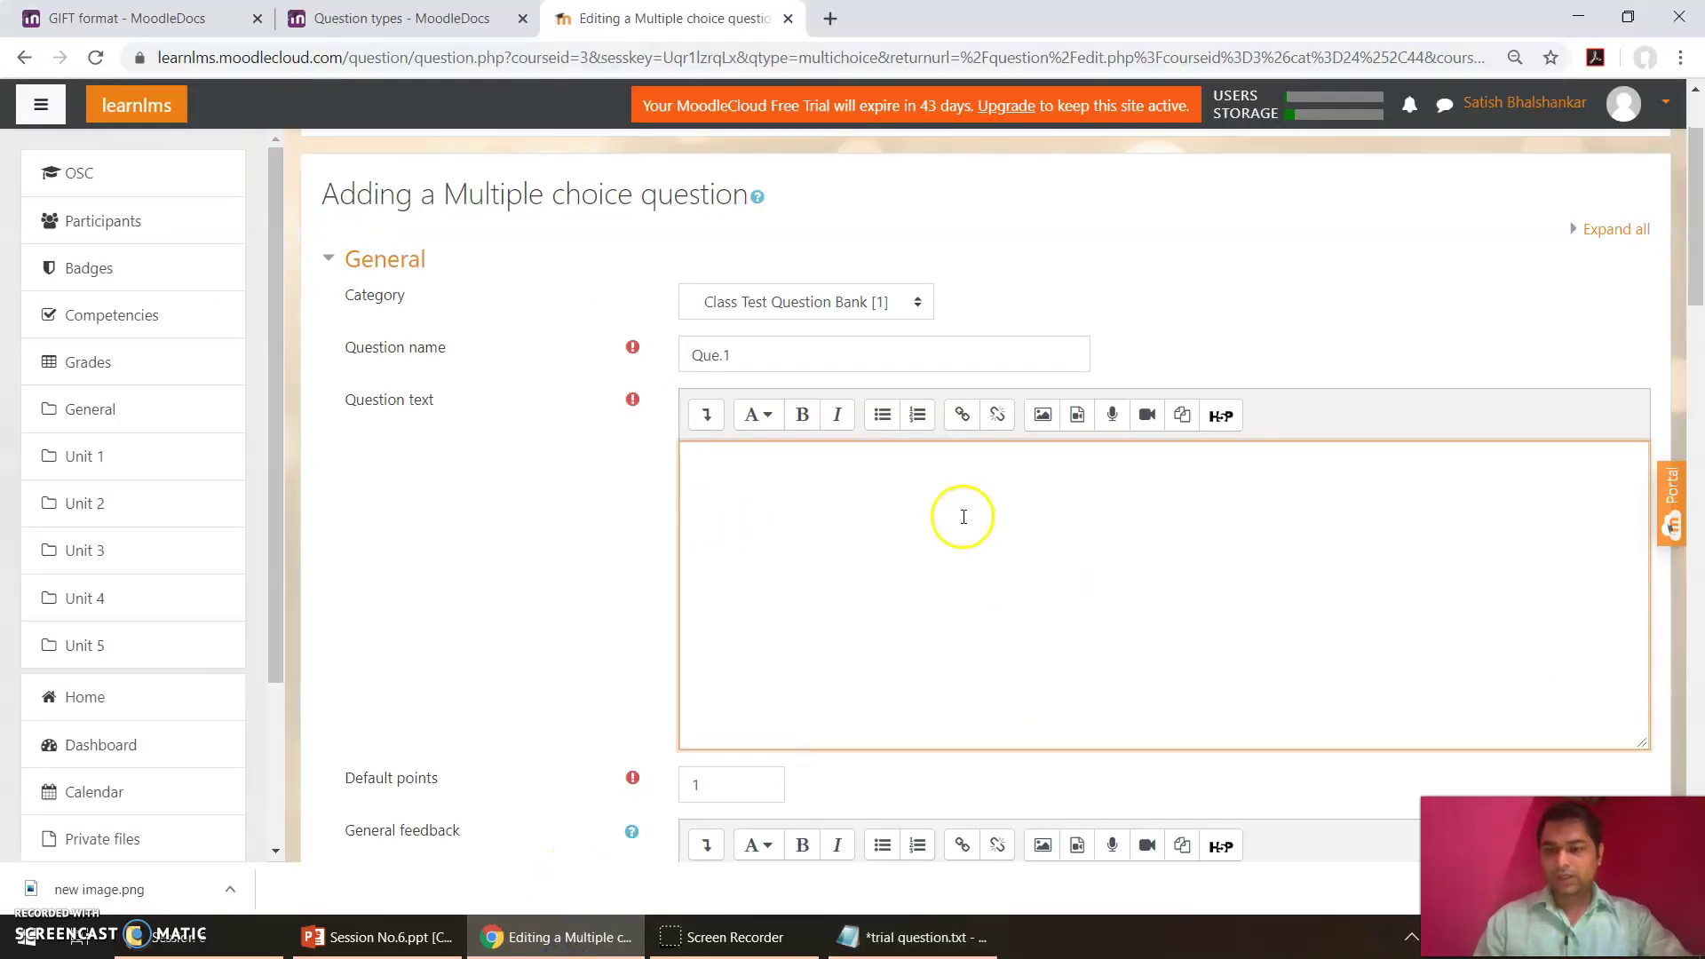
{"action": "key", "text": "ctrl+v"}
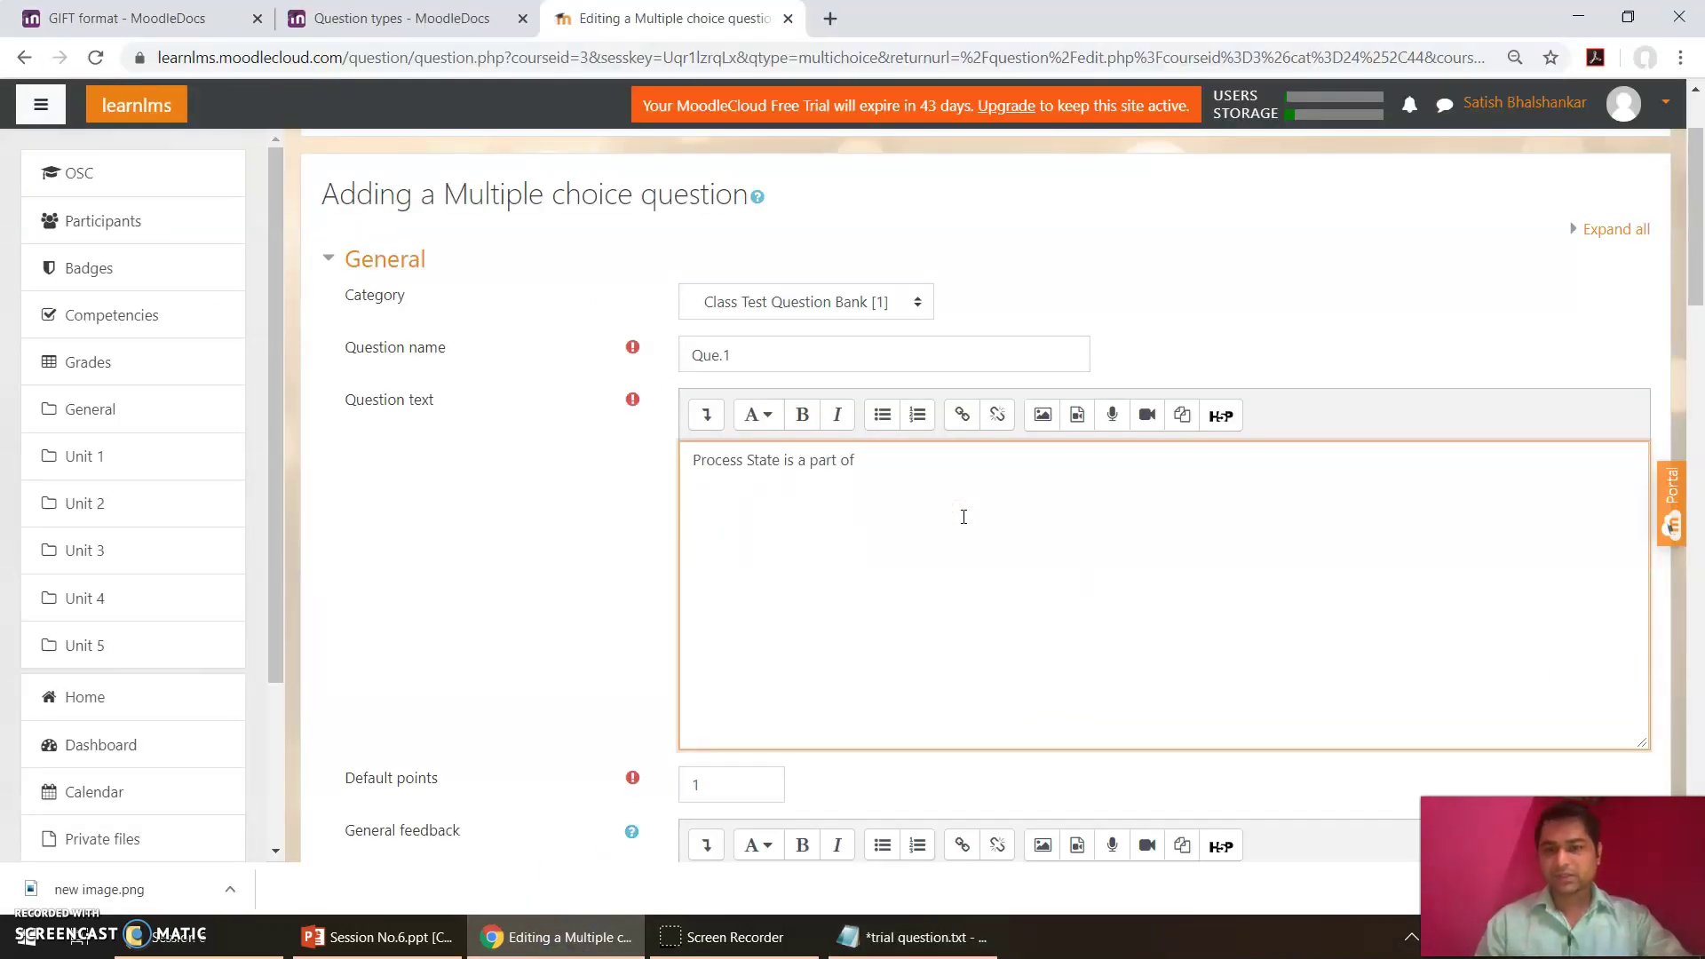
Step: Check the question's default points, keeping them at 1
{"action": "scroll", "coordinate": [619, 544], "scroll_direction": "down", "scroll_amount": 3}
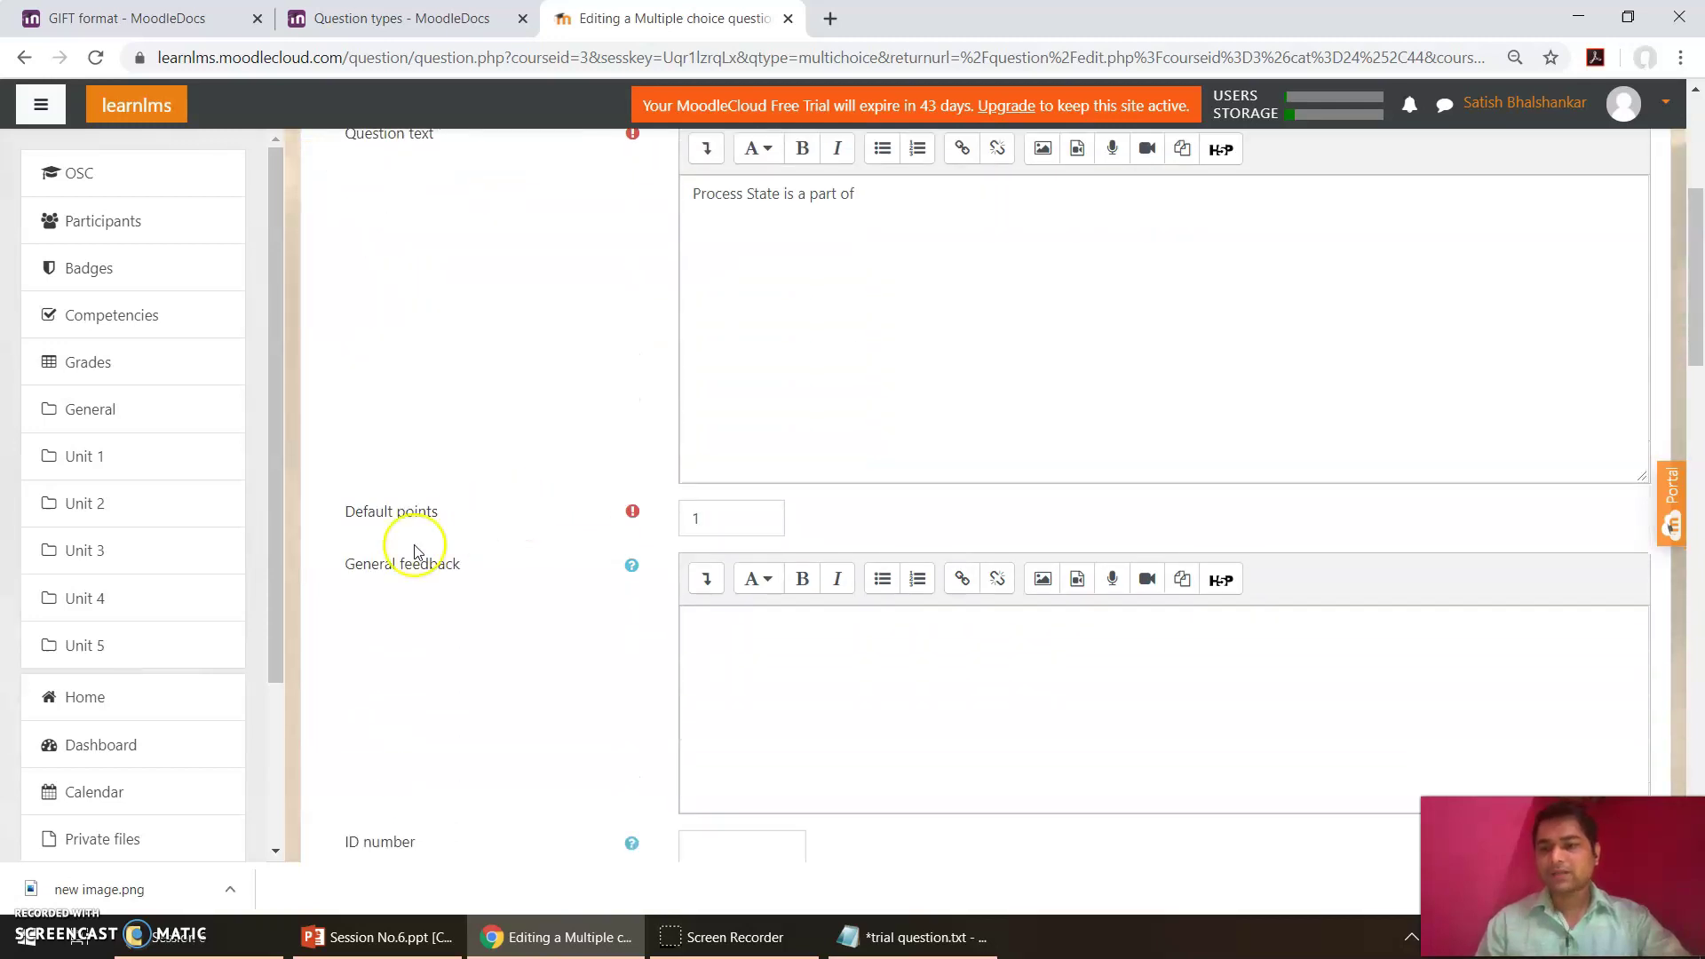
{"action": "left_click", "coordinate": [728, 521]}
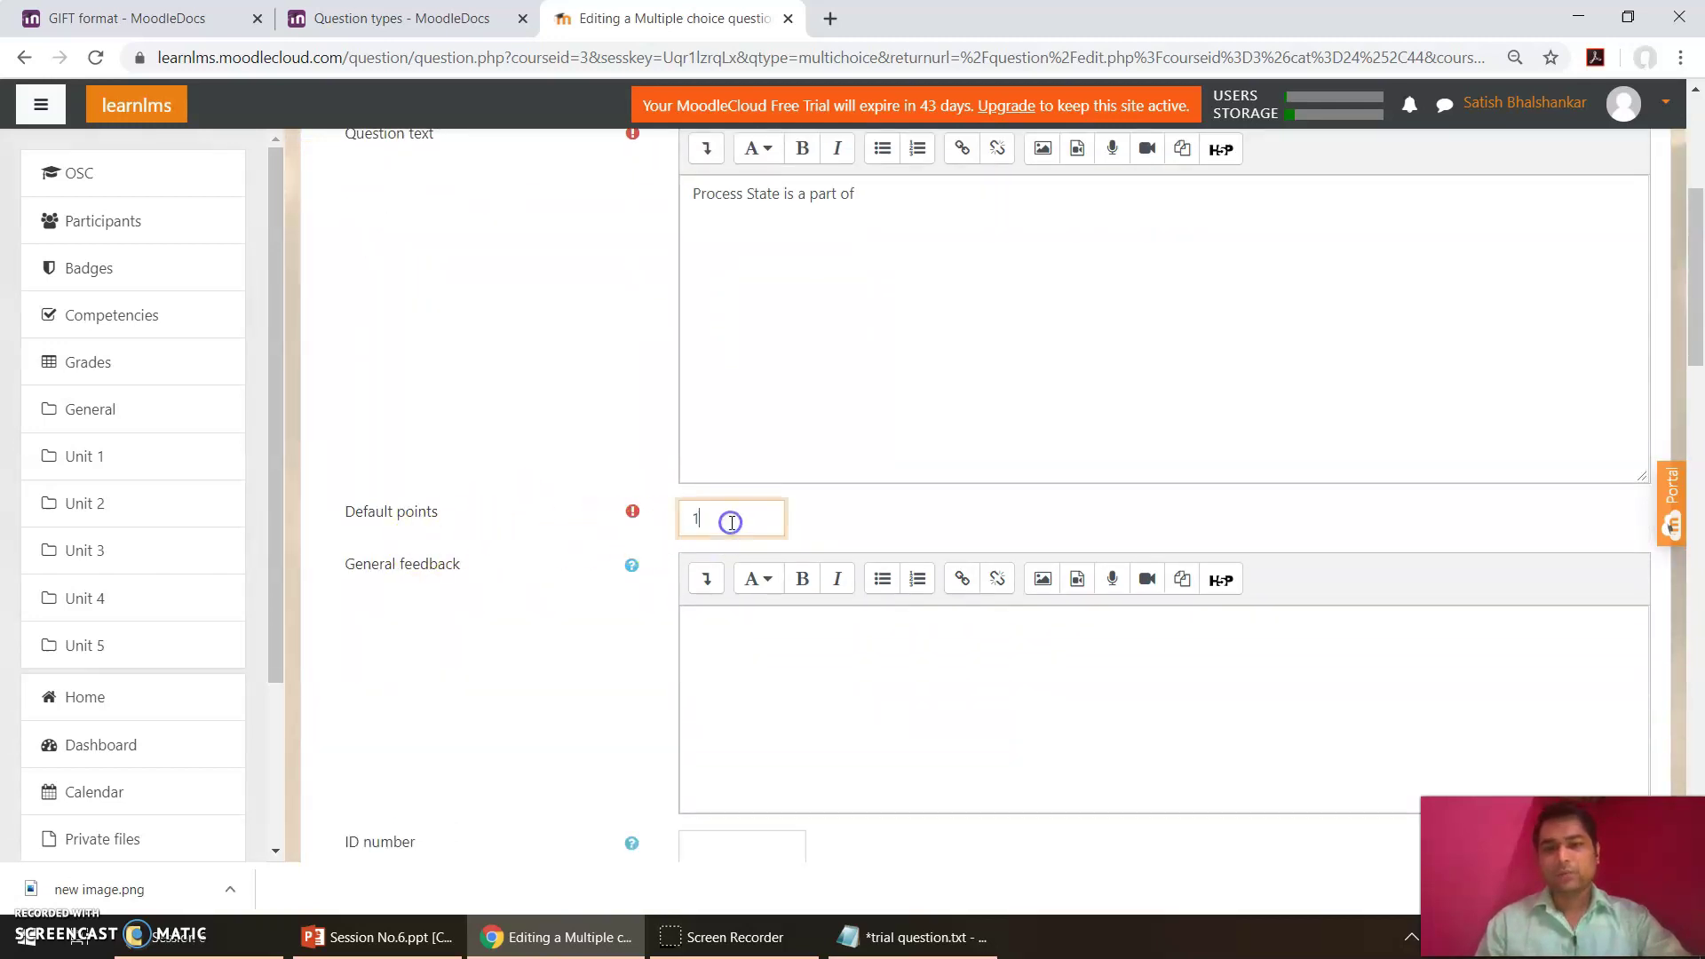
{"action": "double_click", "coordinate": [732, 522]}
{"action": "left_click", "coordinate": [897, 500]}
{"action": "scroll", "coordinate": [899, 505], "scroll_direction": "down", "scroll_amount": 1}
{"action": "scroll", "coordinate": [898, 504], "scroll_direction": "down", "scroll_amount": 1}
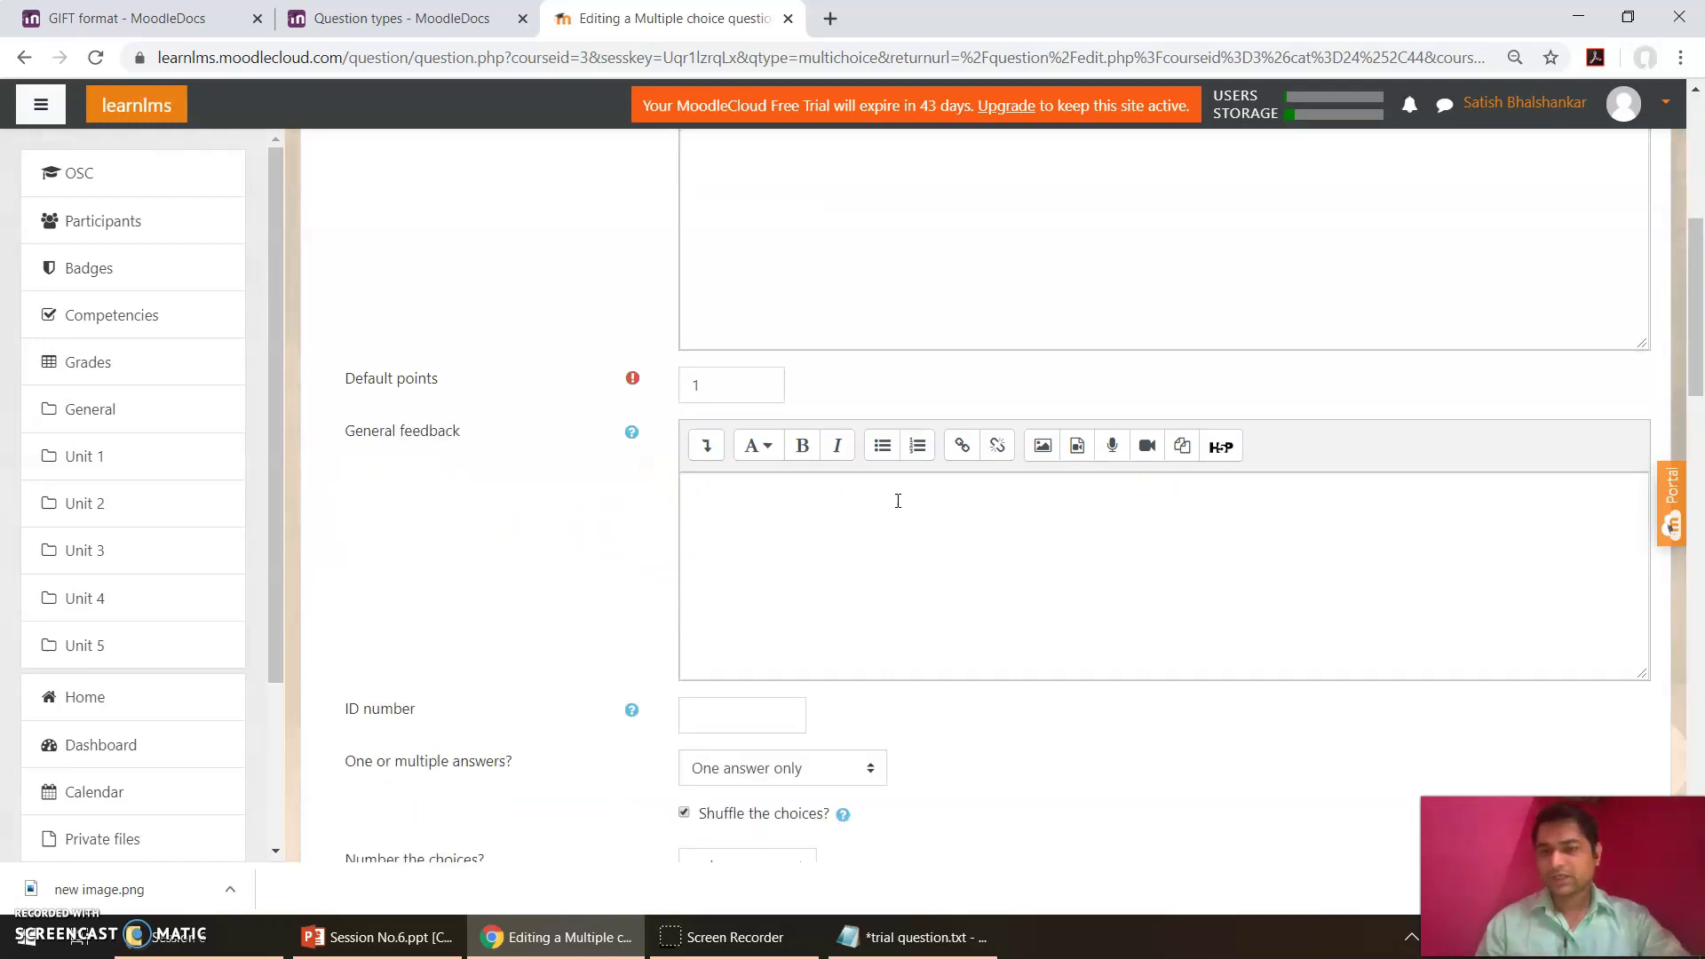
Step: Check the General feedback field and the answer settings below it, leaving the feedback empty
{"action": "scroll", "coordinate": [897, 501], "scroll_direction": "down", "scroll_amount": 1}
{"action": "left_click", "coordinate": [898, 501]}
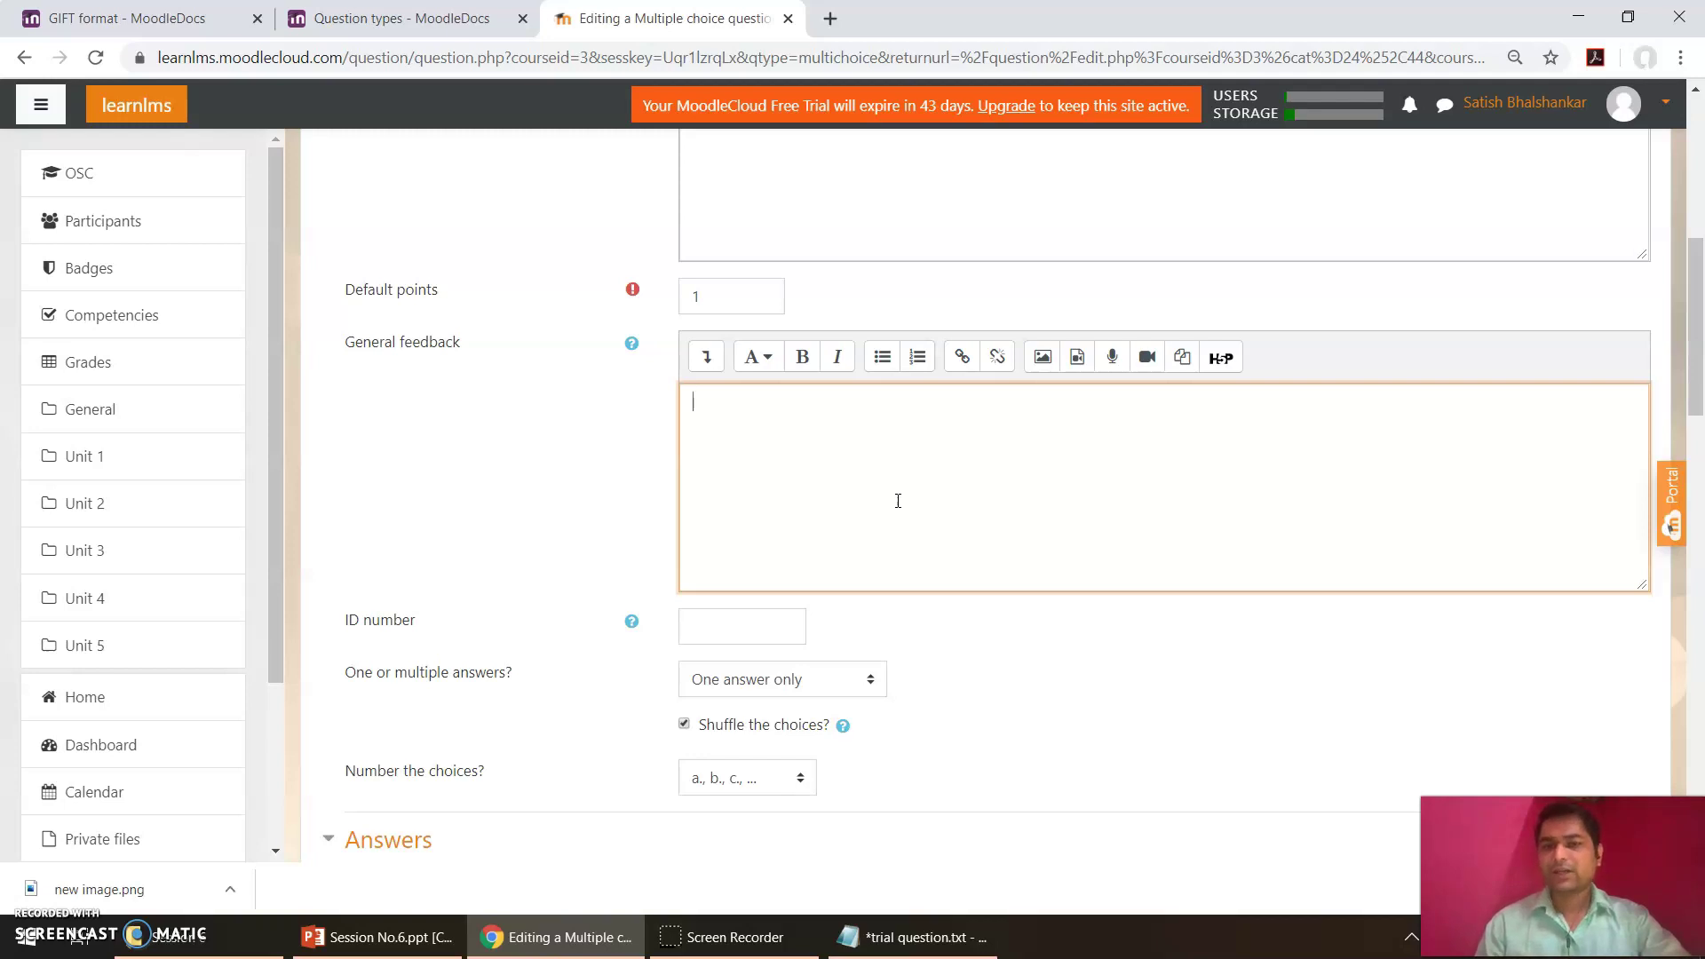
{"action": "left_click", "coordinate": [411, 450]}
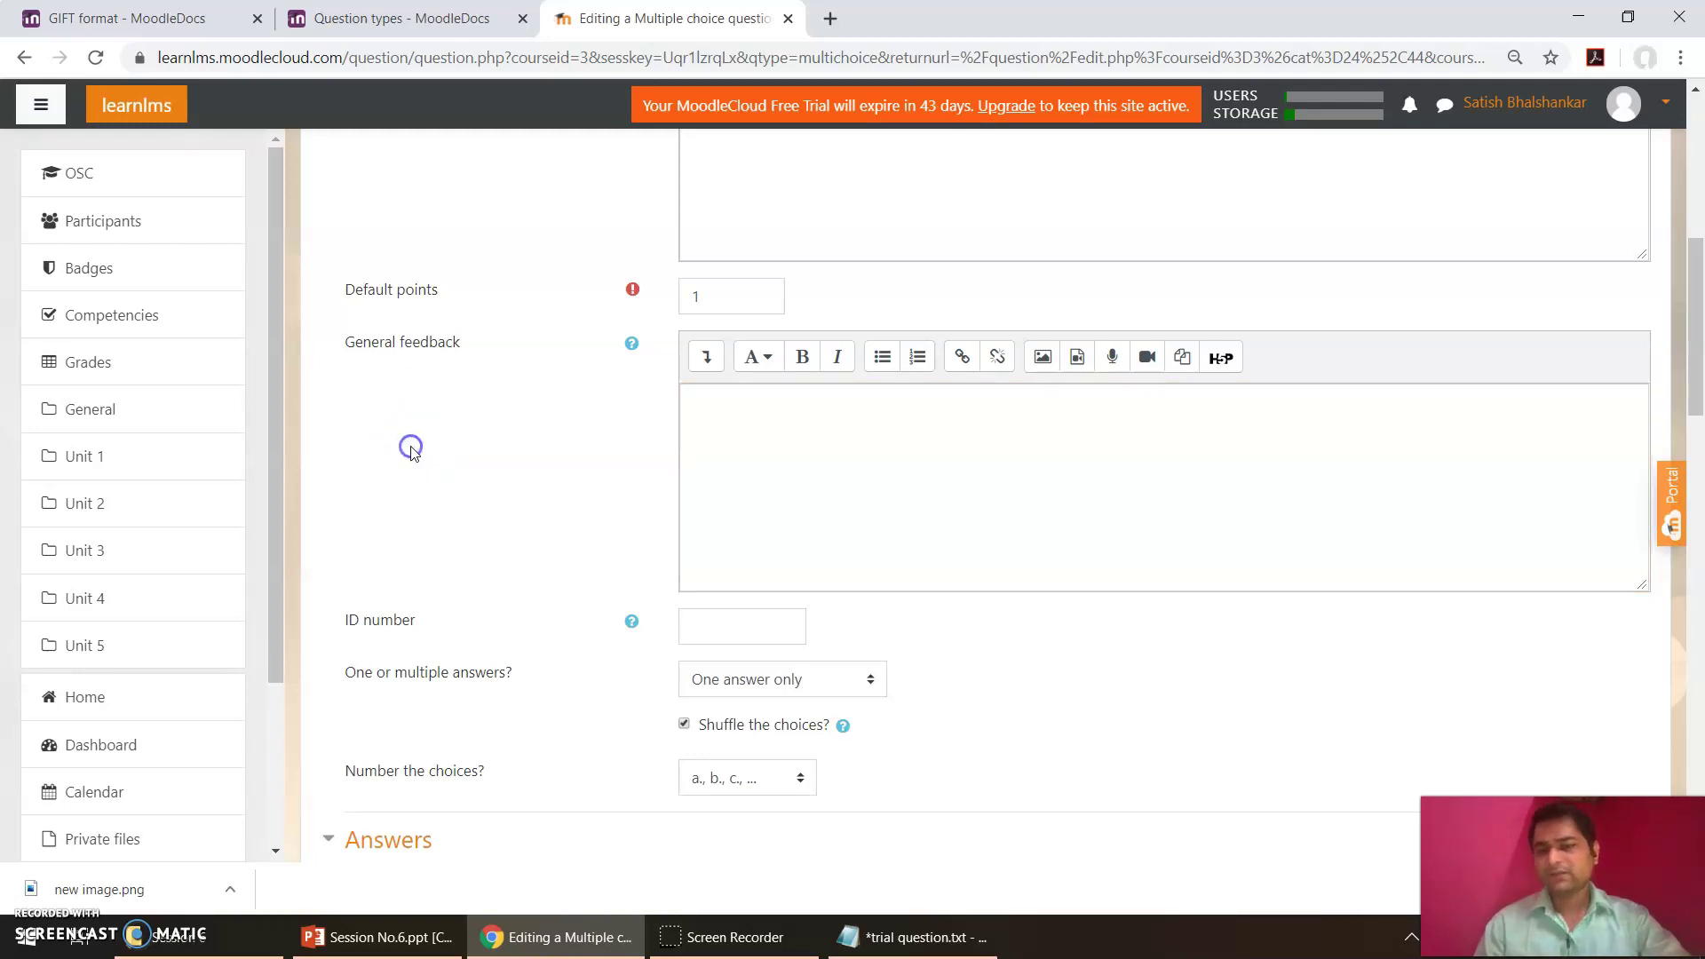
{"action": "scroll", "coordinate": [411, 450], "scroll_direction": "down", "scroll_amount": 2}
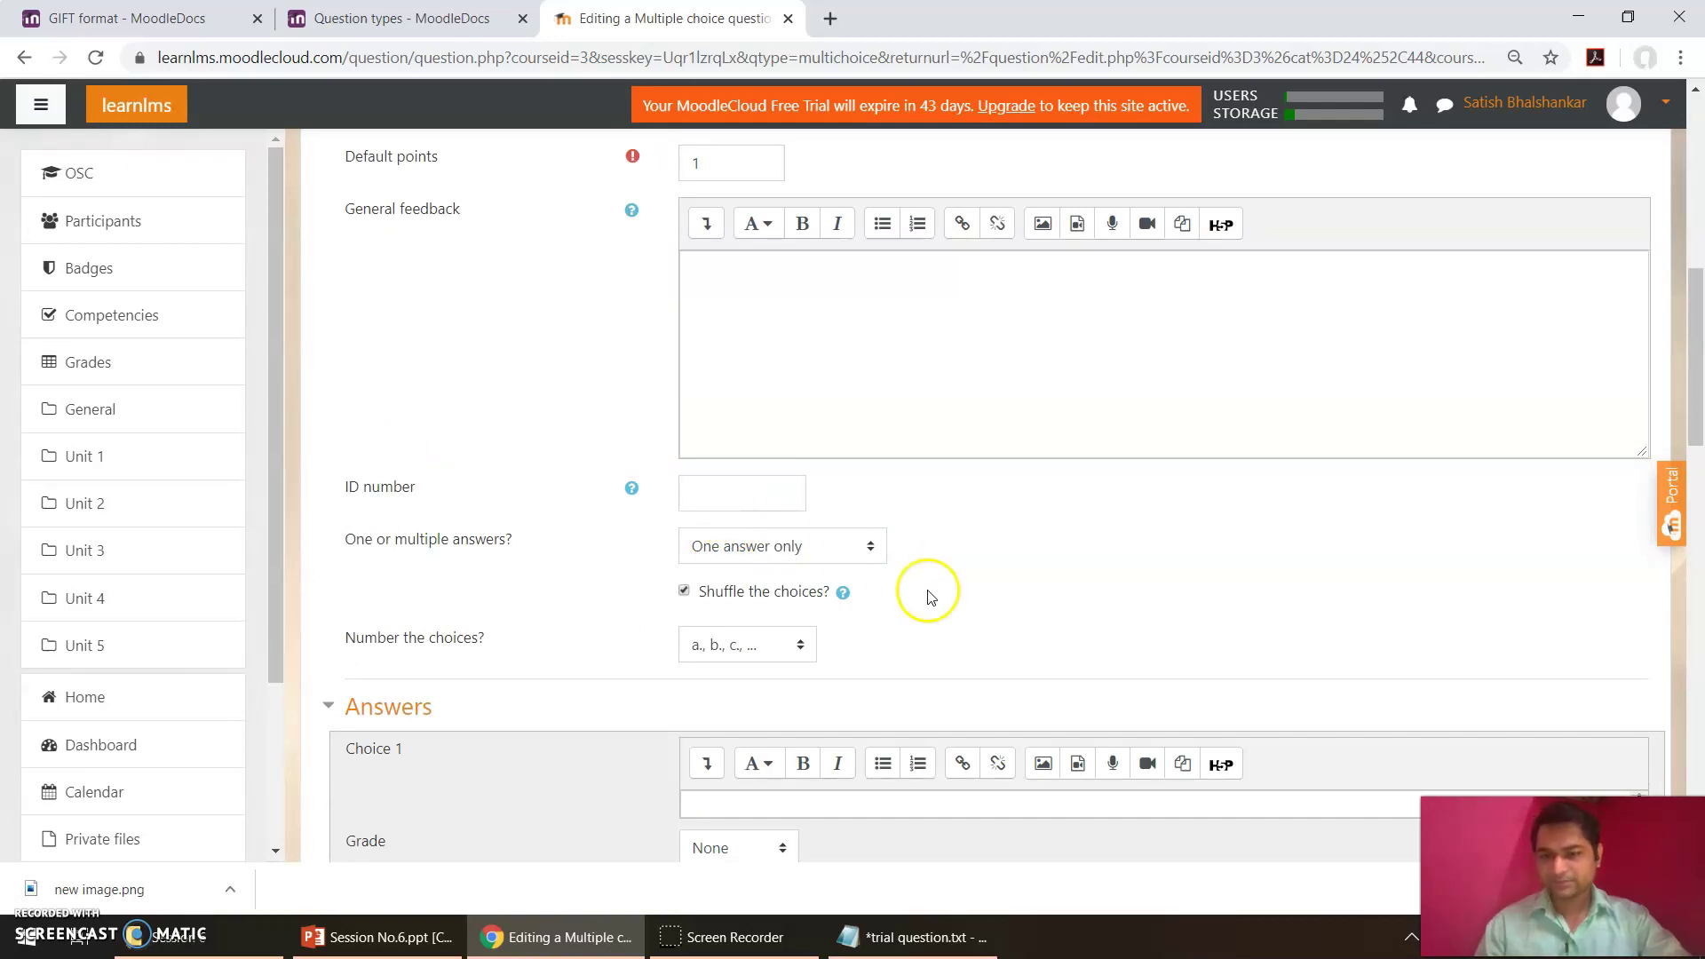
{"action": "scroll", "coordinate": [925, 593], "scroll_direction": "down", "scroll_amount": 2}
{"action": "scroll", "coordinate": [929, 596], "scroll_direction": "down", "scroll_amount": 1}
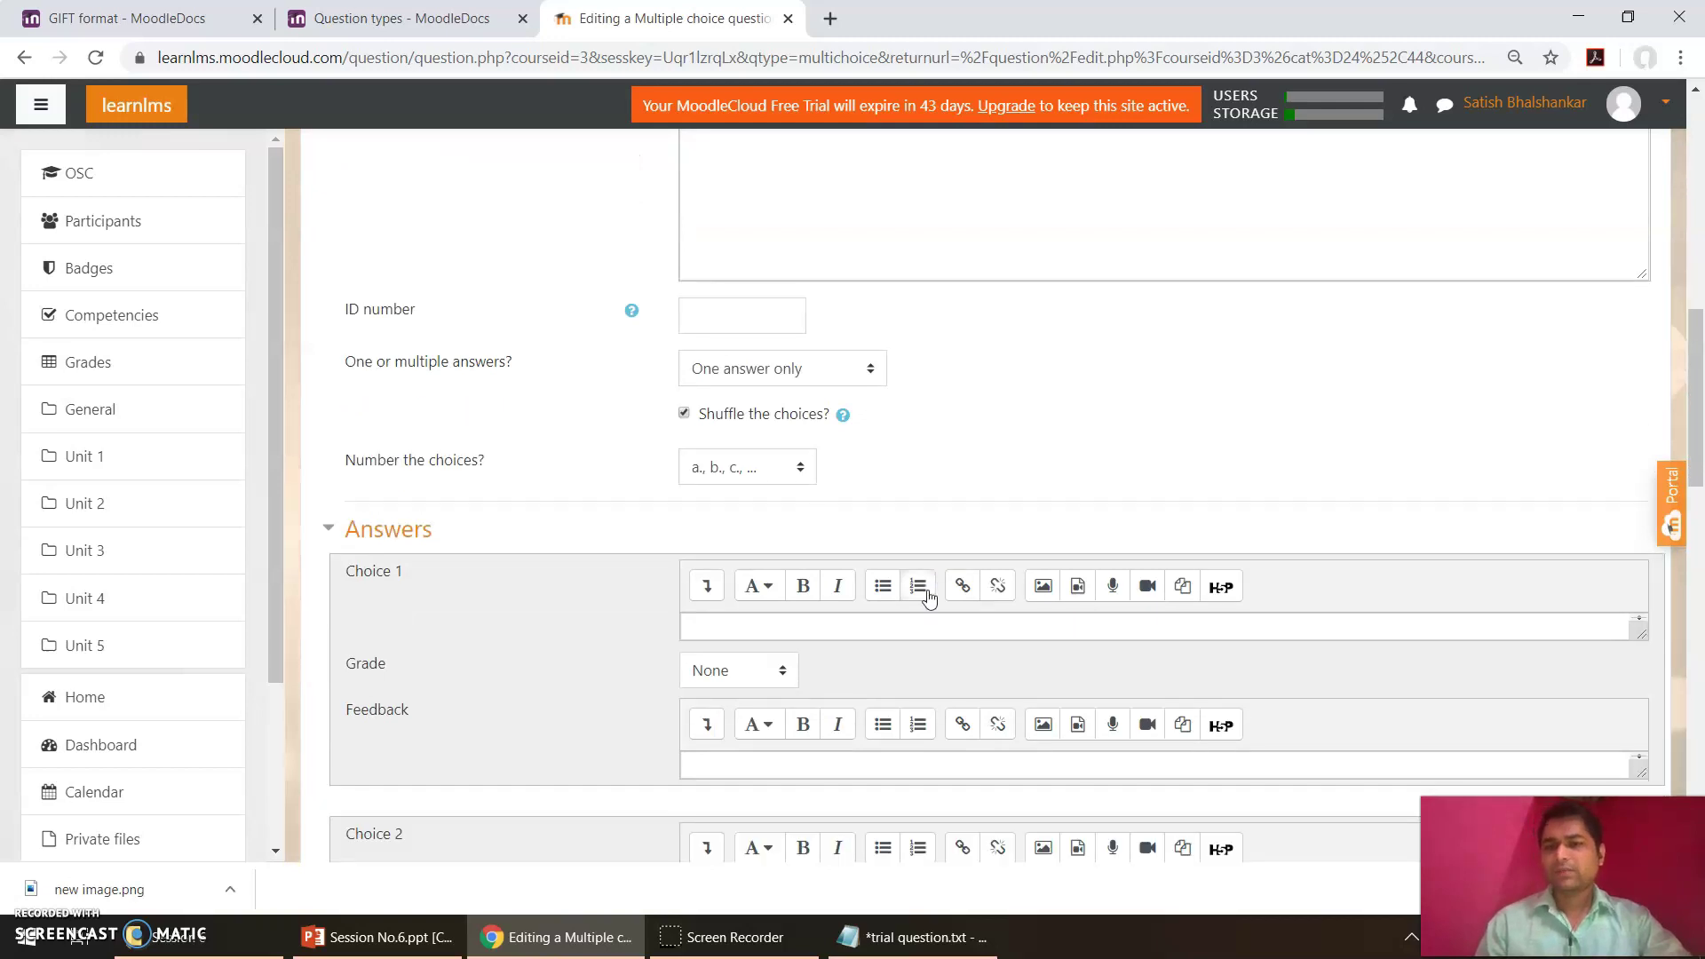
Step: Try Multiple answers allowed for the question, and set it back to One answer only
{"action": "left_click", "coordinate": [785, 369]}
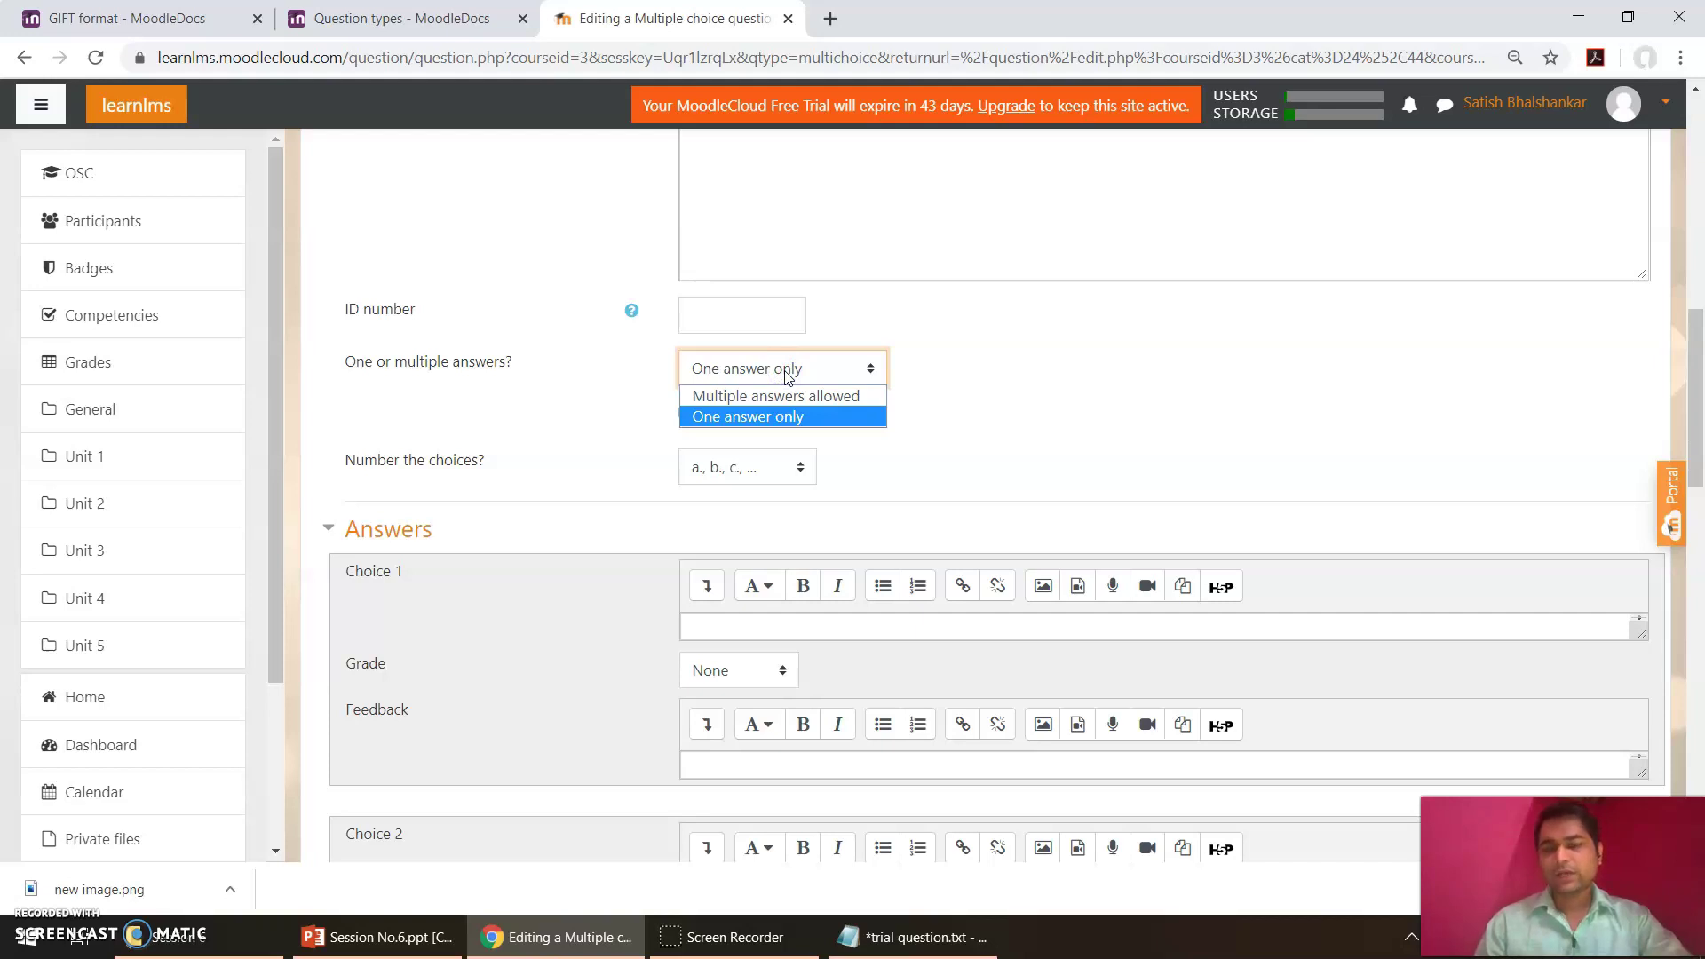
{"action": "key", "text": "Up"}
{"action": "key", "text": "Return"}
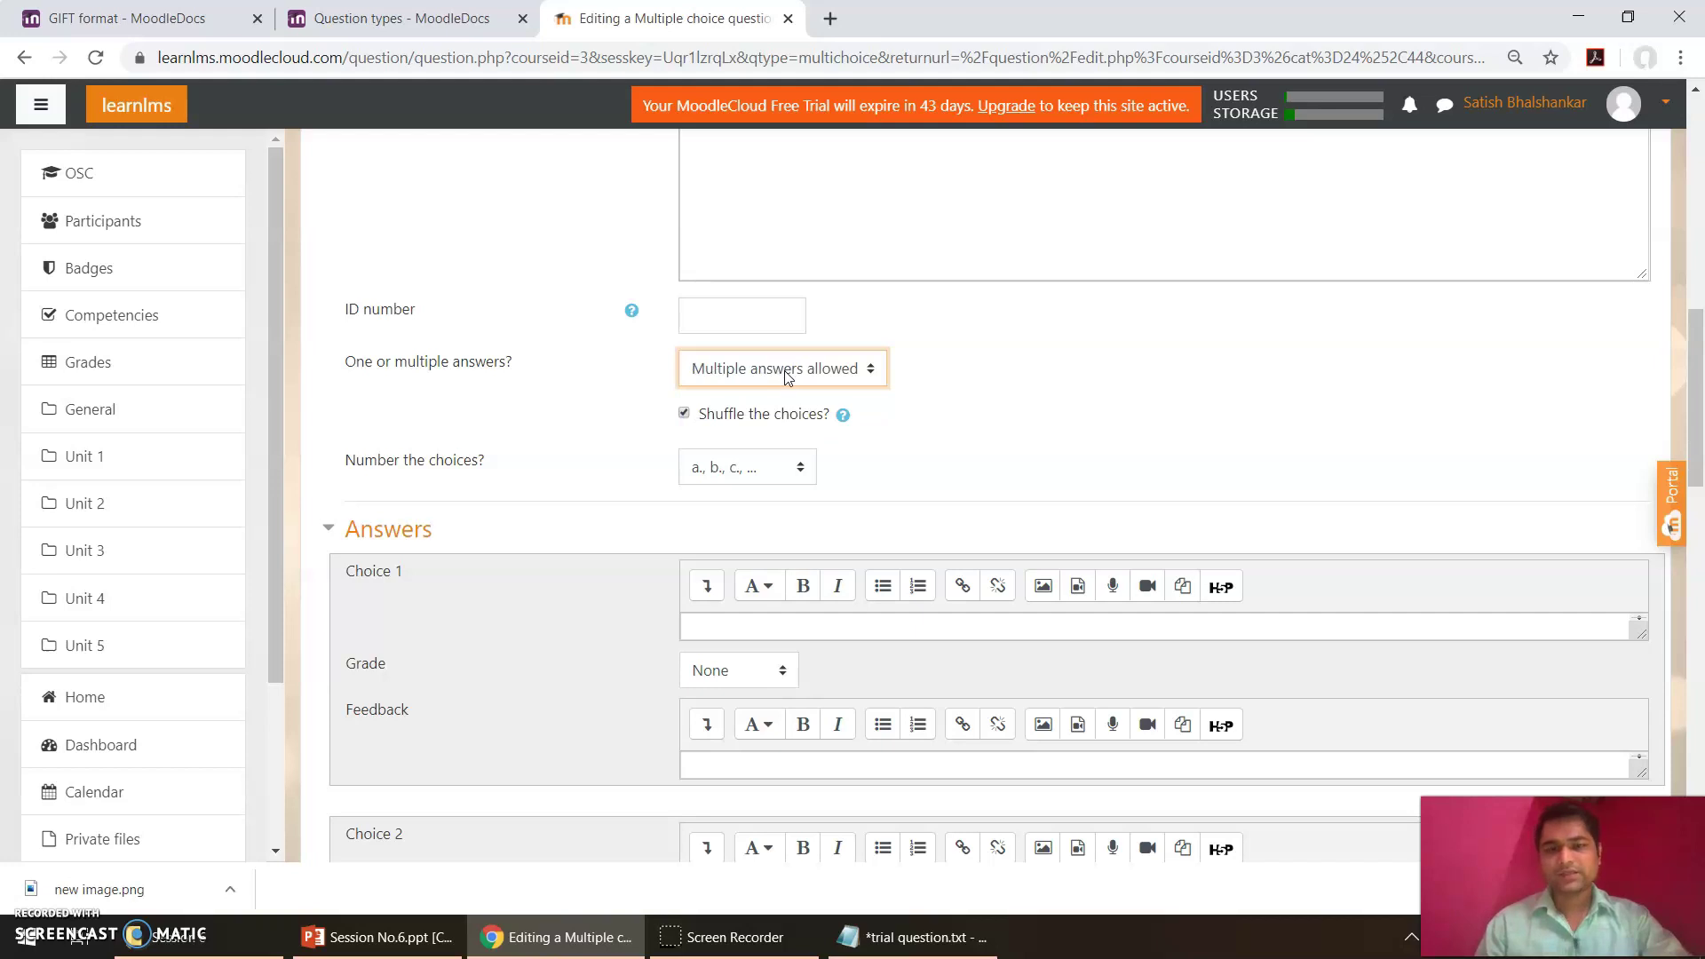
{"action": "left_click", "coordinate": [785, 368]}
{"action": "key", "text": "Down"}
{"action": "key", "text": "Return"}
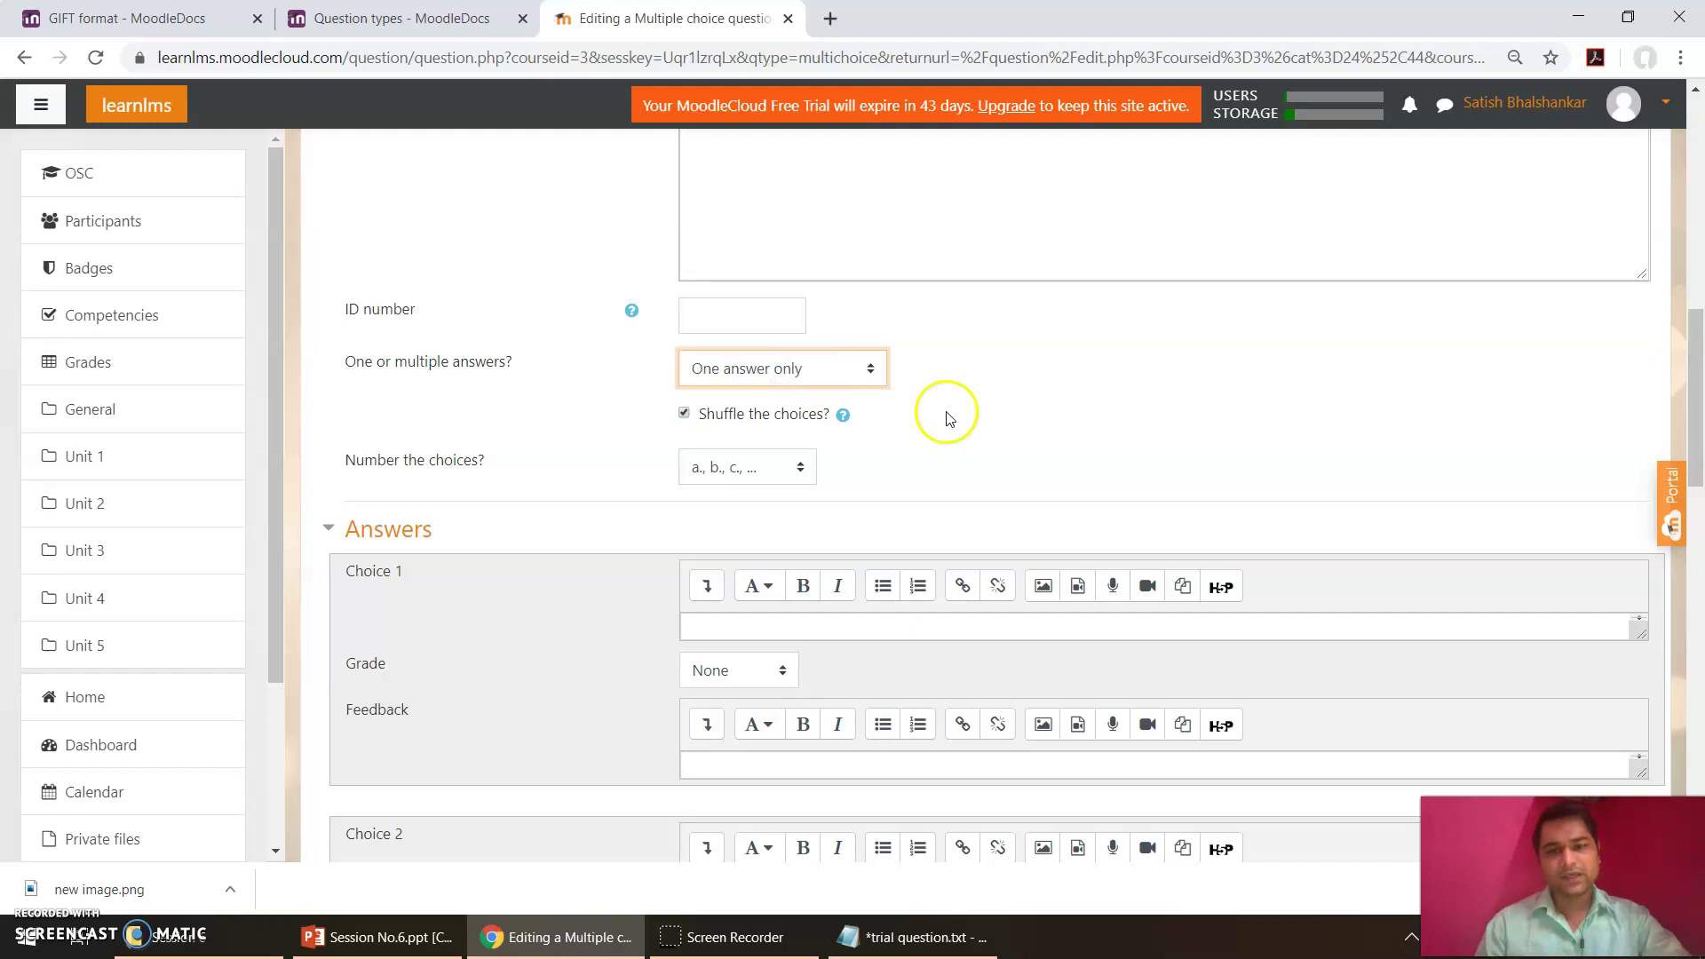
{"action": "left_click", "coordinate": [1074, 460]}
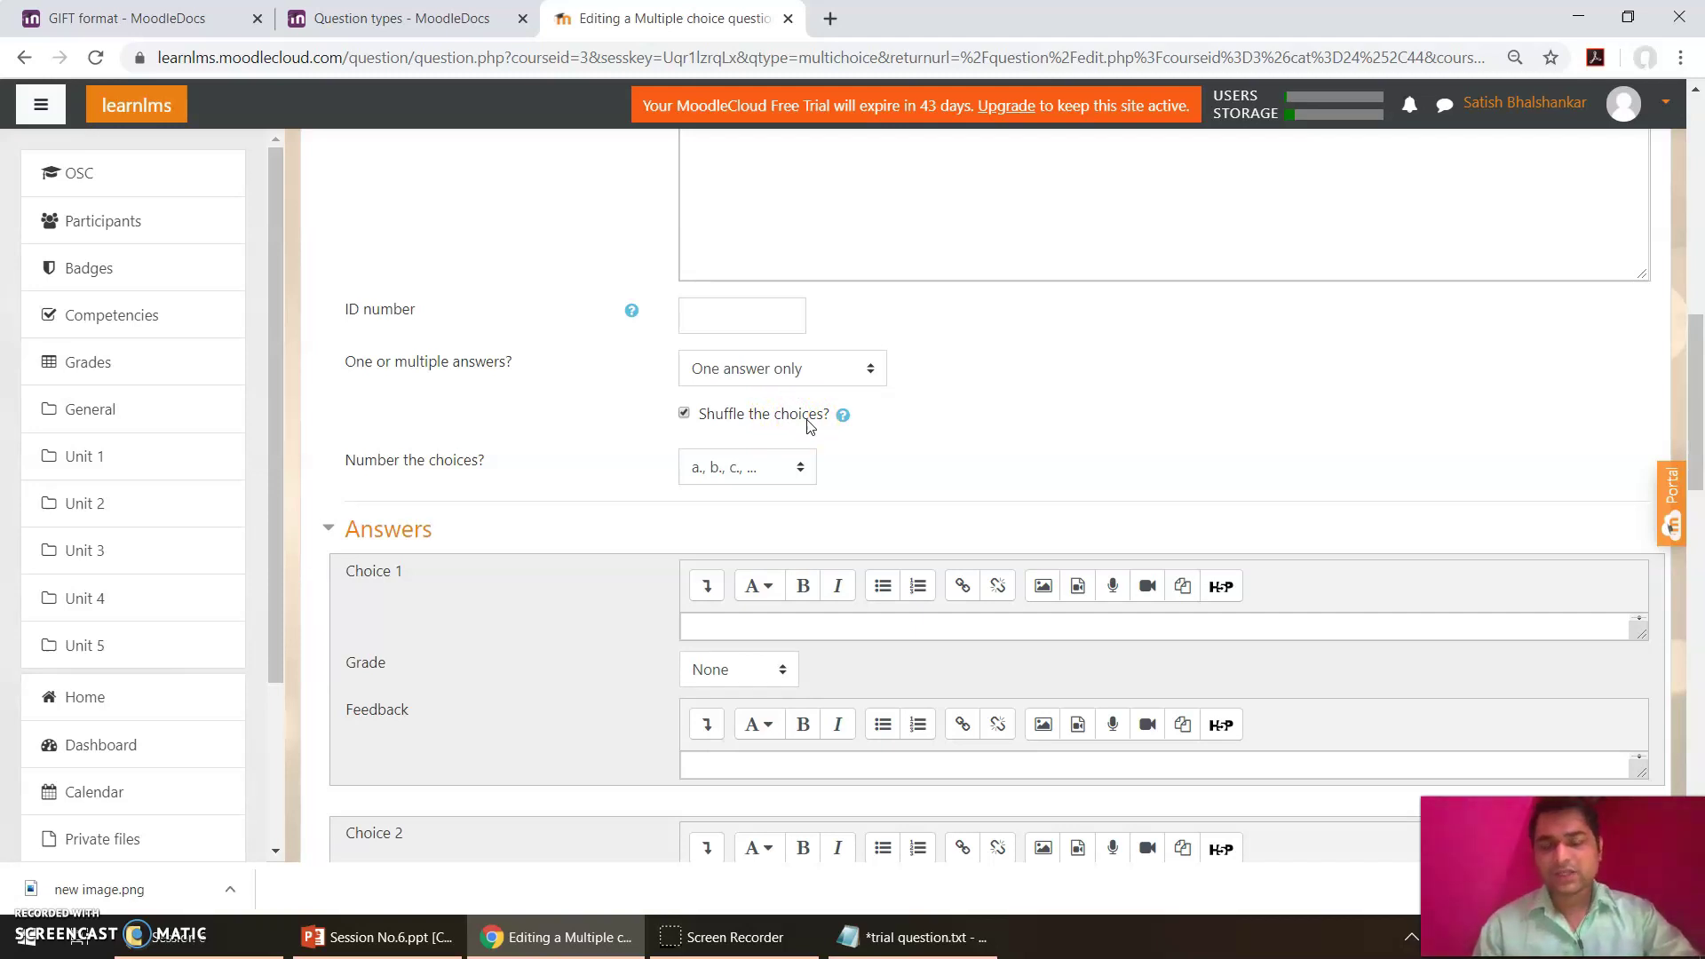
Step: Switch to trial question.txt in Notepad and copy all four answer lines, A to D
{"action": "left_click", "coordinate": [888, 934]}
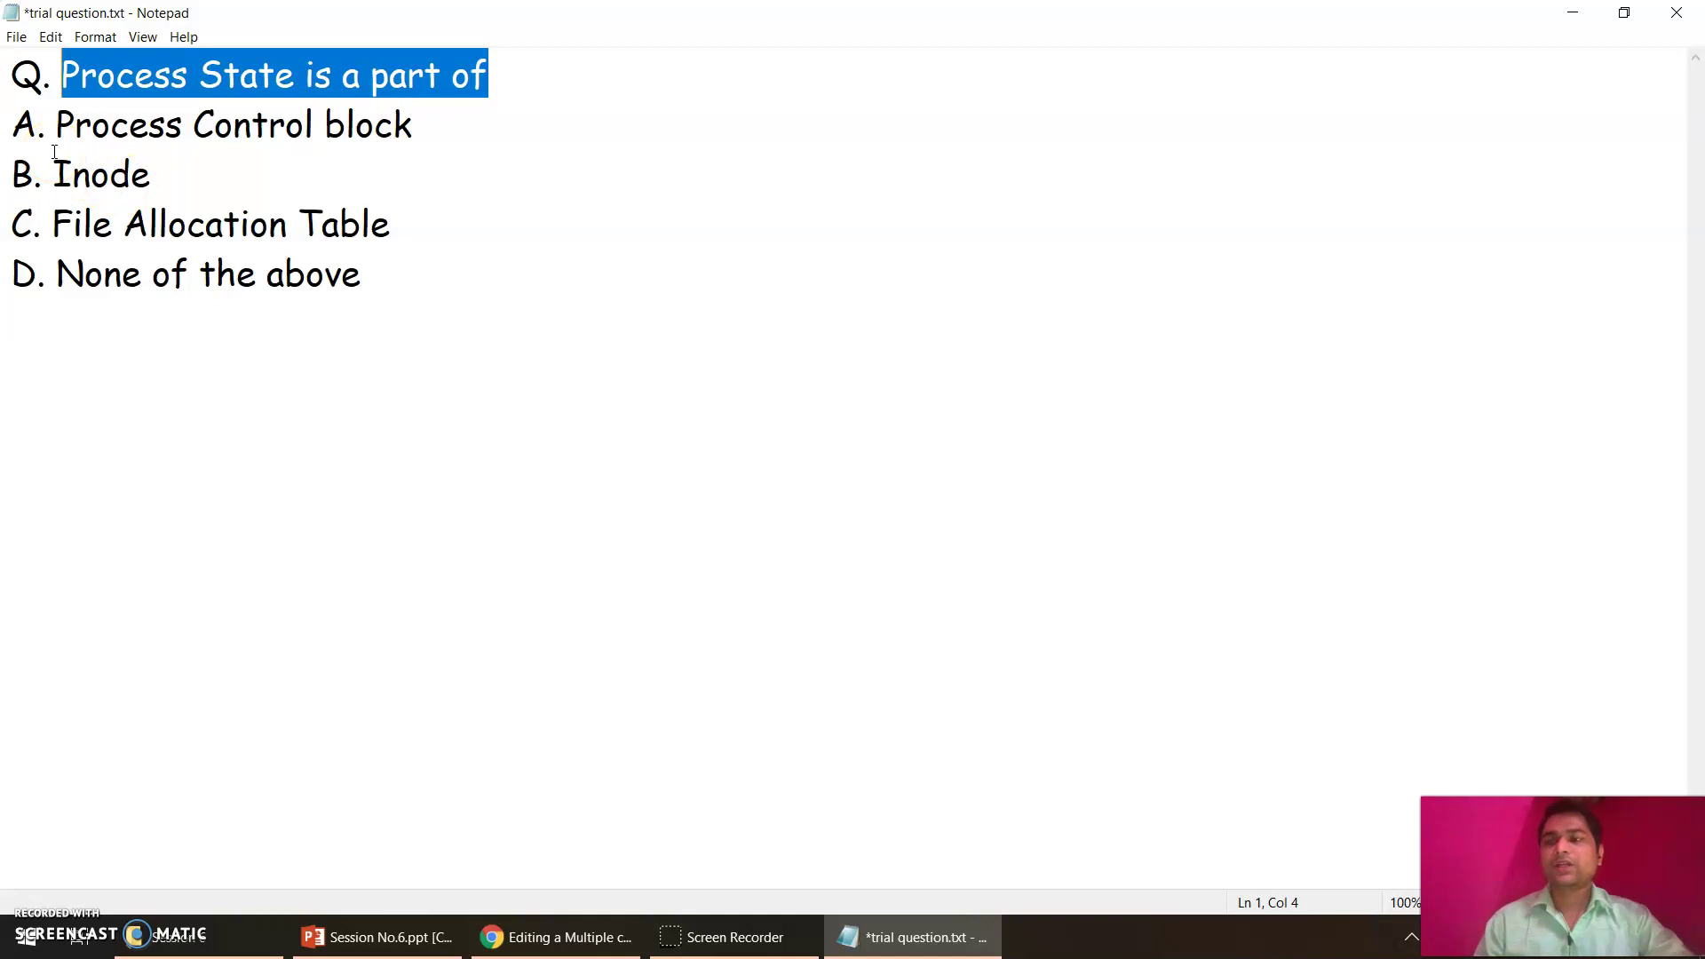
{"action": "key", "text": "Left"}
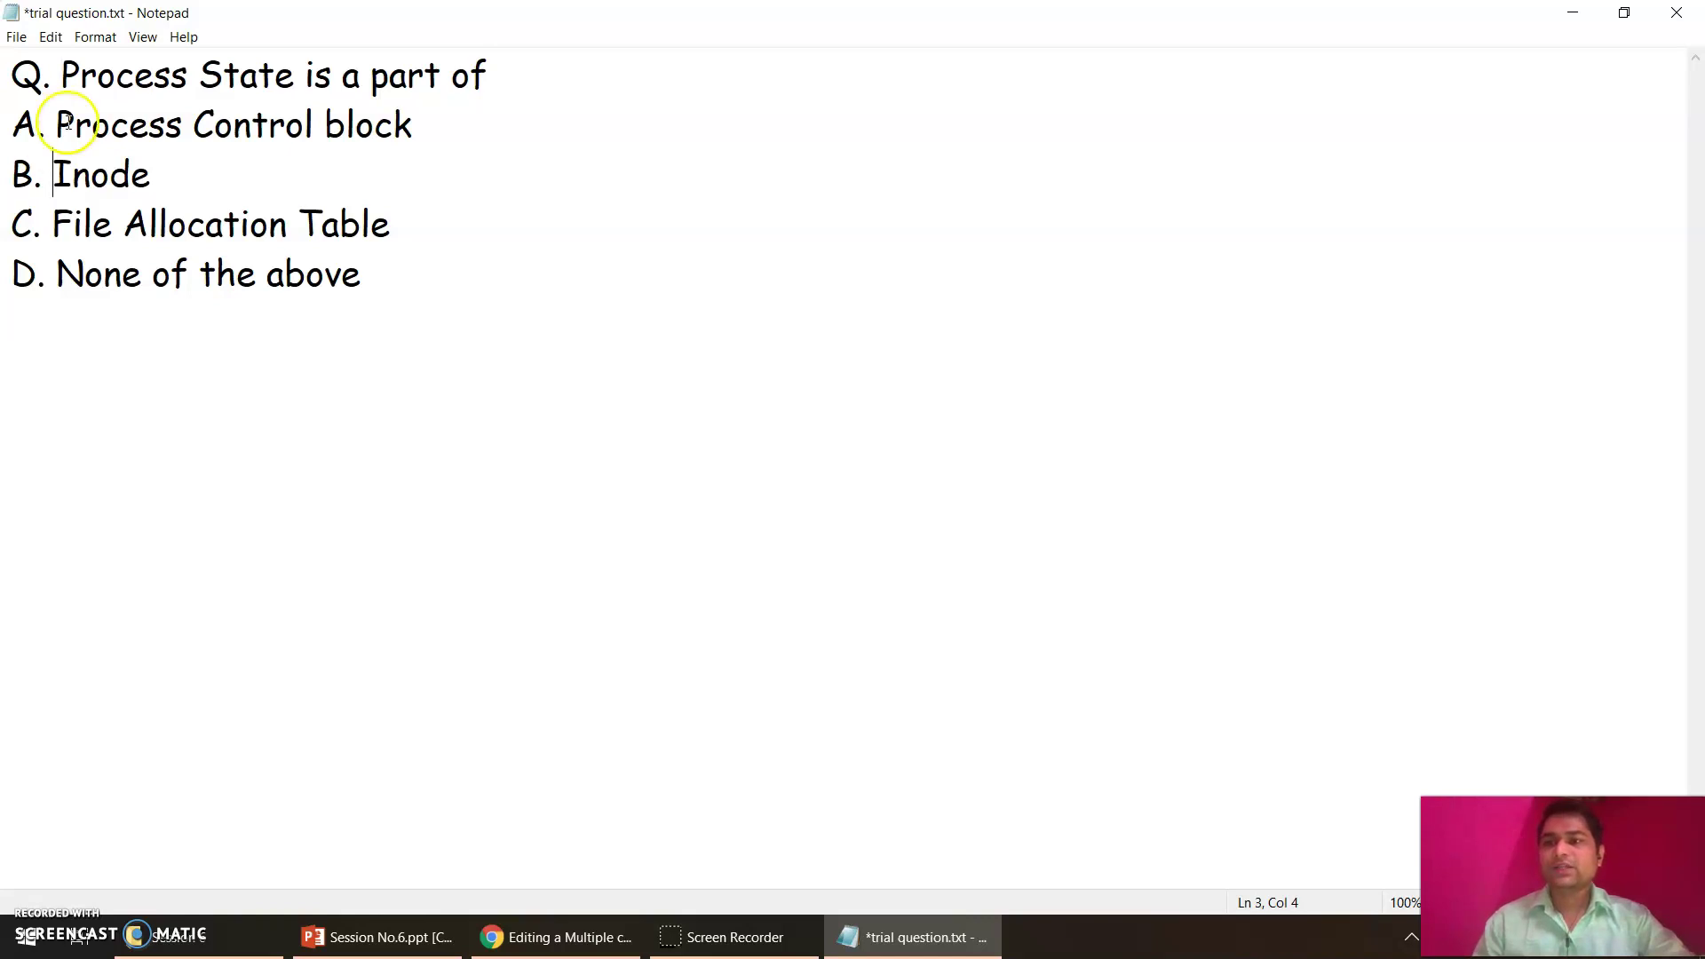
{"action": "left_click", "coordinate": [57, 124]}
{"action": "key", "text": "shift+Down"}
{"action": "key", "text": "shift+Down"}
{"action": "key", "text": "shift+Down"}
{"action": "left_click", "coordinate": [57, 124]}
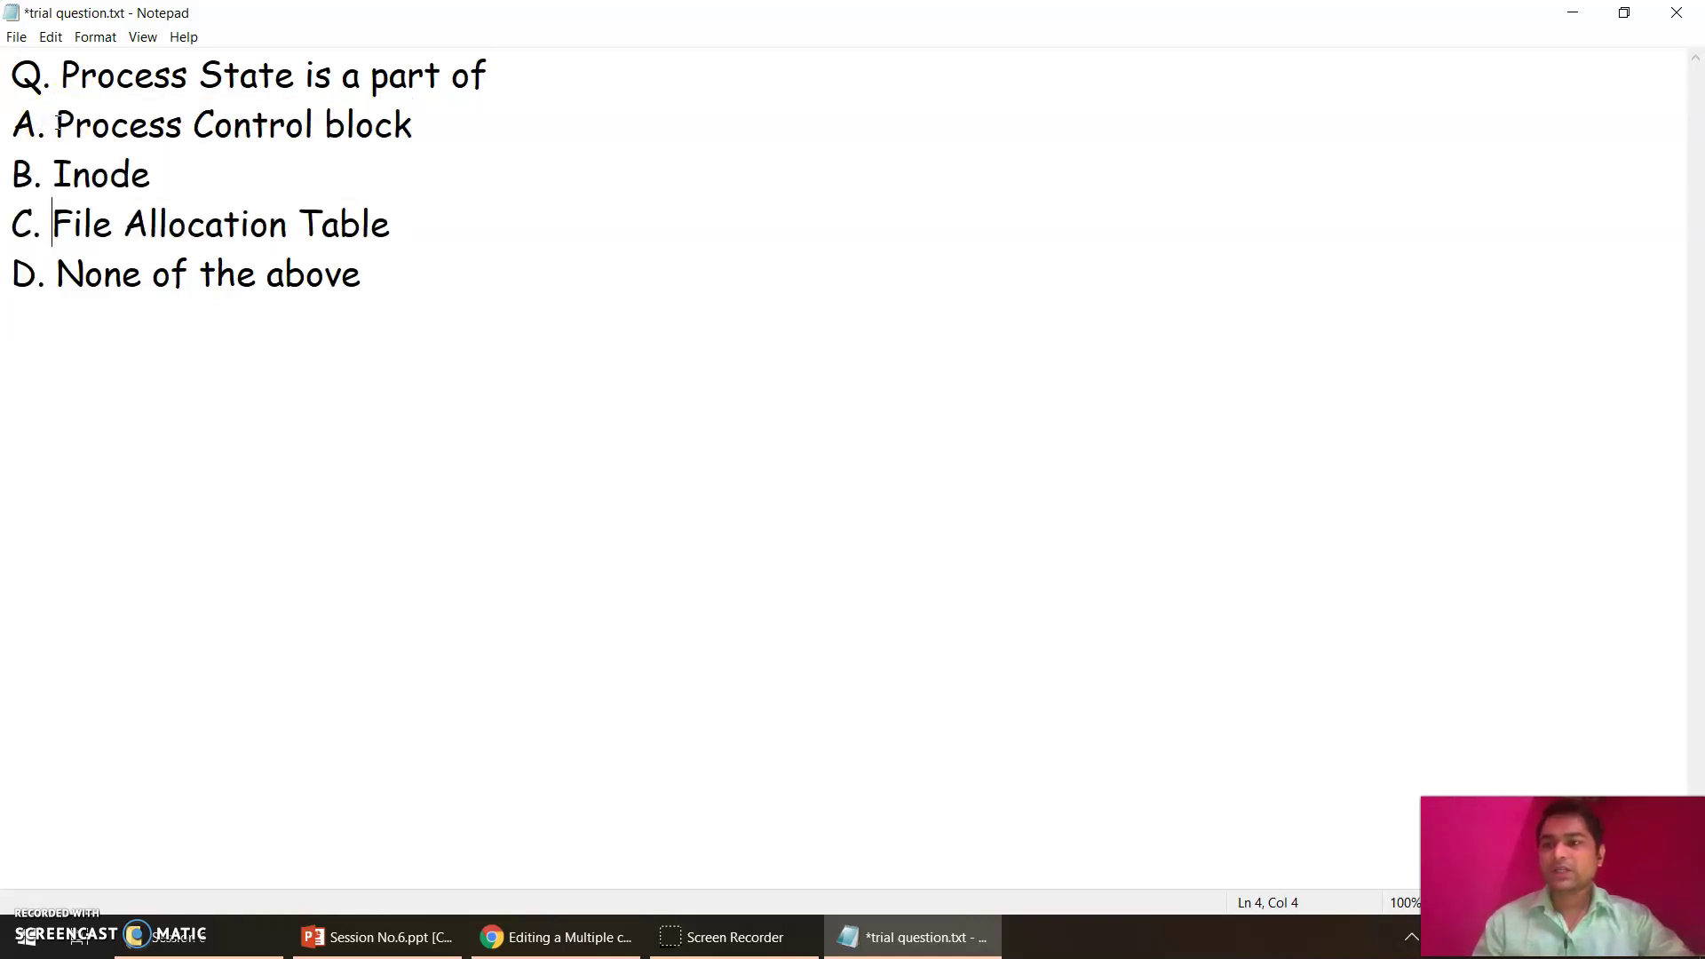
{"action": "left_click", "coordinate": [12, 124]}
{"action": "key", "text": "shift+Down"}
{"action": "key", "text": "shift+Down"}
{"action": "key", "text": "shift+Down"}
{"action": "key", "text": "shift+Right"}
{"action": "key", "text": "shift+Right"}
{"action": "key", "text": "shift+Right"}
{"action": "key", "text": "shift+Right"}
{"action": "key", "text": "shift+Right"}
{"action": "key", "text": "shift+Right"}
{"action": "key", "text": "shift+Right"}
{"action": "key", "text": "shift+Right"}
{"action": "key", "text": "shift+Right"}
{"action": "key", "text": "shift+Right"}
{"action": "key", "text": "shift+Right"}
{"action": "key", "text": "shift+Right"}
{"action": "key", "text": "shift+Right"}
{"action": "key", "text": "shift+Right"}
{"action": "key", "text": "shift+Right"}
{"action": "key", "text": "shift+Right"}
{"action": "key", "text": "shift+Right"}
{"action": "key", "text": "shift+Right"}
{"action": "key", "text": "shift+Right"}
{"action": "key", "text": "shift+Right"}
{"action": "key", "text": "ctrl+c"}
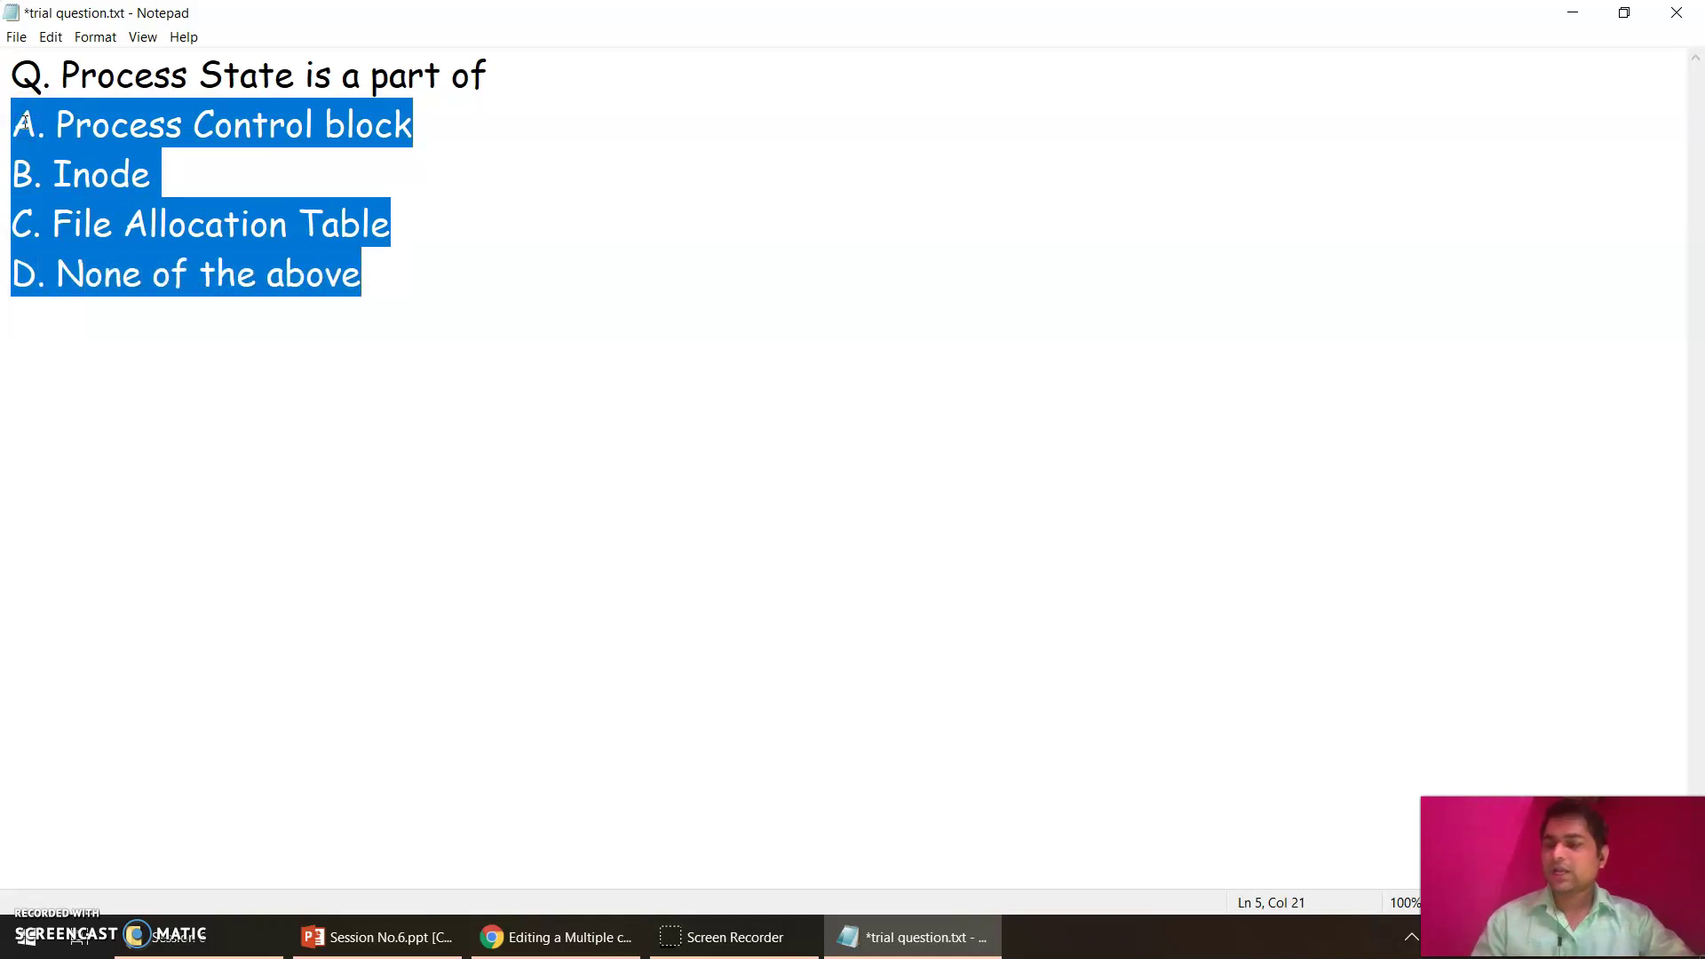
Step: Paste a second copy of the four answer lines below the original list, separated by a blank line
{"action": "left_click", "coordinate": [118, 323]}
{"action": "key", "text": "Return"}
{"action": "key", "text": "BackSpace"}
{"action": "left_click", "coordinate": [469, 328]}
{"action": "key", "text": "Return"}
{"action": "key", "text": "Return"}
{"action": "key", "text": "ctrl+v"}
Step: Move the "B. Inode" line of the pasted list above "A. Process Control block"
{"action": "left_click", "coordinate": [11, 422]}
{"action": "key", "text": "shift+Down"}
{"action": "key", "text": "ctrl+c"}
{"action": "key", "text": "Delete"}
{"action": "key", "text": "Up"}
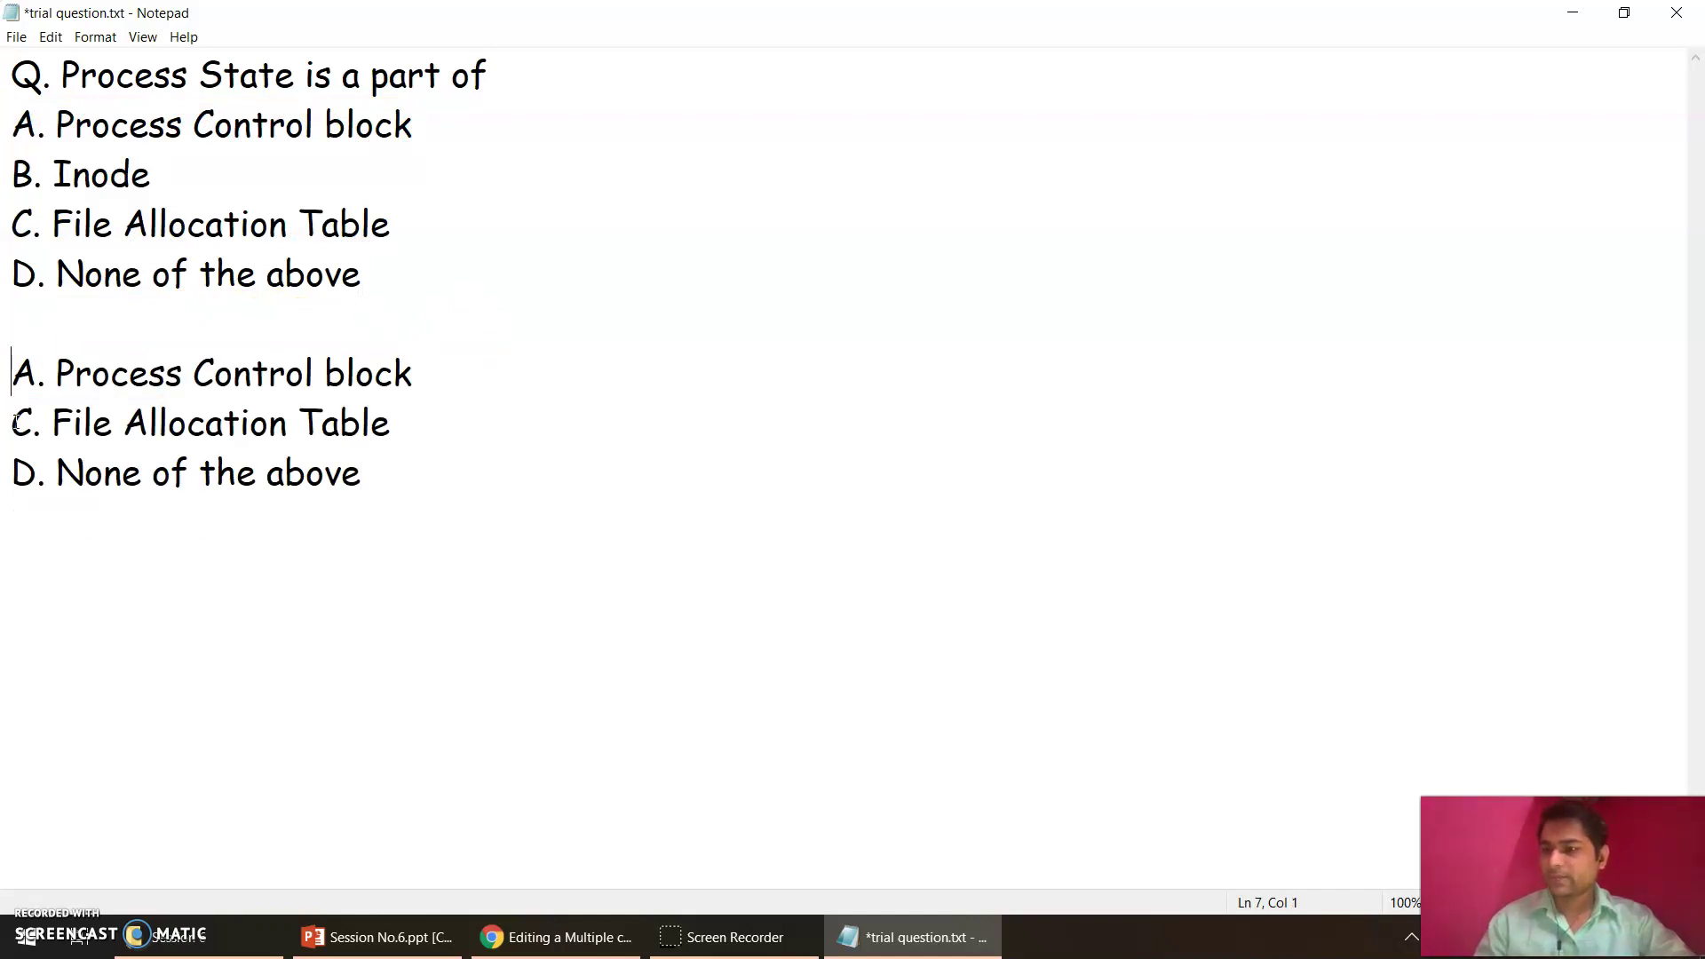
{"action": "key", "text": "Return"}
{"action": "key", "text": "Up"}
{"action": "key", "text": "ctrl+v"}
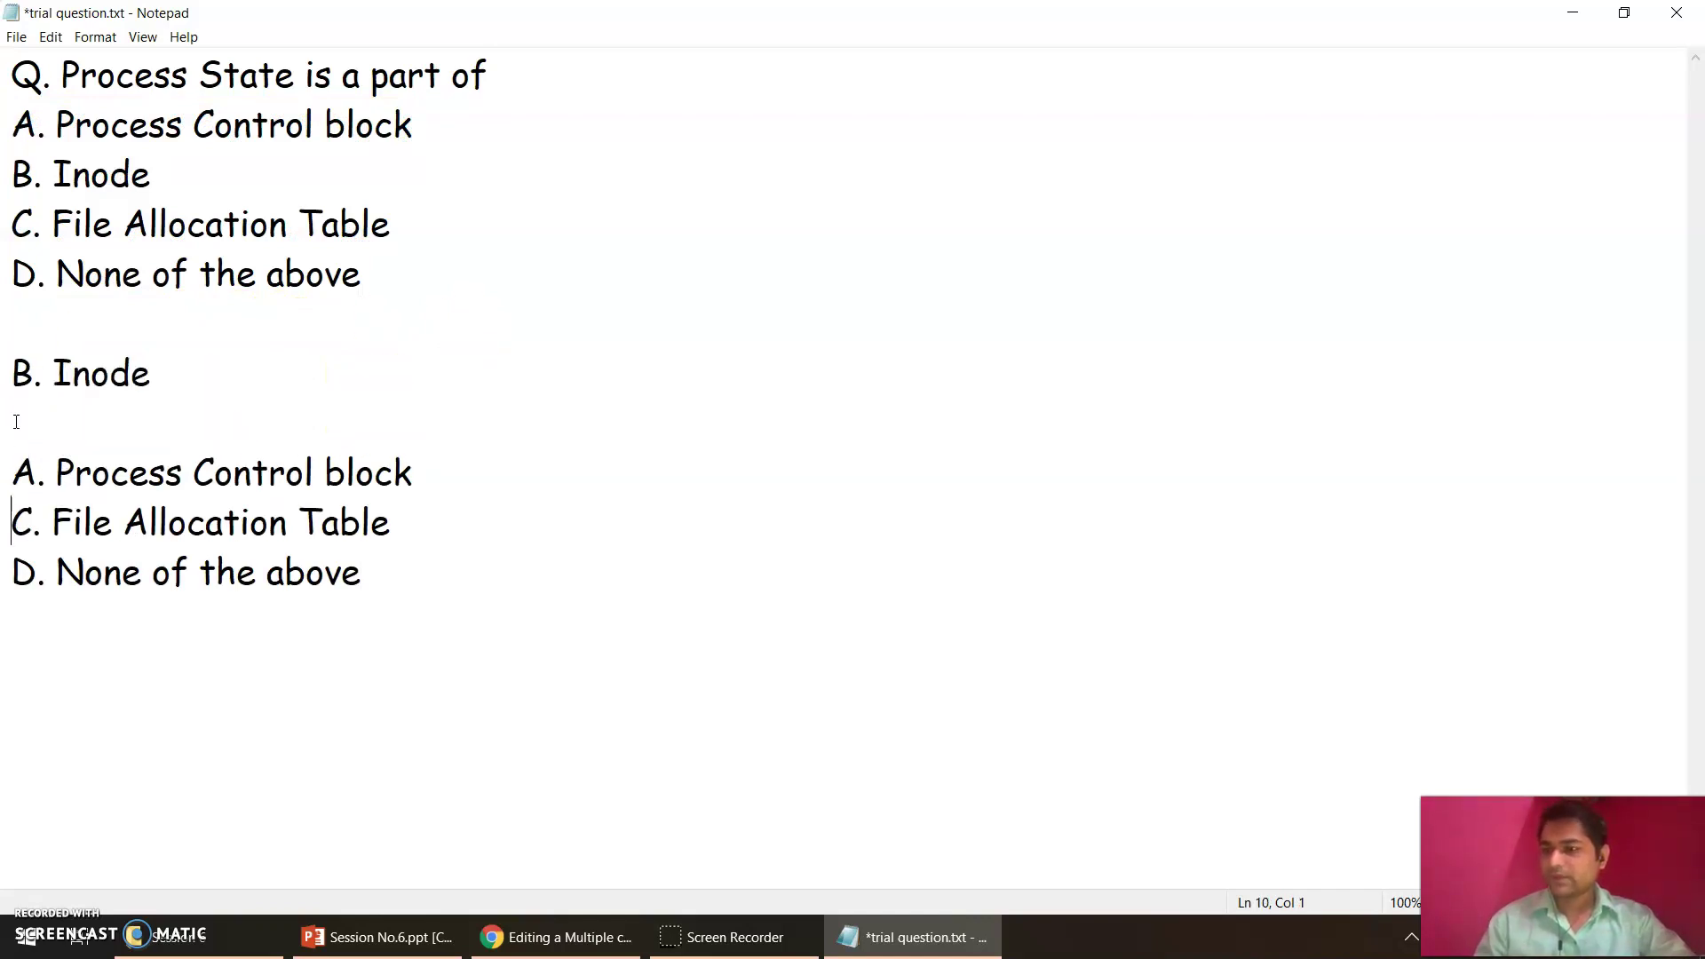
{"action": "key", "text": "Delete"}
Step: Move "D. None of the above" in the pasted list to the line directly below "B. Inode"
{"action": "key", "text": "Down"}
{"action": "key", "text": "Down"}
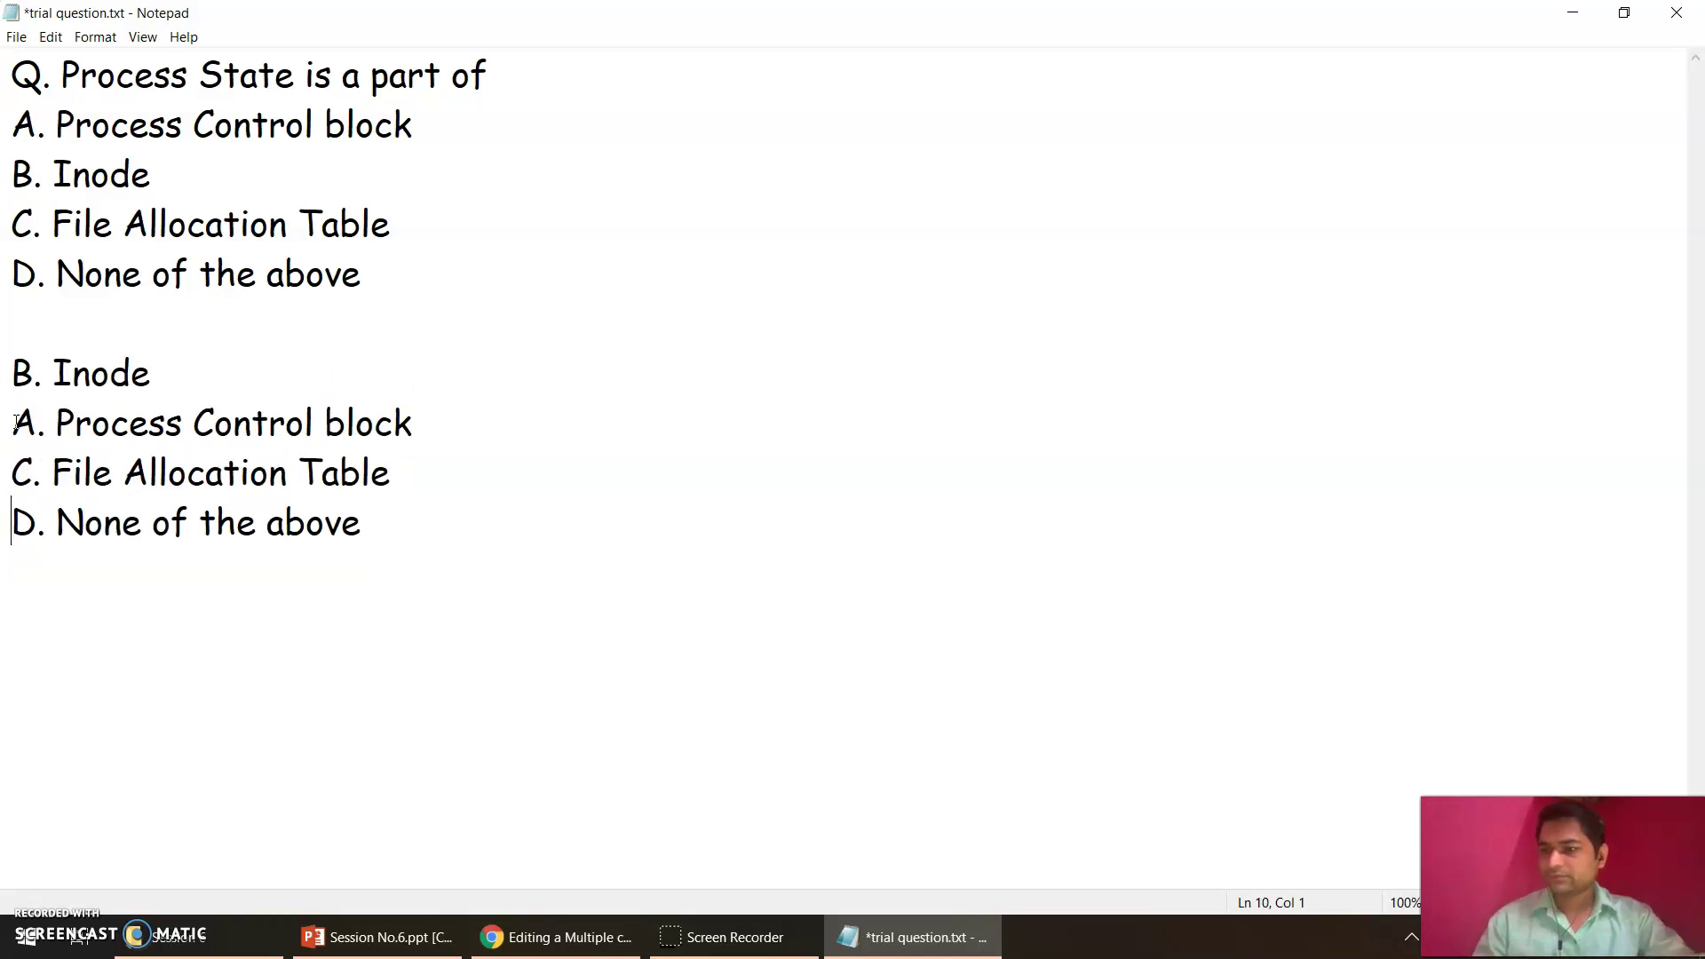
{"action": "key", "text": "shift+Right"}
{"action": "key", "text": "shift+End"}
{"action": "key", "text": "ctrl+x"}
{"action": "key", "text": "Up"}
{"action": "key", "text": "Up"}
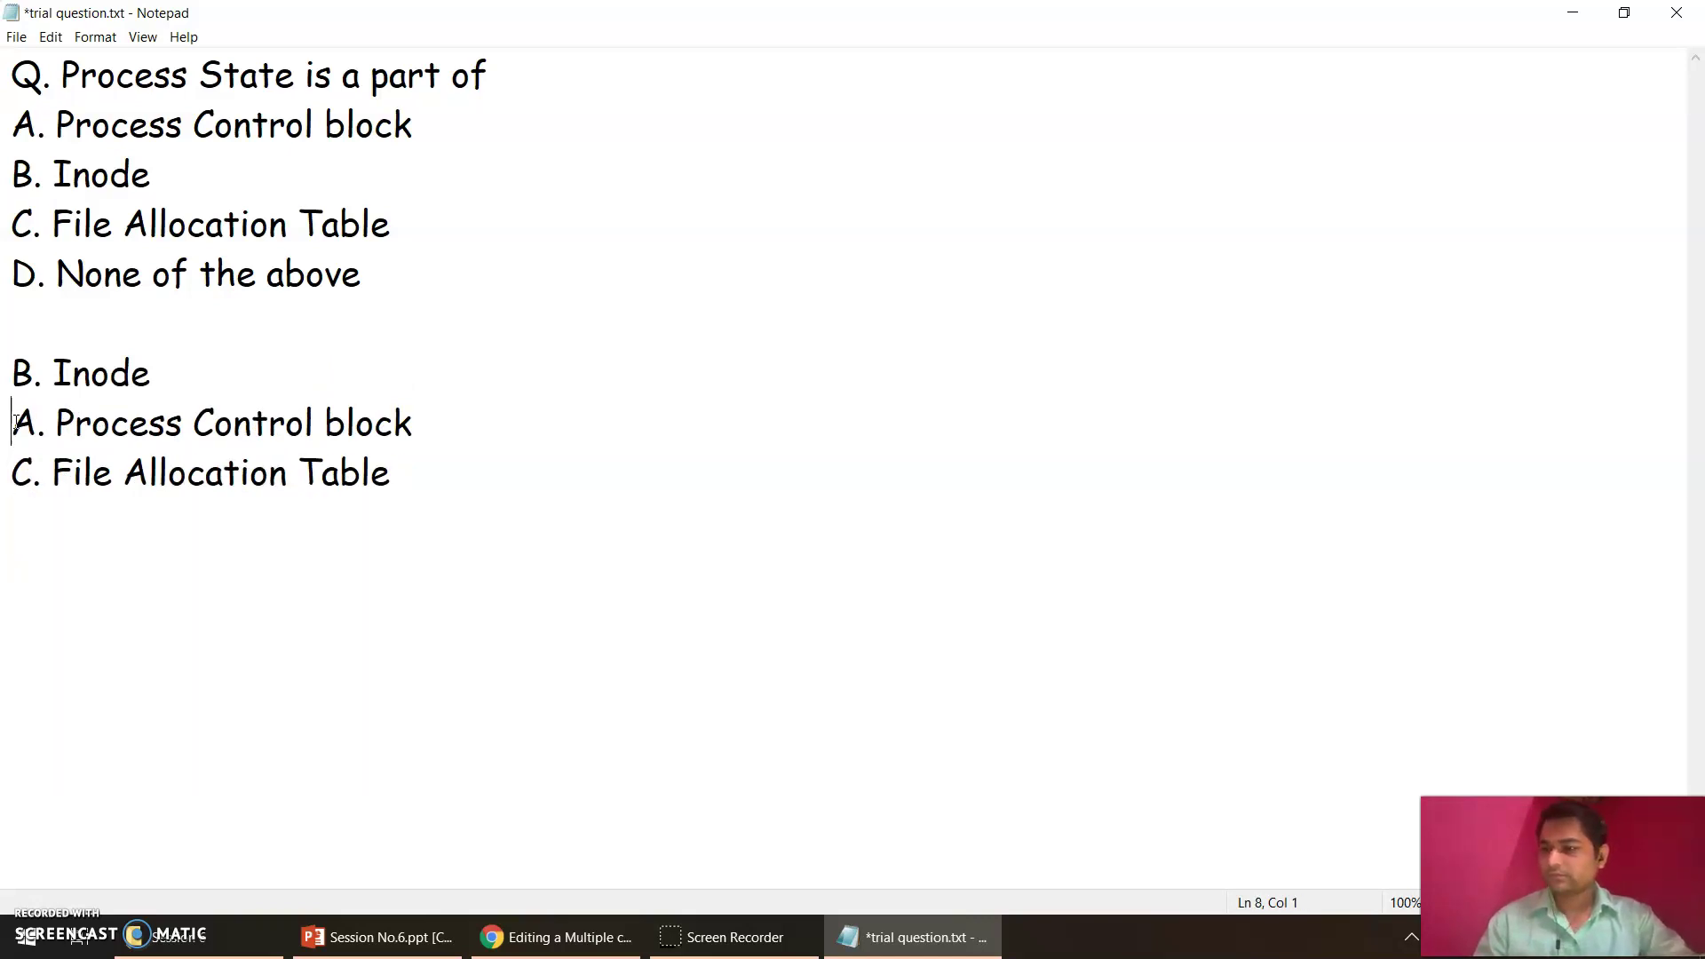
{"action": "key", "text": "Return"}
{"action": "key", "text": "Up"}
{"action": "key", "text": "ctrl+v"}
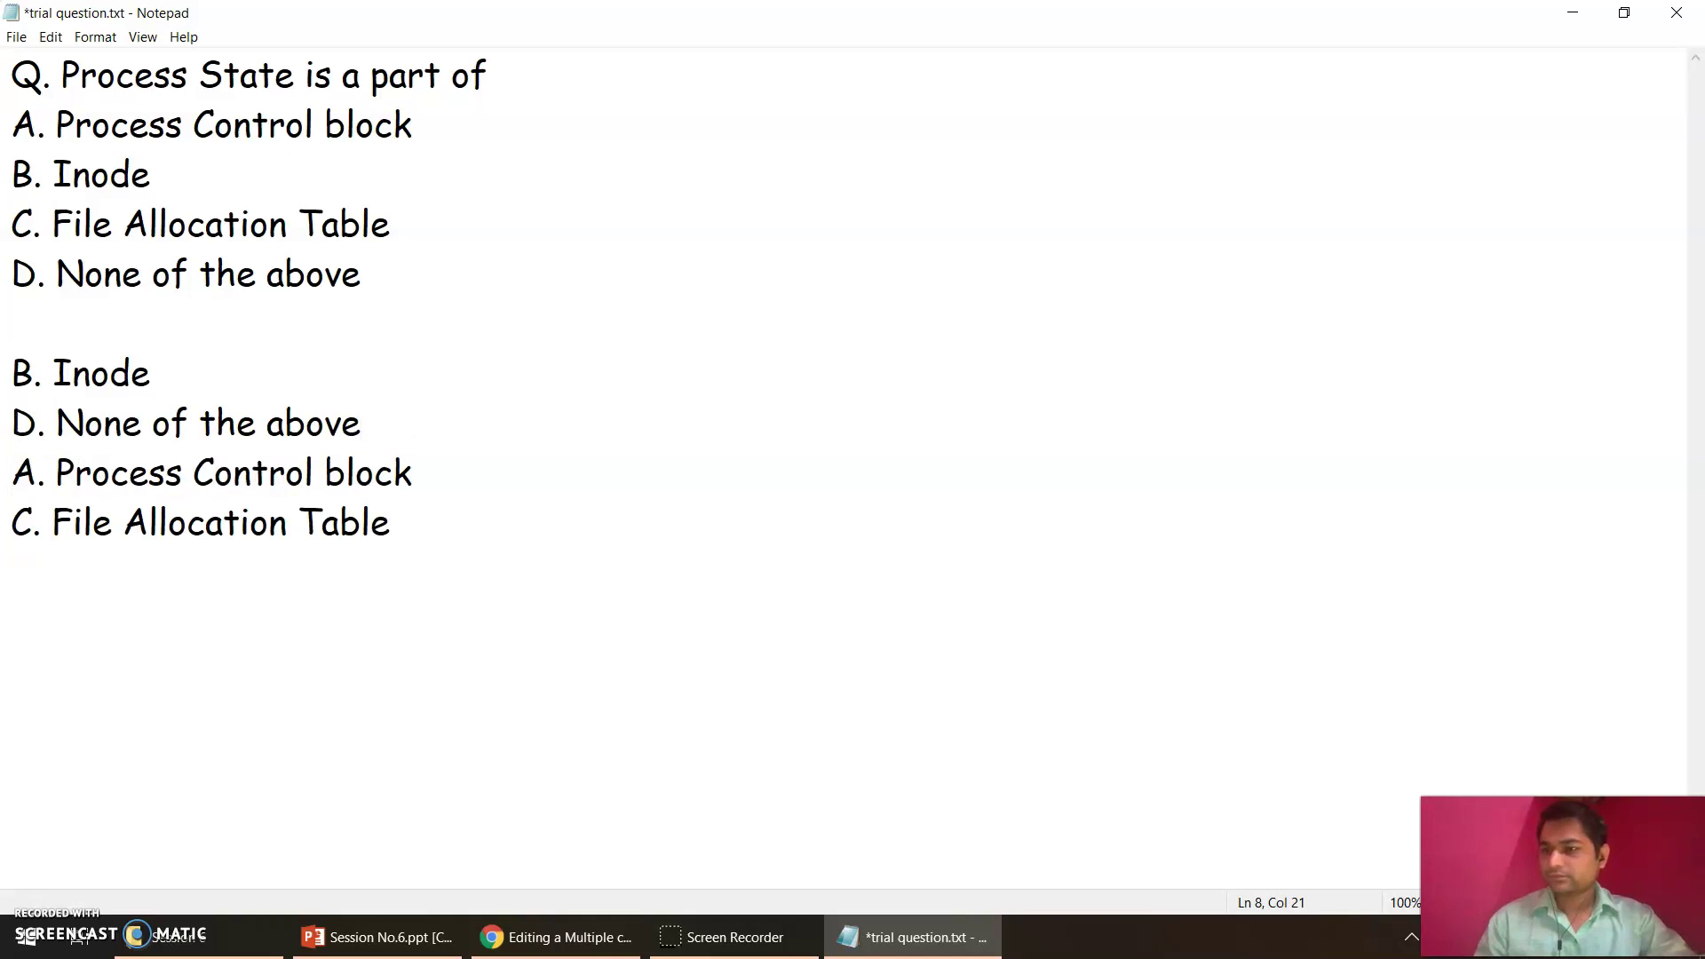
Step: Reletter the reordered lines A. Inode, B. None of the above, C. Process Control block and D. File Allocation Table
{"action": "mouse_move", "coordinate": [12, 371]}
{"action": "left_mouse_down"}
{"action": "mouse_move", "coordinate": [34, 371]}
{"action": "mouse_move", "coordinate": [13, 371]}
{"action": "left_mouse_up"}
{"action": "left_click", "coordinate": [13, 371]}
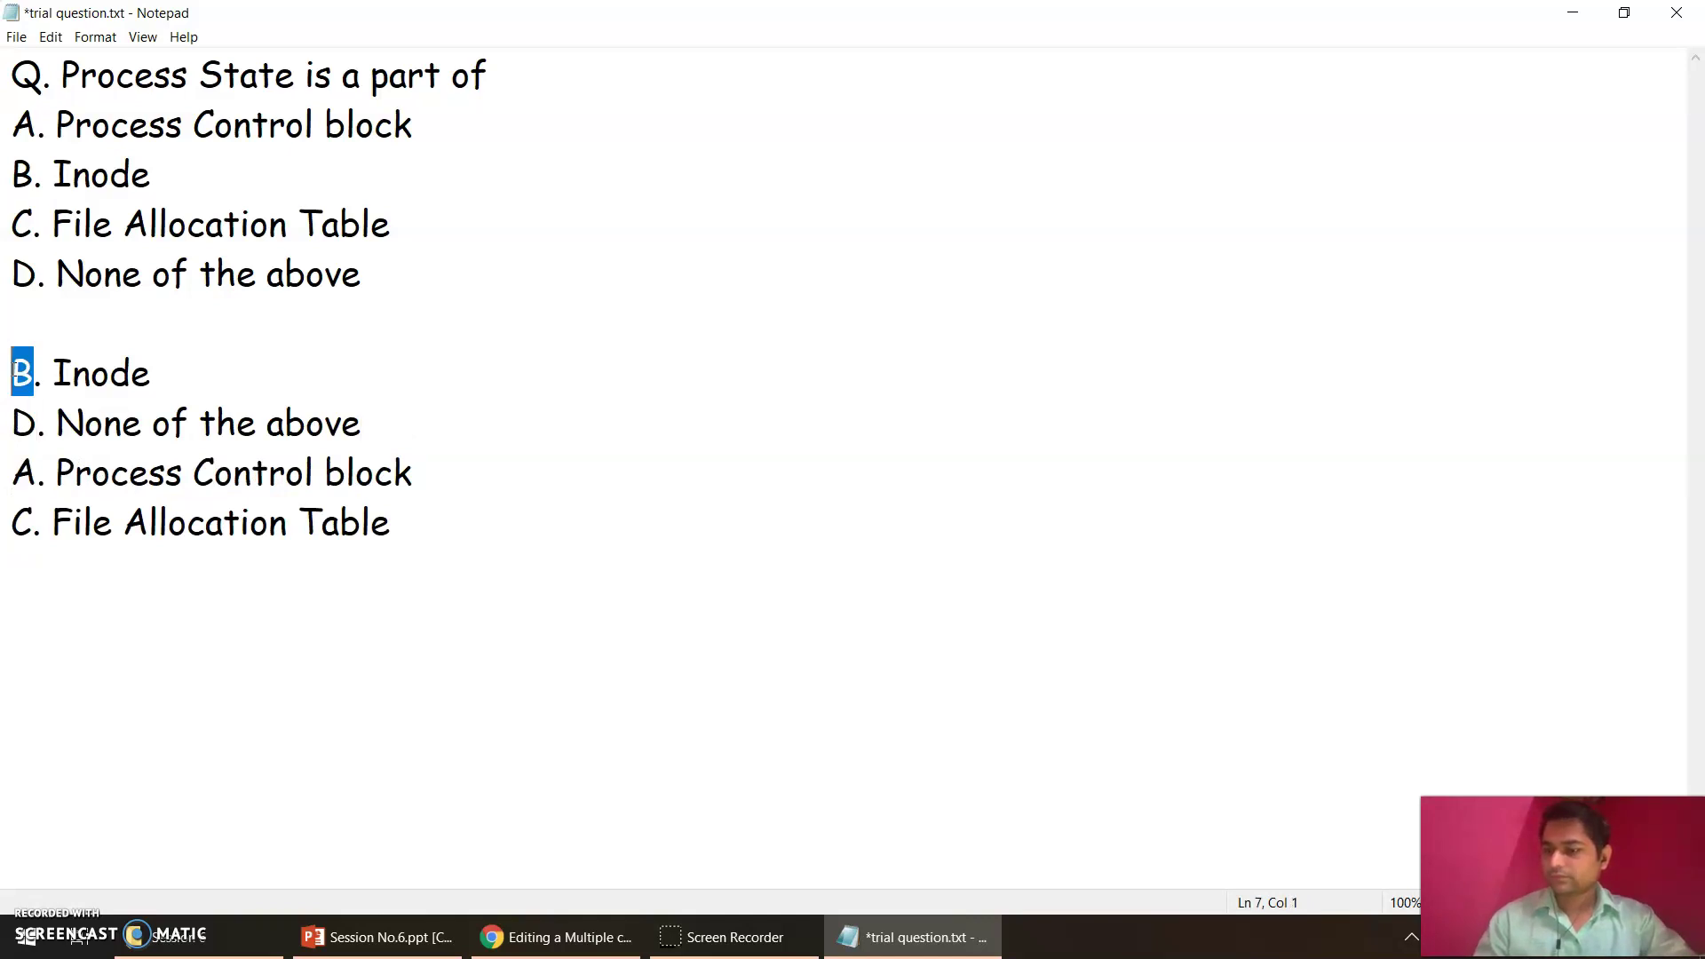
{"action": "type", "text": "A"}
{"action": "key", "text": "shift+Left"}
{"action": "type", "text": "B"}
{"action": "key", "text": "Down"}
{"action": "key", "text": "shift+Left"}
{"action": "type", "text": "C"}
{"action": "key", "text": "Down"}
{"action": "key", "text": "shift+Left"}
{"action": "type", "text": "D"}
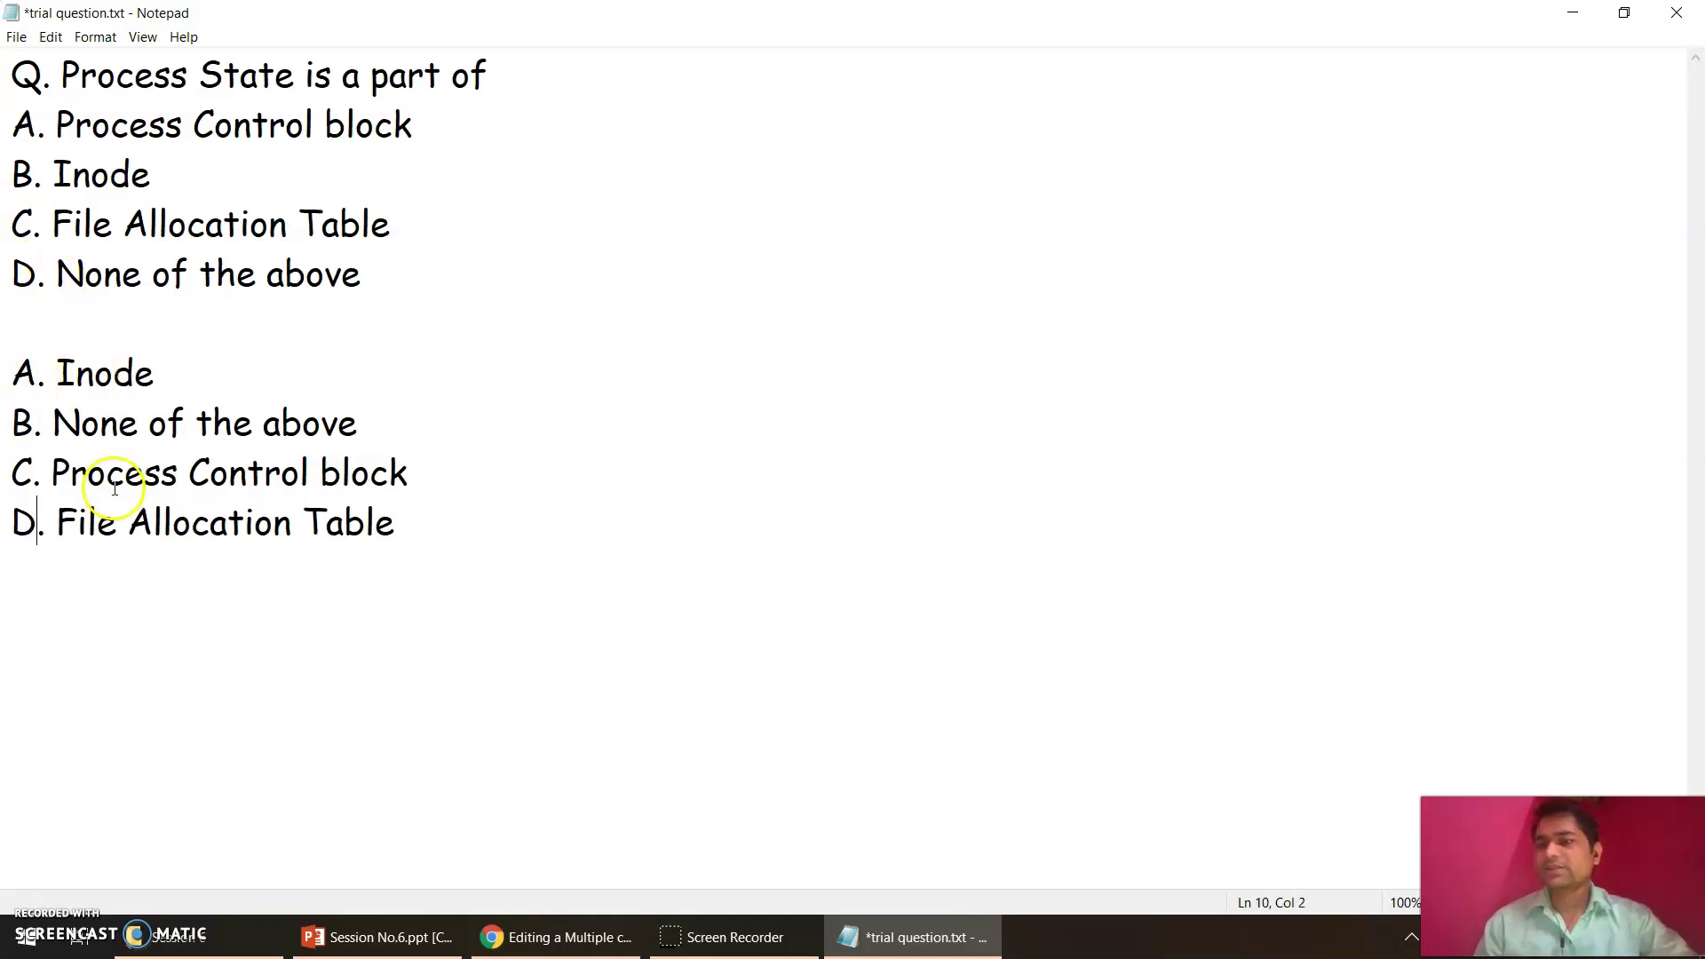
Step: Compare option A of the original list with option A of the shuffled list by highlighting each line
{"action": "key", "text": "Up"}
{"action": "key", "text": "Up"}
{"action": "key", "text": "Up"}
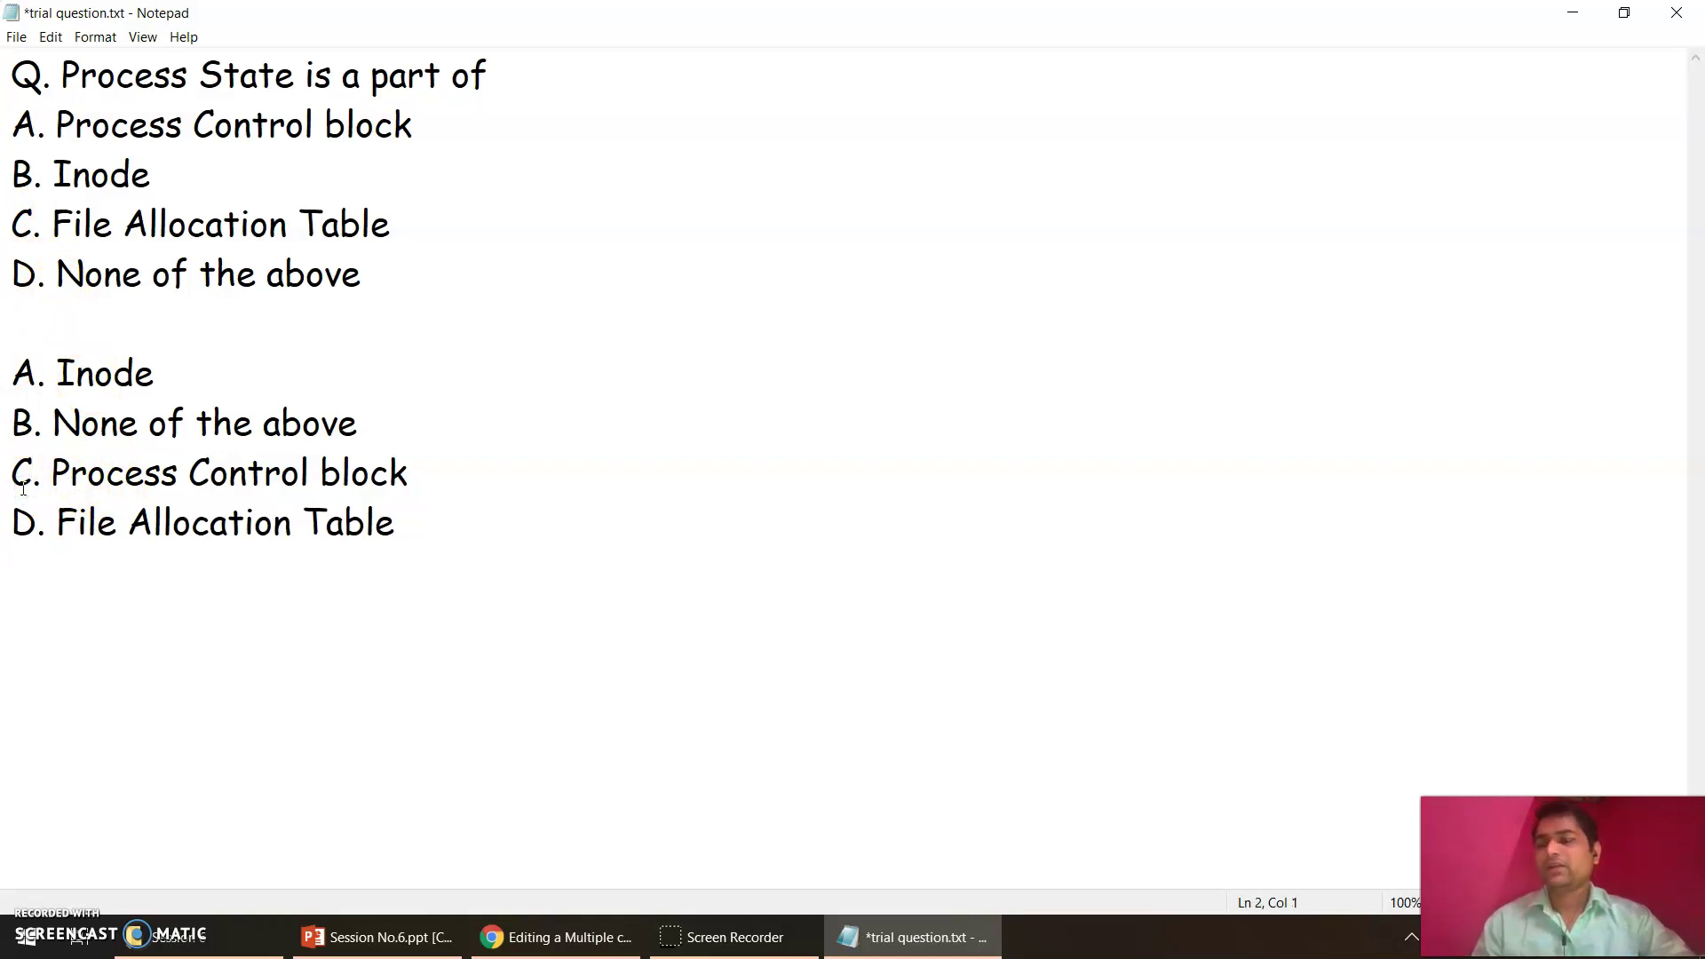
{"action": "key", "text": "shift+Down"}
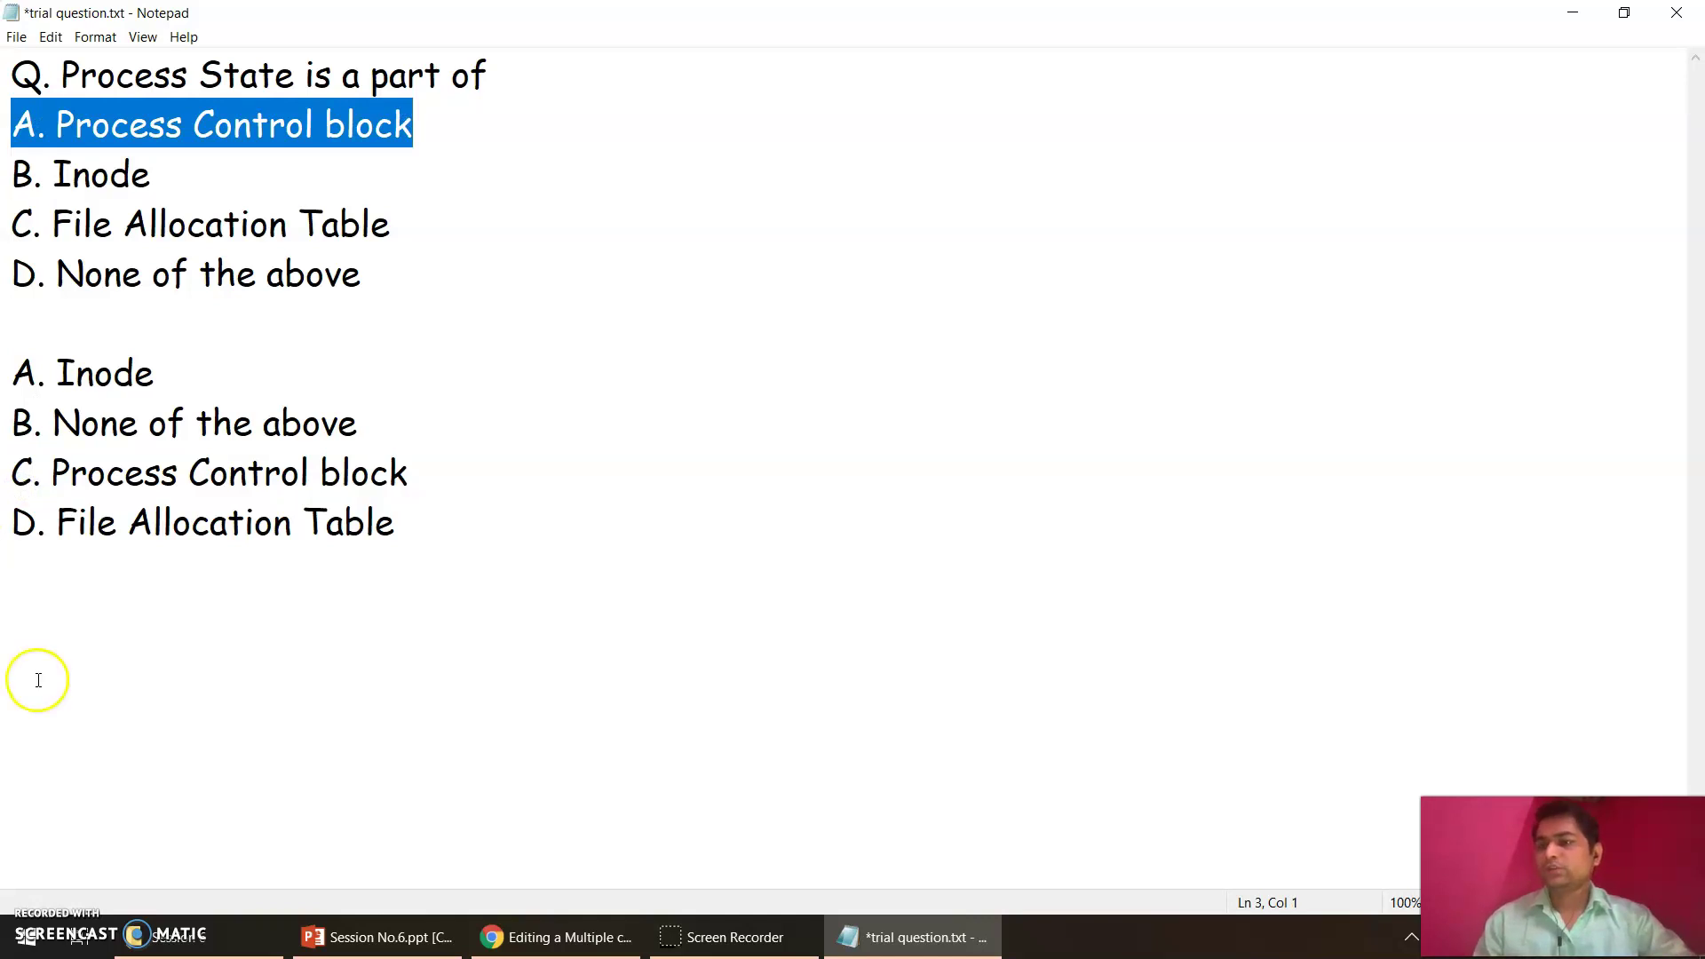
{"action": "left_click", "coordinate": [14, 380]}
{"action": "key", "text": "shift+Down"}
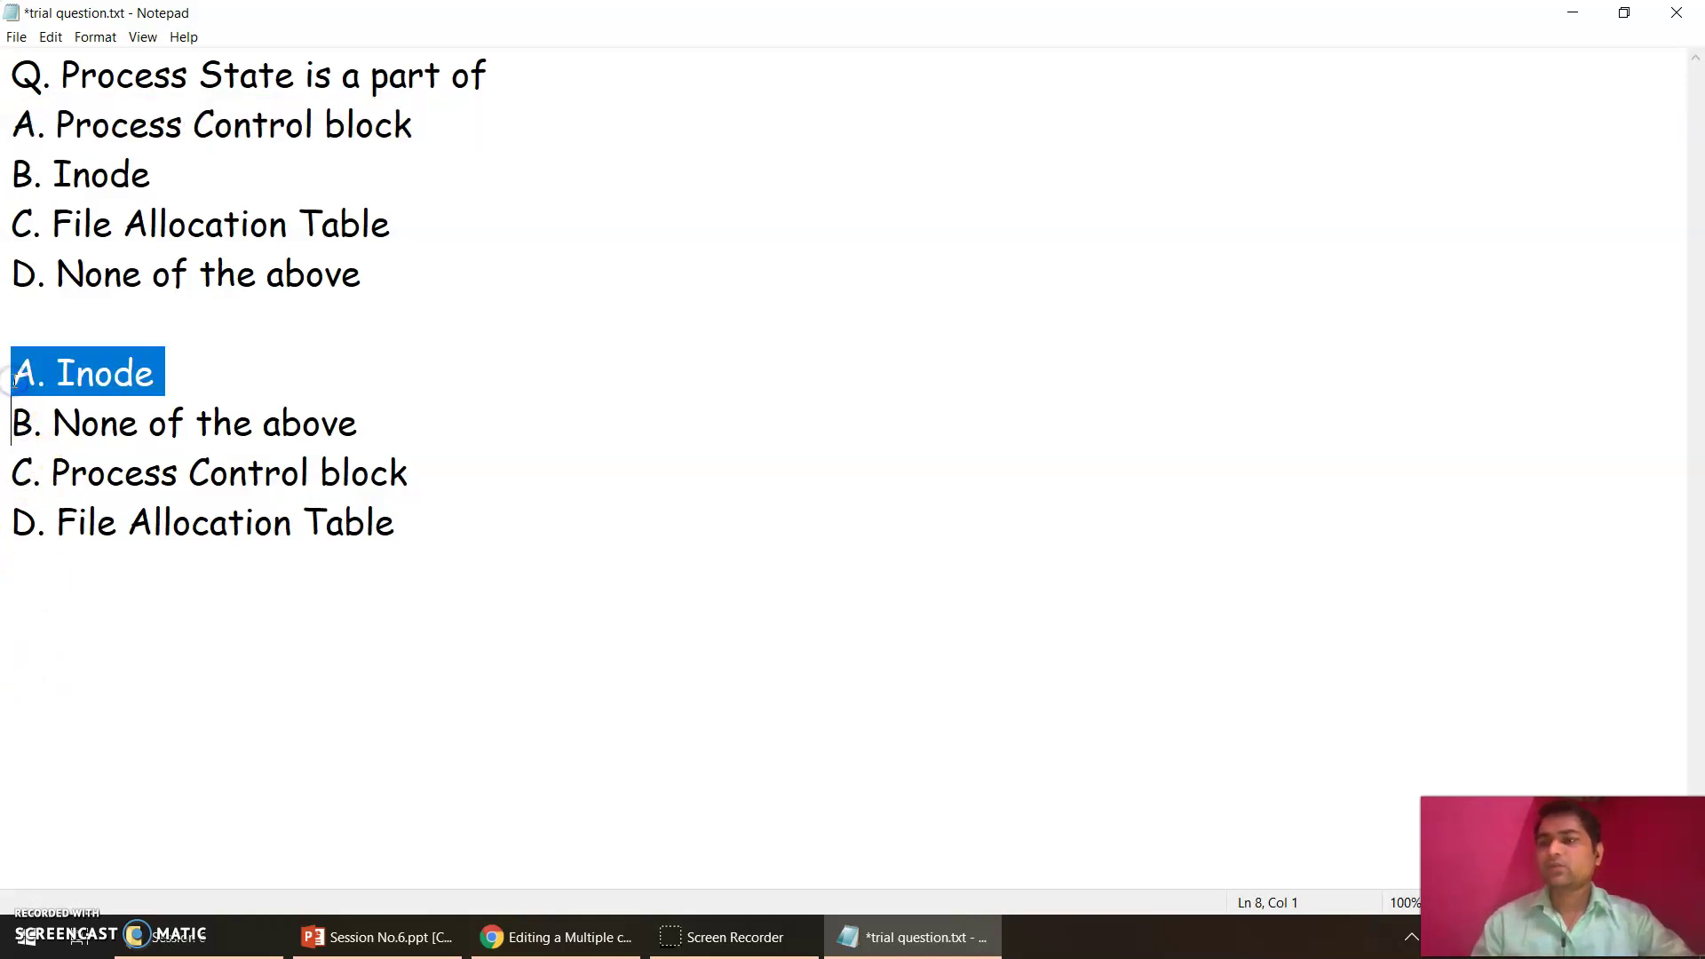
{"action": "left_click", "coordinate": [14, 380]}
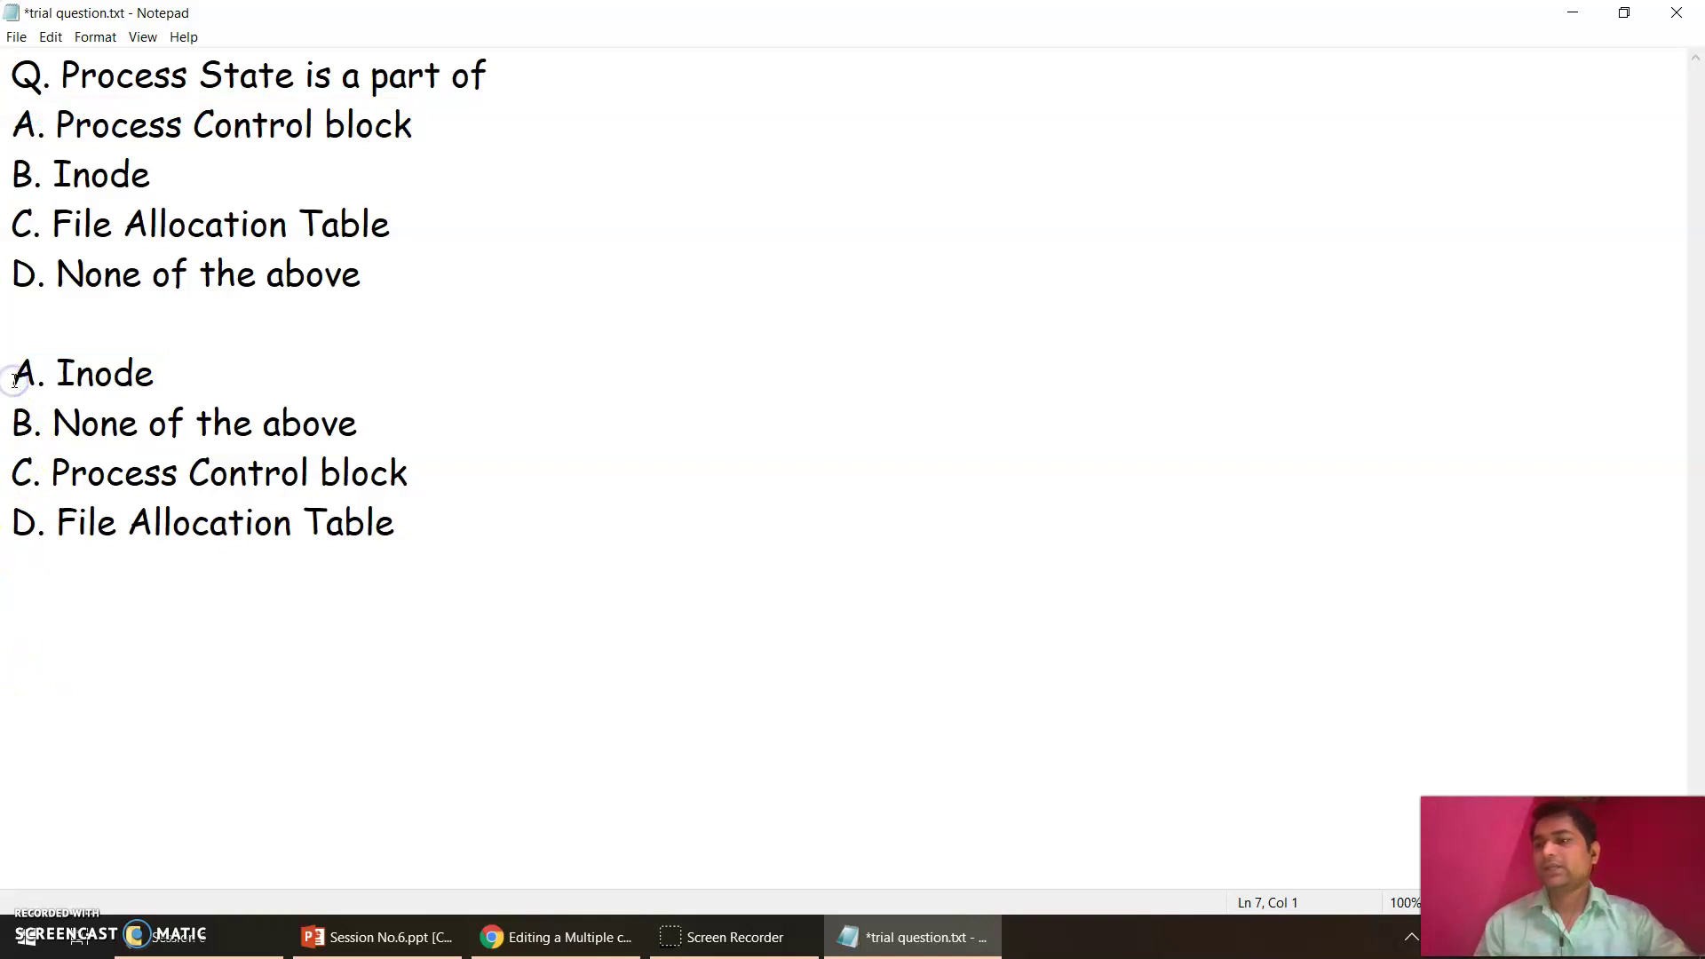
Step: Delete the four lines of the shuffled answer list below the original question
{"action": "key", "text": "shift+Down"}
{"action": "key", "text": "shift+Down"}
{"action": "key", "text": "shift+Down"}
{"action": "key", "text": "shift+Down"}
{"action": "key", "text": "Delete"}
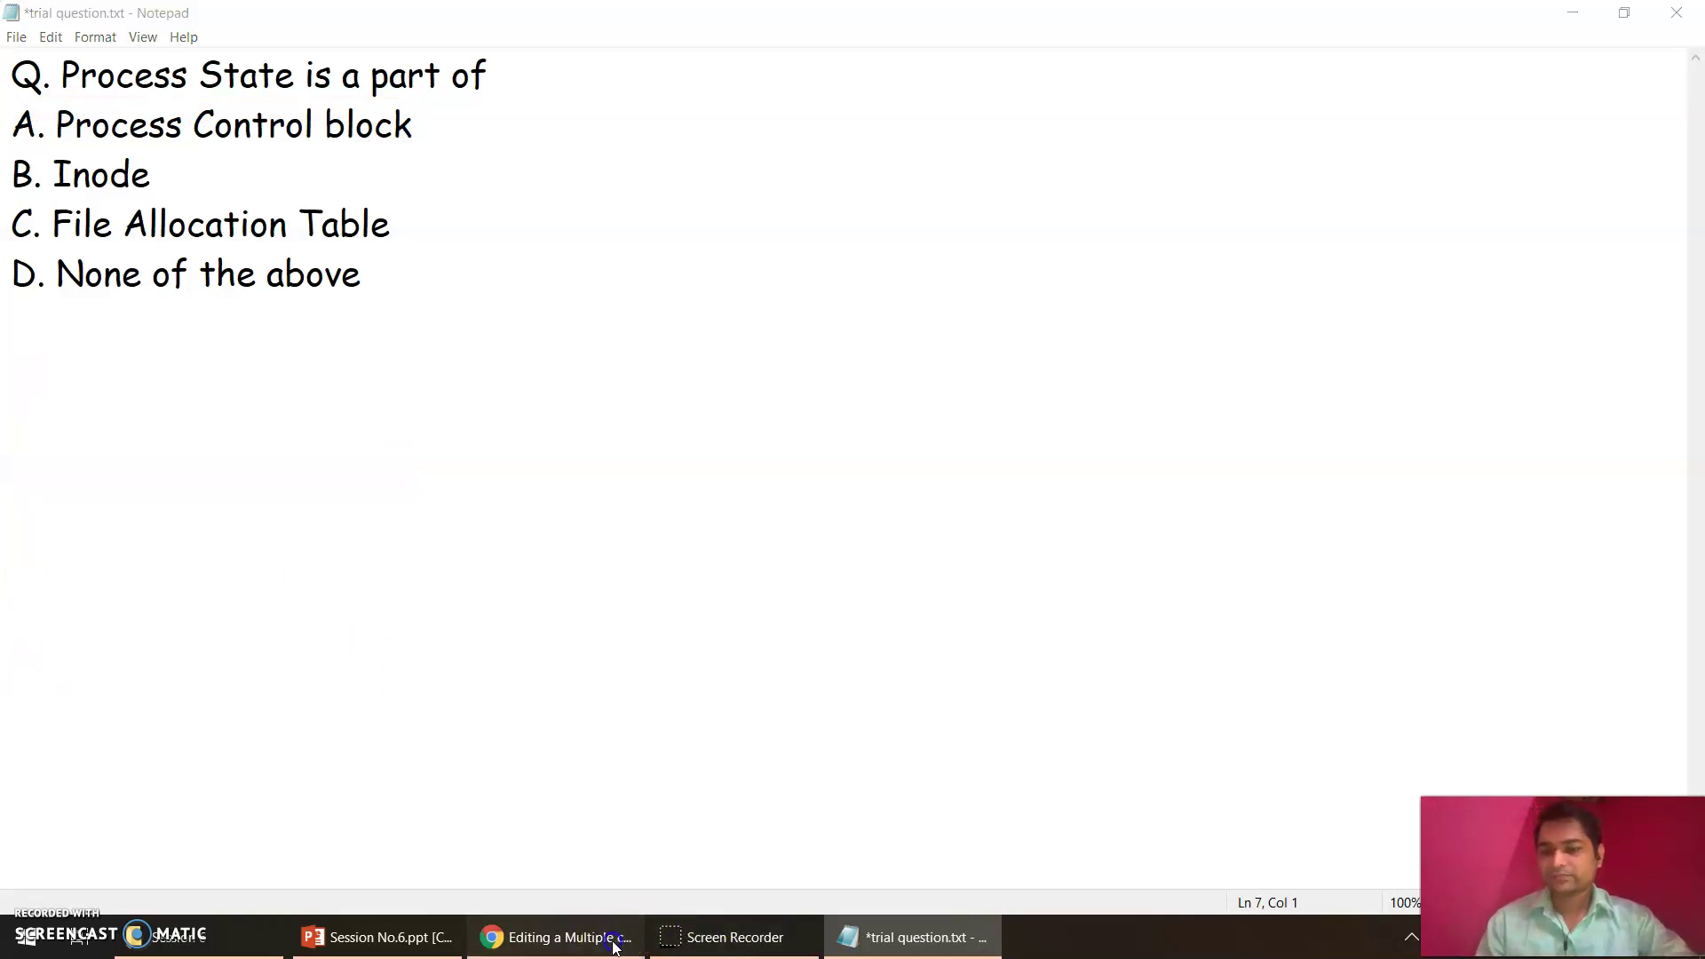
Step: Return to the browser and examine the question form's Answers section against the answer options in trial question.txt
{"action": "left_click", "coordinate": [613, 937]}
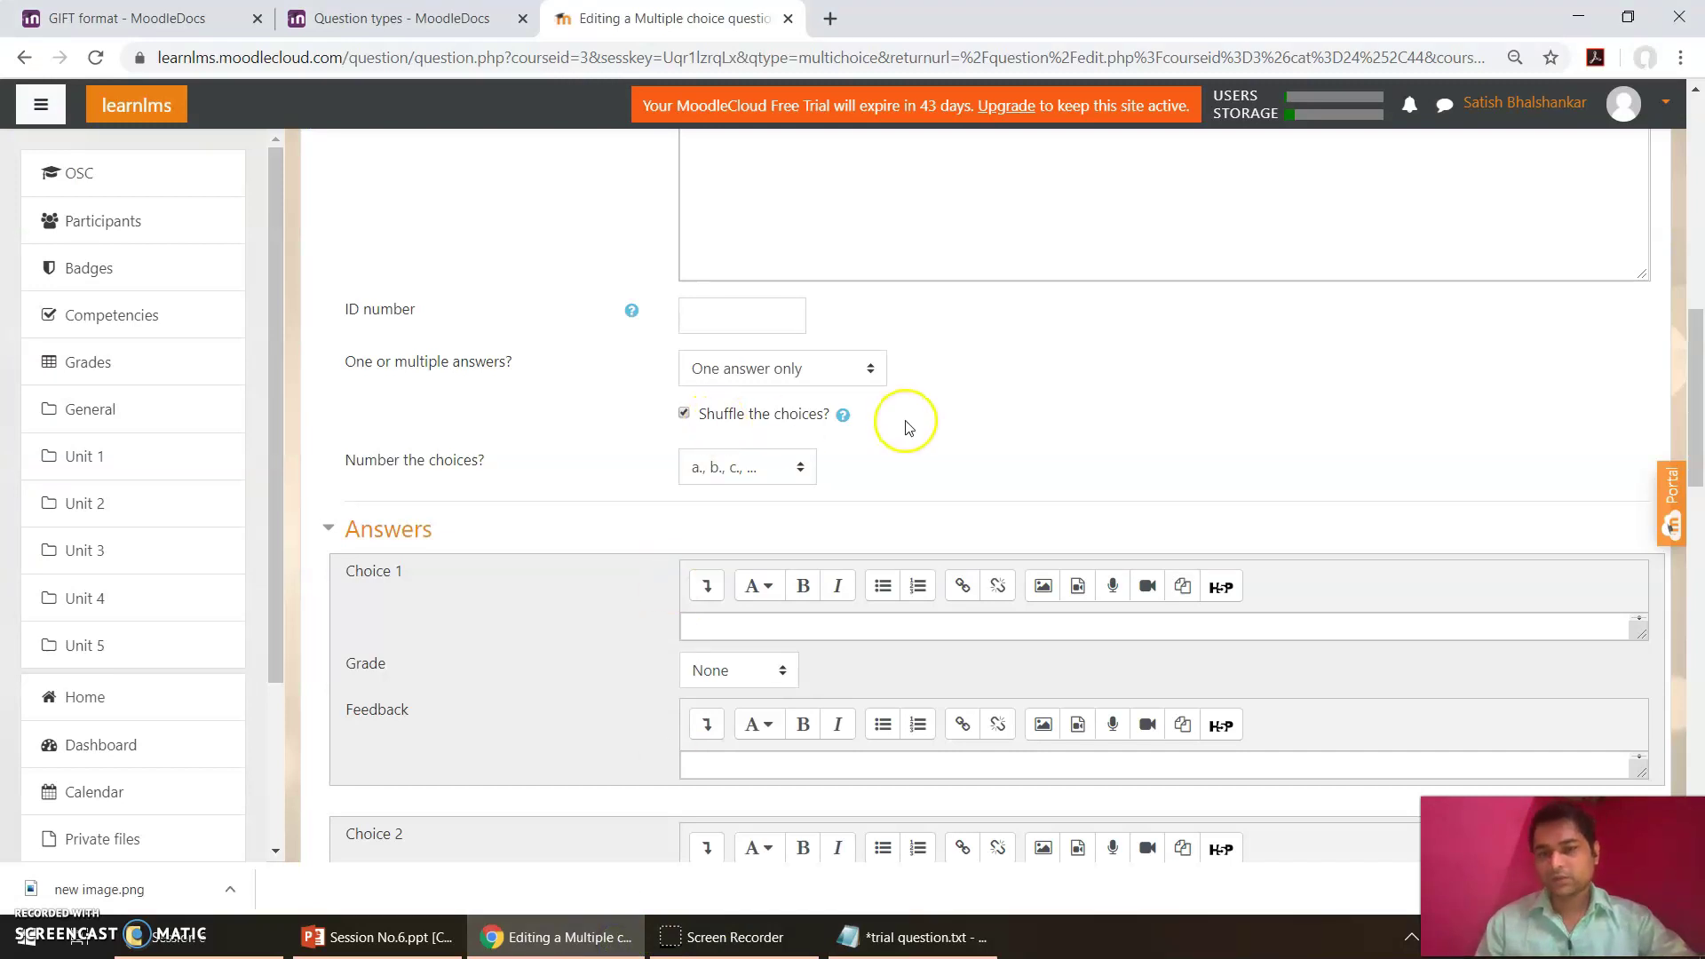
{"action": "scroll", "coordinate": [892, 424], "scroll_direction": "down", "scroll_amount": 2}
{"action": "scroll", "coordinate": [891, 426], "scroll_direction": "down", "scroll_amount": 1}
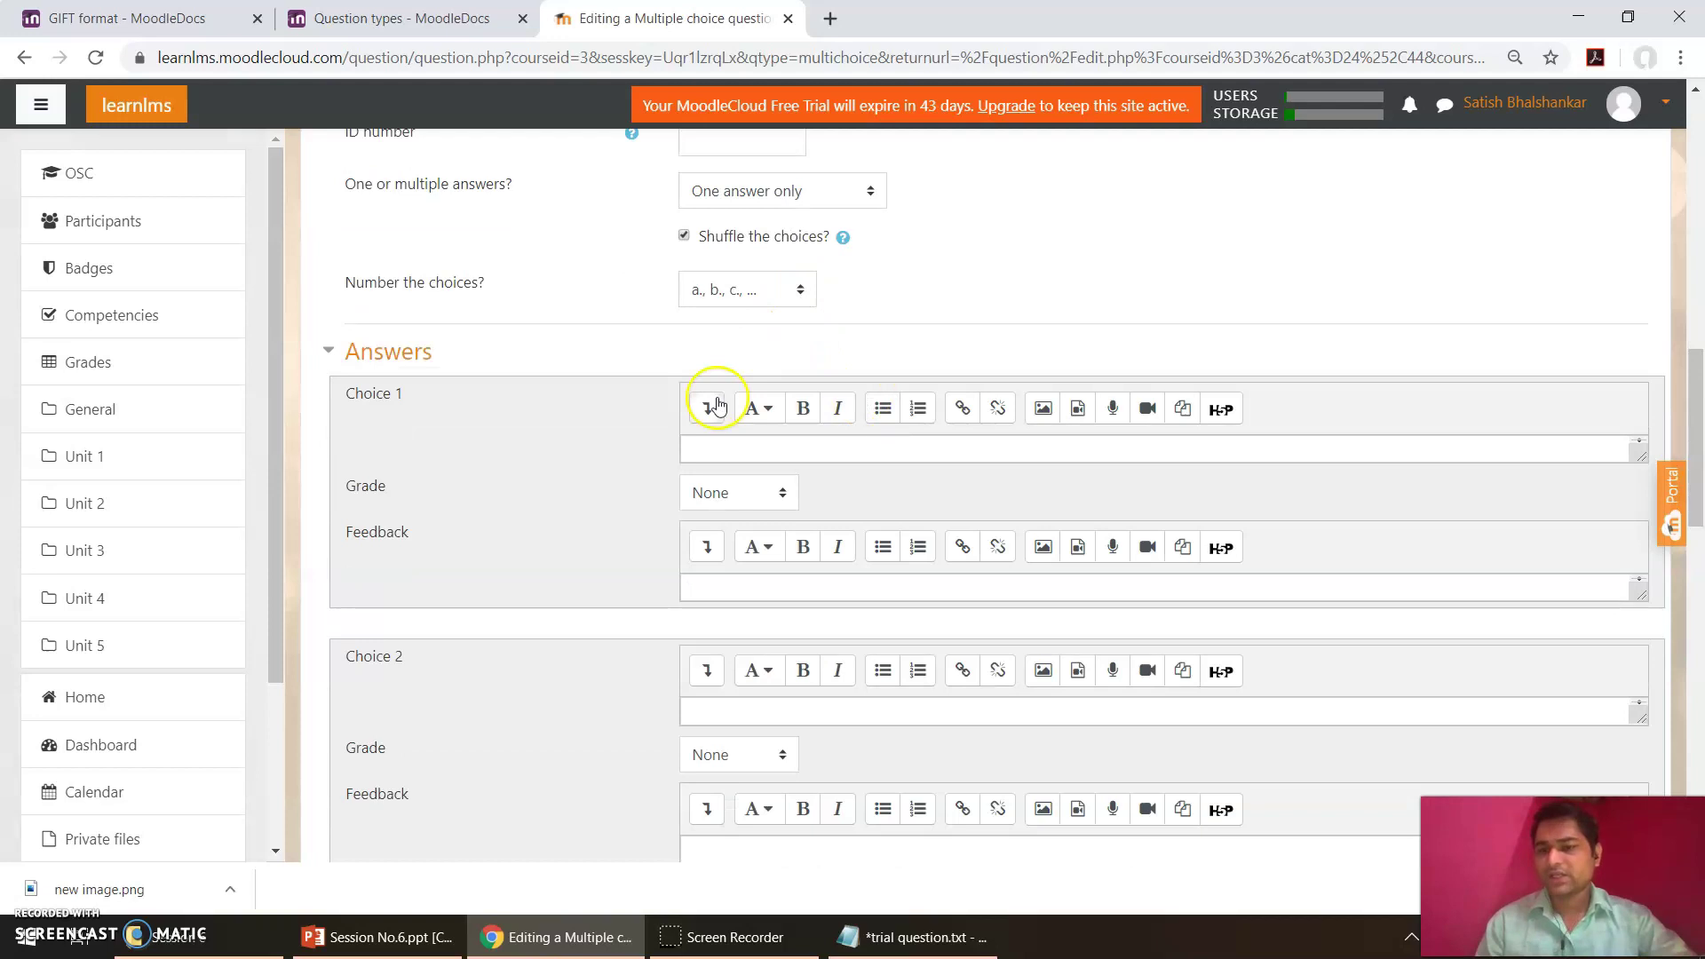
{"action": "left_click", "coordinate": [852, 937]}
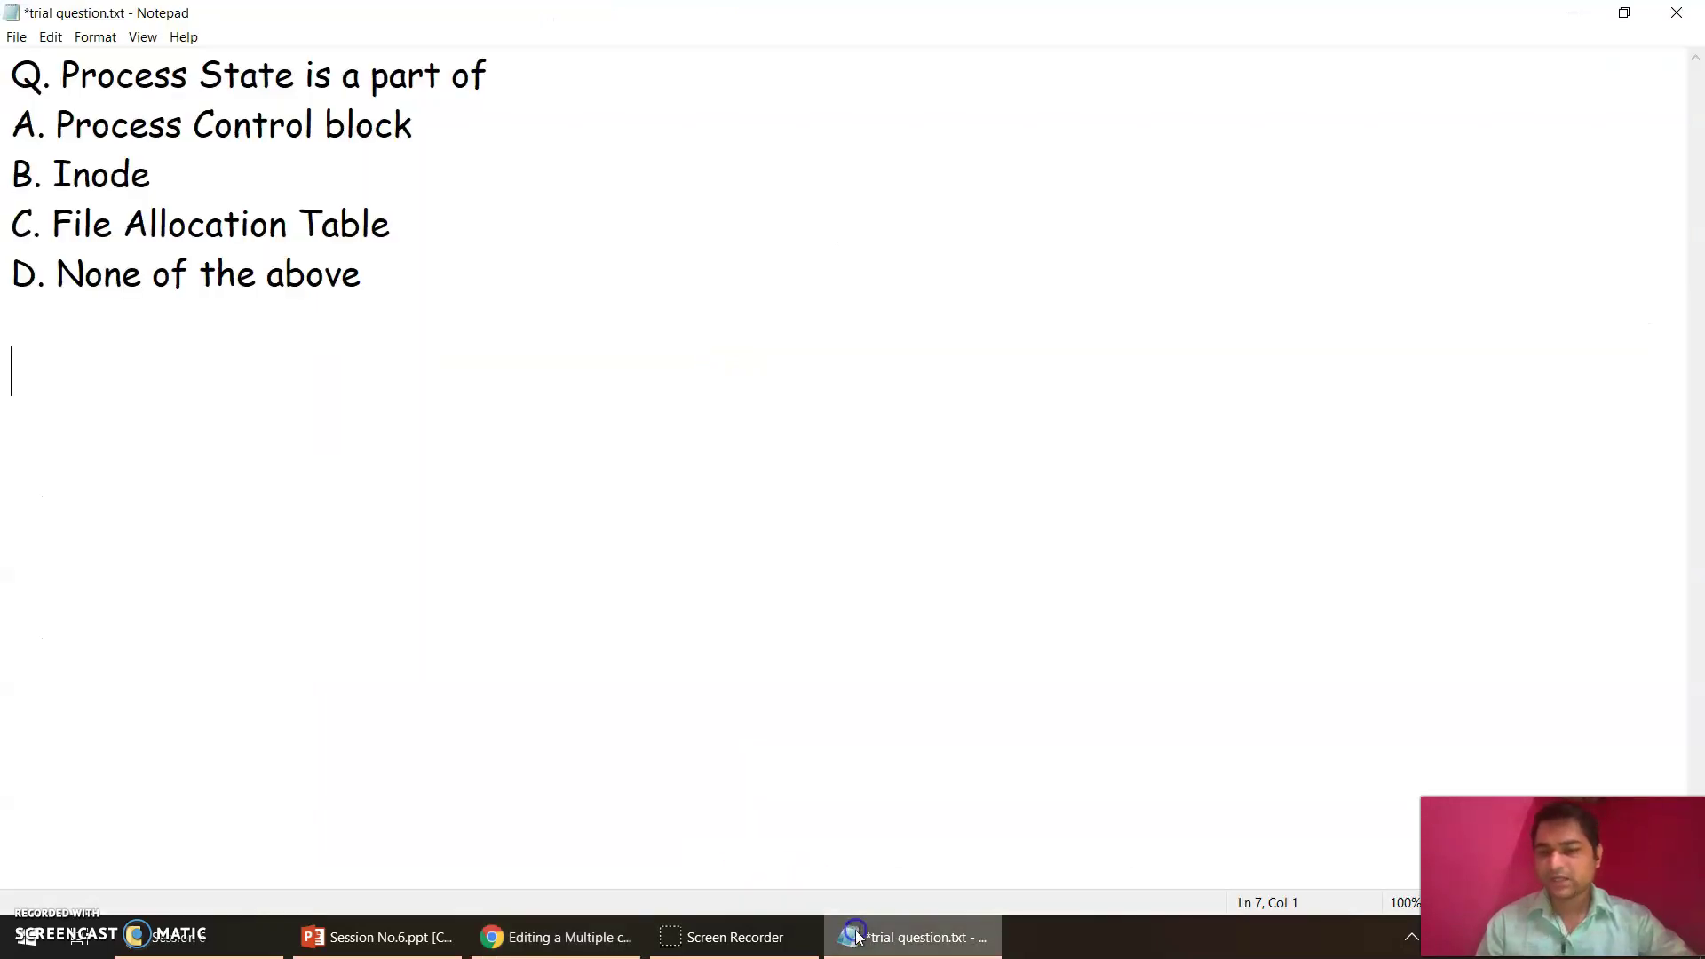
{"action": "left_click", "coordinate": [857, 936]}
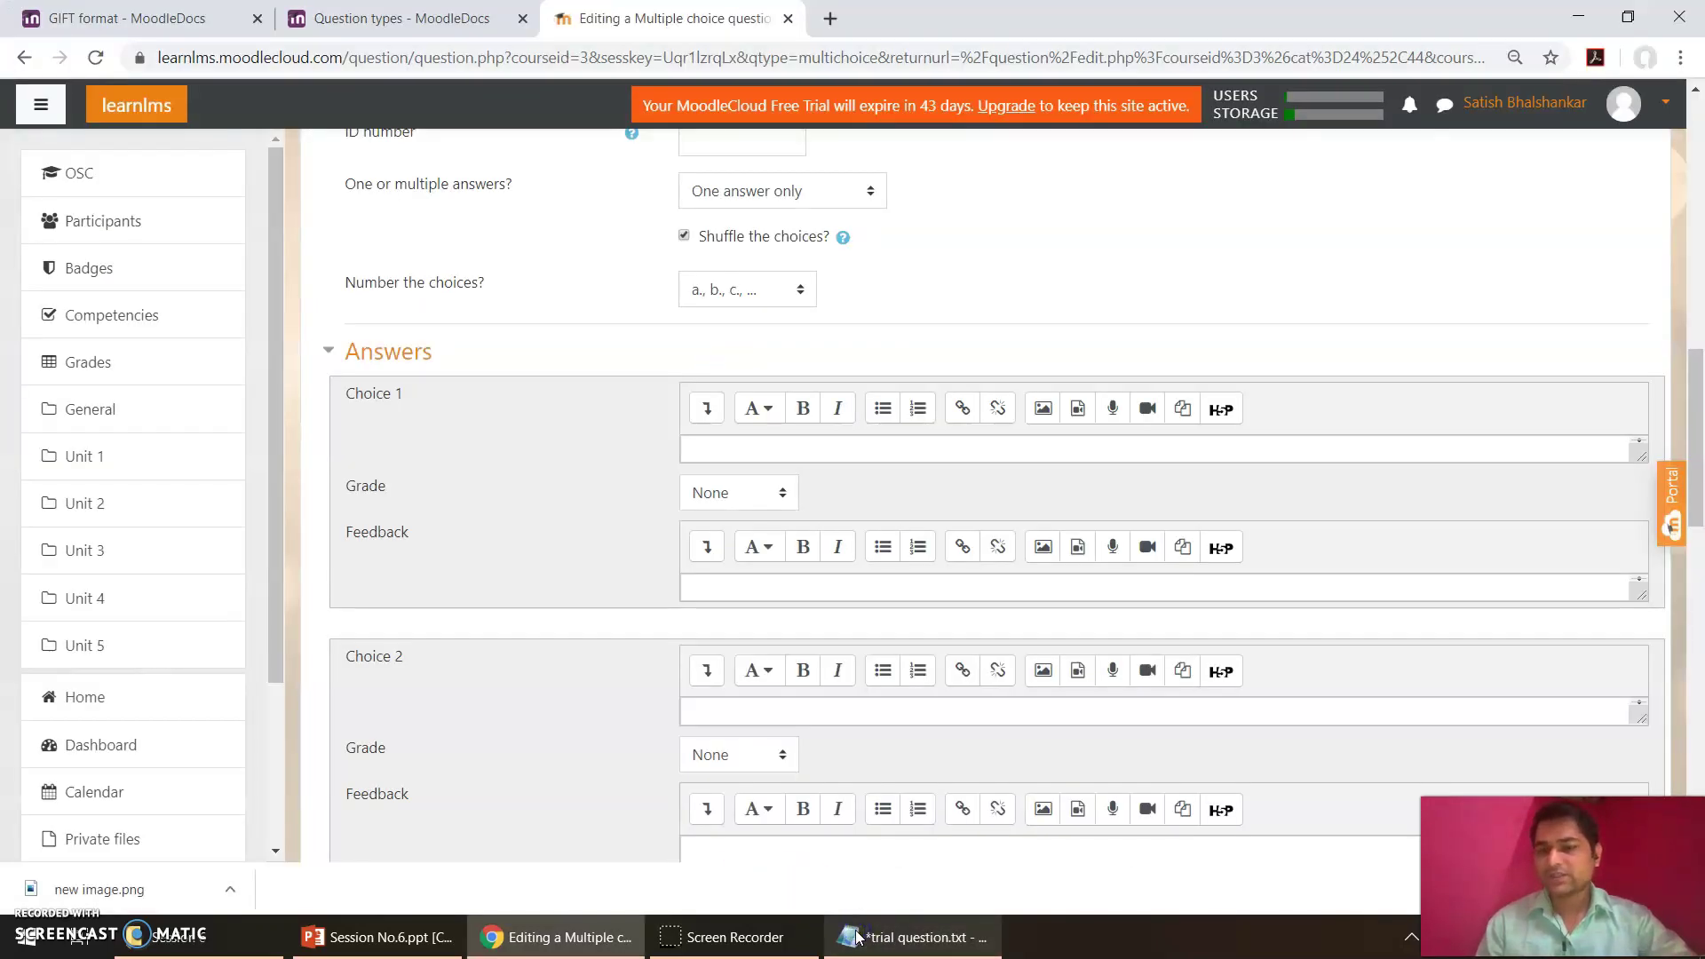
{"action": "left_click", "coordinate": [915, 937]}
{"action": "left_click", "coordinate": [423, 252]}
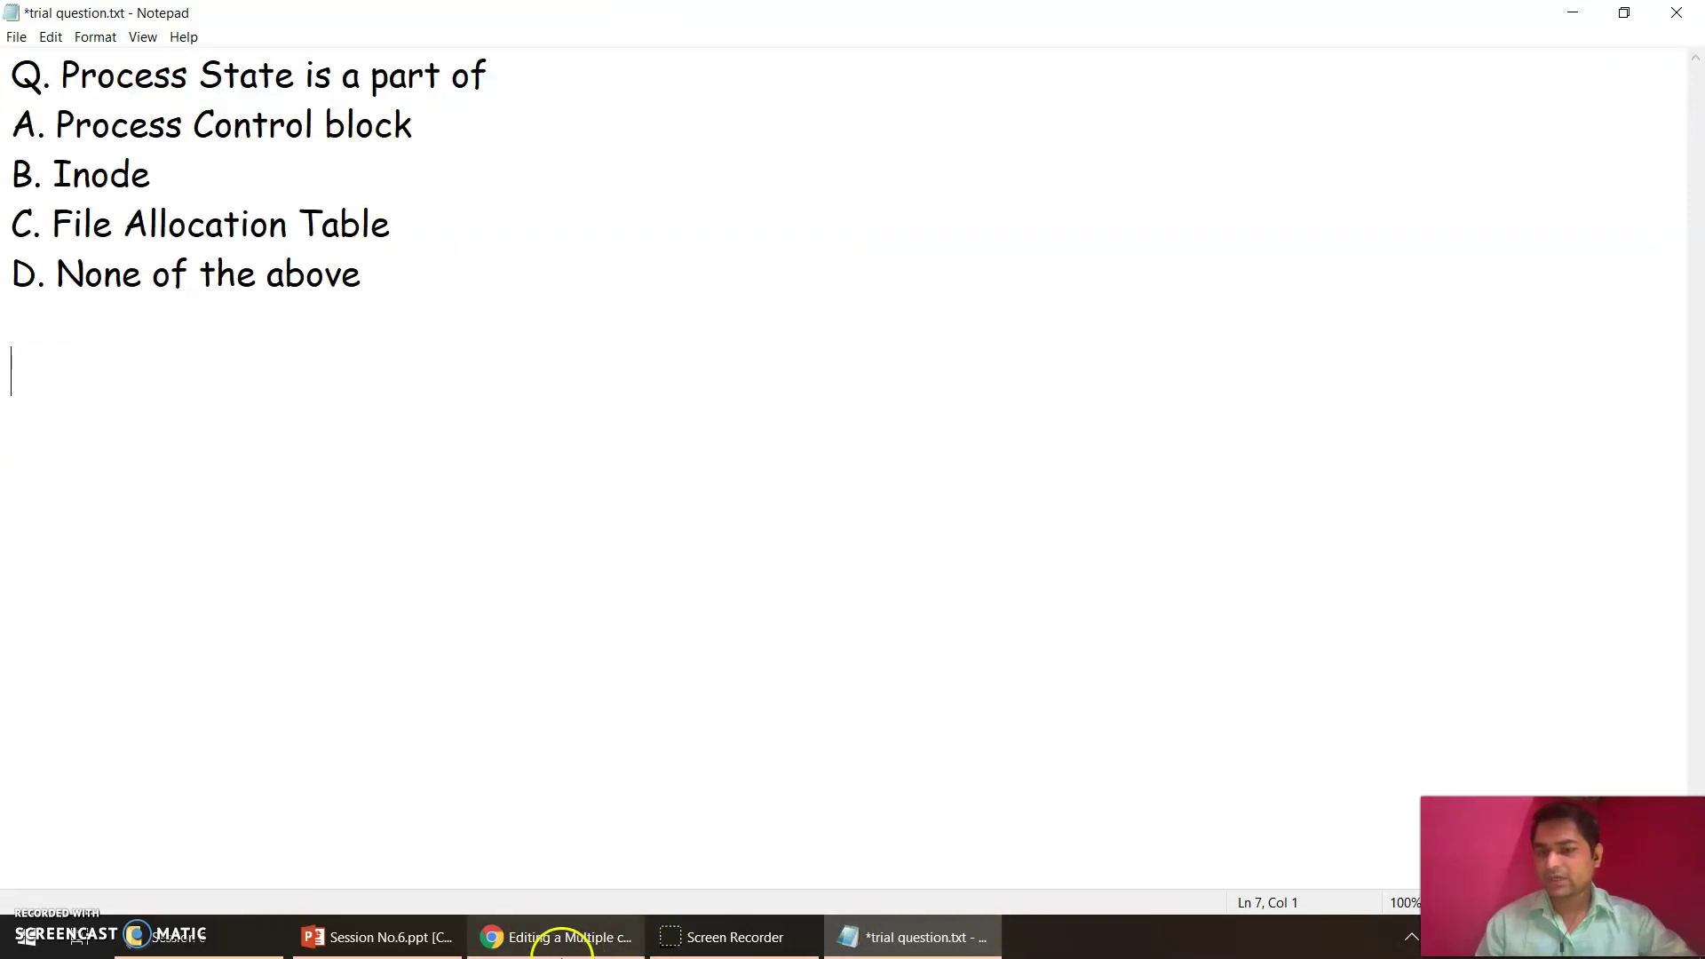
{"action": "left_click", "coordinate": [561, 936]}
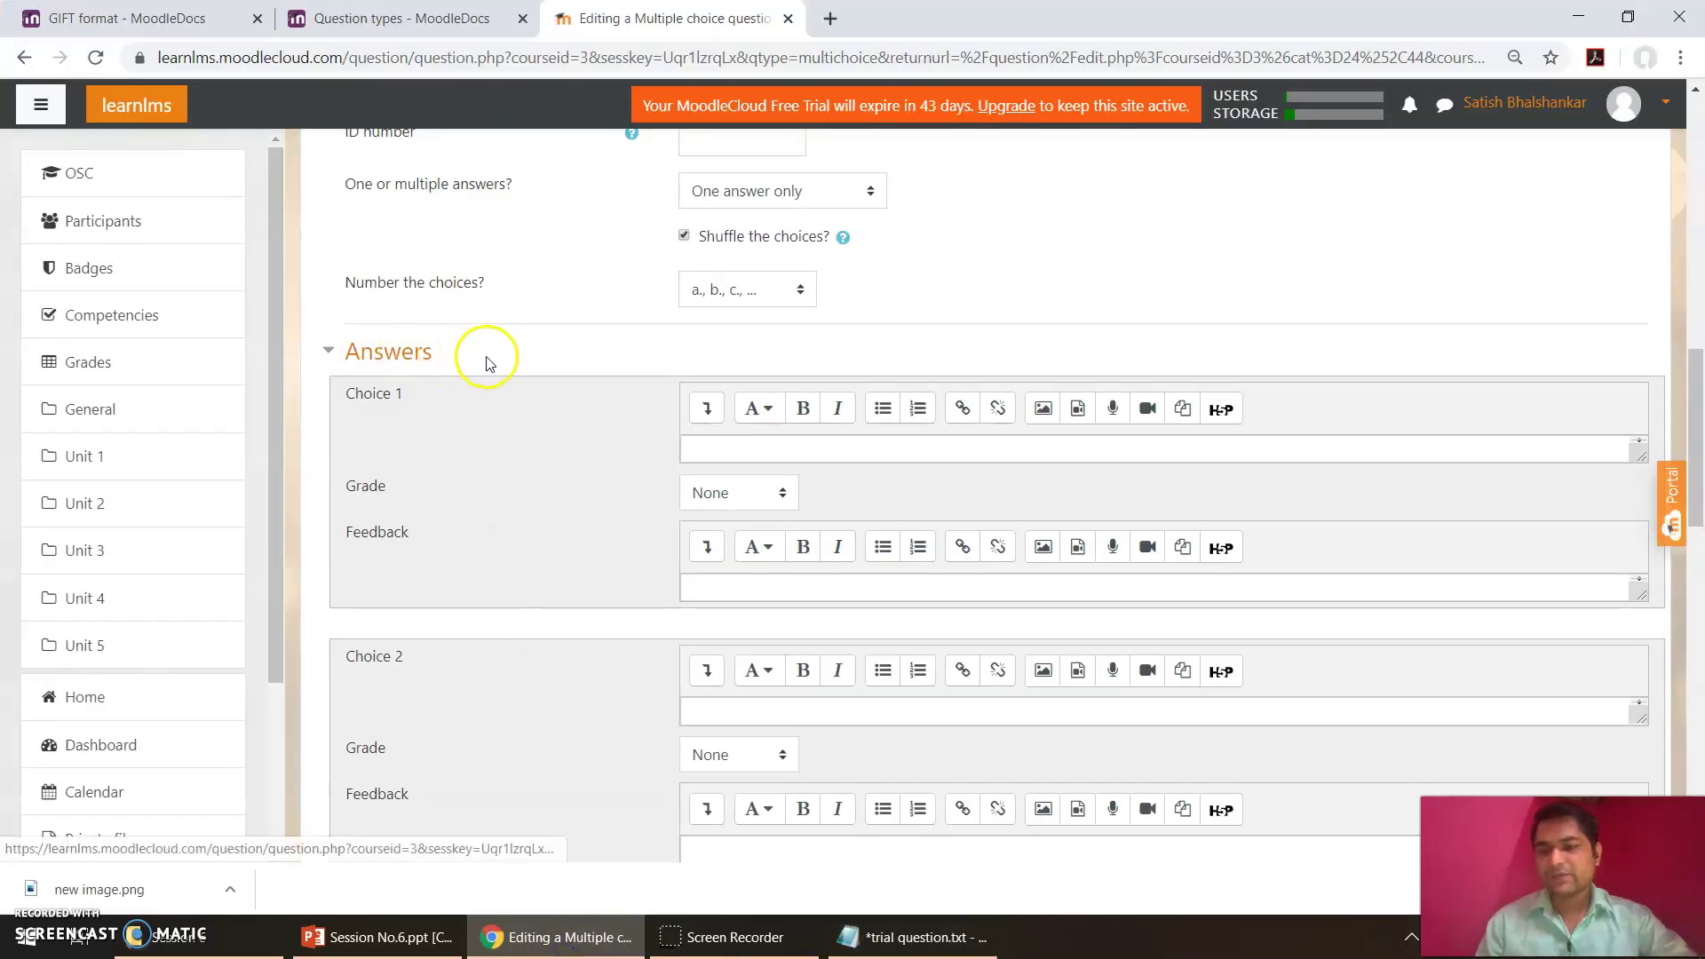
{"action": "scroll", "coordinate": [498, 471], "scroll_direction": "down", "scroll_amount": 1}
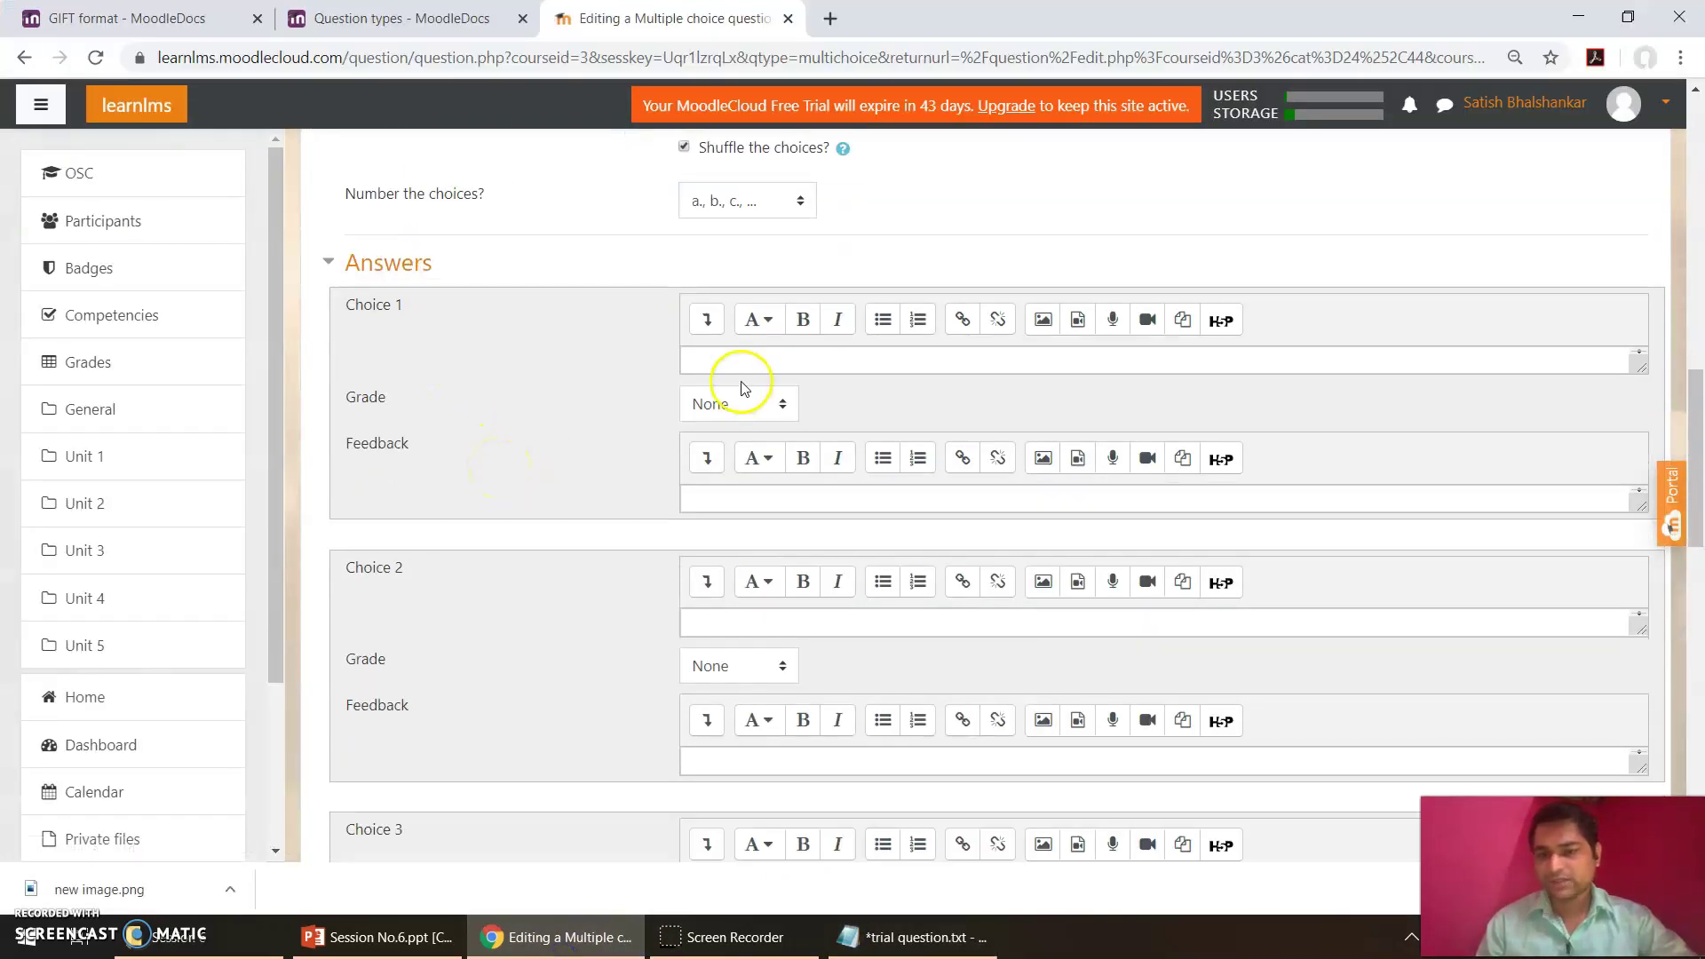
Step: Copy "Process Control block" from option A in trial question.txt without its "A." prefix, and return to the browser
{"action": "left_click", "coordinate": [898, 949]}
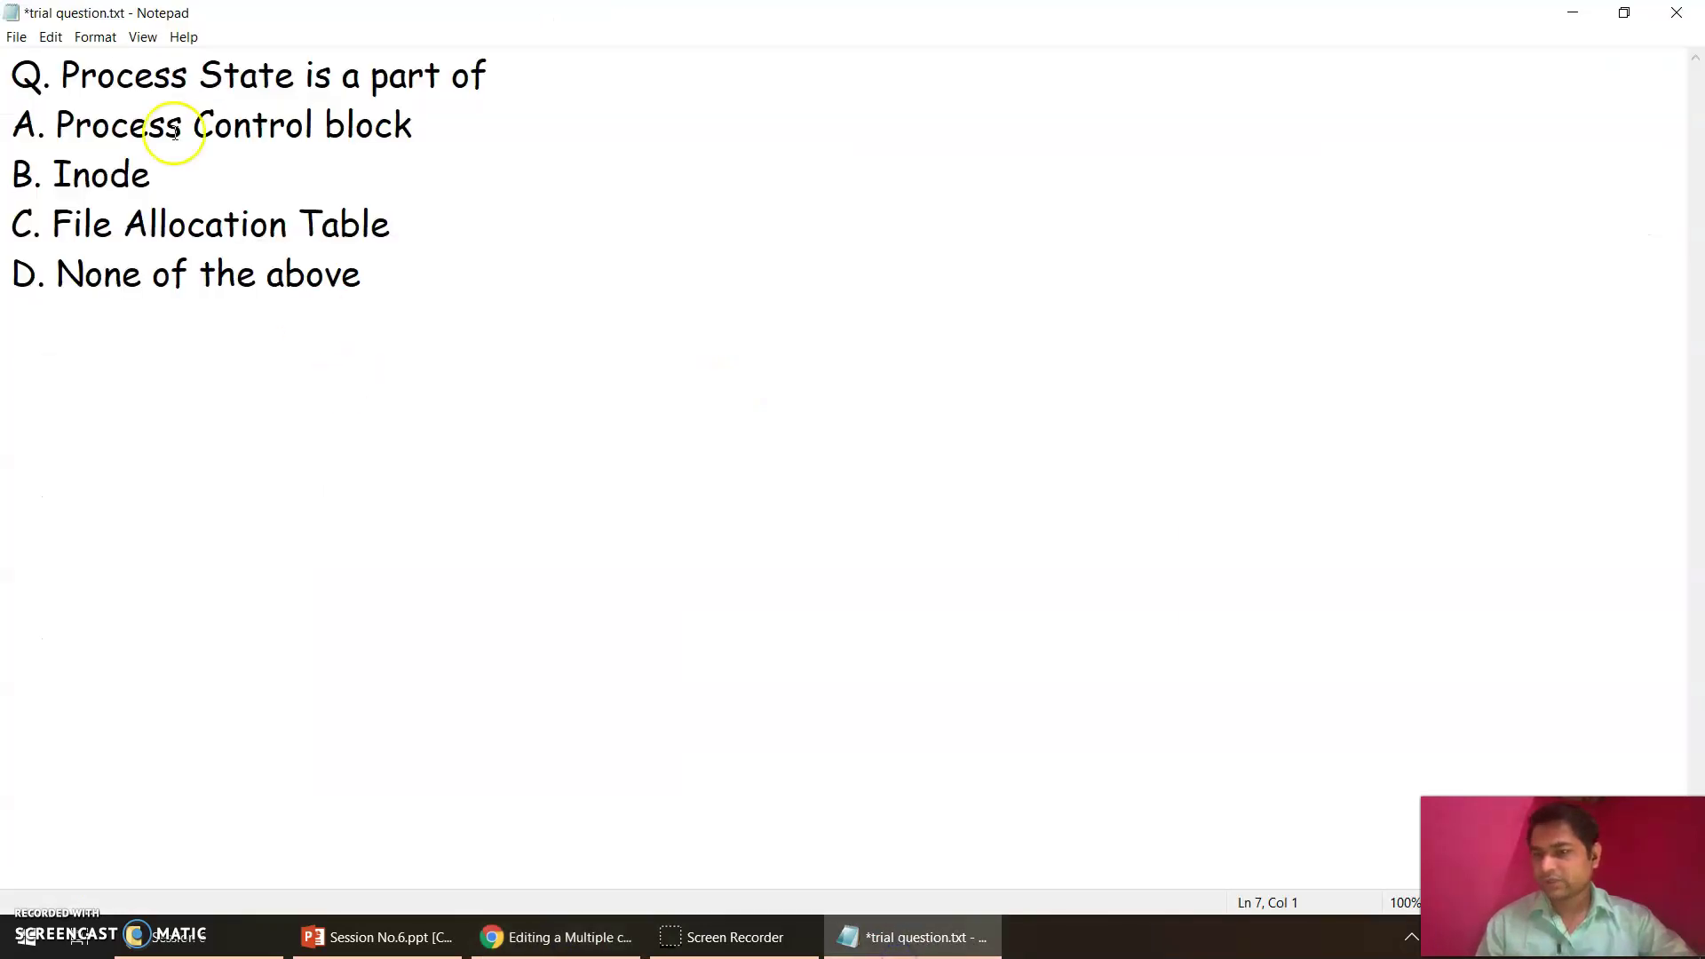
{"action": "left_click", "coordinate": [59, 100]}
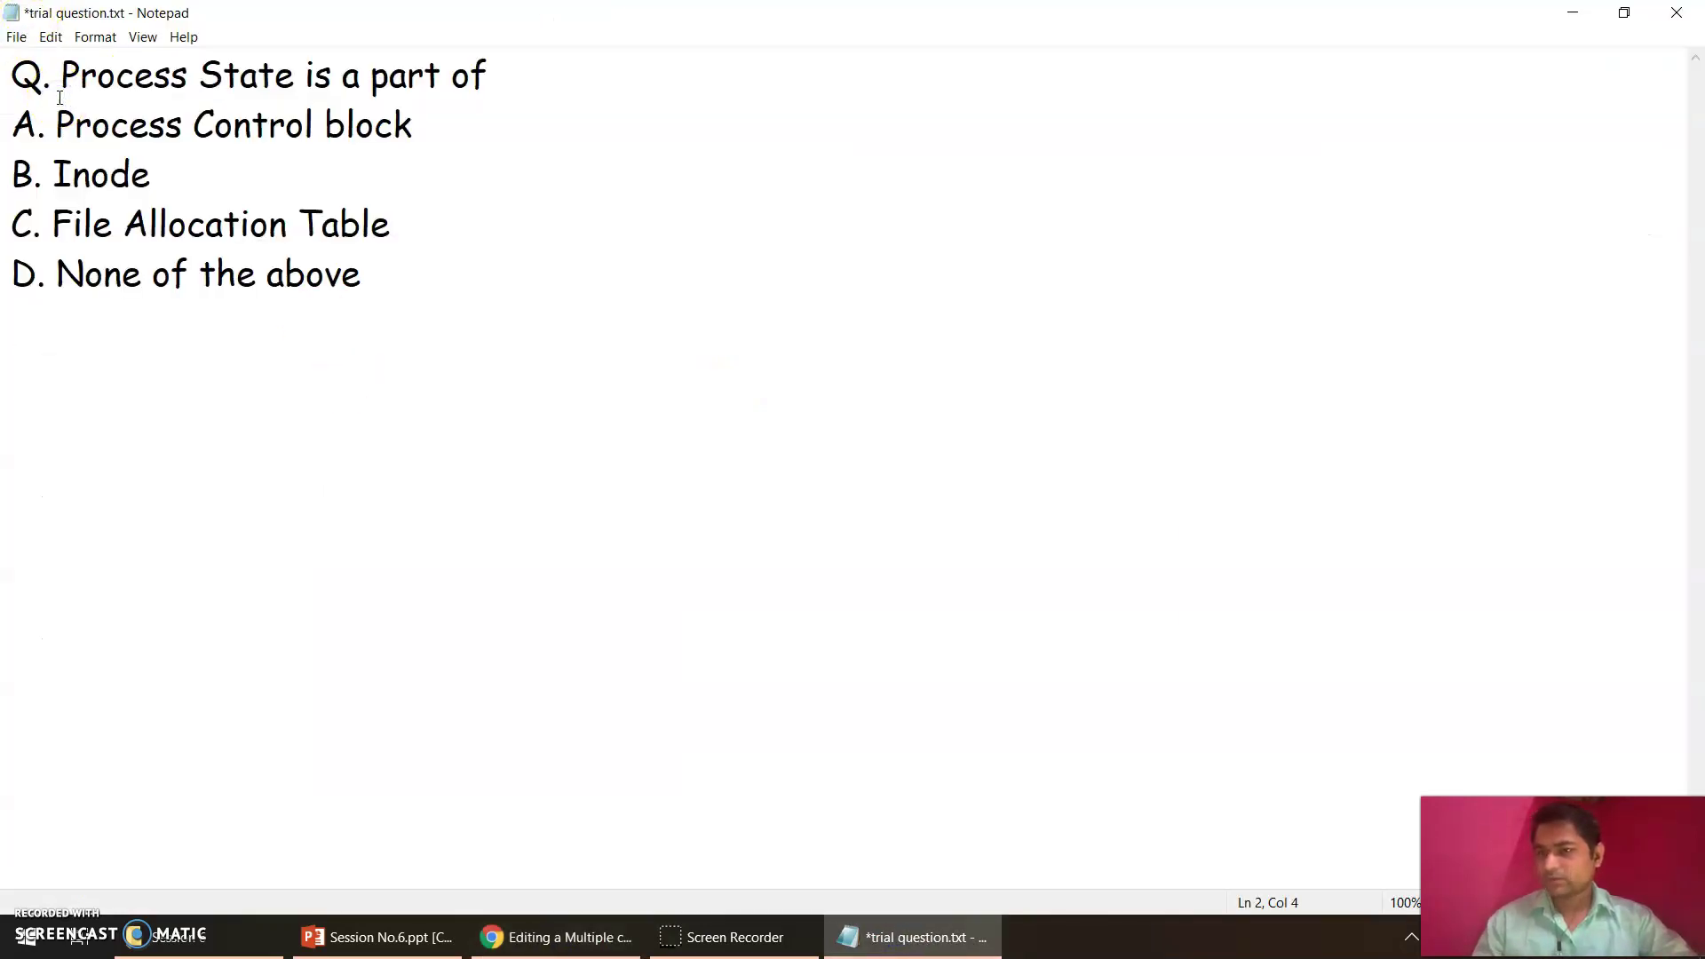
{"action": "key", "text": "shift+End"}
{"action": "key", "text": "ctrl+c"}
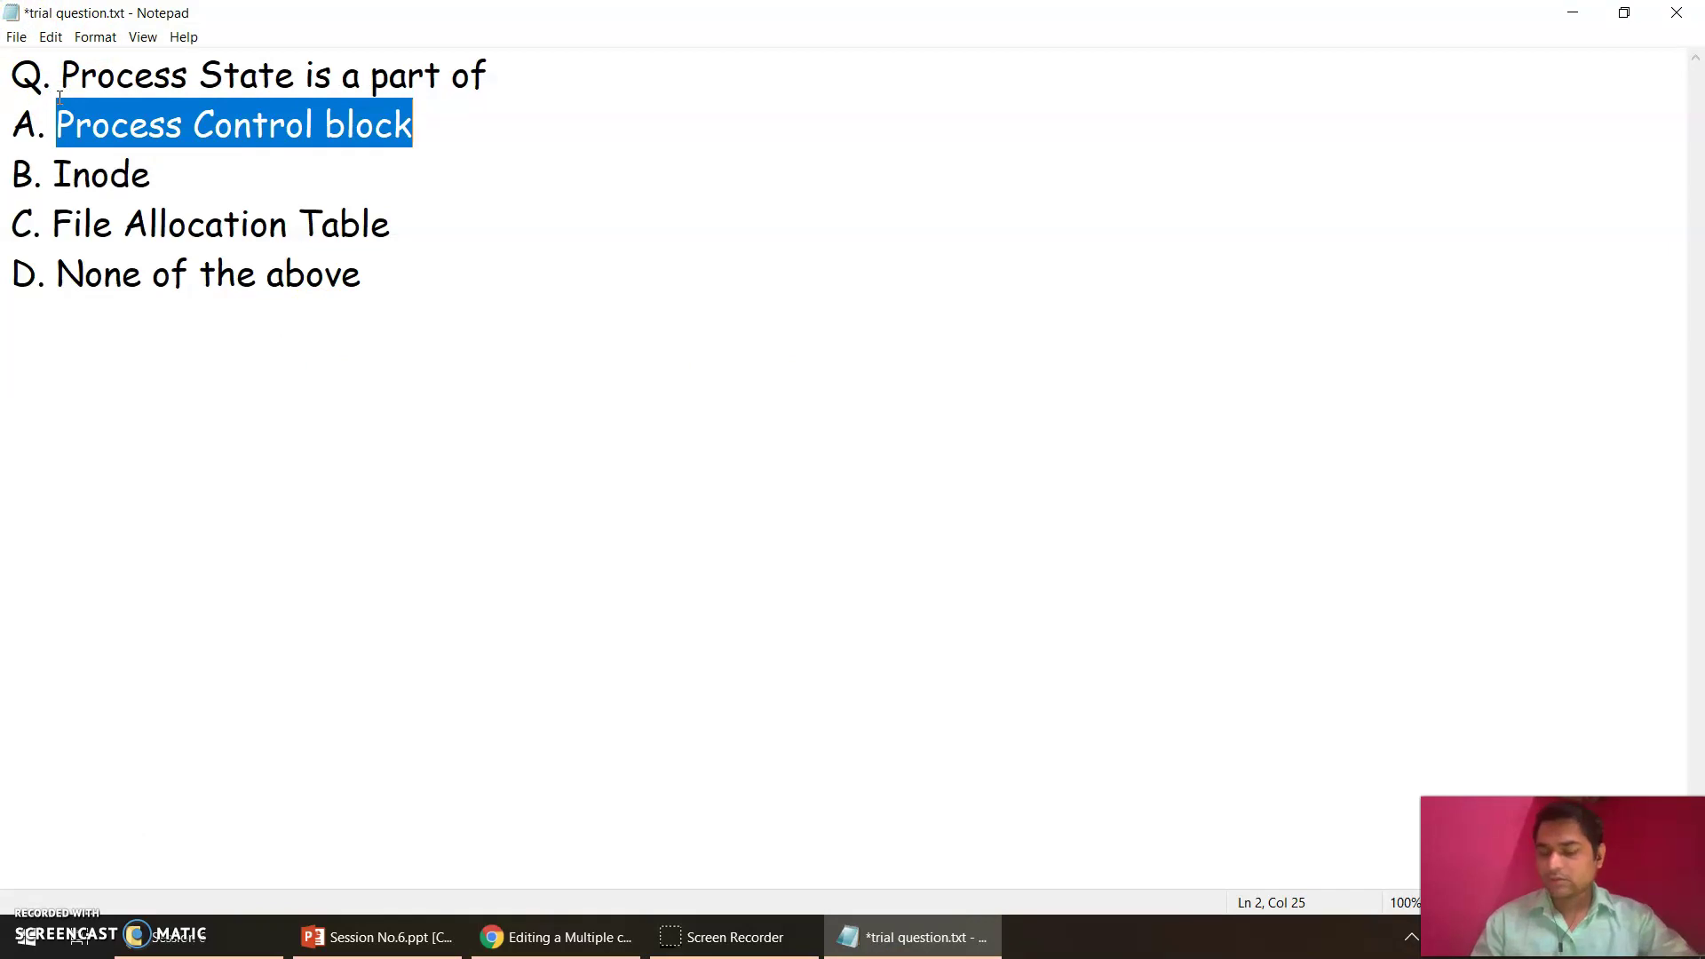
{"action": "left_click", "coordinate": [613, 936]}
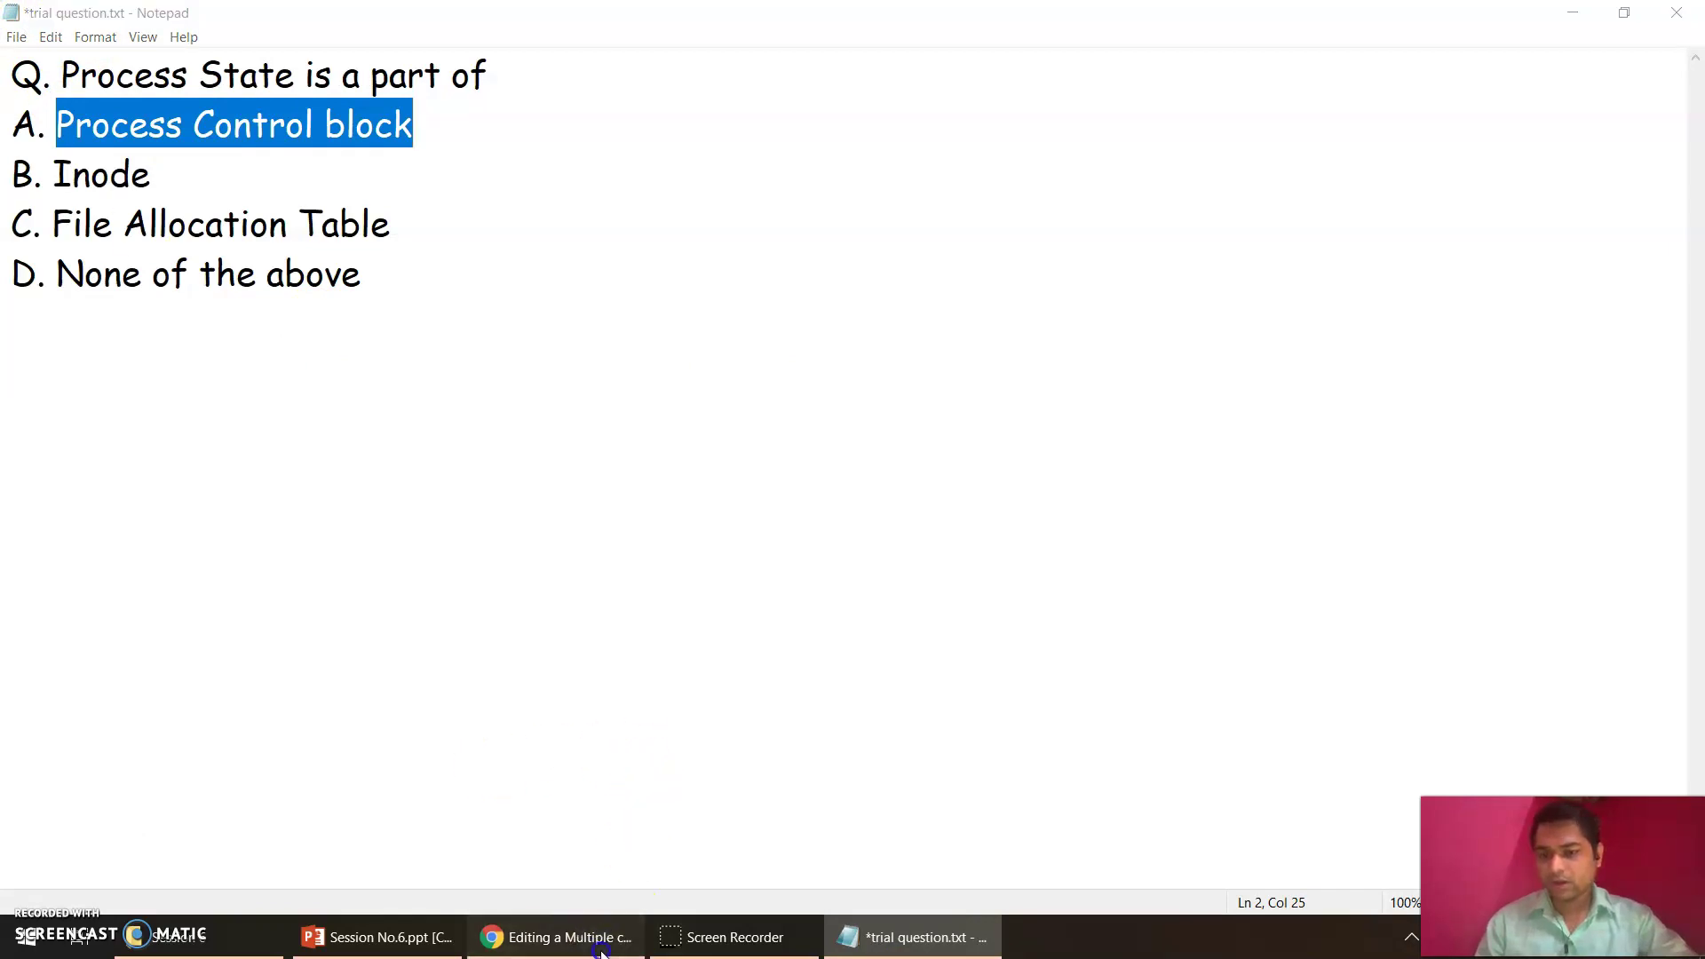
Step: Paste "Process Control block" as the answer text of Choice 1 and set its grade to 100%
{"action": "left_click", "coordinate": [724, 364]}
{"action": "key", "text": "ctrl+v"}
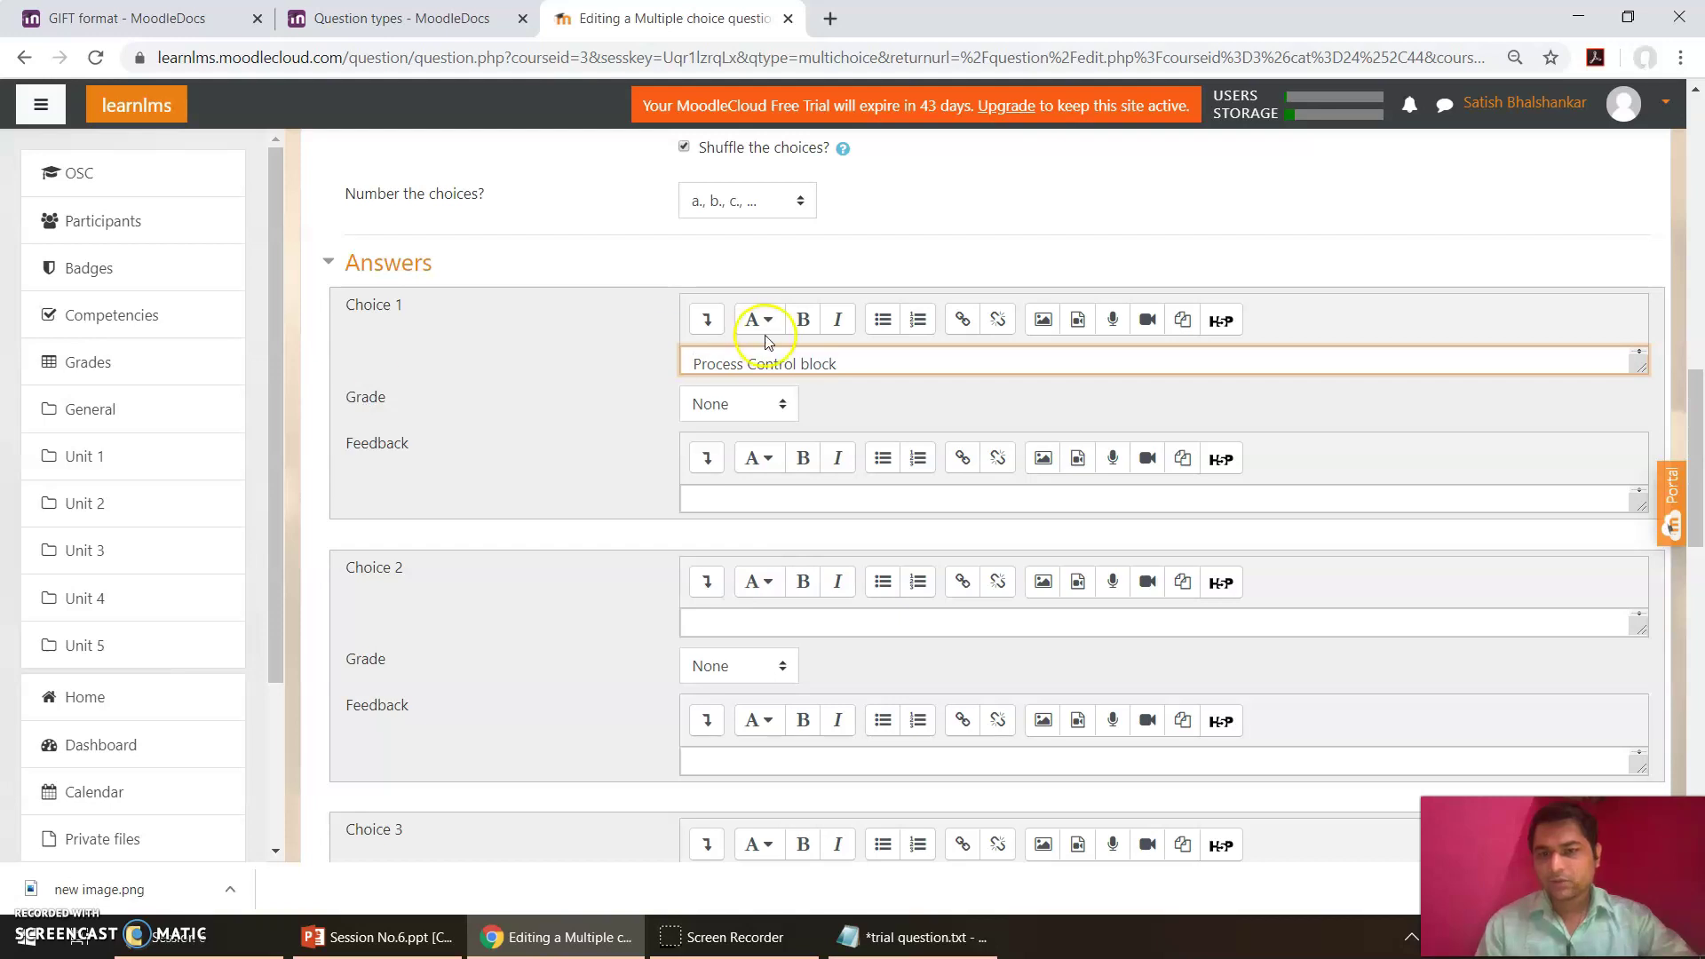
{"action": "left_click", "coordinate": [769, 404]}
{"action": "key", "text": "Down"}
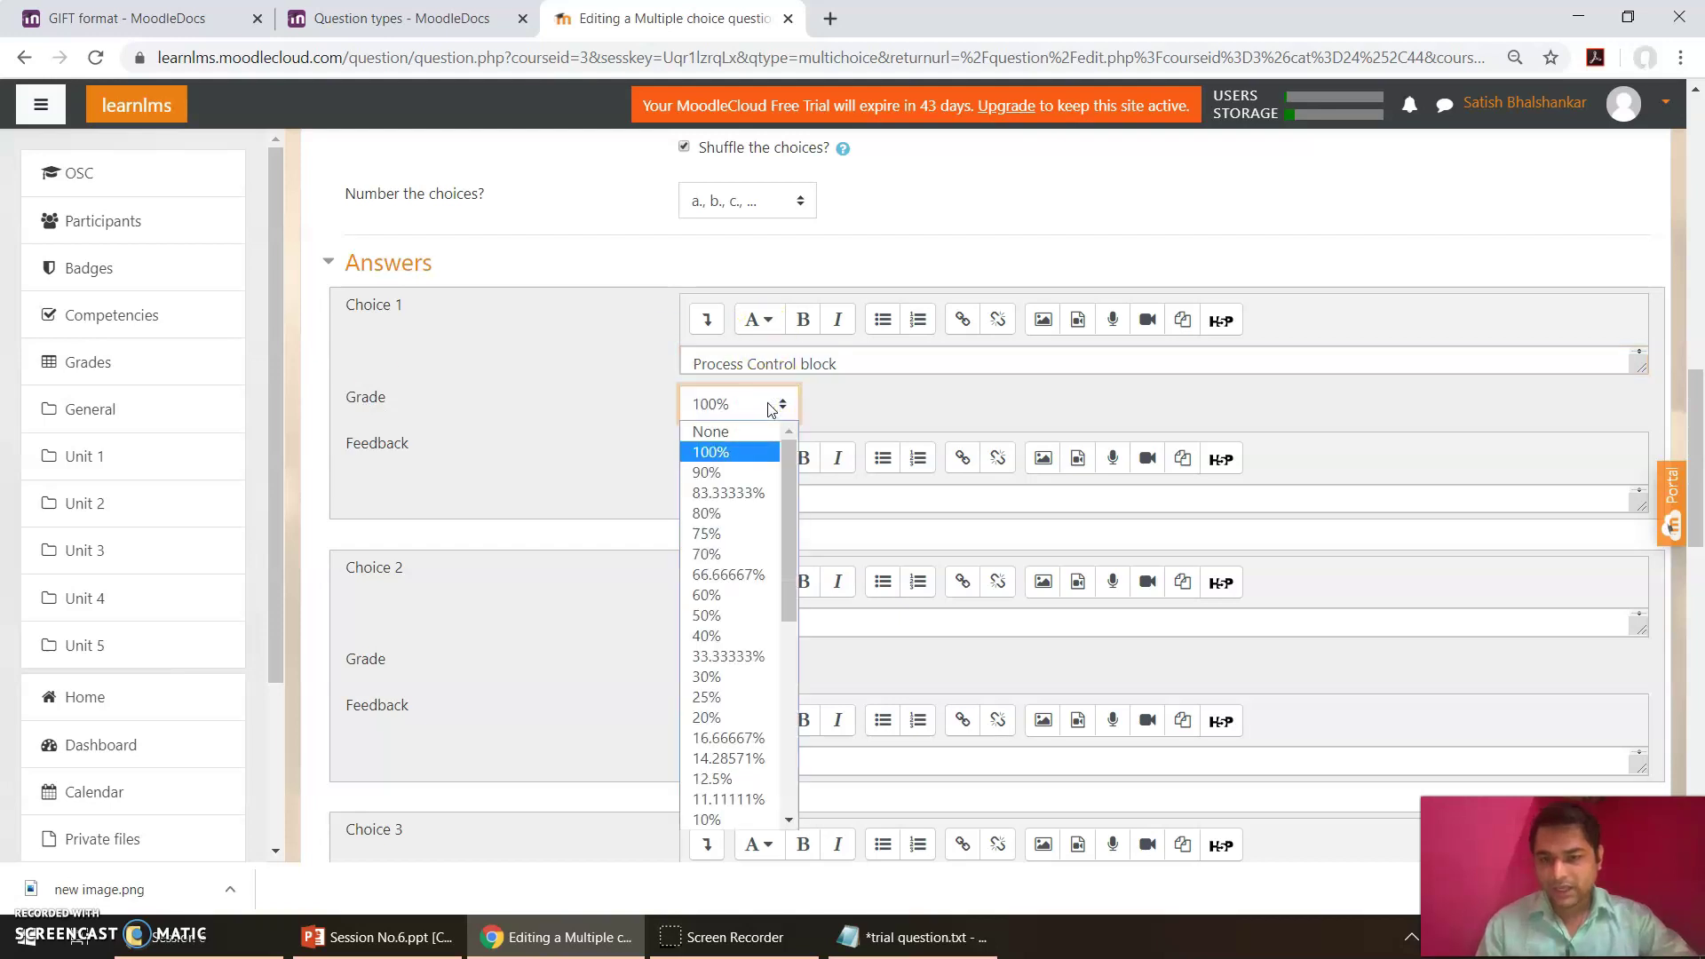
{"action": "left_click", "coordinate": [769, 404]}
{"action": "left_click", "coordinate": [937, 408]}
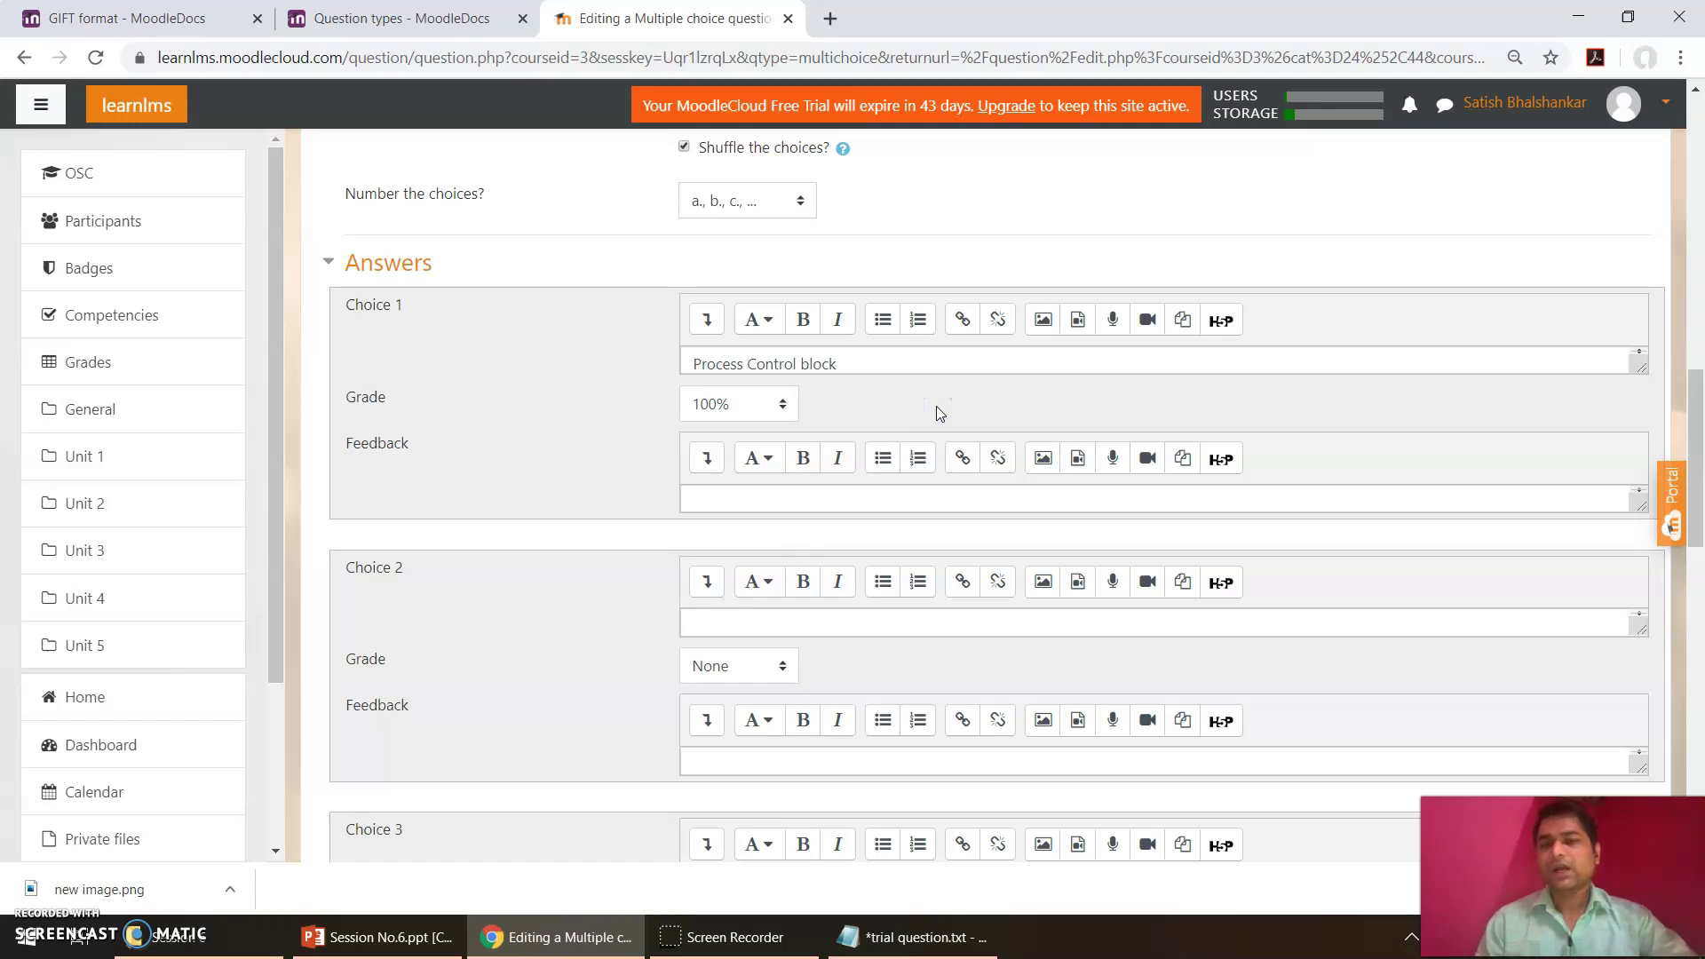
Step: Enter "That's the Right Choice" as the feedback for Choice 1
{"action": "left_click", "coordinate": [935, 407]}
{"action": "scroll", "coordinate": [935, 406], "scroll_direction": "down", "scroll_amount": 1}
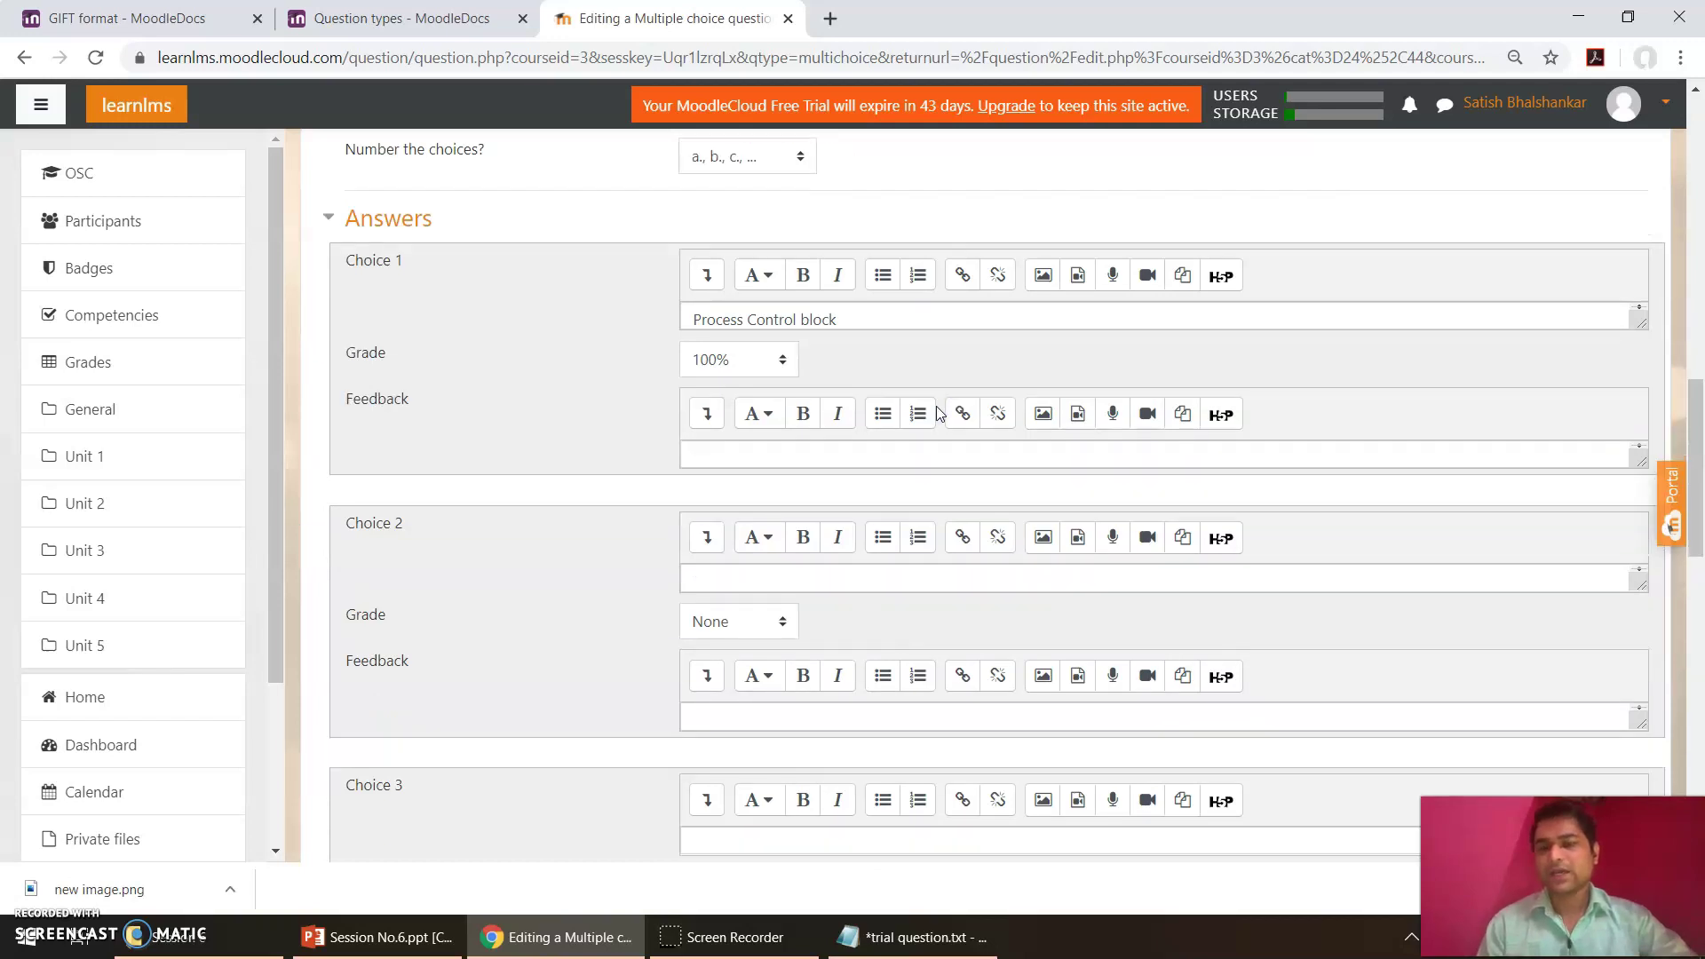
{"action": "scroll", "coordinate": [936, 408], "scroll_direction": "down", "scroll_amount": 2}
{"action": "left_click", "coordinate": [796, 353]}
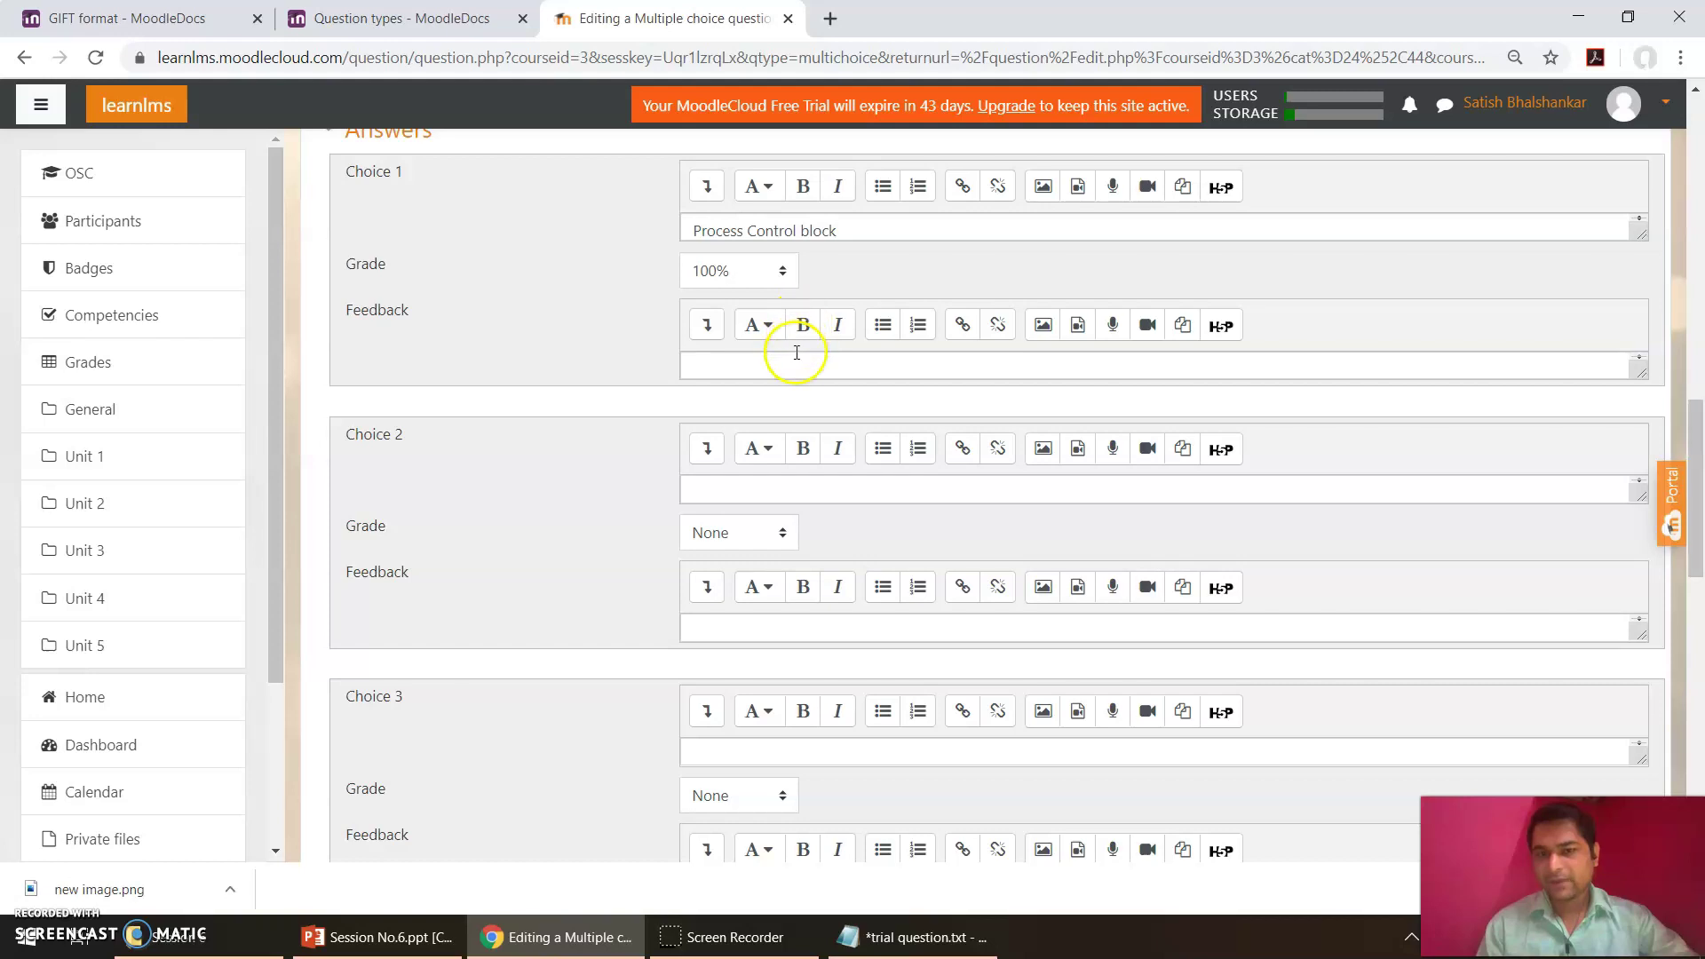
{"action": "left_click", "coordinate": [780, 365]}
{"action": "type", "text": "th"}
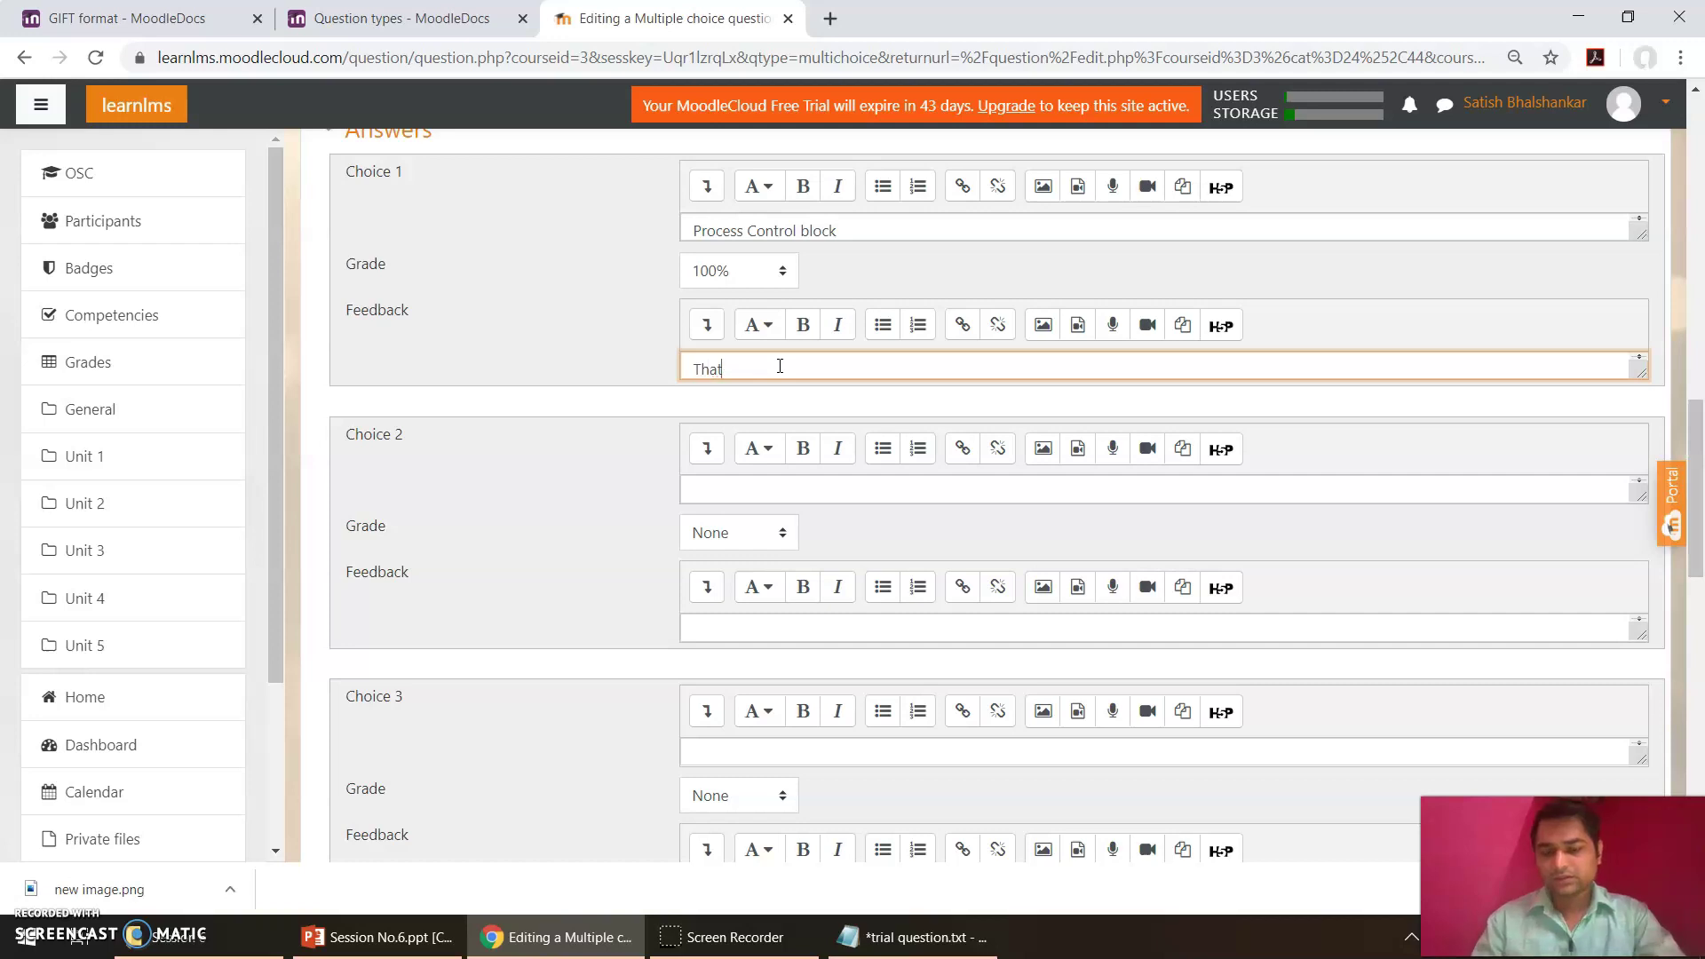
{"action": "type", "text": "at's the Right Choice"}
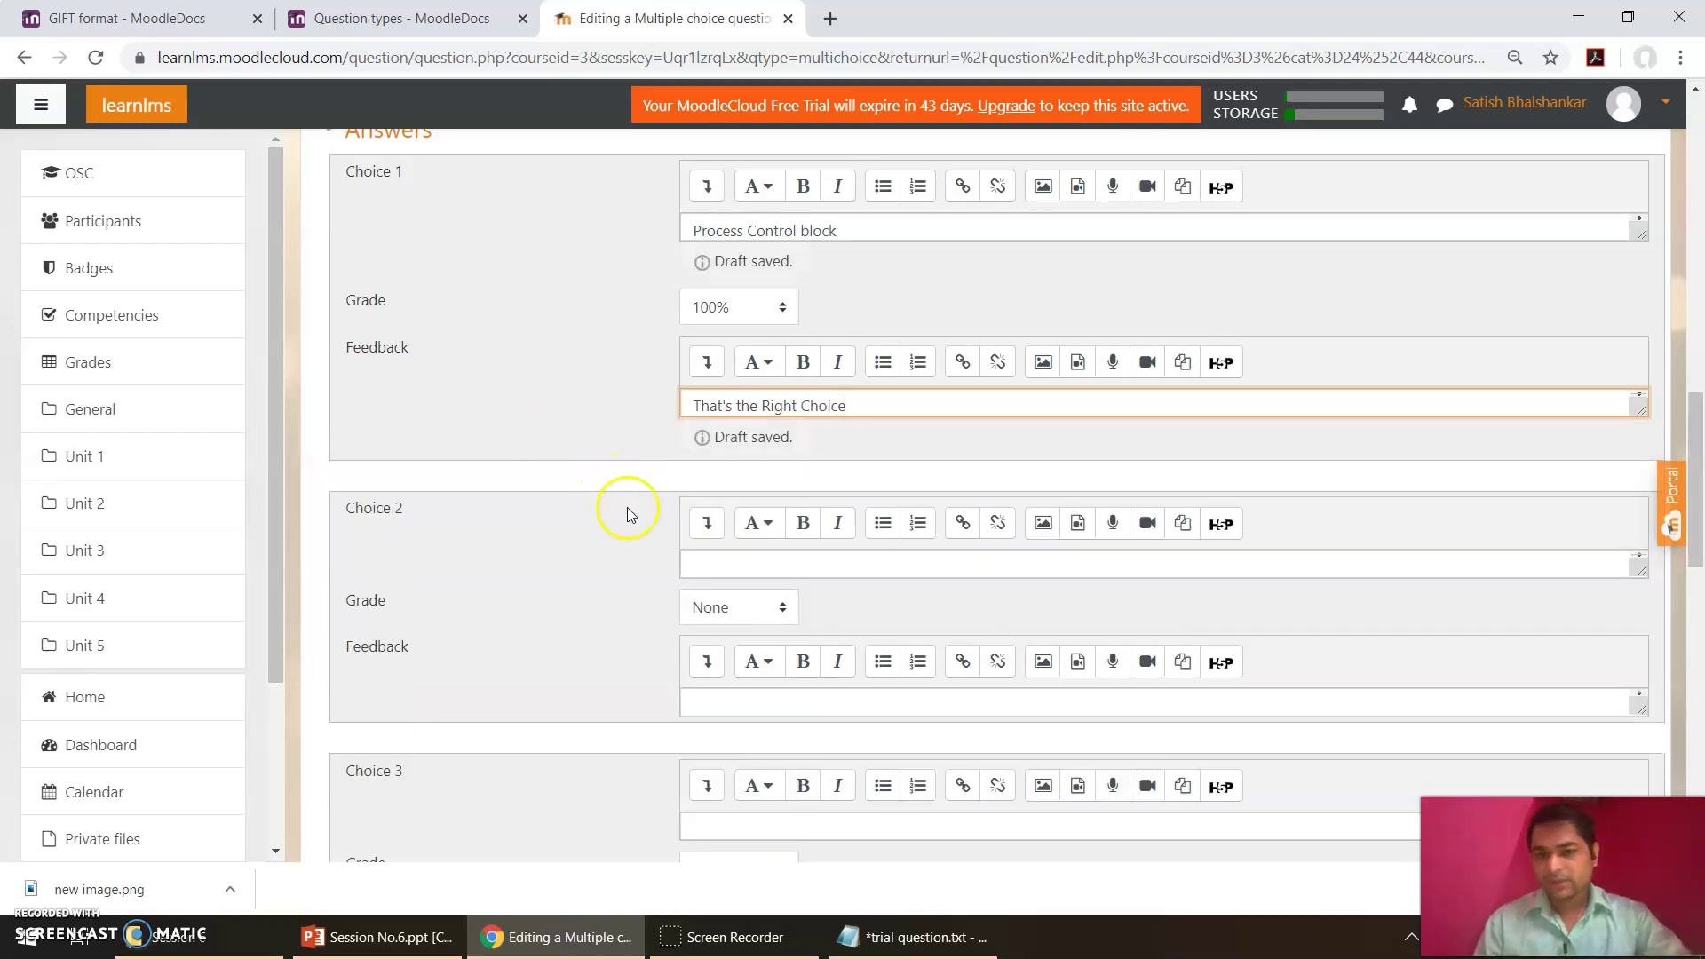
Step: Copy "Inode" from option B in trial question.txt and paste it in the browser as the answer text of Choice 2
{"action": "left_click", "coordinate": [914, 937]}
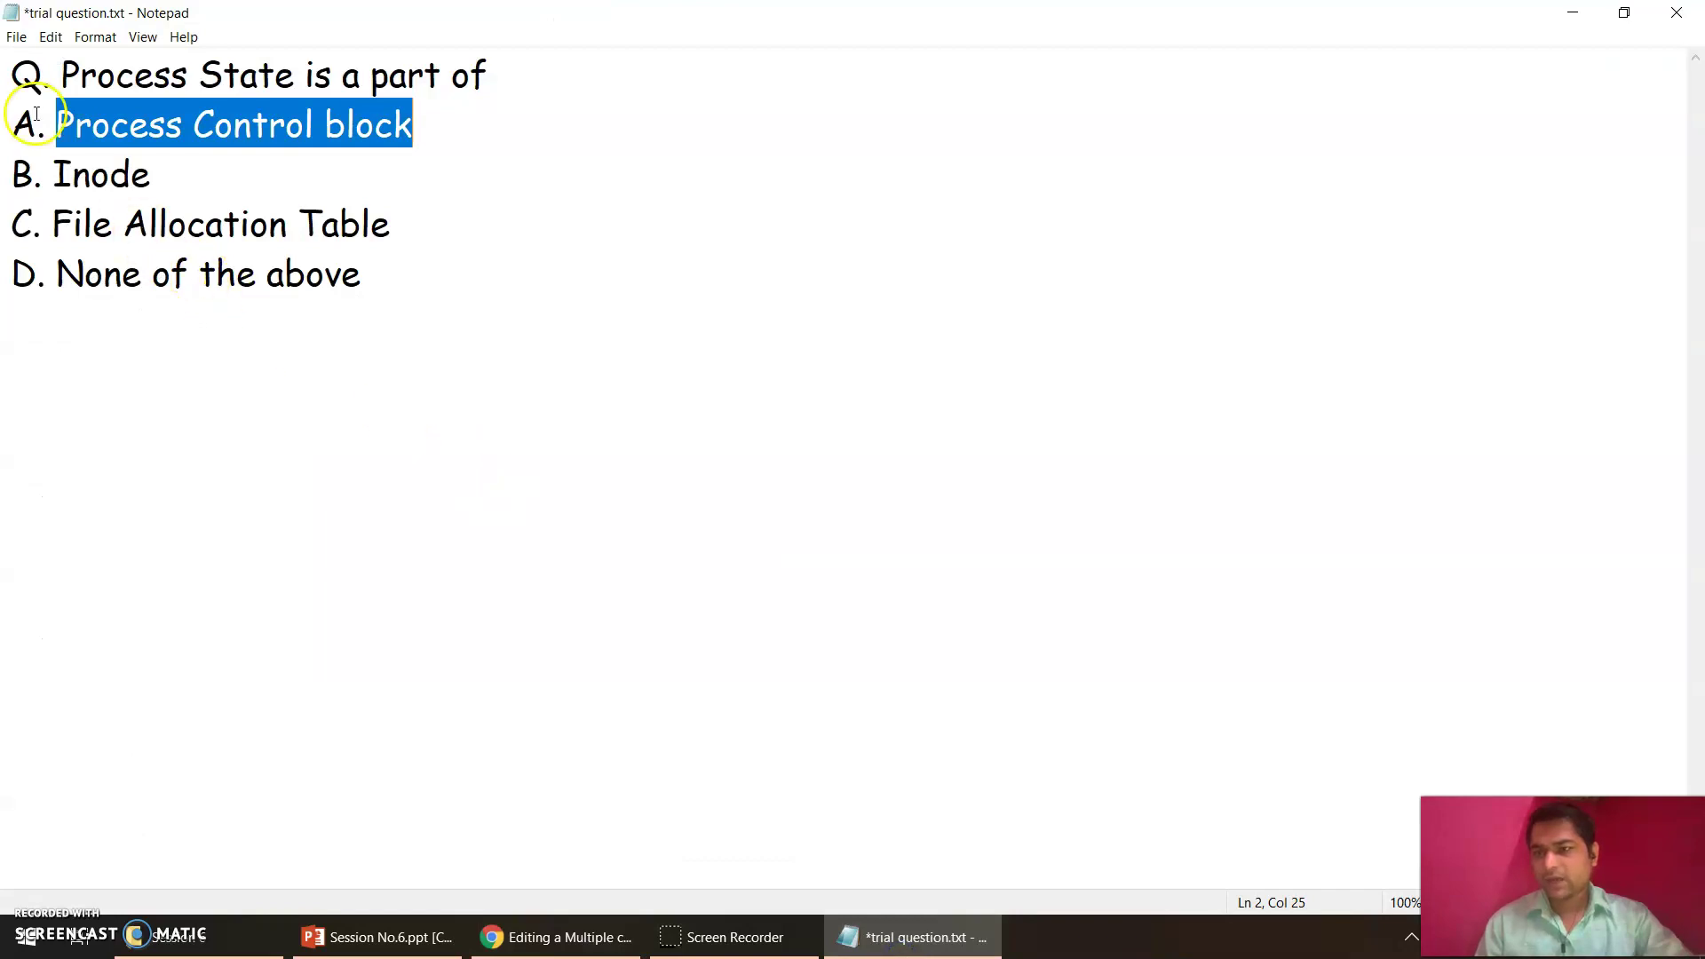
{"action": "double_click", "coordinate": [95, 176]}
{"action": "key", "text": "ctrl+c"}
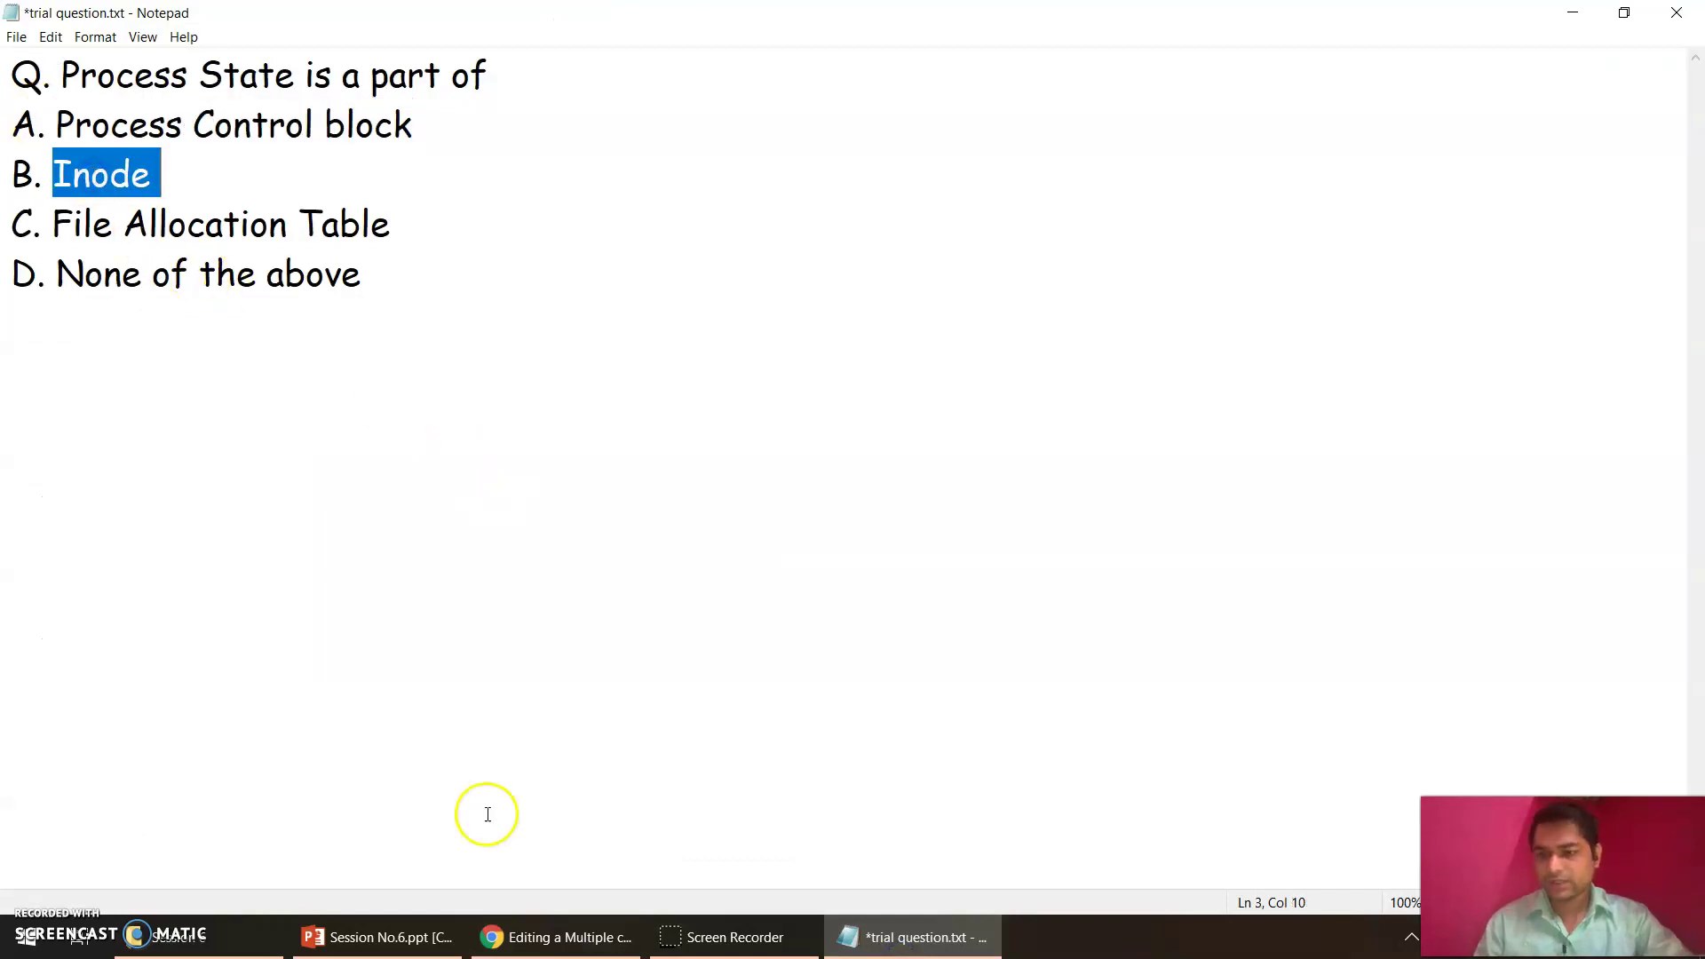
{"action": "left_click", "coordinate": [537, 937]}
{"action": "left_click", "coordinate": [747, 483]}
{"action": "key", "text": "ctrl+v"}
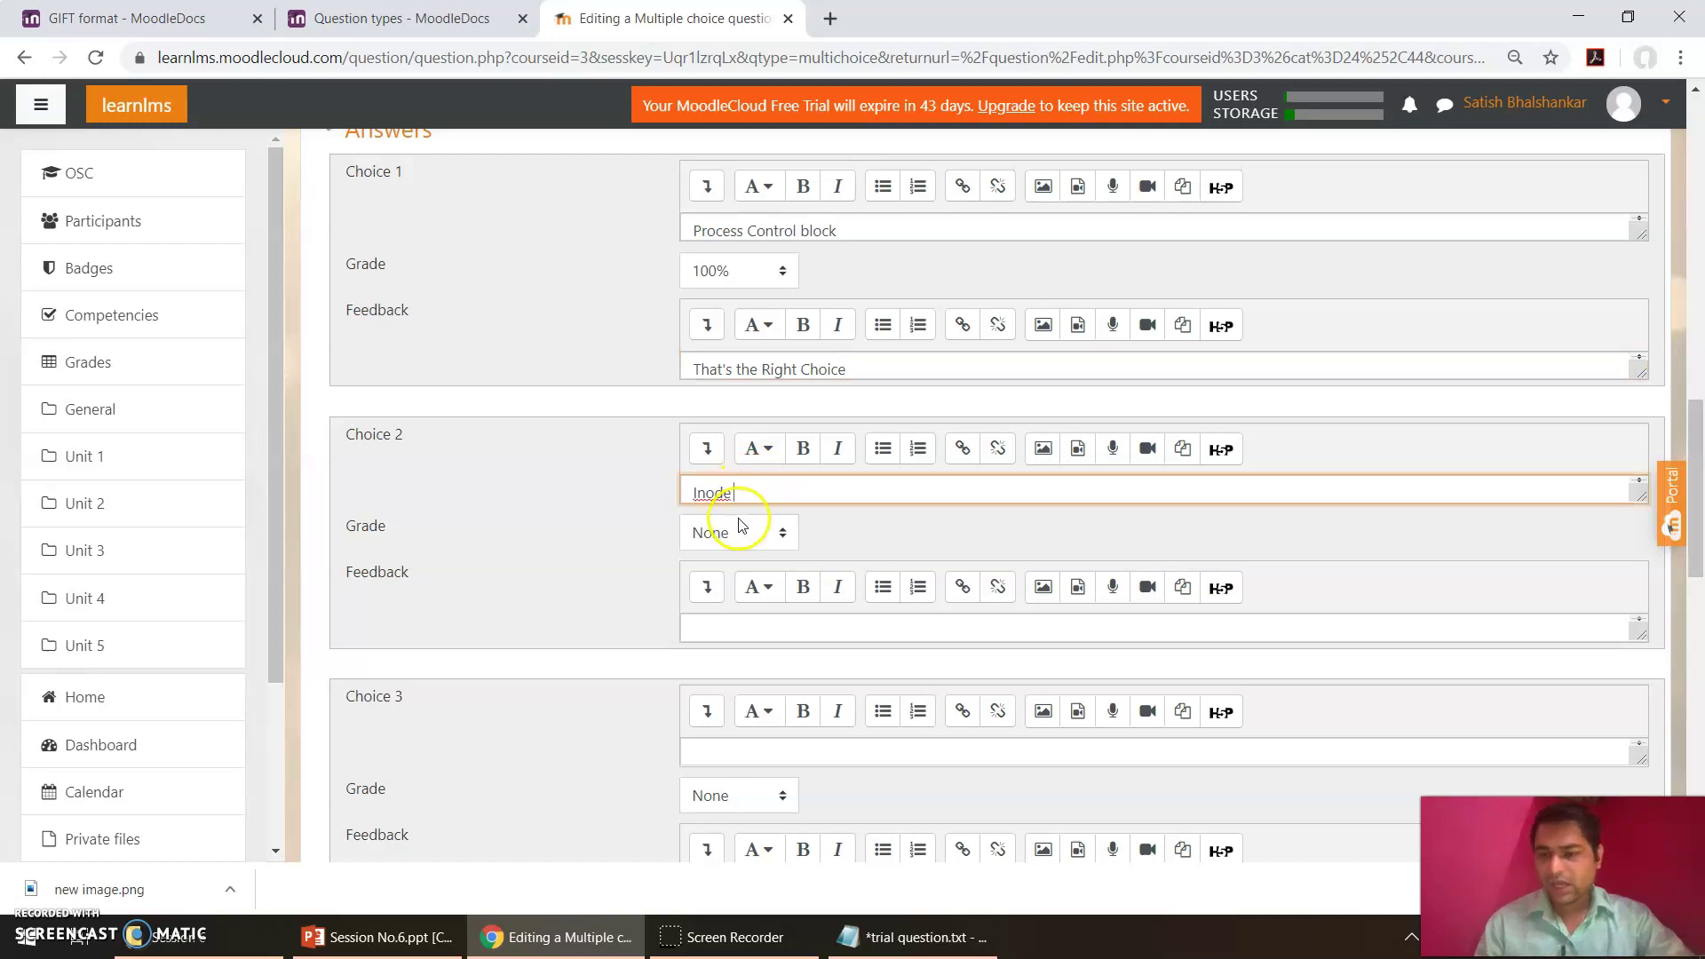
{"action": "left_click", "coordinate": [833, 524]}
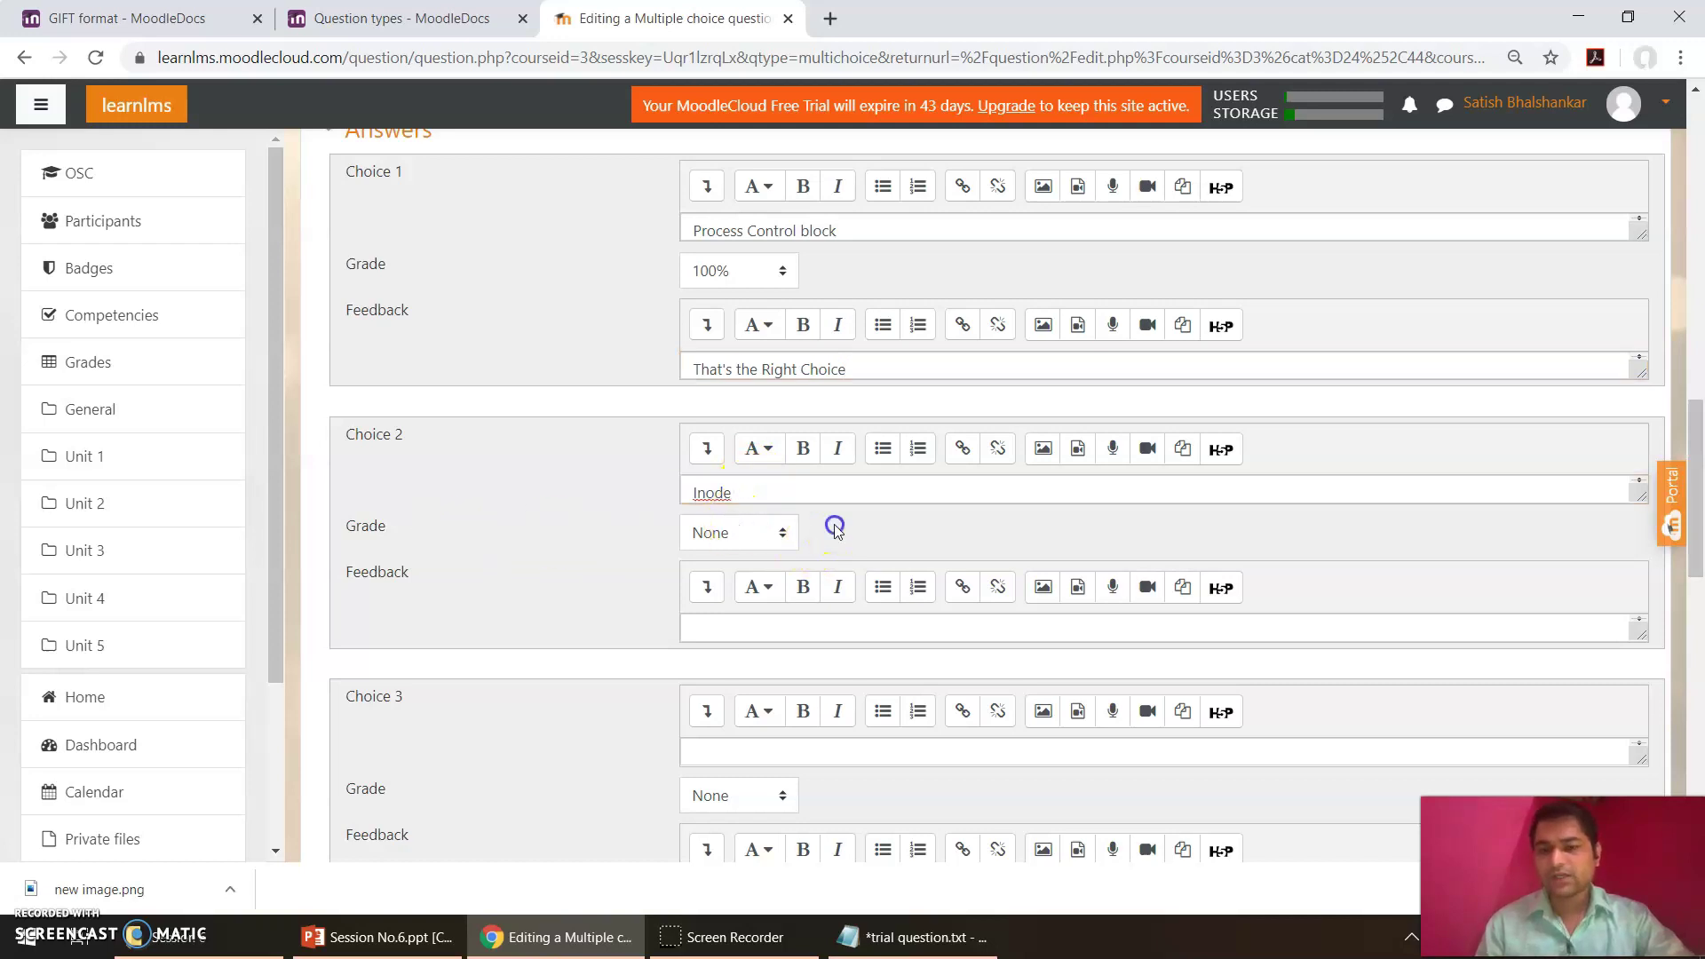
Step: Enter "No! That's Wrong Choice" as the feedback for Choice 2
{"action": "scroll", "coordinate": [835, 524], "scroll_direction": "down", "scroll_amount": 1}
{"action": "scroll", "coordinate": [835, 525], "scroll_direction": "down", "scroll_amount": 2}
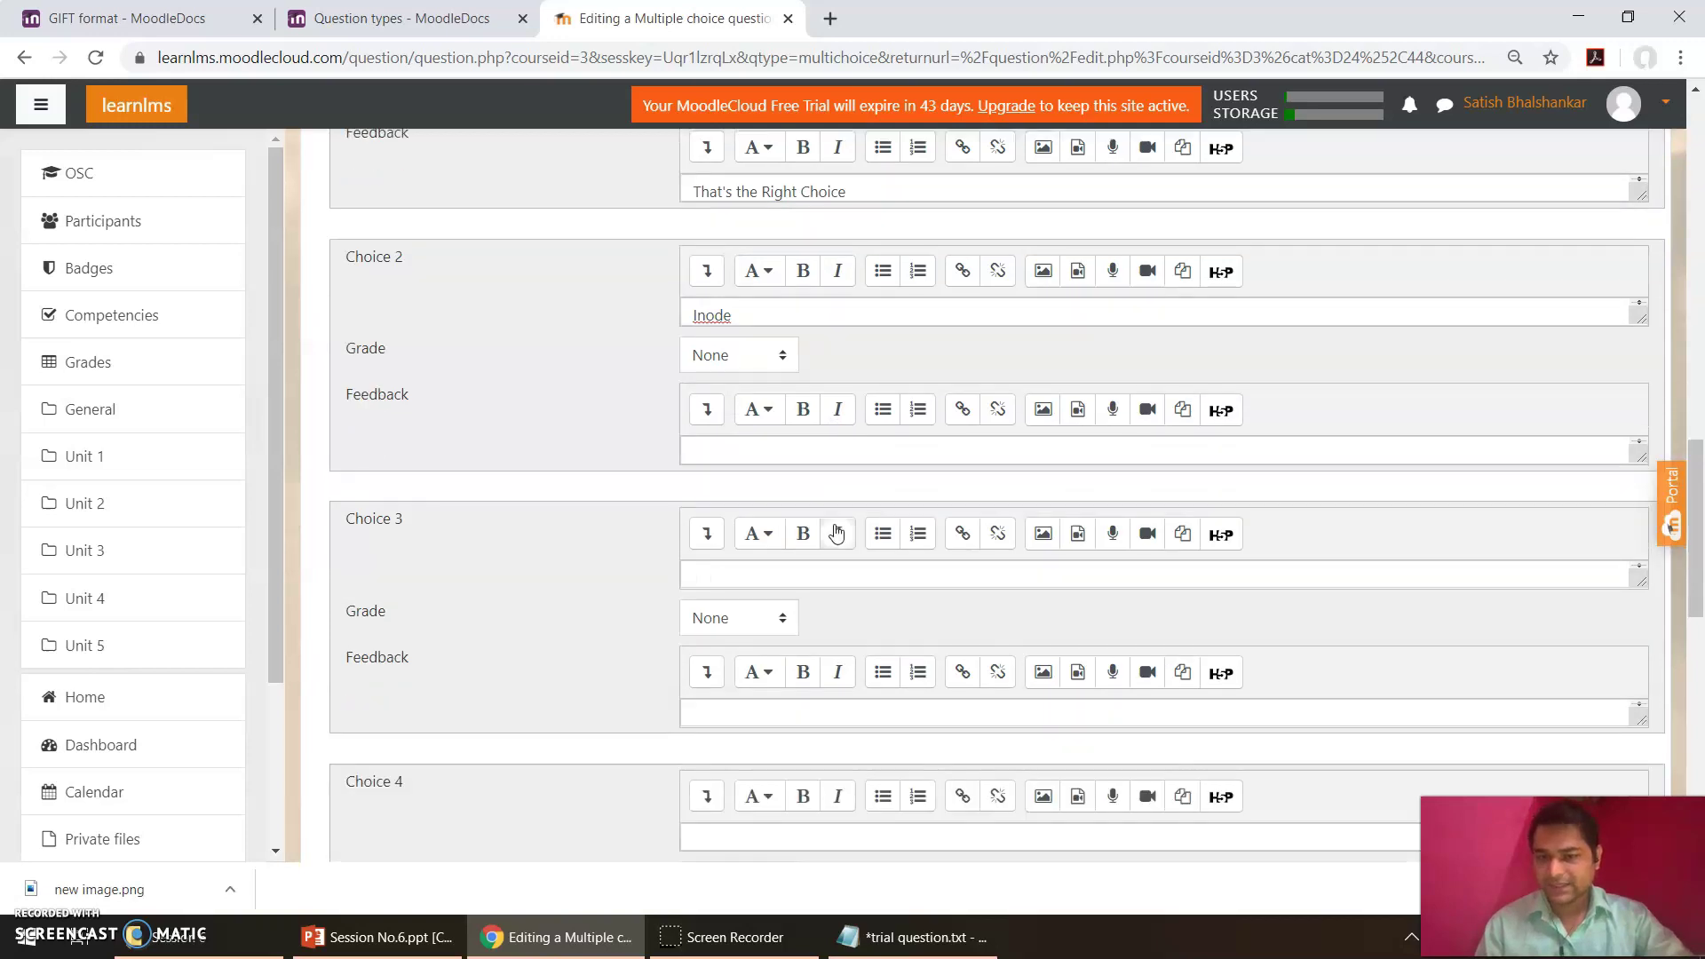
{"action": "left_click_drag", "start_coordinate": [833, 521], "coordinate": [923, 919]}
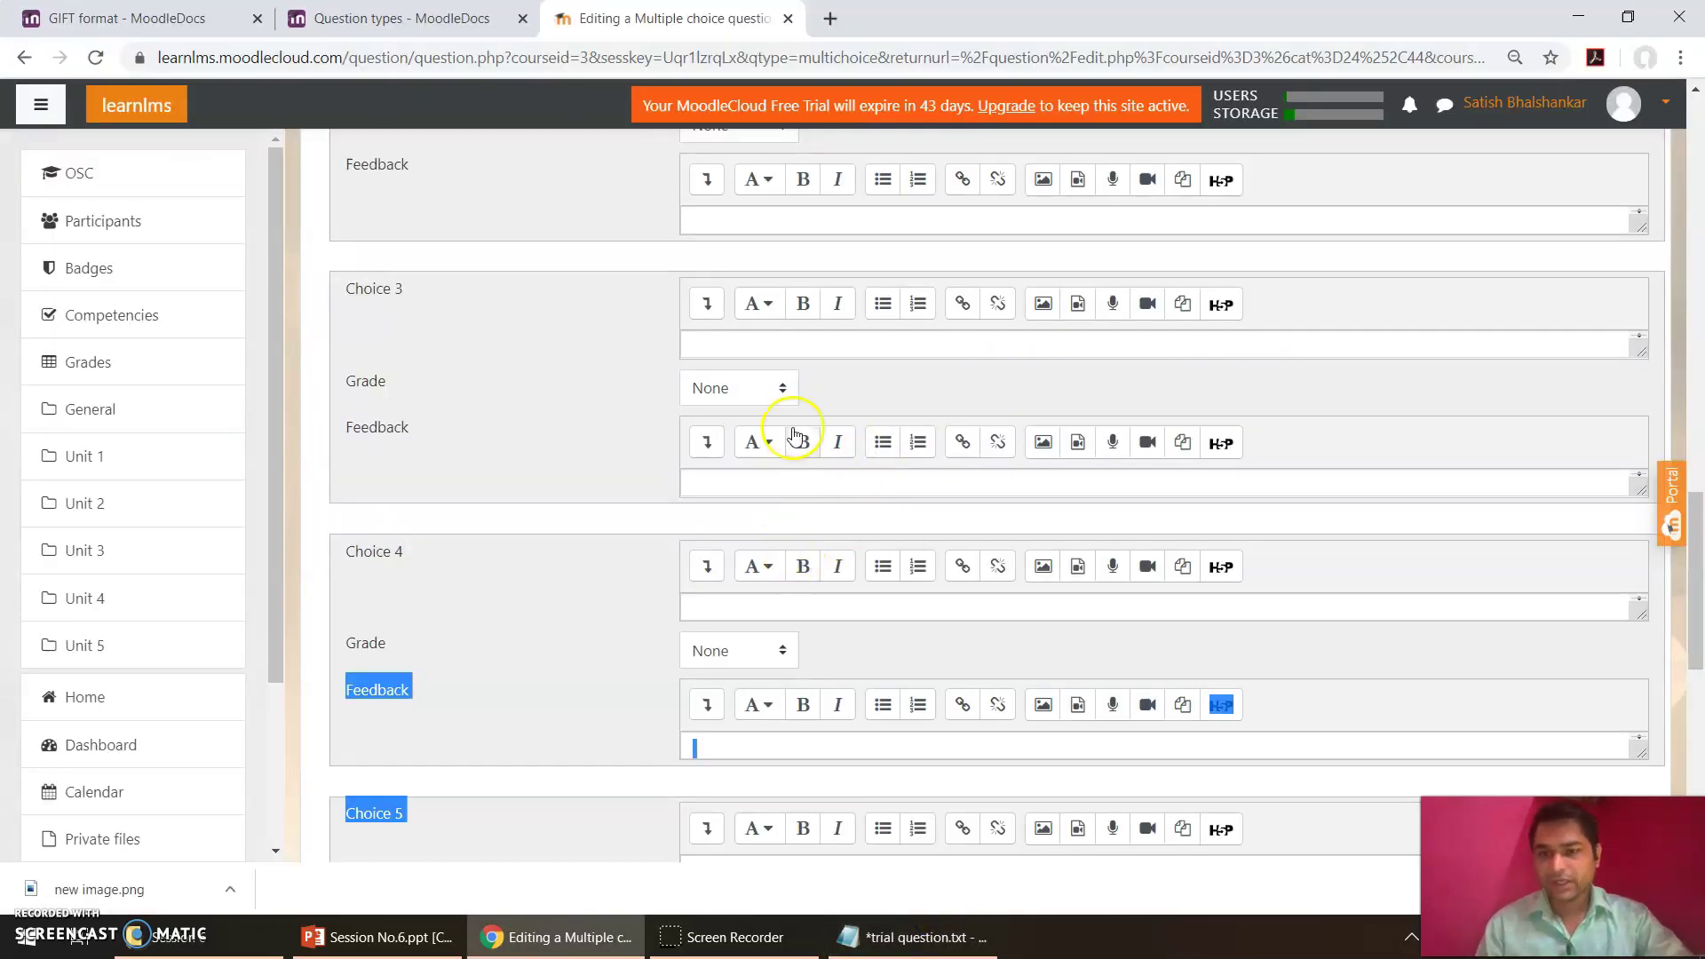
{"action": "left_click", "coordinate": [780, 347]}
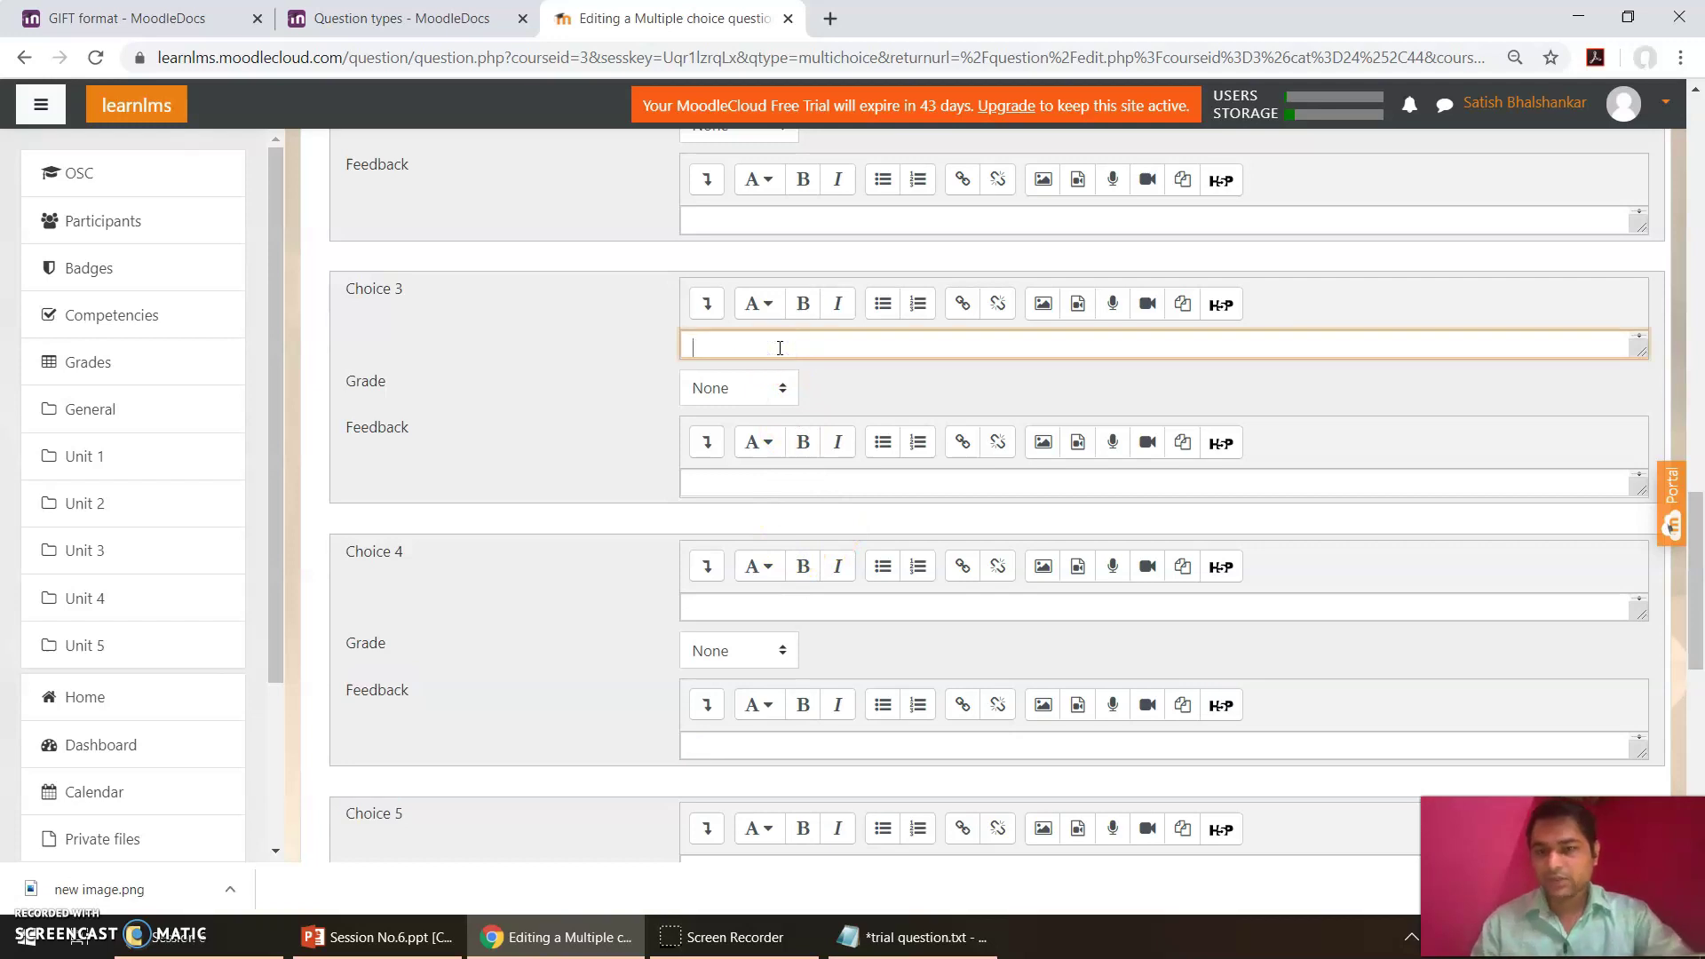
{"action": "left_click", "coordinate": [598, 228]}
{"action": "scroll", "coordinate": [598, 228], "scroll_direction": "up", "scroll_amount": 2}
{"action": "scroll", "coordinate": [600, 233], "scroll_direction": "up", "scroll_amount": 2}
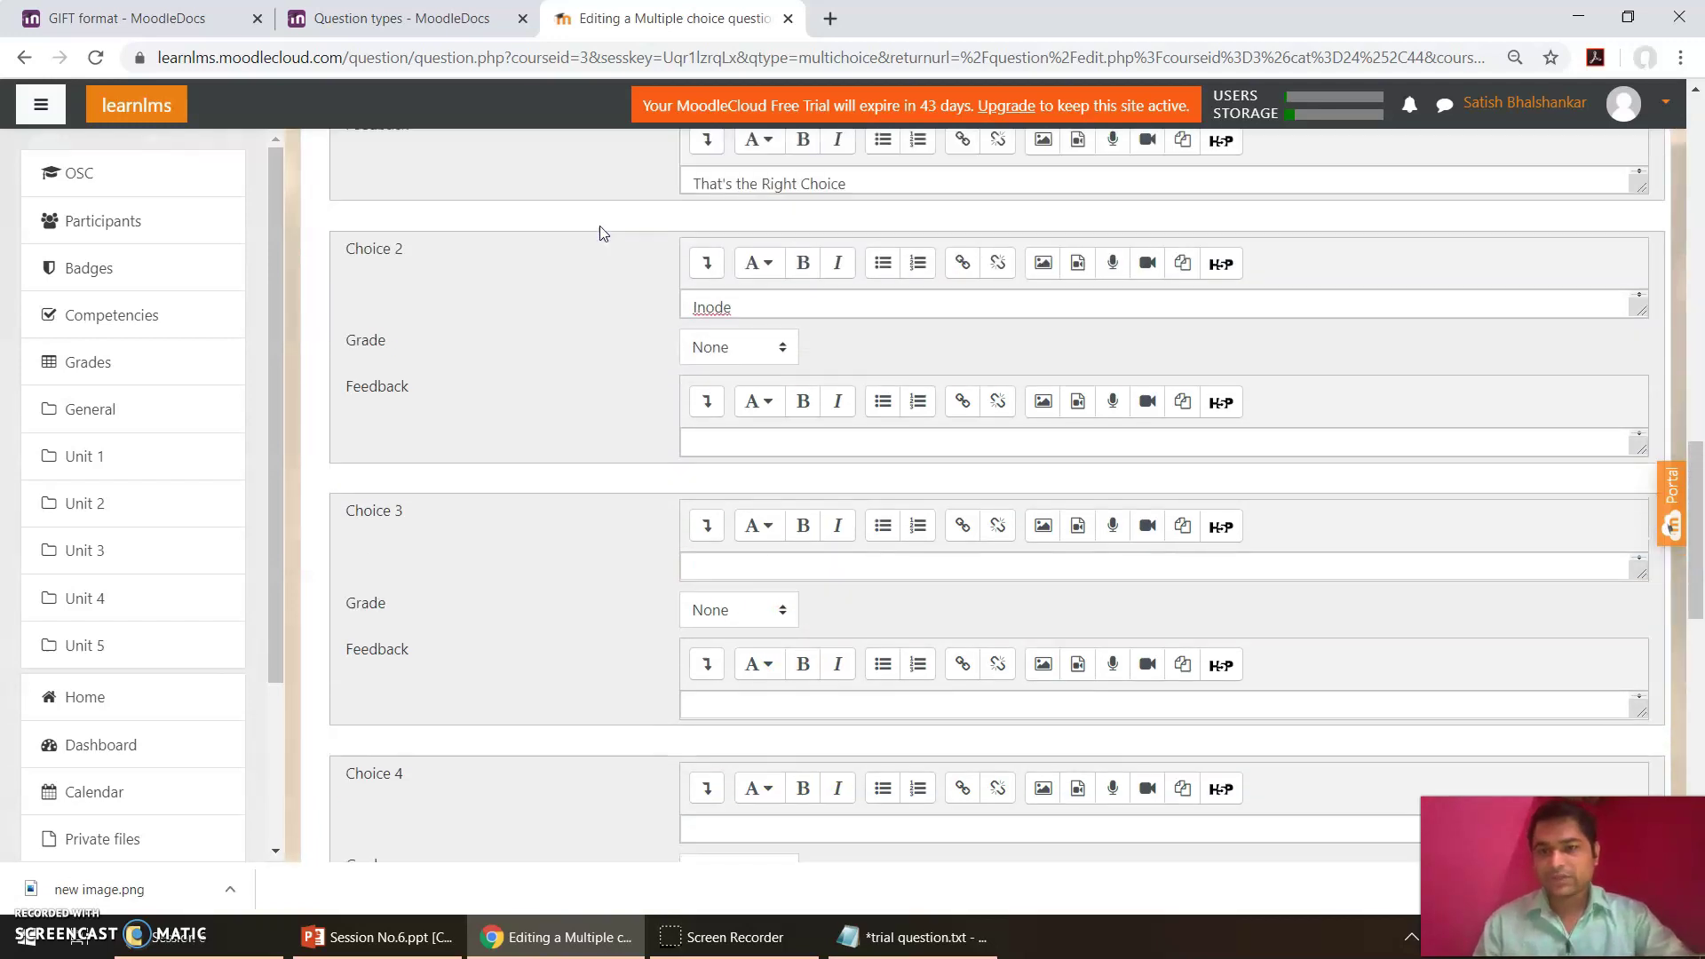
{"action": "scroll", "coordinate": [653, 346], "scroll_direction": "up", "scroll_amount": 1}
{"action": "left_click", "coordinate": [701, 487]}
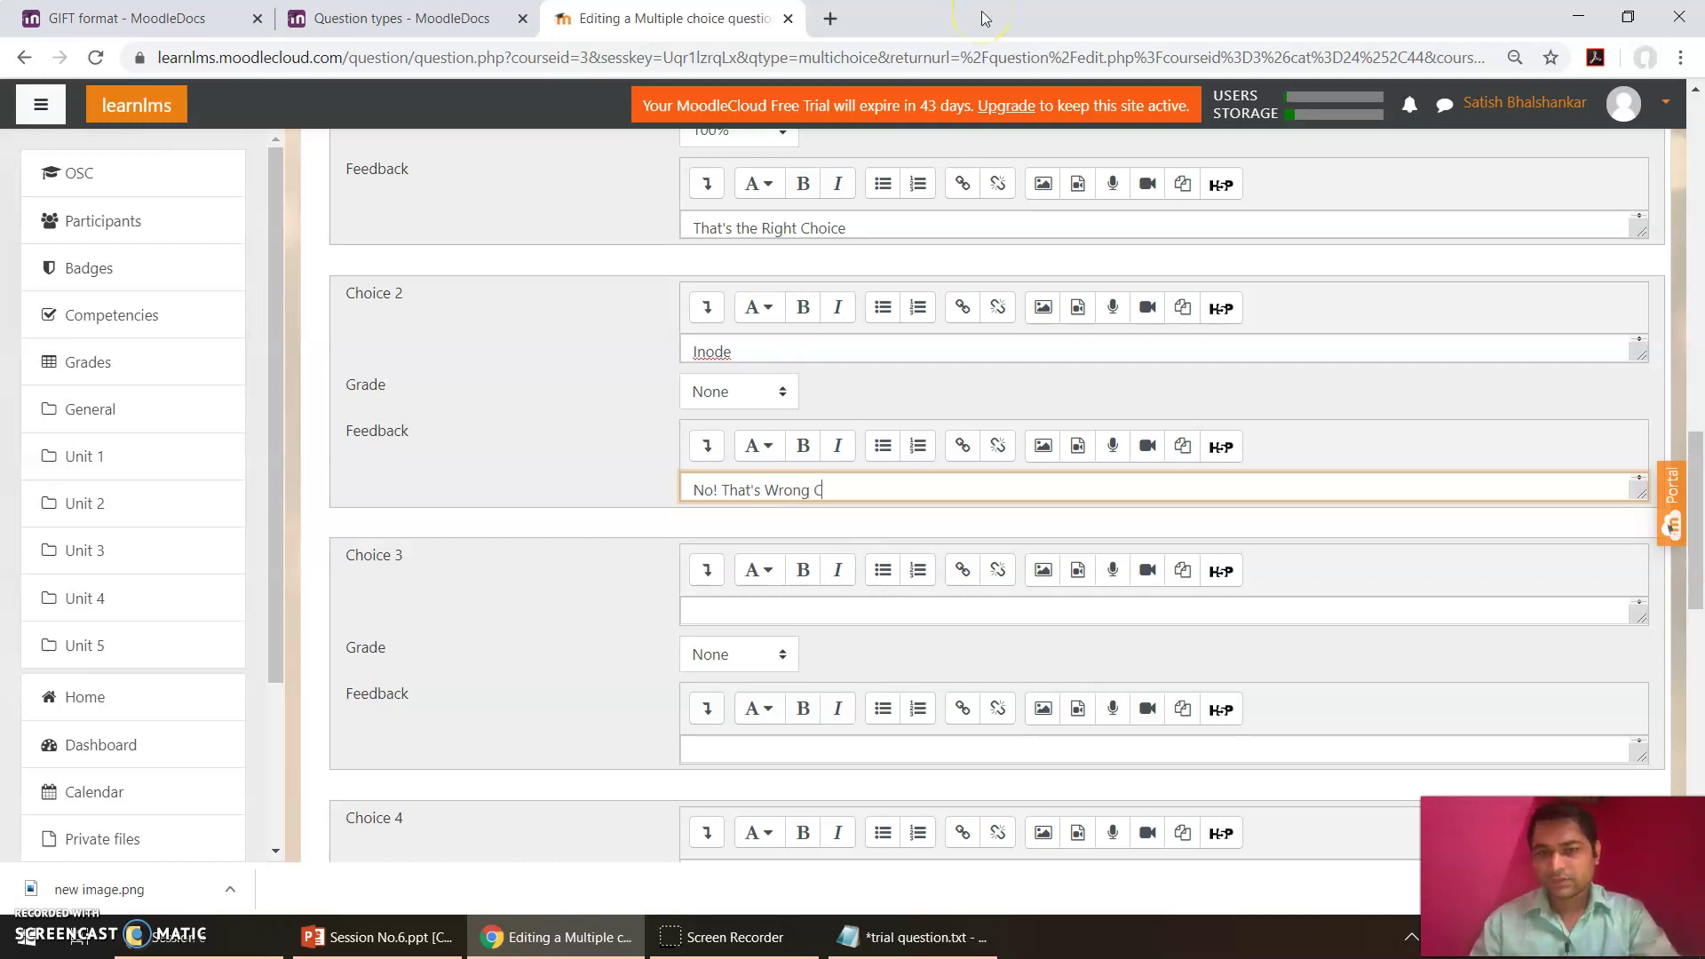
{"action": "type", "text": "ice"}
Step: Select the whole feedback text of Choice 2 and copy it
{"action": "key", "text": "ctrl+shift+Left"}
{"action": "key", "text": "ctrl+shift+Left"}
{"action": "key", "text": "ctrl+shift+Left"}
{"action": "key", "text": "ctrl+shift+Left"}
{"action": "key", "text": "ctrl+c"}
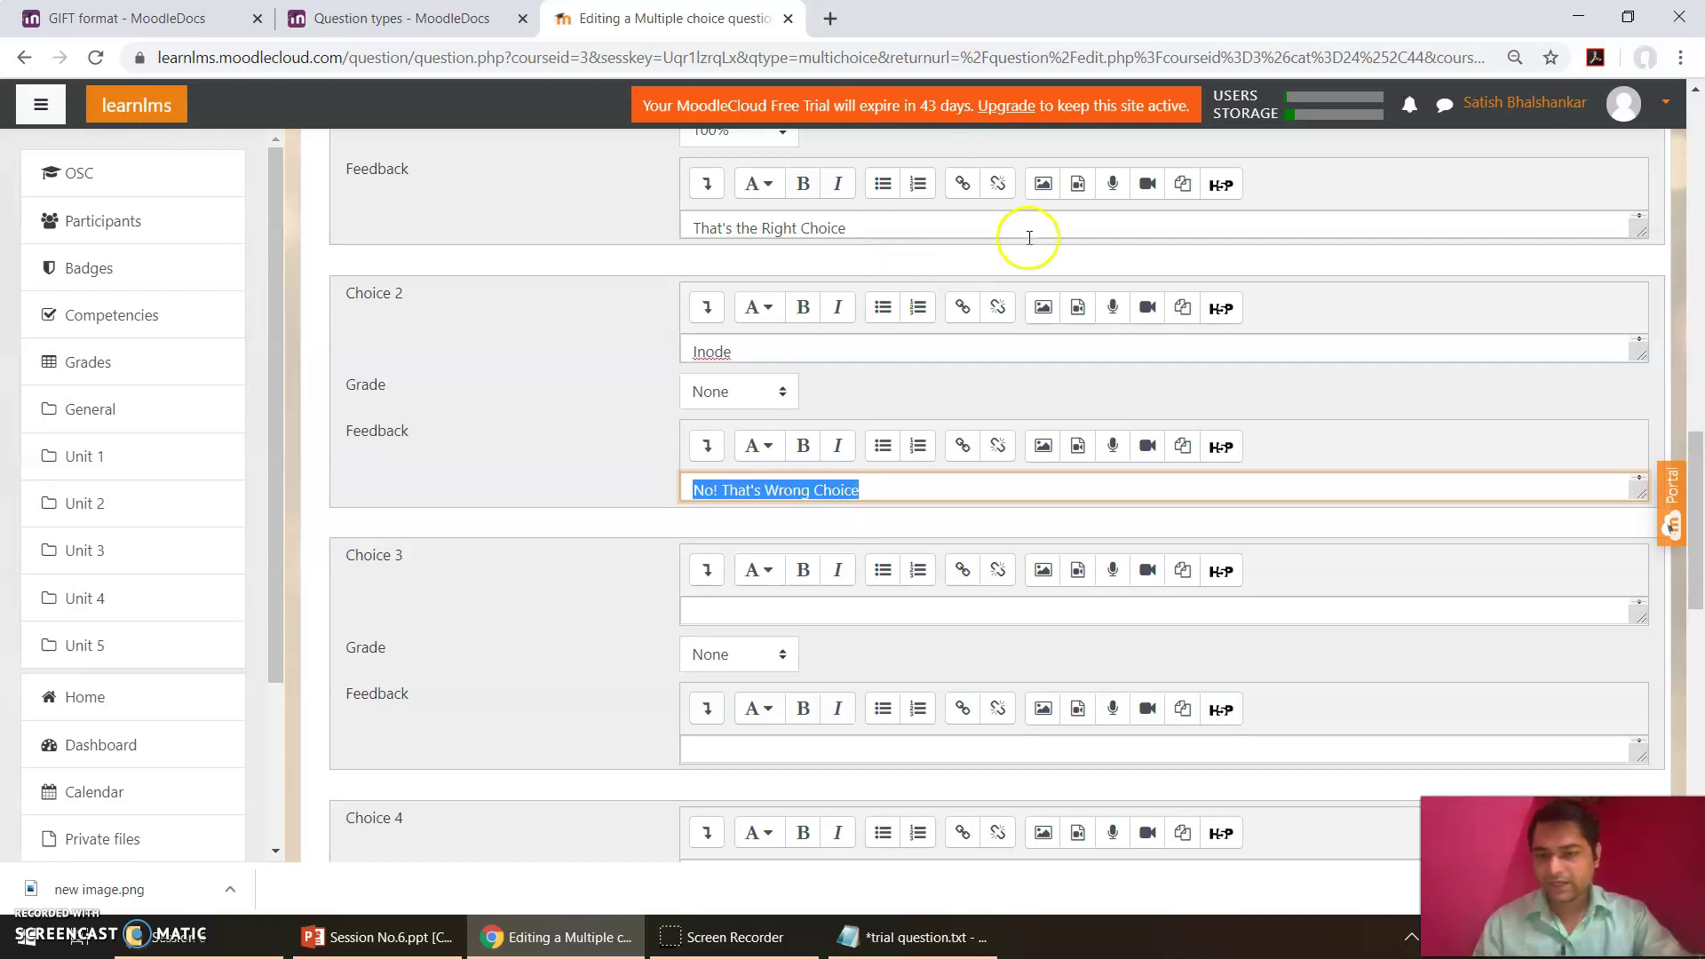
Step: Enter "File Allocation Table" as the answer text of Choice 3
{"action": "left_click", "coordinate": [716, 617]}
{"action": "type", "text": "F"}
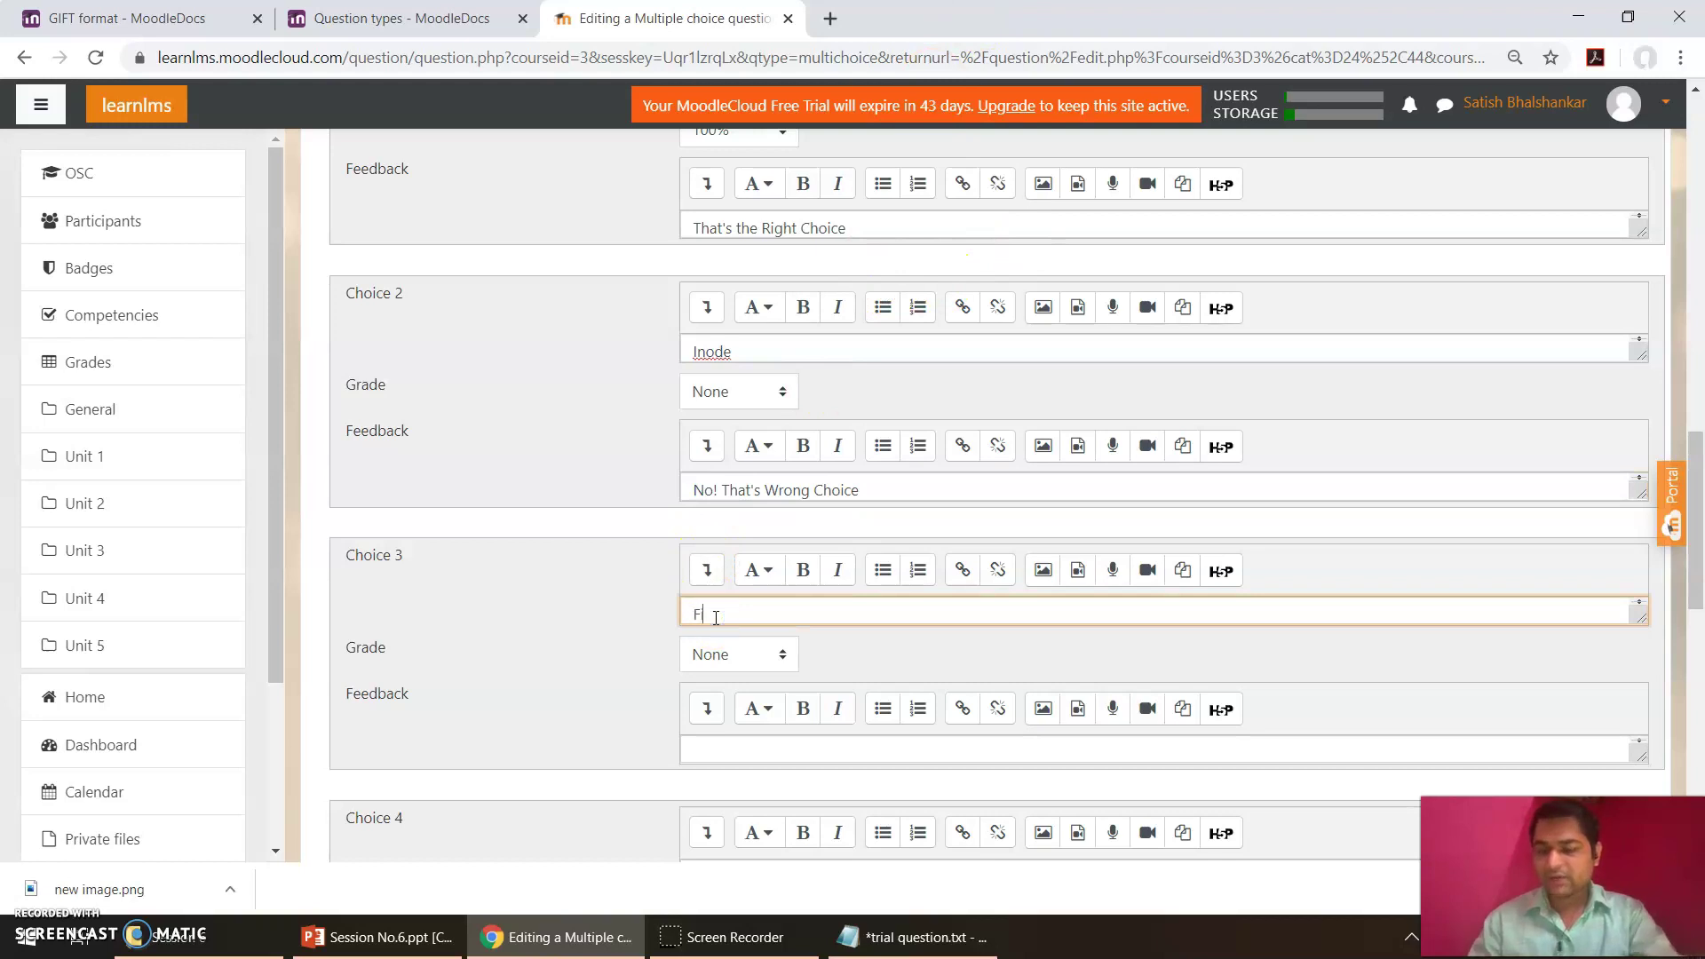
{"action": "type", "text": "ile Allocat"}
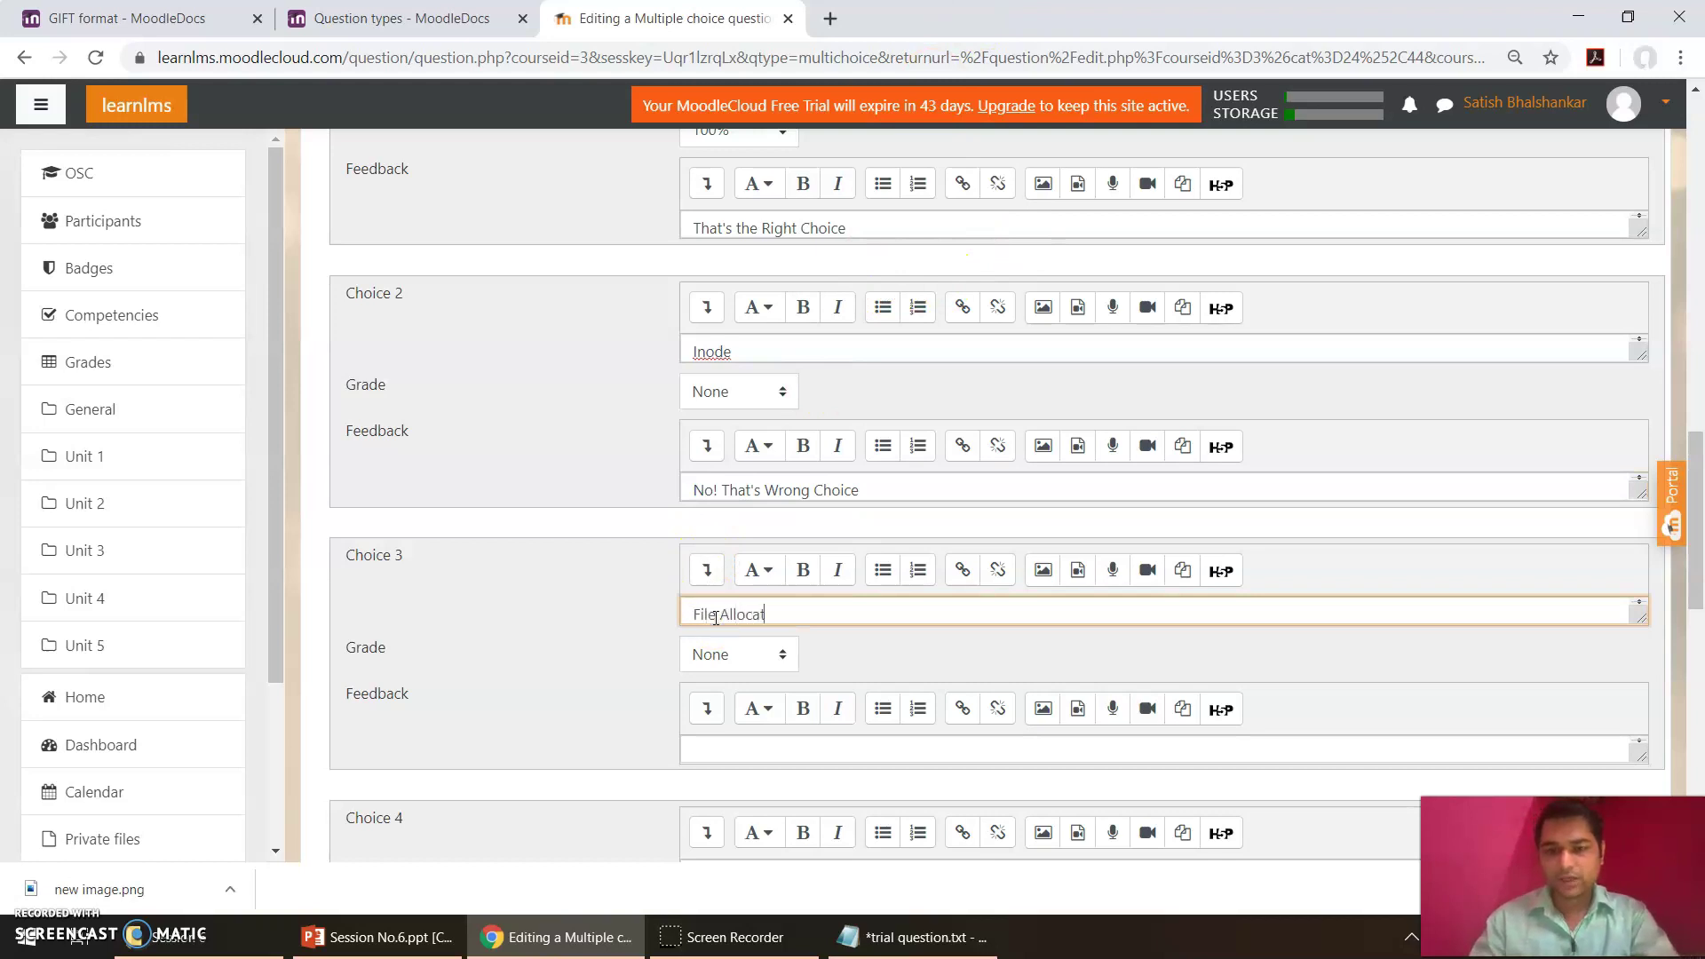
{"action": "type", "text": "ion Tab"}
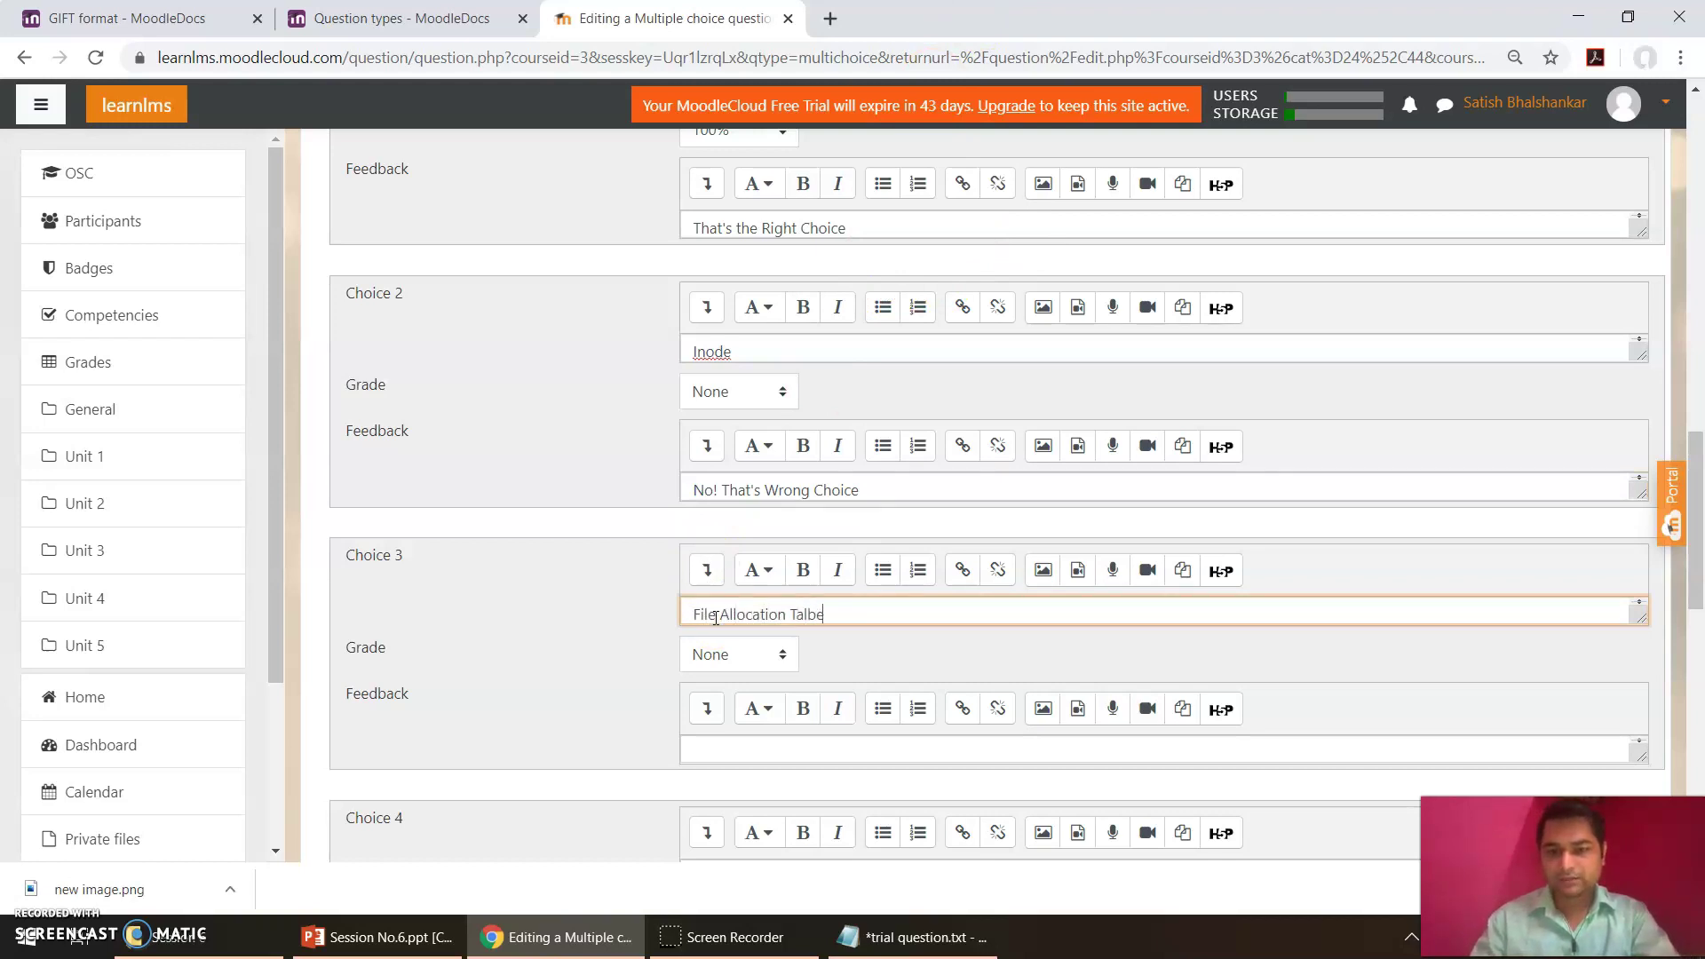
{"action": "type", "text": "le"}
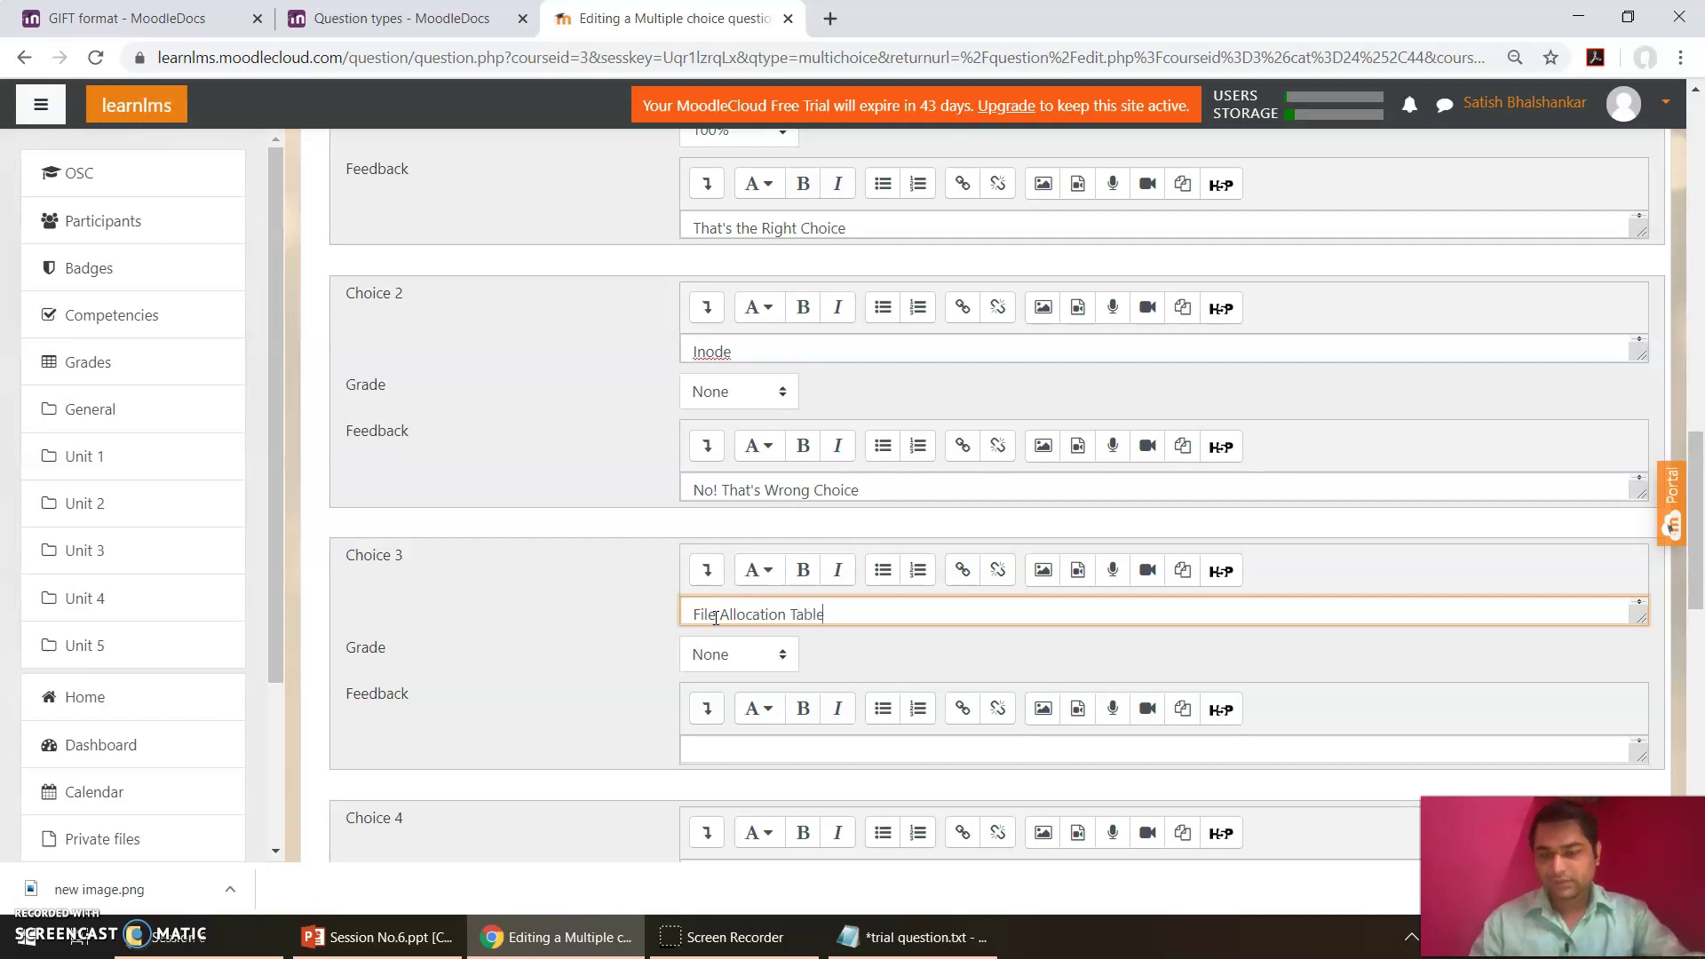
Step: Paste the copied feedback "No! That's Wrong Choice" as the feedback for Choice 3
{"action": "left_click", "coordinate": [593, 638]}
{"action": "scroll", "coordinate": [622, 641], "scroll_direction": "down", "scroll_amount": 2}
{"action": "left_click", "coordinate": [834, 616]}
{"action": "key", "text": "ctrl+v"}
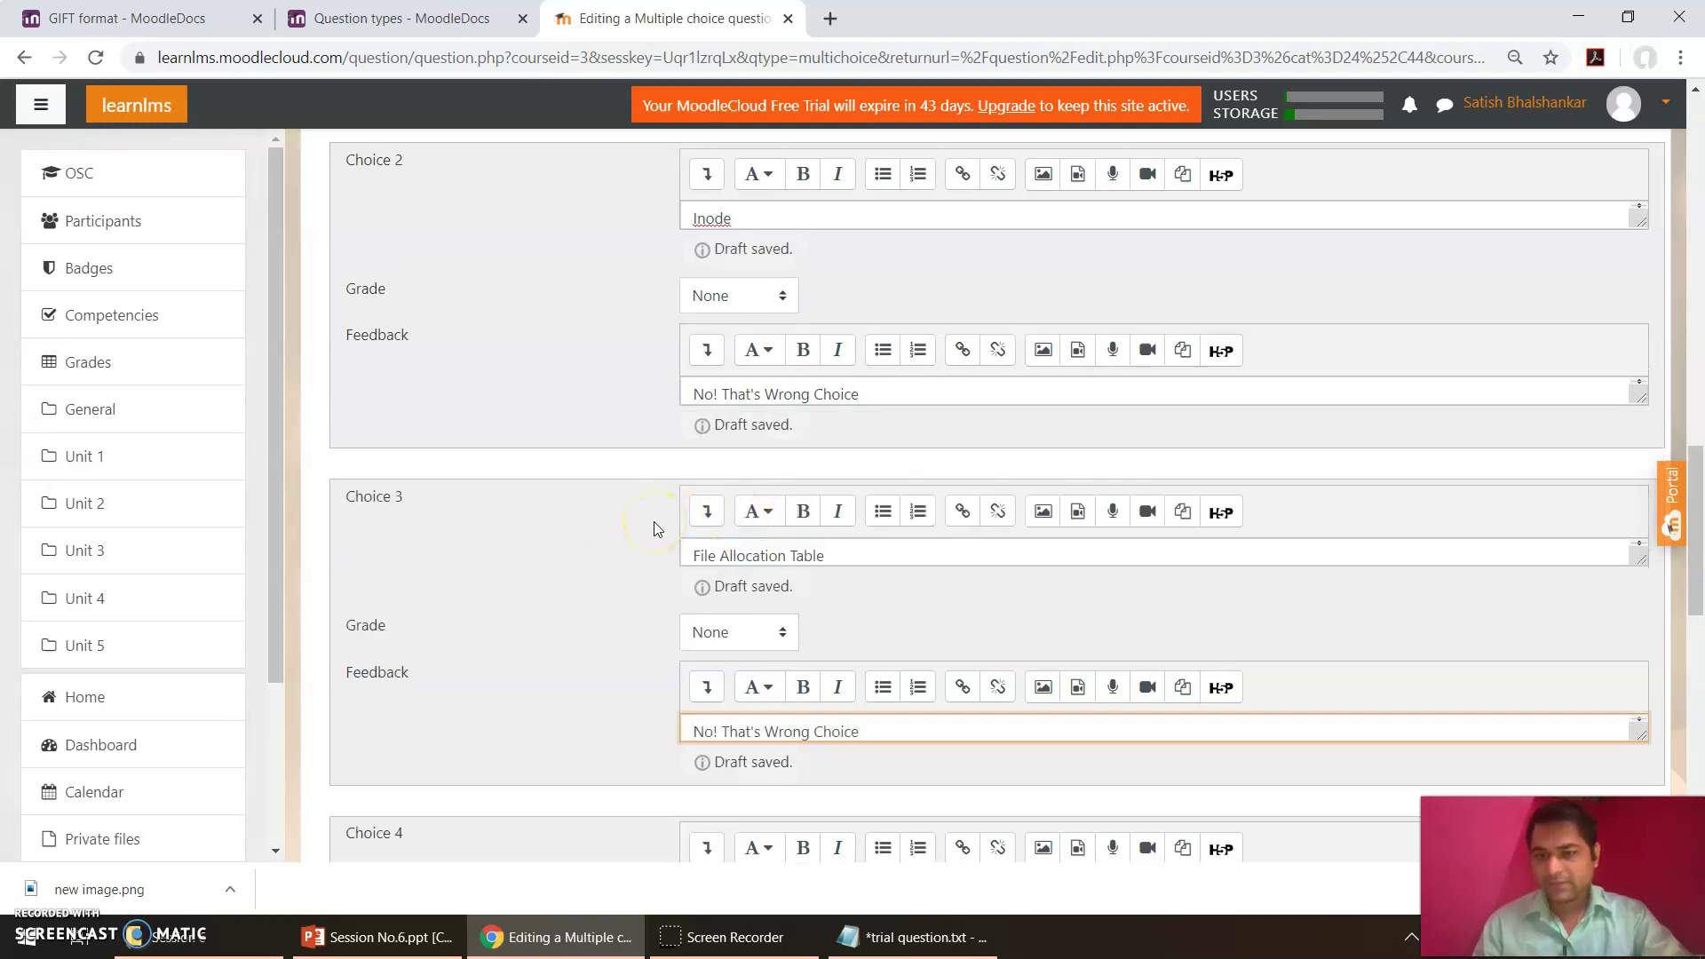
Step: Enter "None of the above" as the answer text of Choice 4 and paste "No! That's Wrong Choice" as its feedback
{"action": "left_click", "coordinate": [650, 668]}
{"action": "scroll", "coordinate": [650, 668], "scroll_direction": "down", "scroll_amount": 1}
{"action": "scroll", "coordinate": [649, 668], "scroll_direction": "down", "scroll_amount": 3}
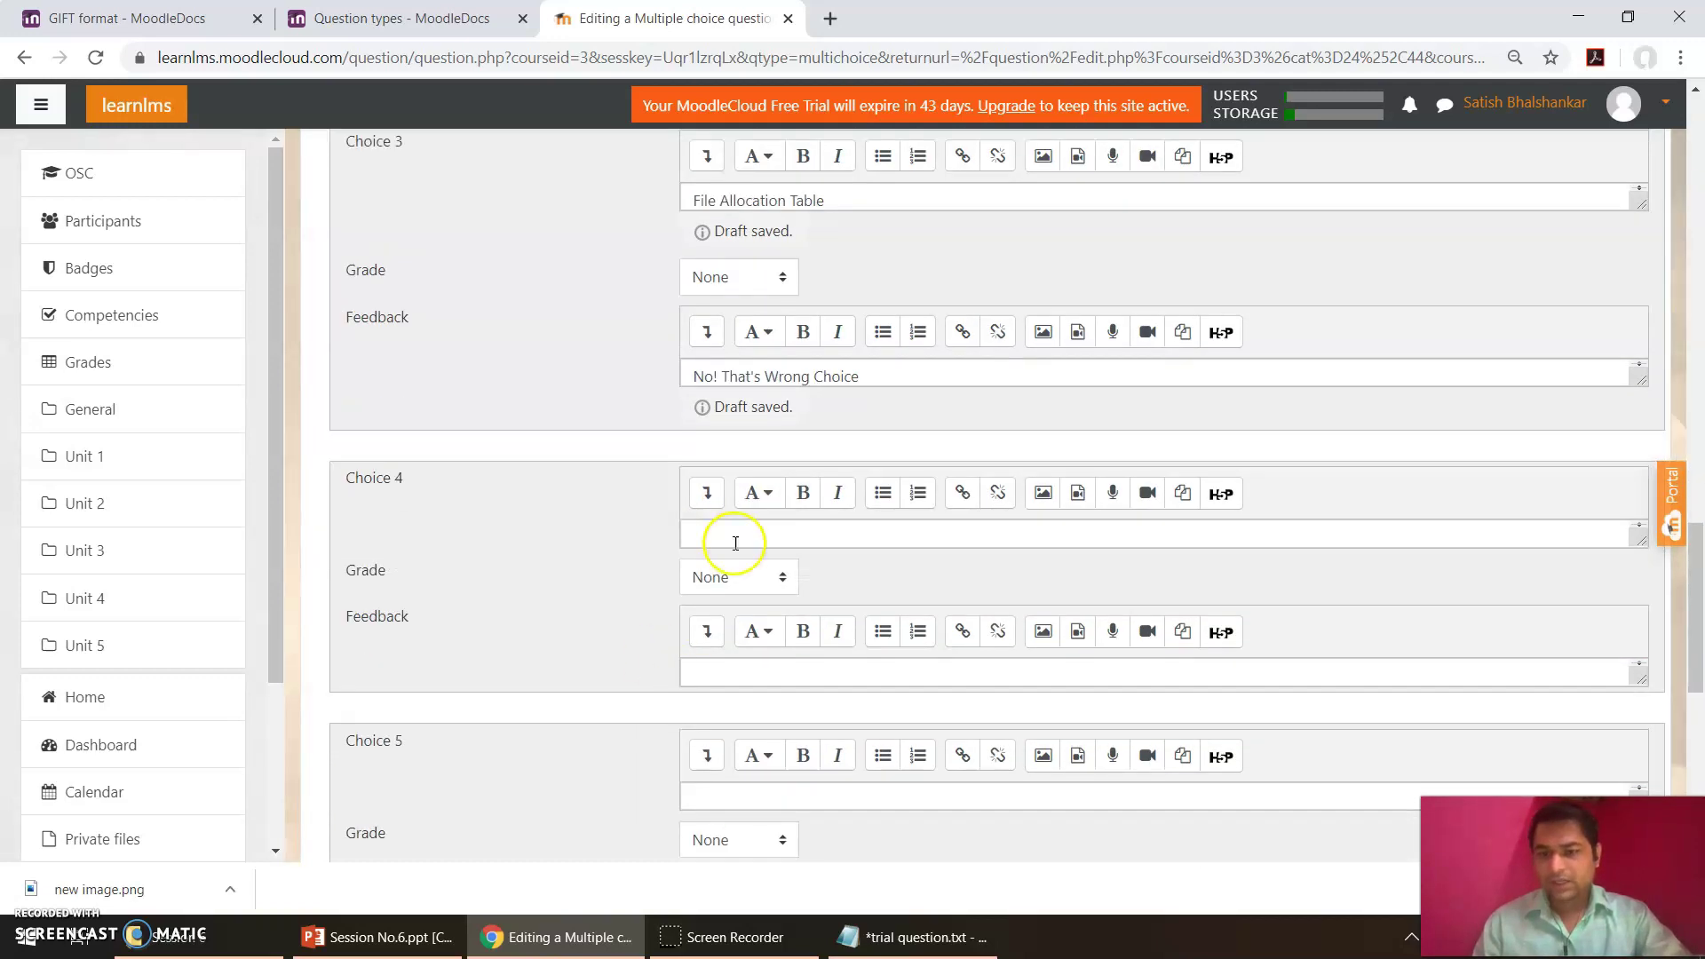
{"action": "left_click", "coordinate": [865, 941]}
{"action": "left_click", "coordinate": [866, 947]}
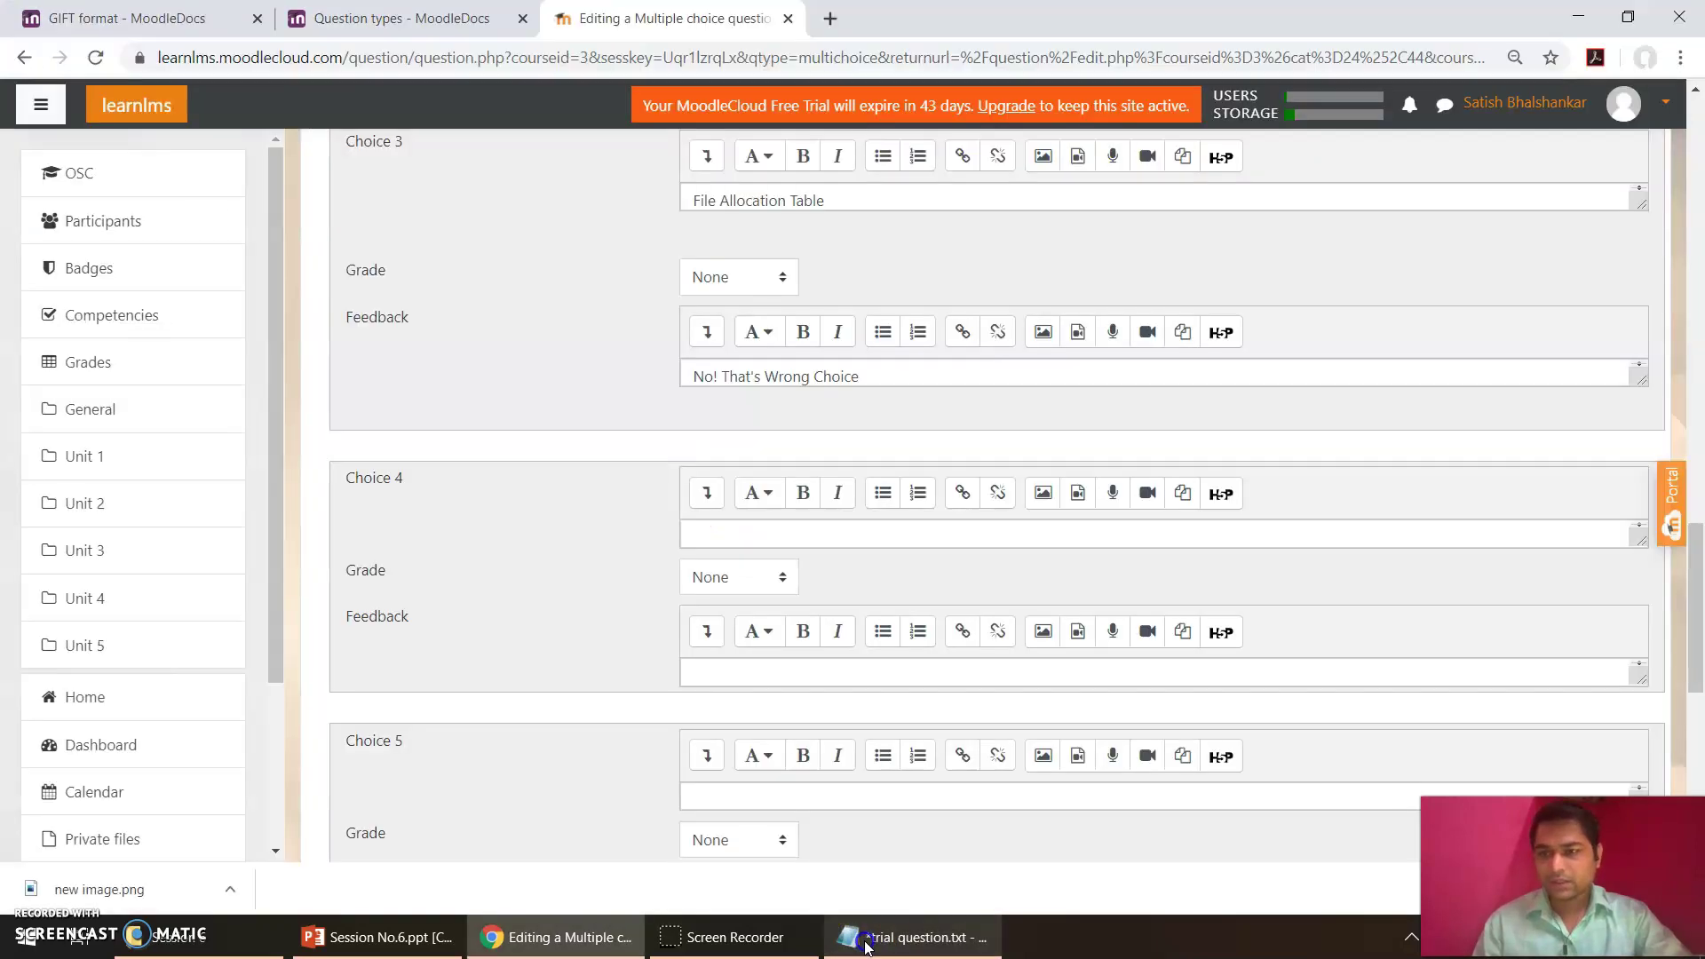
{"action": "scroll", "coordinate": [844, 689], "scroll_direction": "down", "scroll_amount": 1}
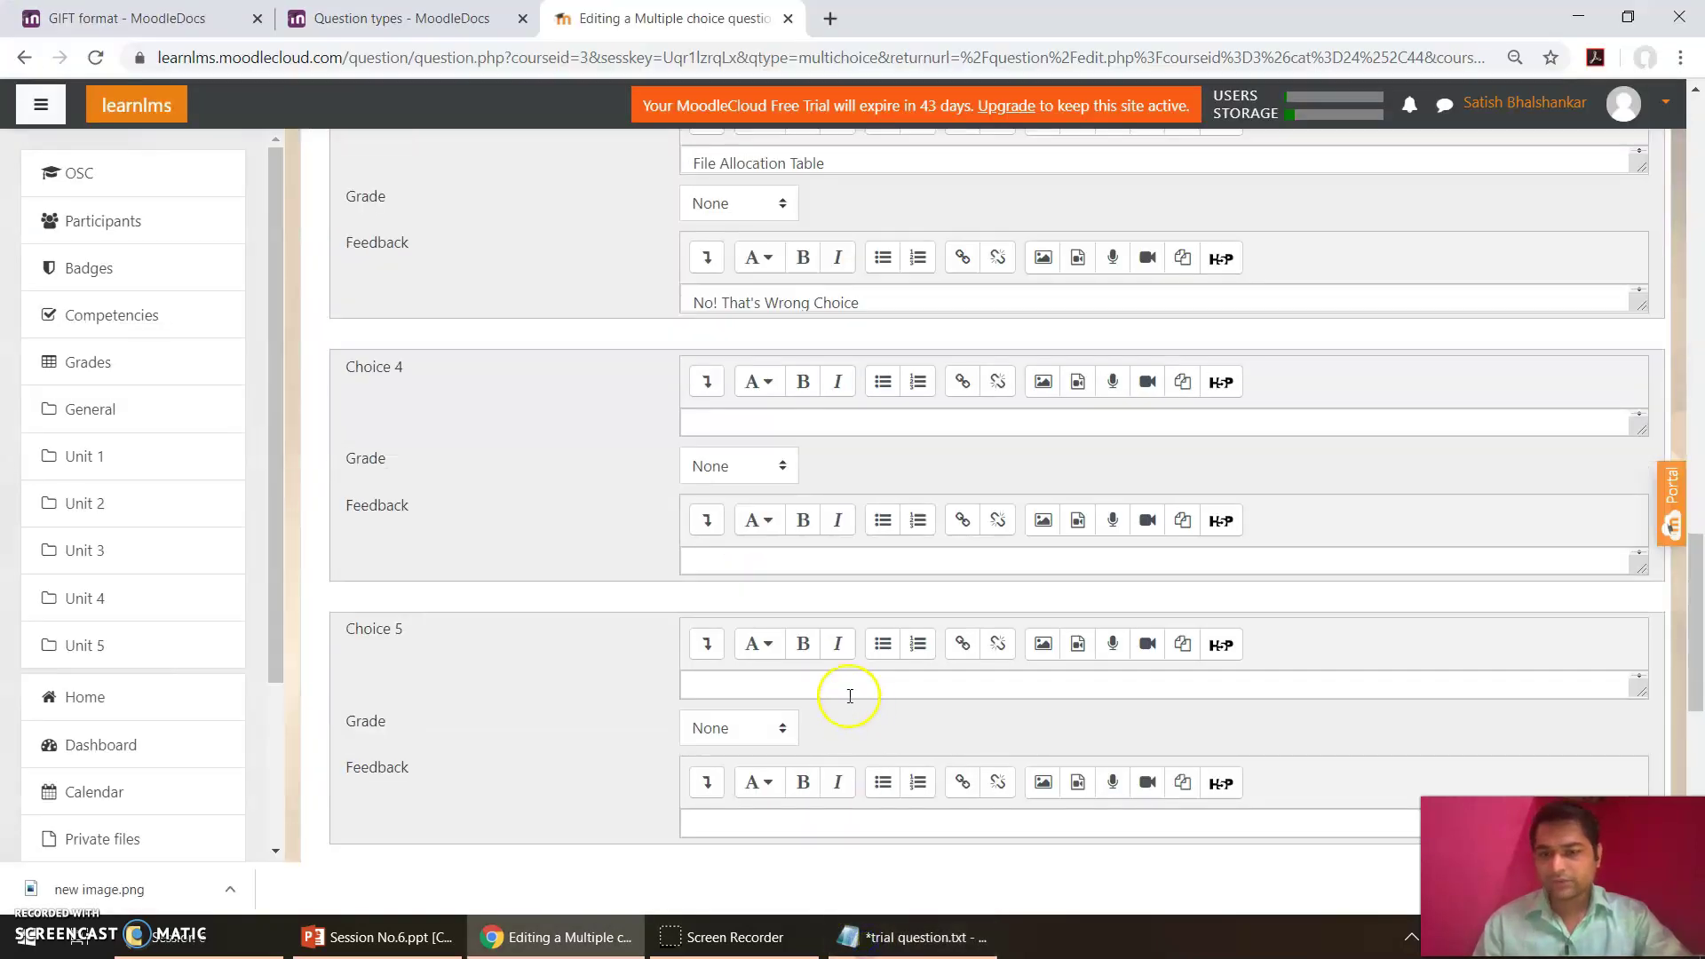
{"action": "left_click", "coordinate": [724, 423]}
{"action": "type", "text": "None"}
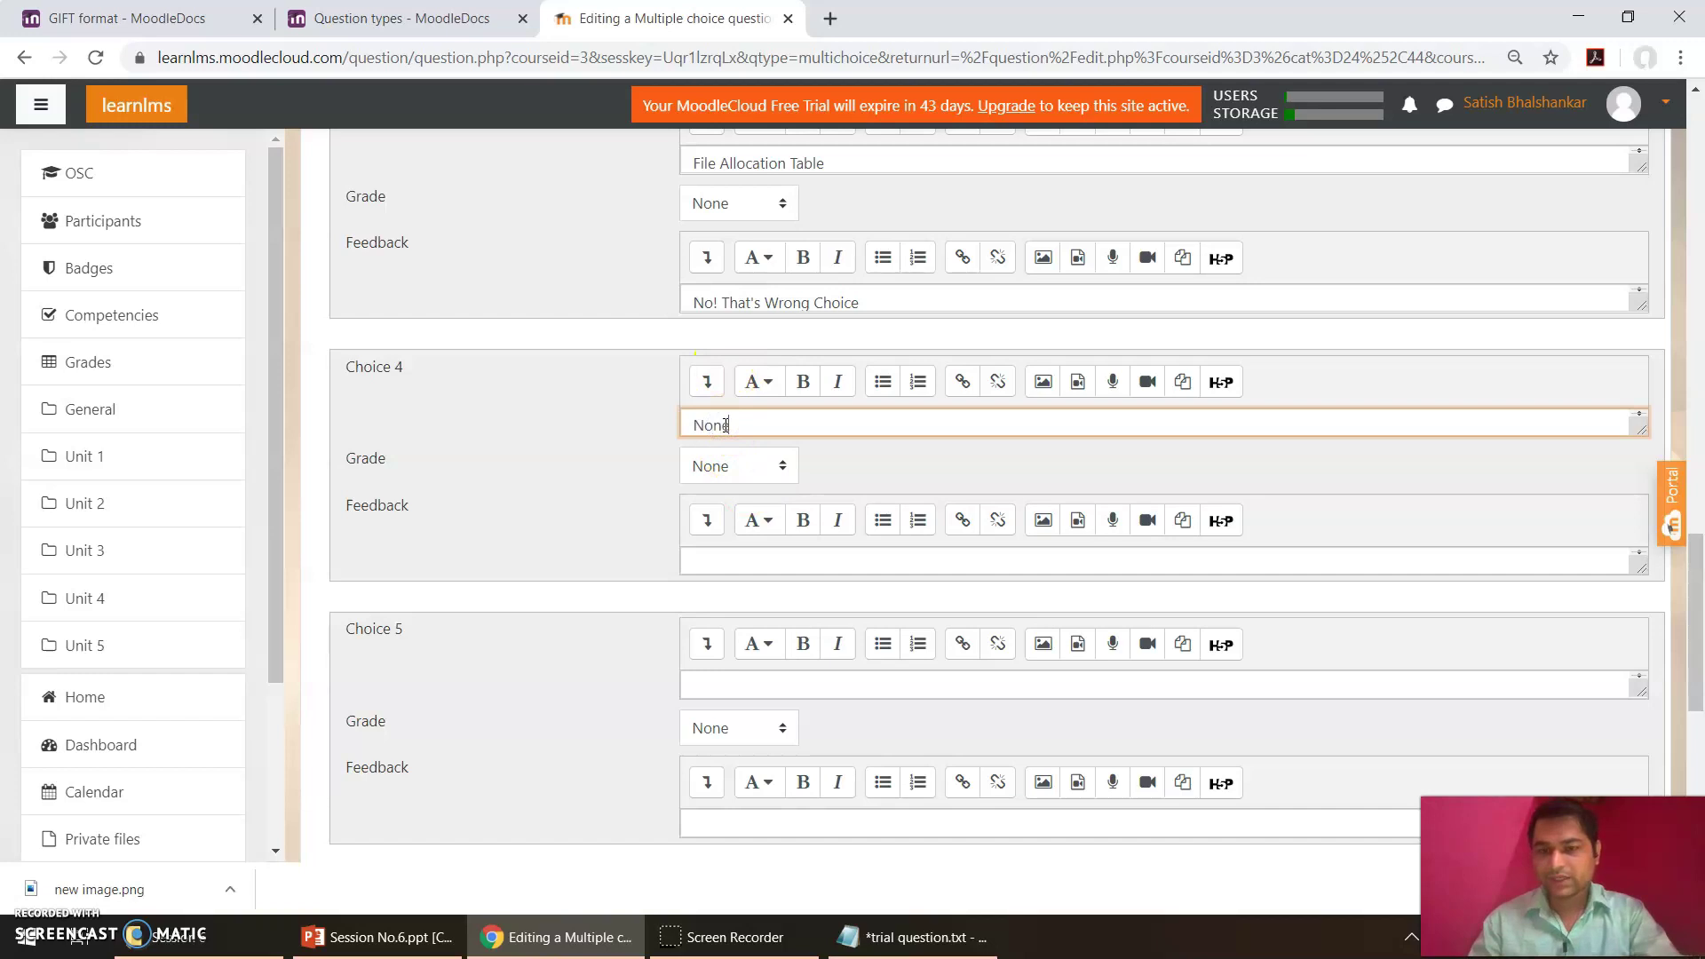
{"action": "type", "text": " of the above"}
{"action": "left_click", "coordinate": [725, 561]}
{"action": "key", "text": "ctrl+v"}
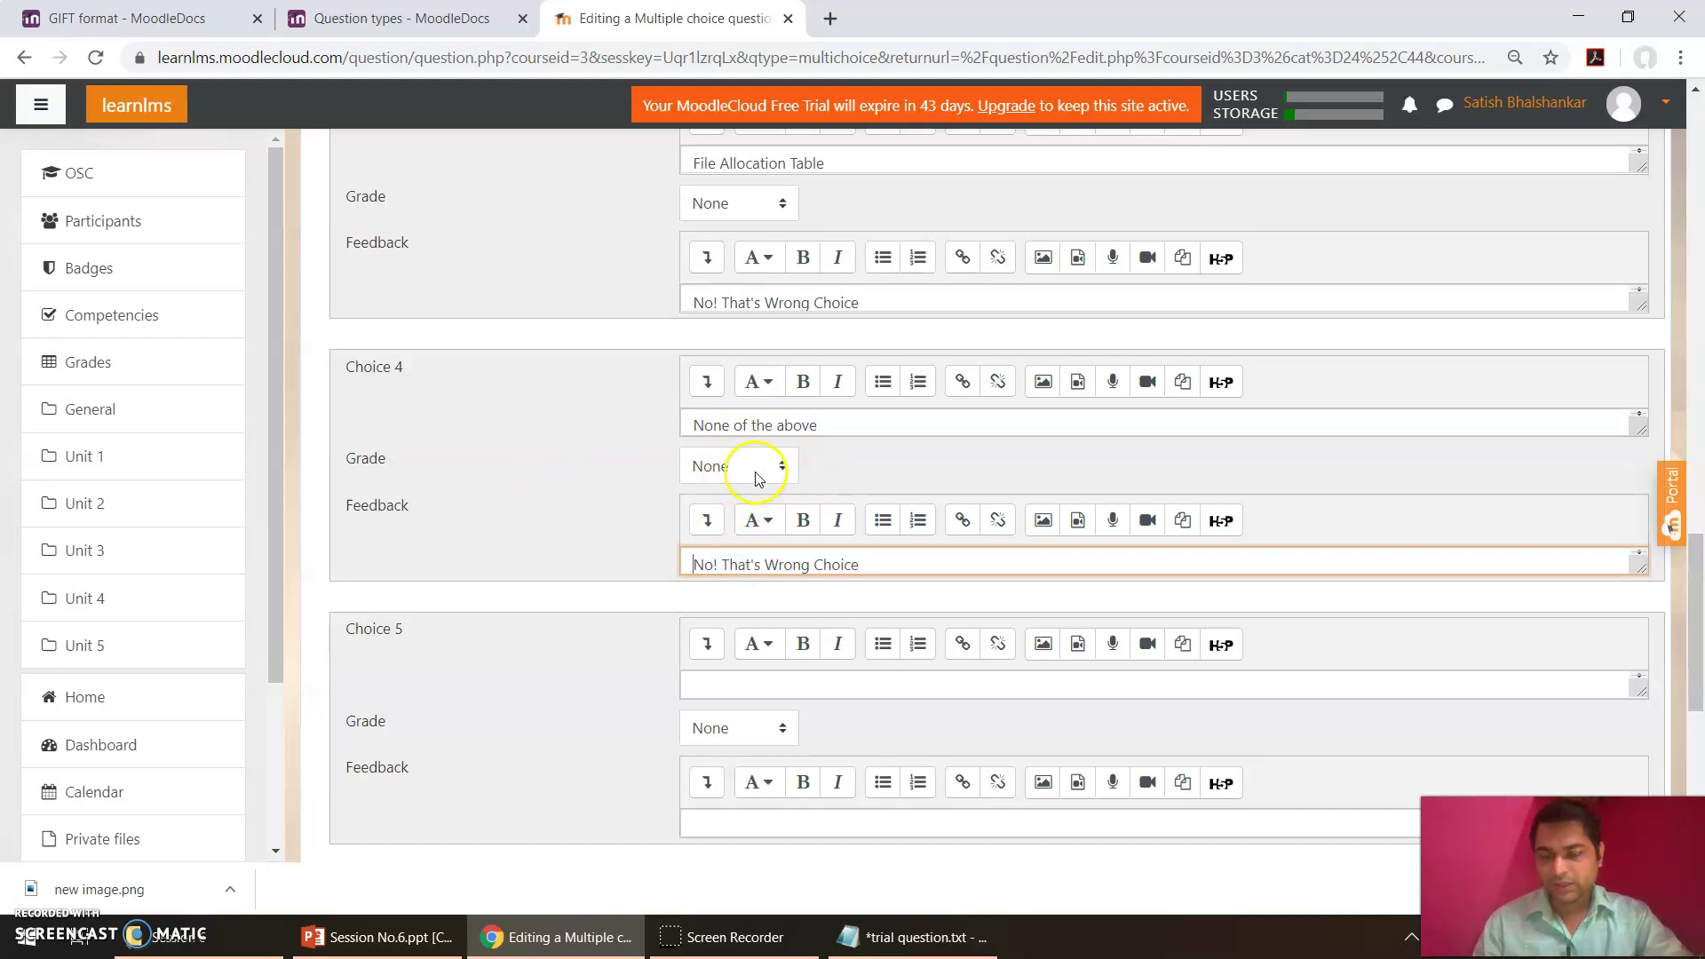
{"action": "left_click", "coordinate": [625, 530]}
Step: Leave Choice 5 blank, save the question and view its entry in the Class Test Question Bank list
{"action": "scroll", "coordinate": [626, 529], "scroll_direction": "down", "scroll_amount": 1}
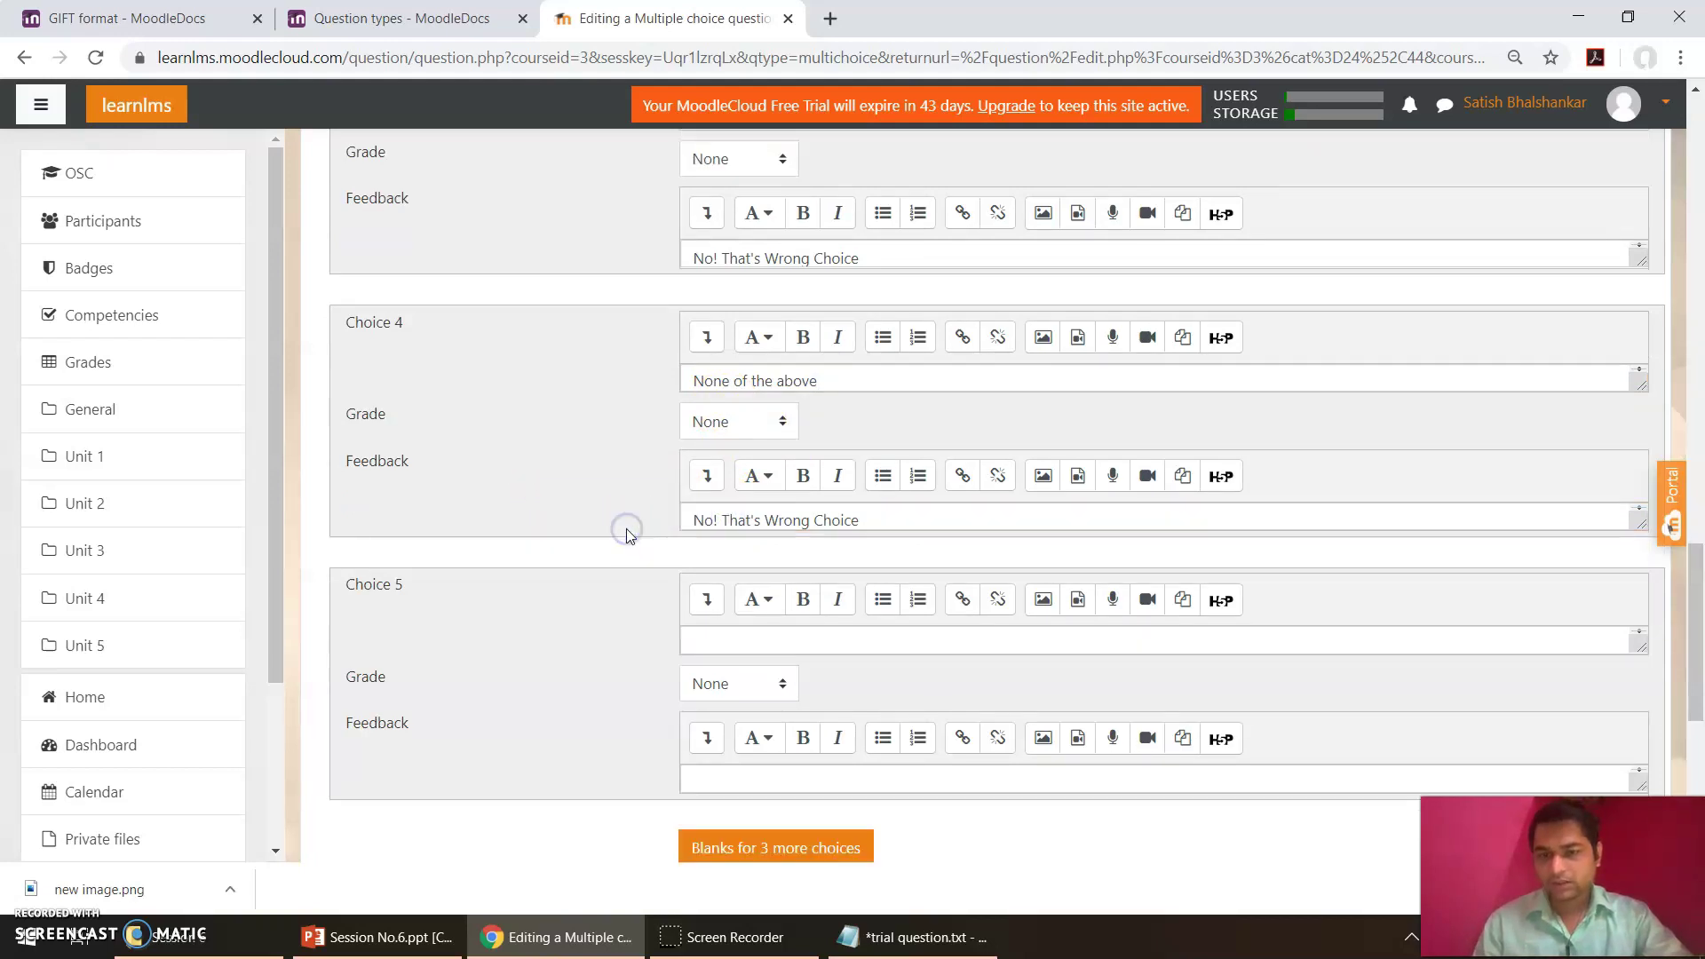
{"action": "scroll", "coordinate": [804, 502], "scroll_direction": "down", "scroll_amount": 3}
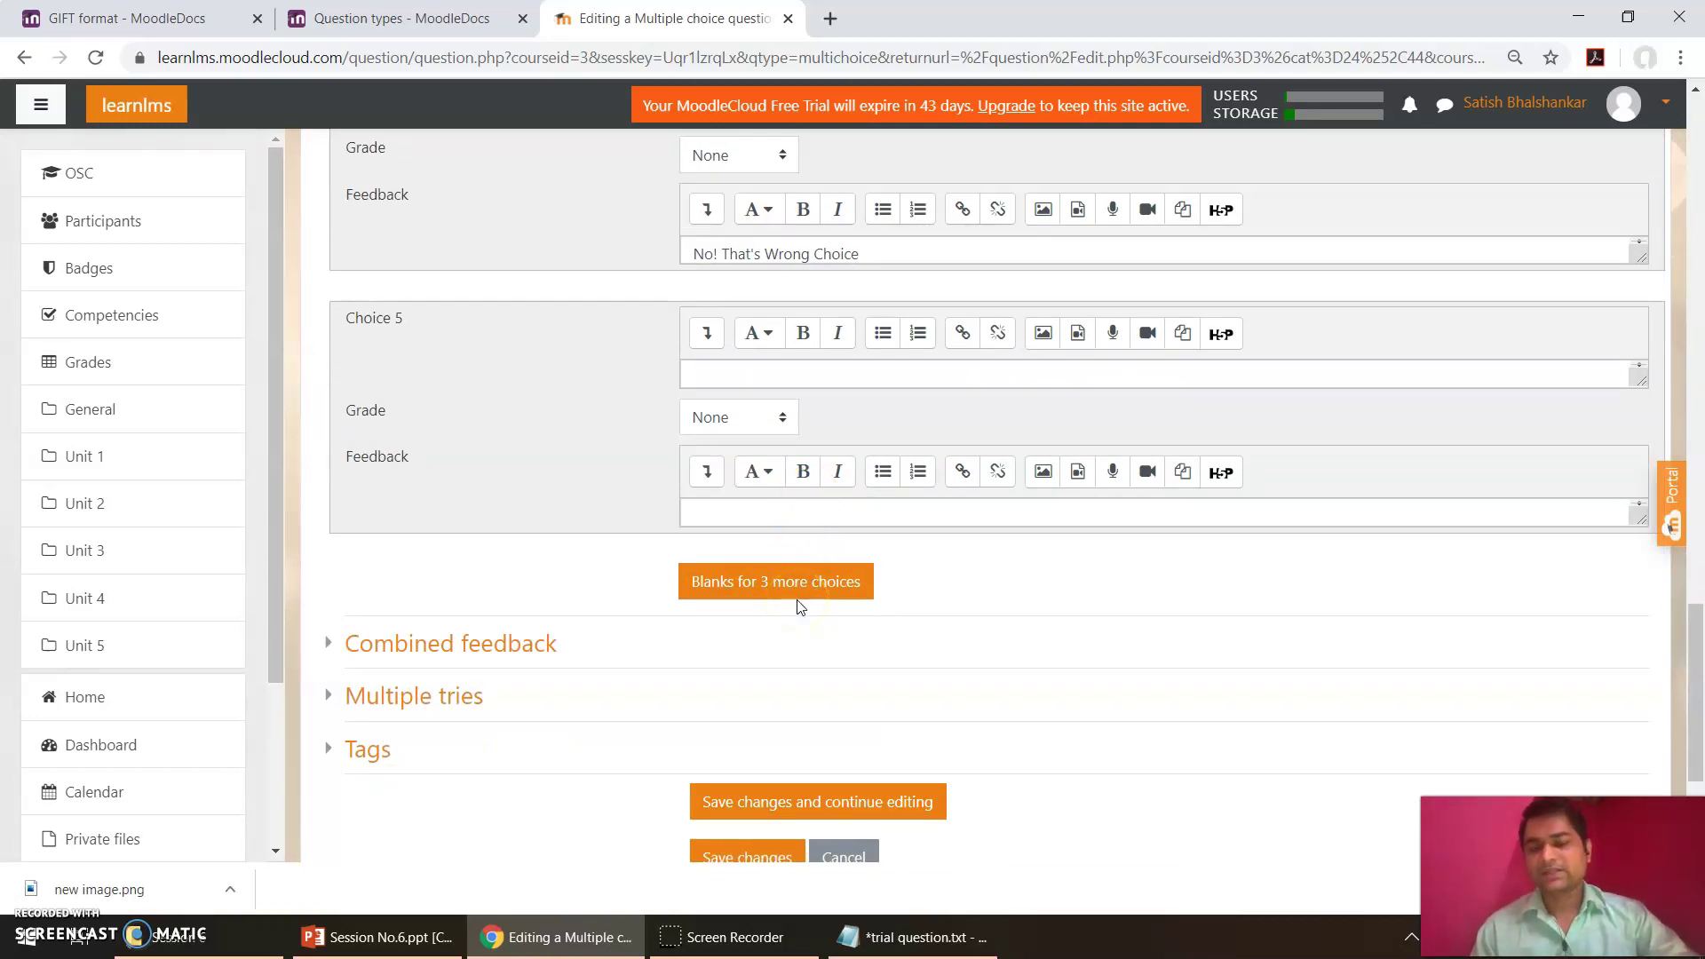
{"action": "left_click", "coordinate": [995, 573]}
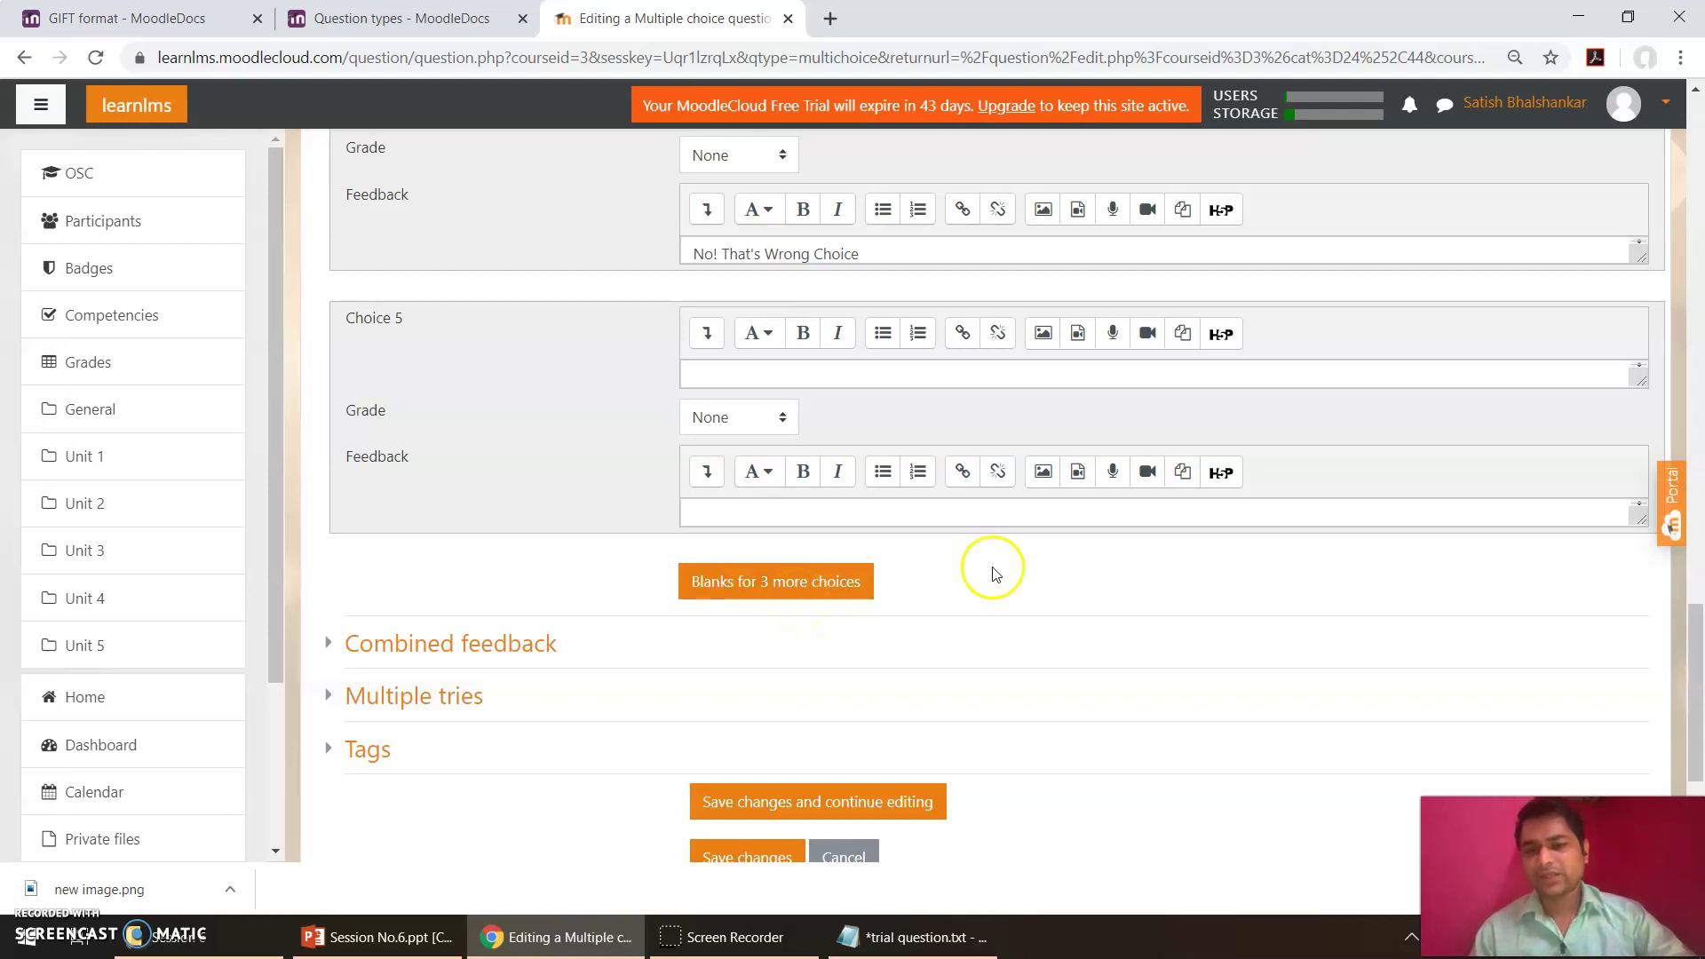
{"action": "scroll", "coordinate": [994, 573], "scroll_direction": "down", "scroll_amount": 3}
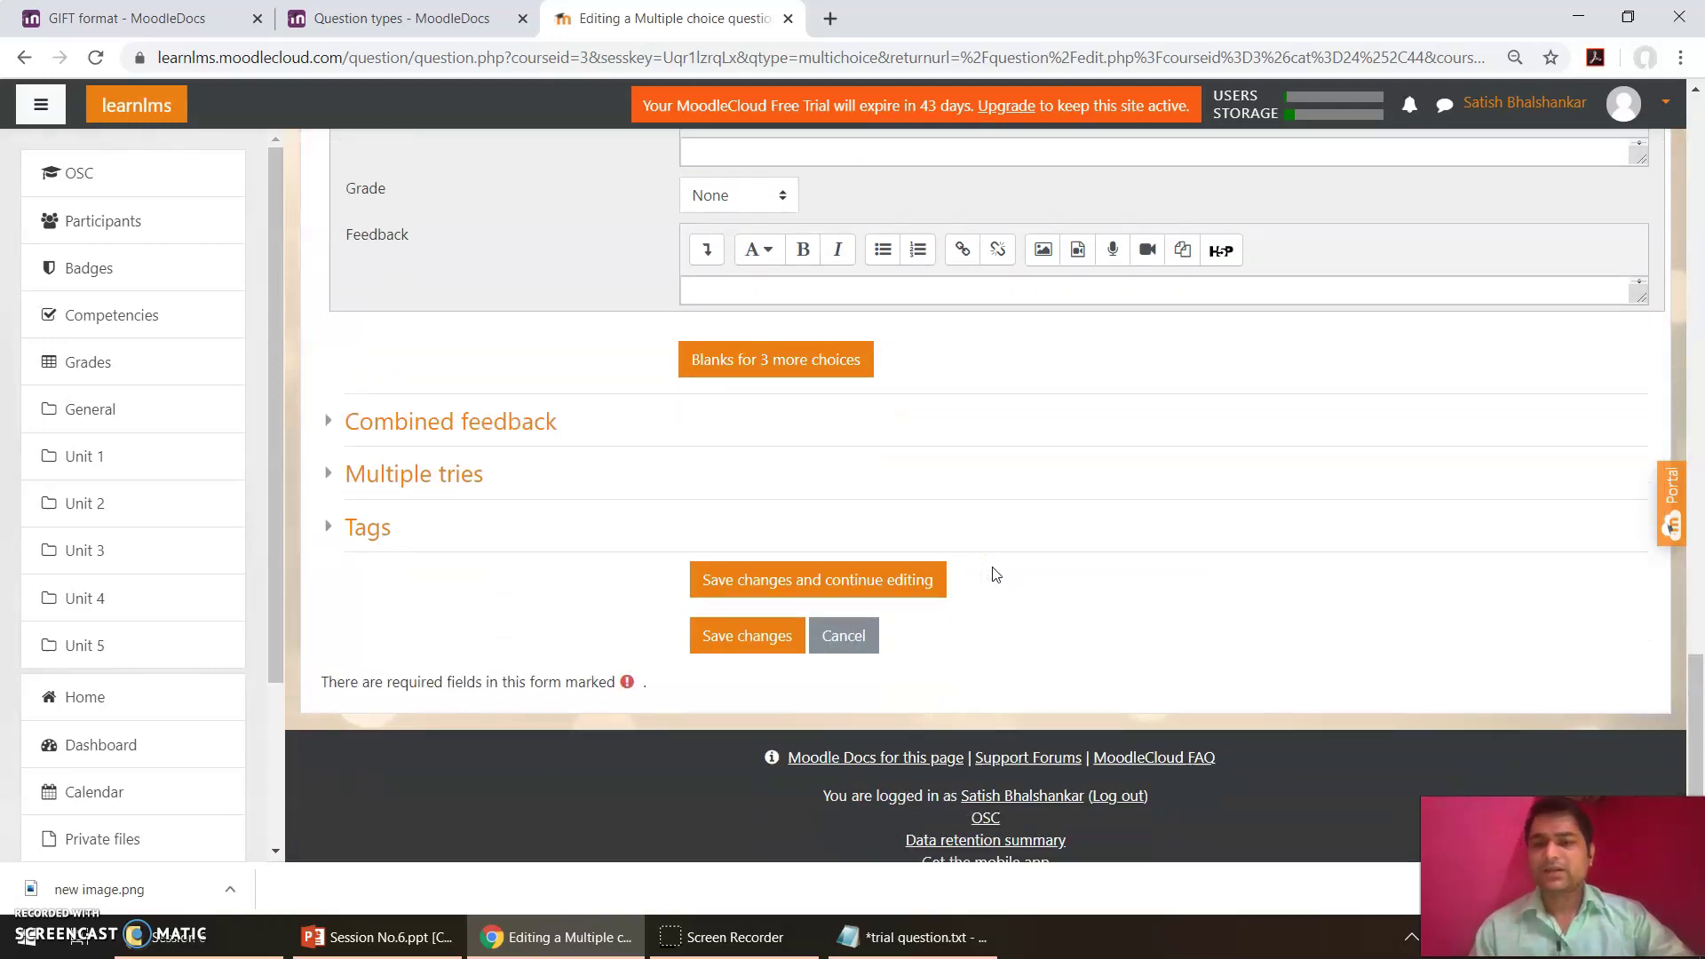
{"action": "scroll", "coordinate": [994, 572], "scroll_direction": "up", "scroll_amount": 2}
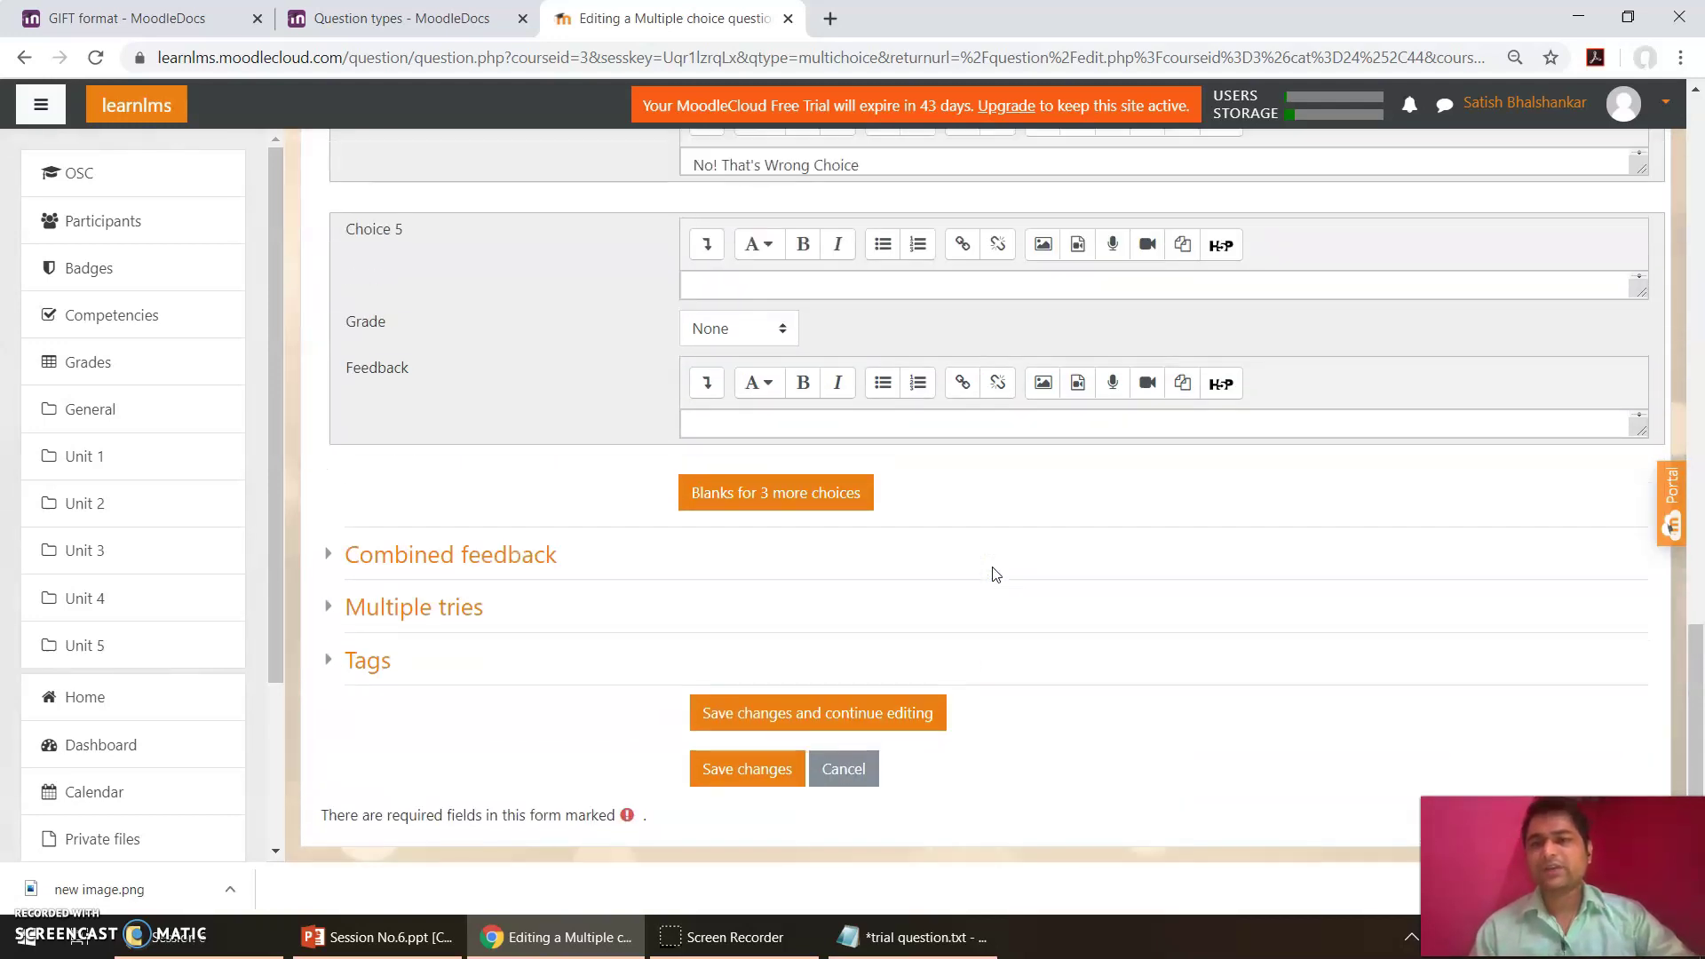
{"action": "scroll", "coordinate": [1021, 595], "scroll_direction": "down", "scroll_amount": 2}
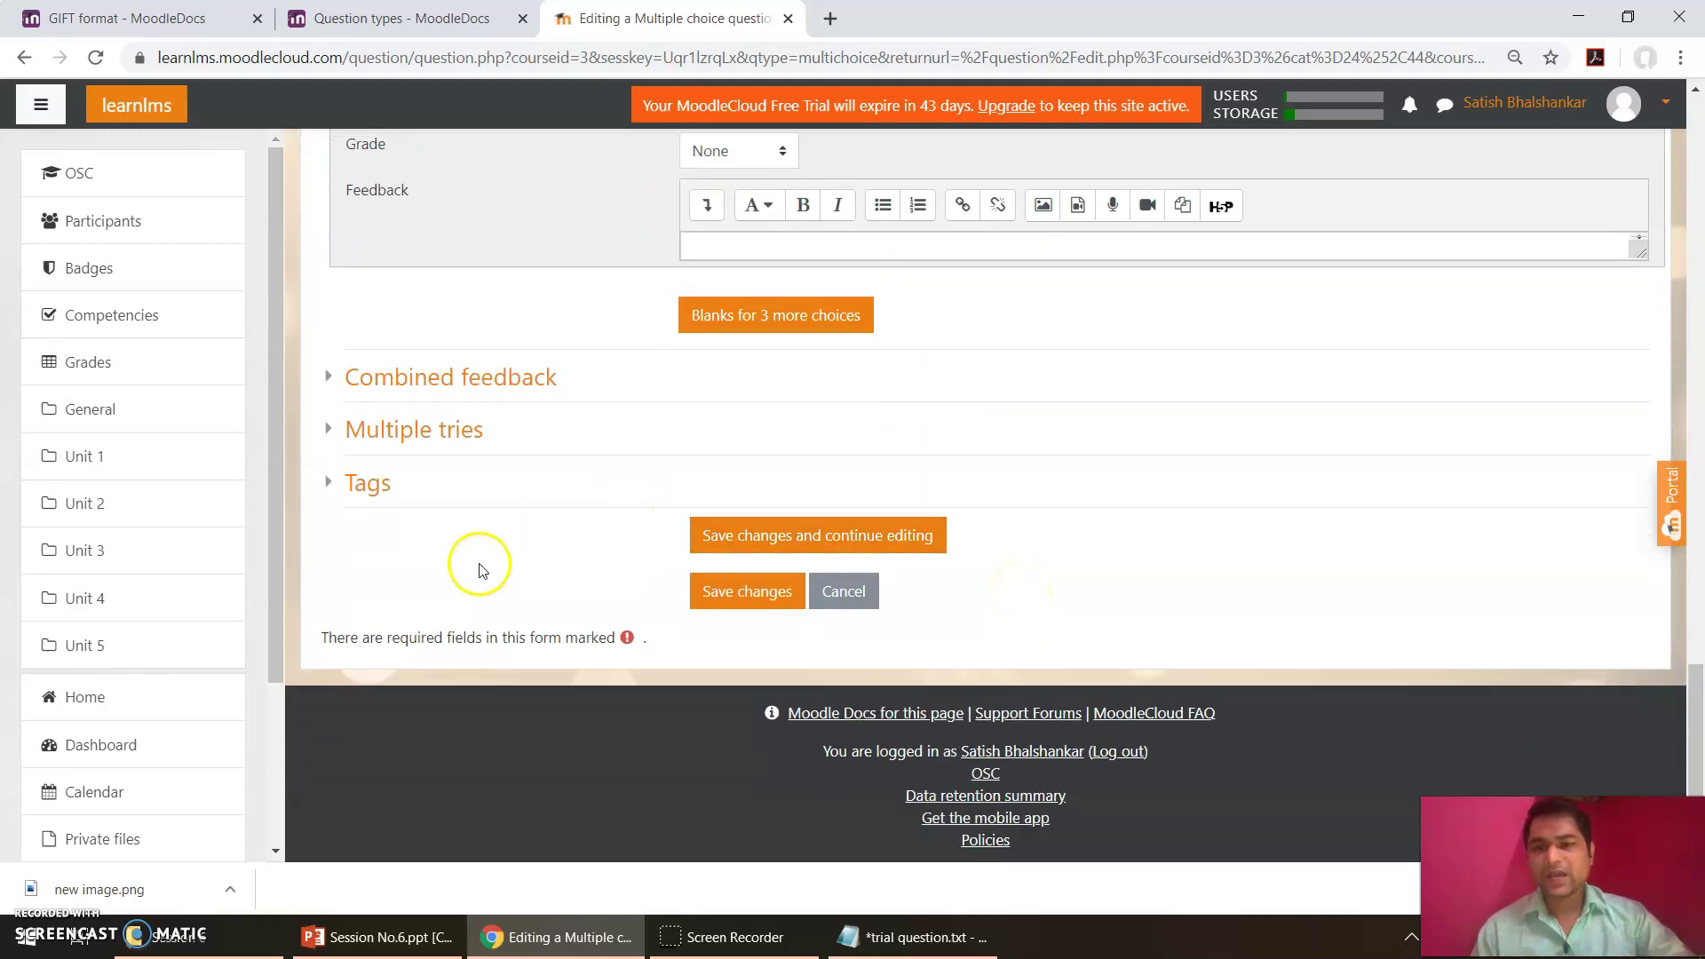
{"action": "left_click", "coordinate": [732, 601]}
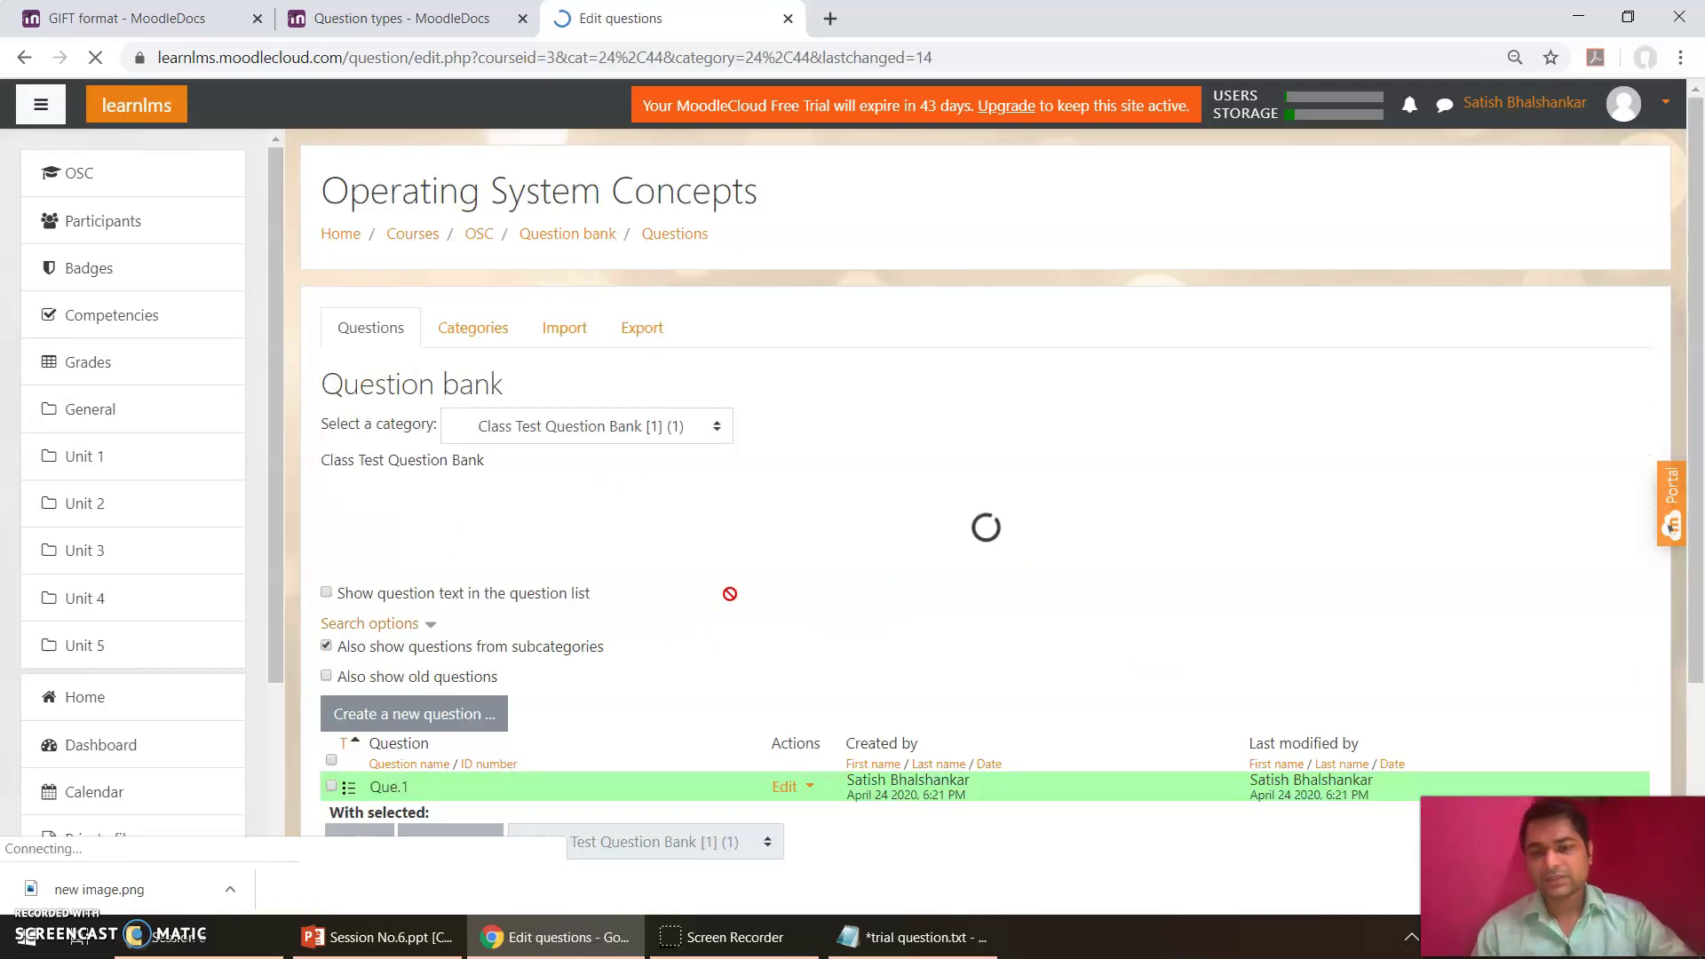
{"action": "scroll", "coordinate": [729, 593], "scroll_direction": "down", "scroll_amount": 1}
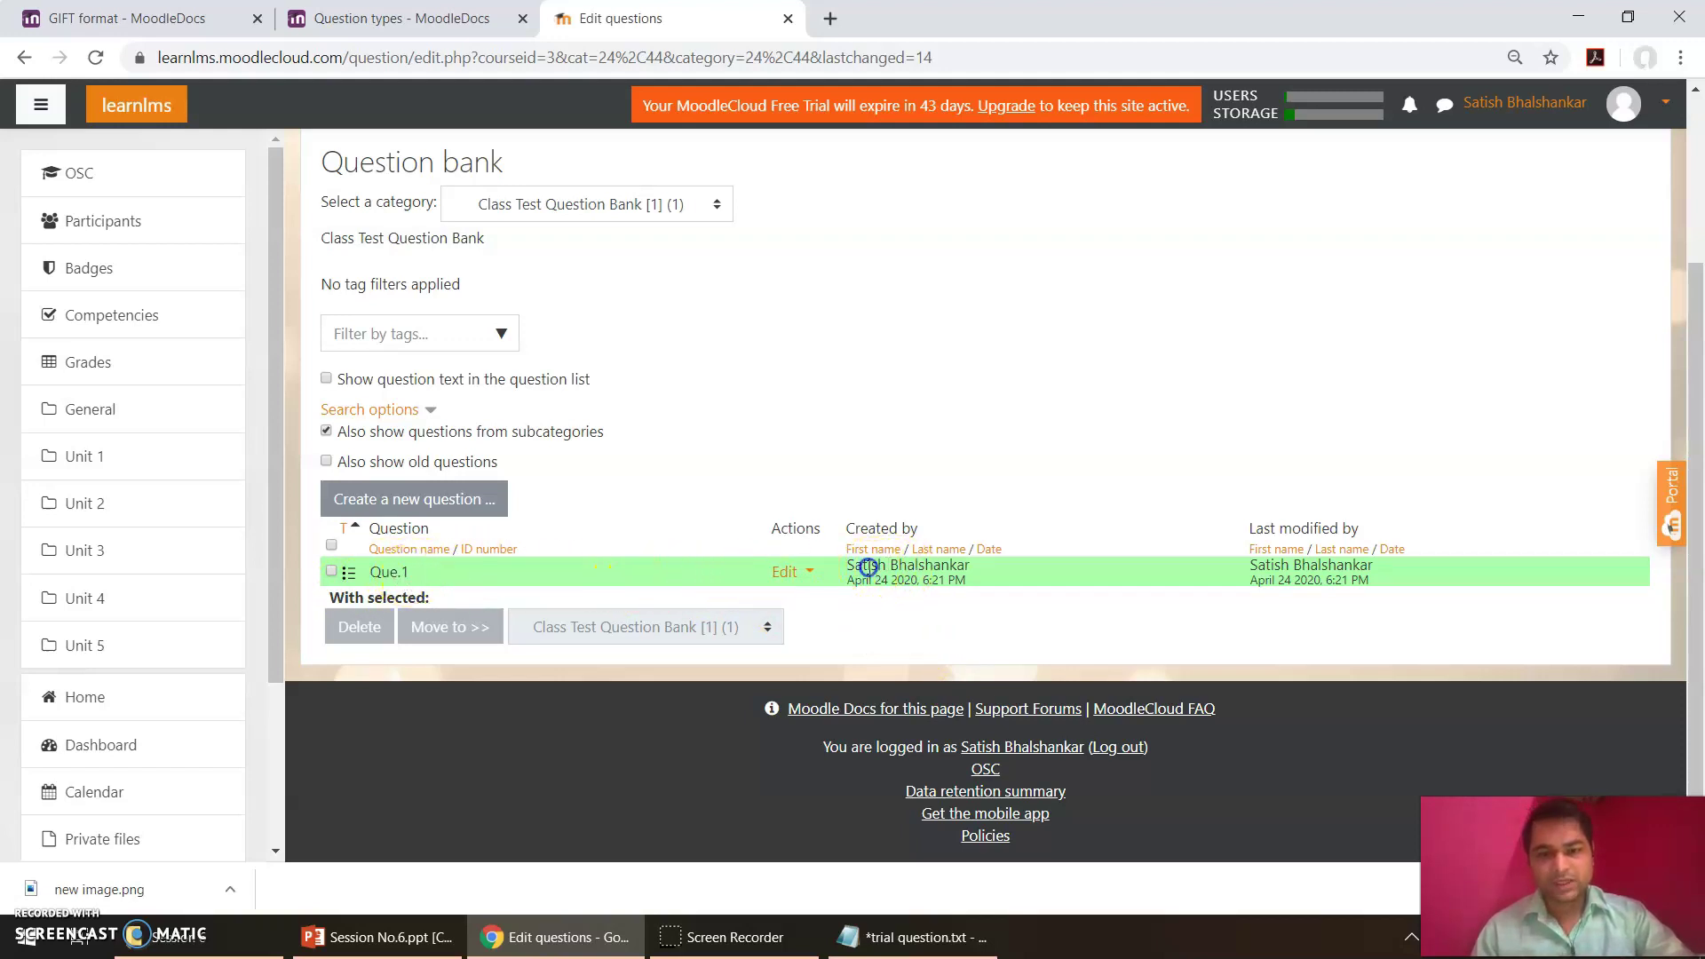
{"action": "left_click_drag", "start_coordinate": [867, 565], "coordinate": [943, 574]}
{"action": "left_click", "coordinate": [943, 573]}
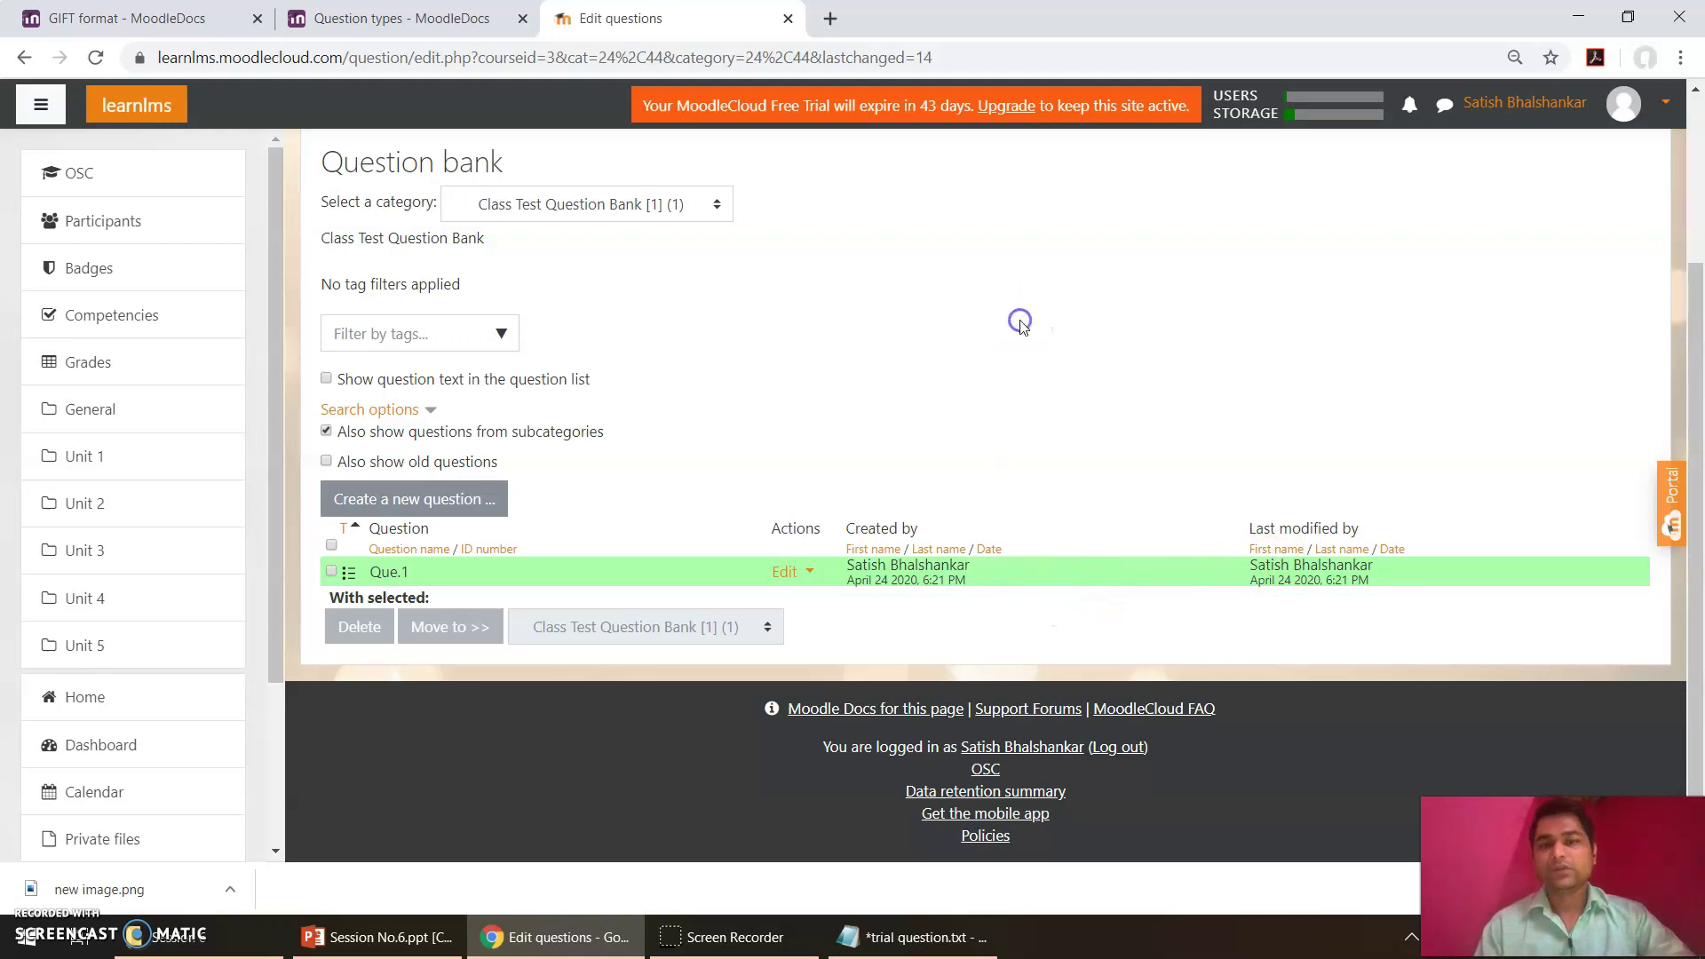
Step: Leave the question bank and open the main page of the OSC course
{"action": "scroll", "coordinate": [1022, 329], "scroll_direction": "up", "scroll_amount": 3}
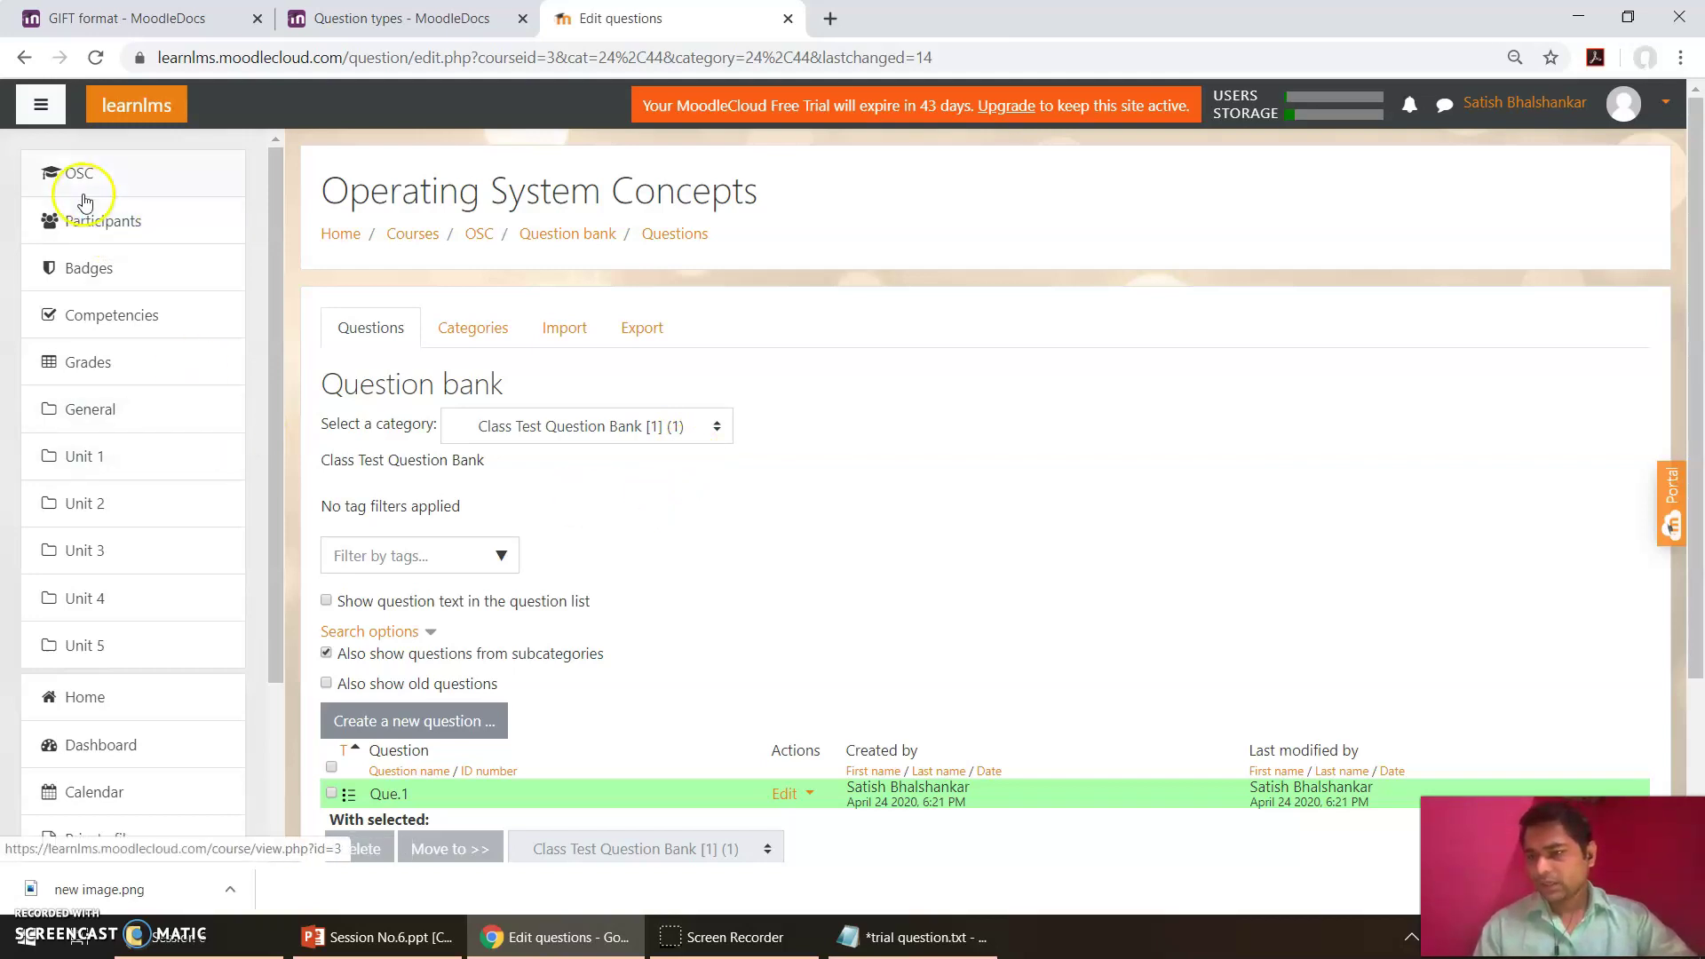
{"action": "left_click", "coordinate": [55, 182]}
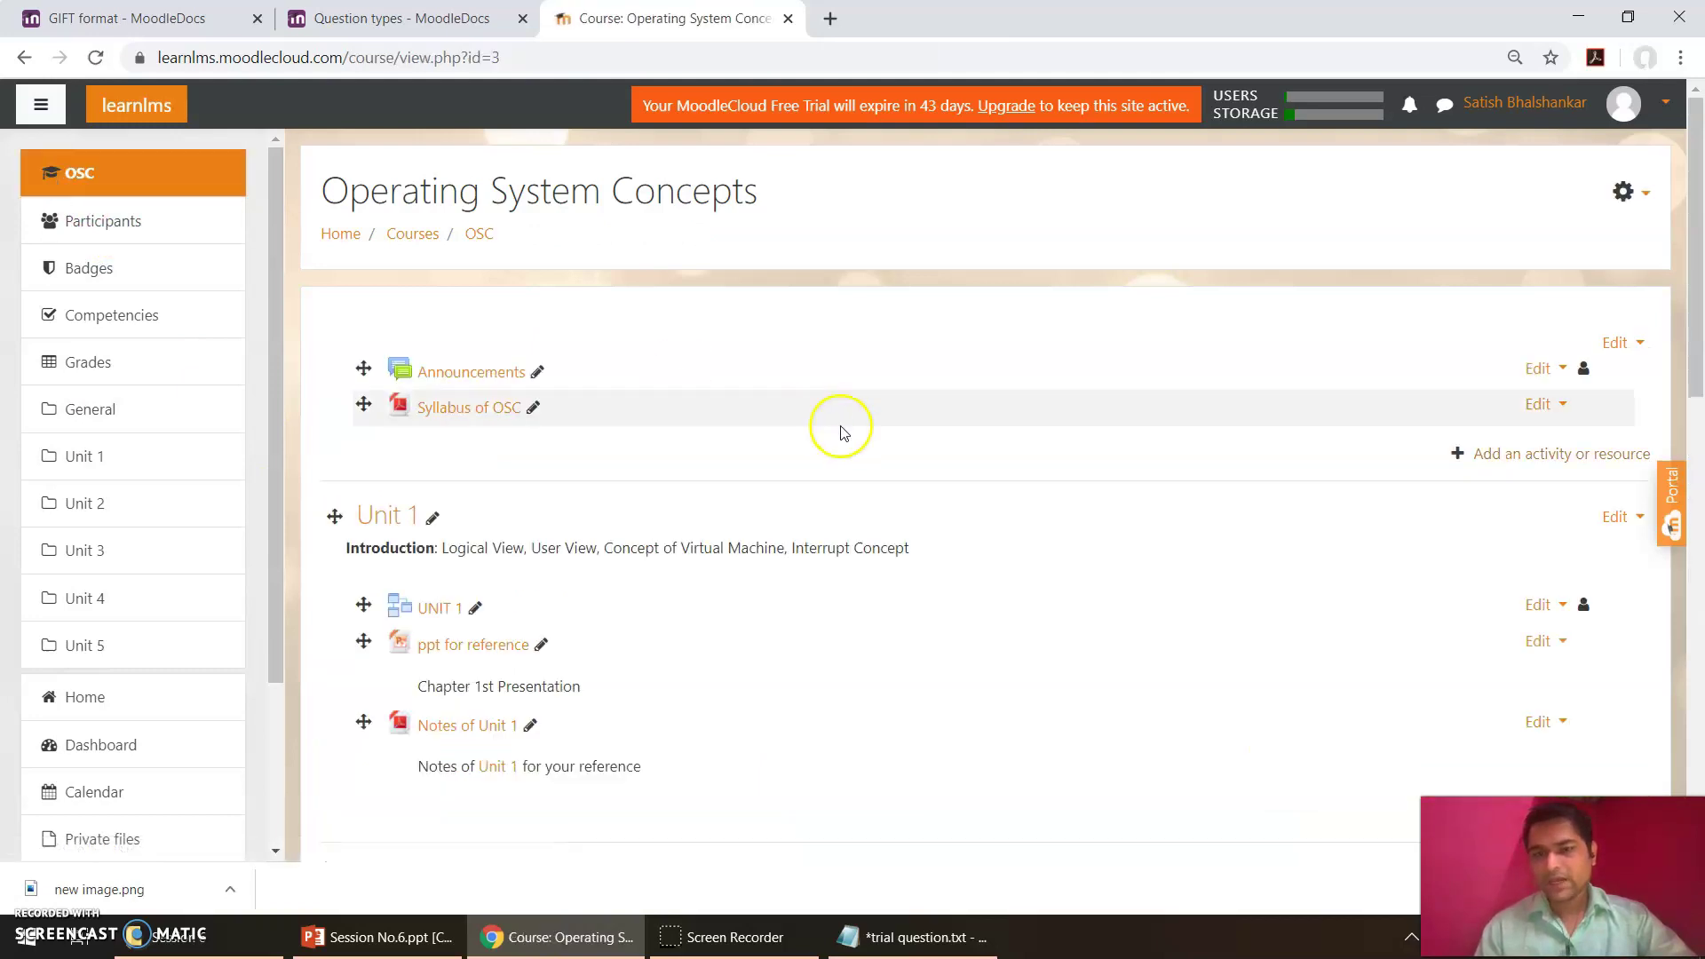
{"action": "scroll", "coordinate": [1014, 439], "scroll_direction": "down", "scroll_amount": 2}
{"action": "scroll", "coordinate": [1014, 439], "scroll_direction": "down", "scroll_amount": 3}
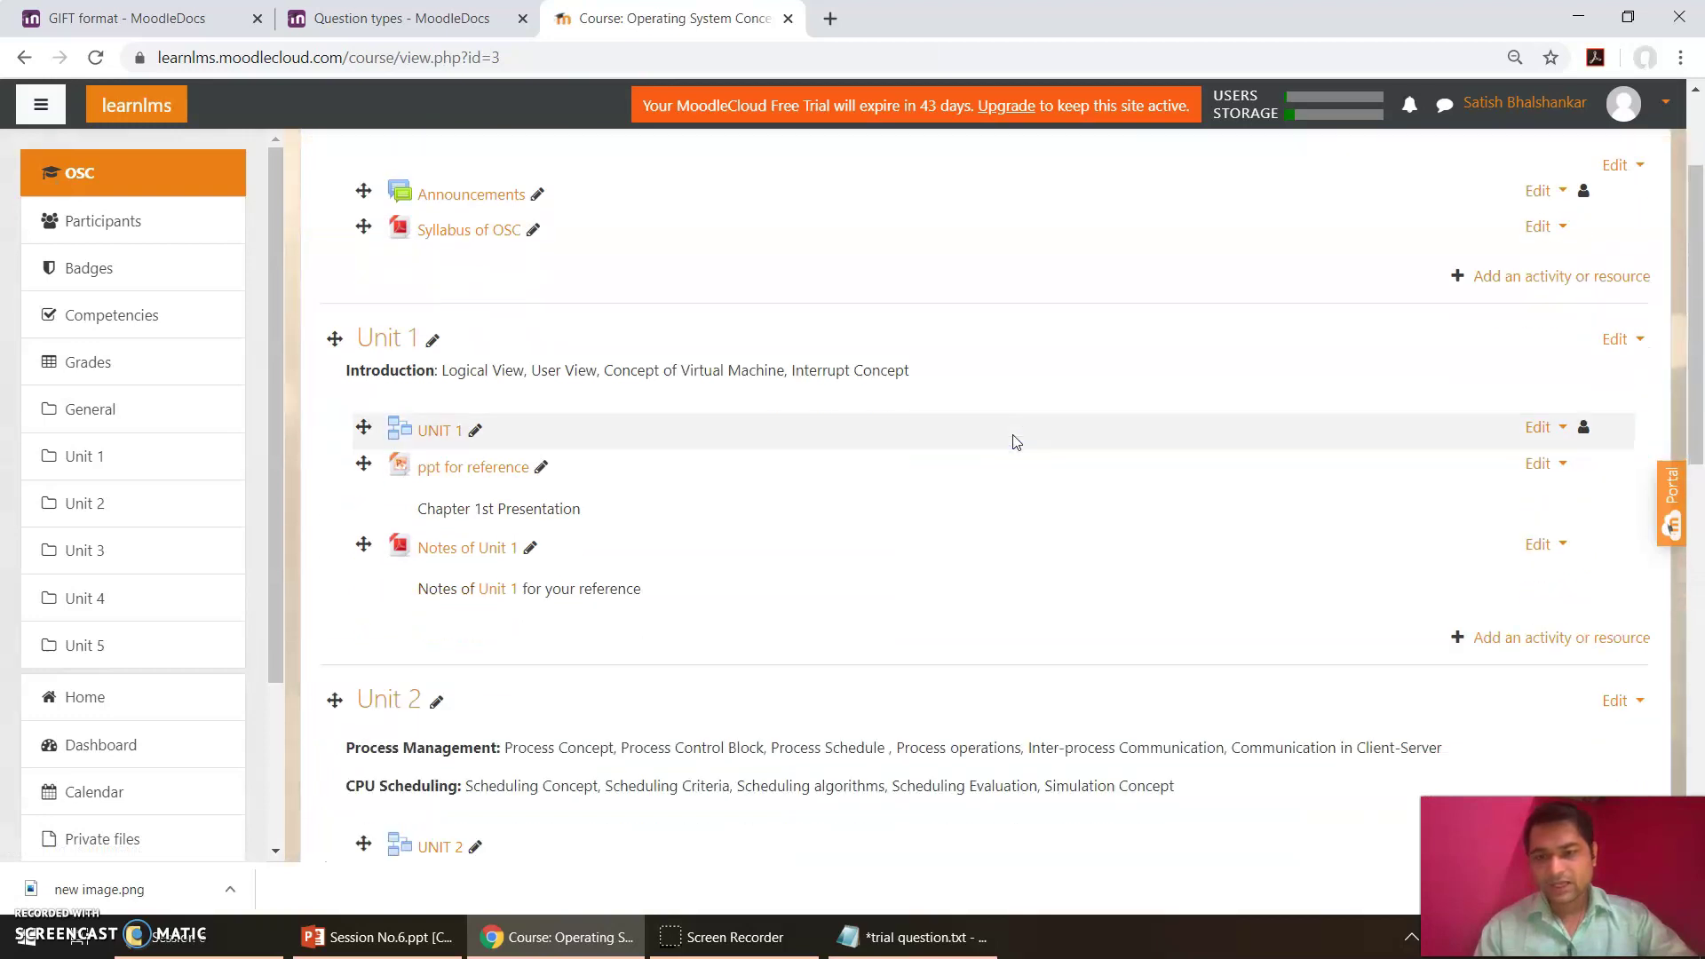
{"action": "scroll", "coordinate": [1016, 442], "scroll_direction": "up", "scroll_amount": 1}
{"action": "scroll", "coordinate": [1015, 442], "scroll_direction": "up", "scroll_amount": 3}
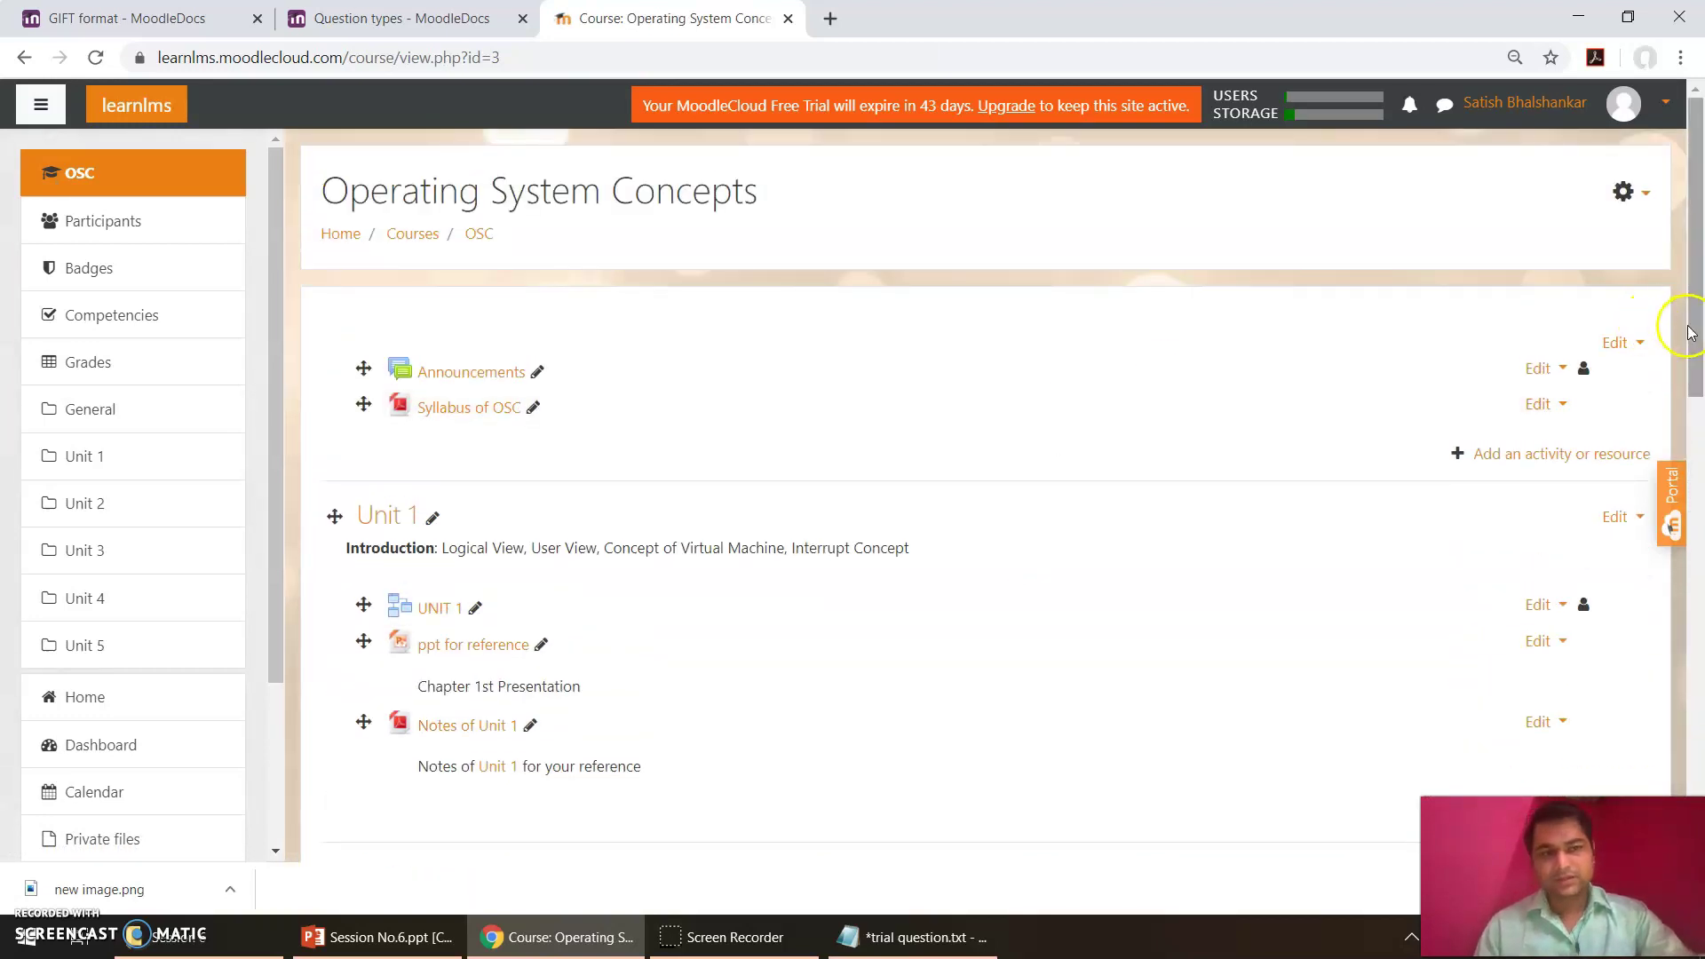
Step: Add a new Quiz activity to the Unit 1 section of the course
{"action": "left_click_drag", "start_coordinate": [1696, 327], "coordinate": [1697, 457]}
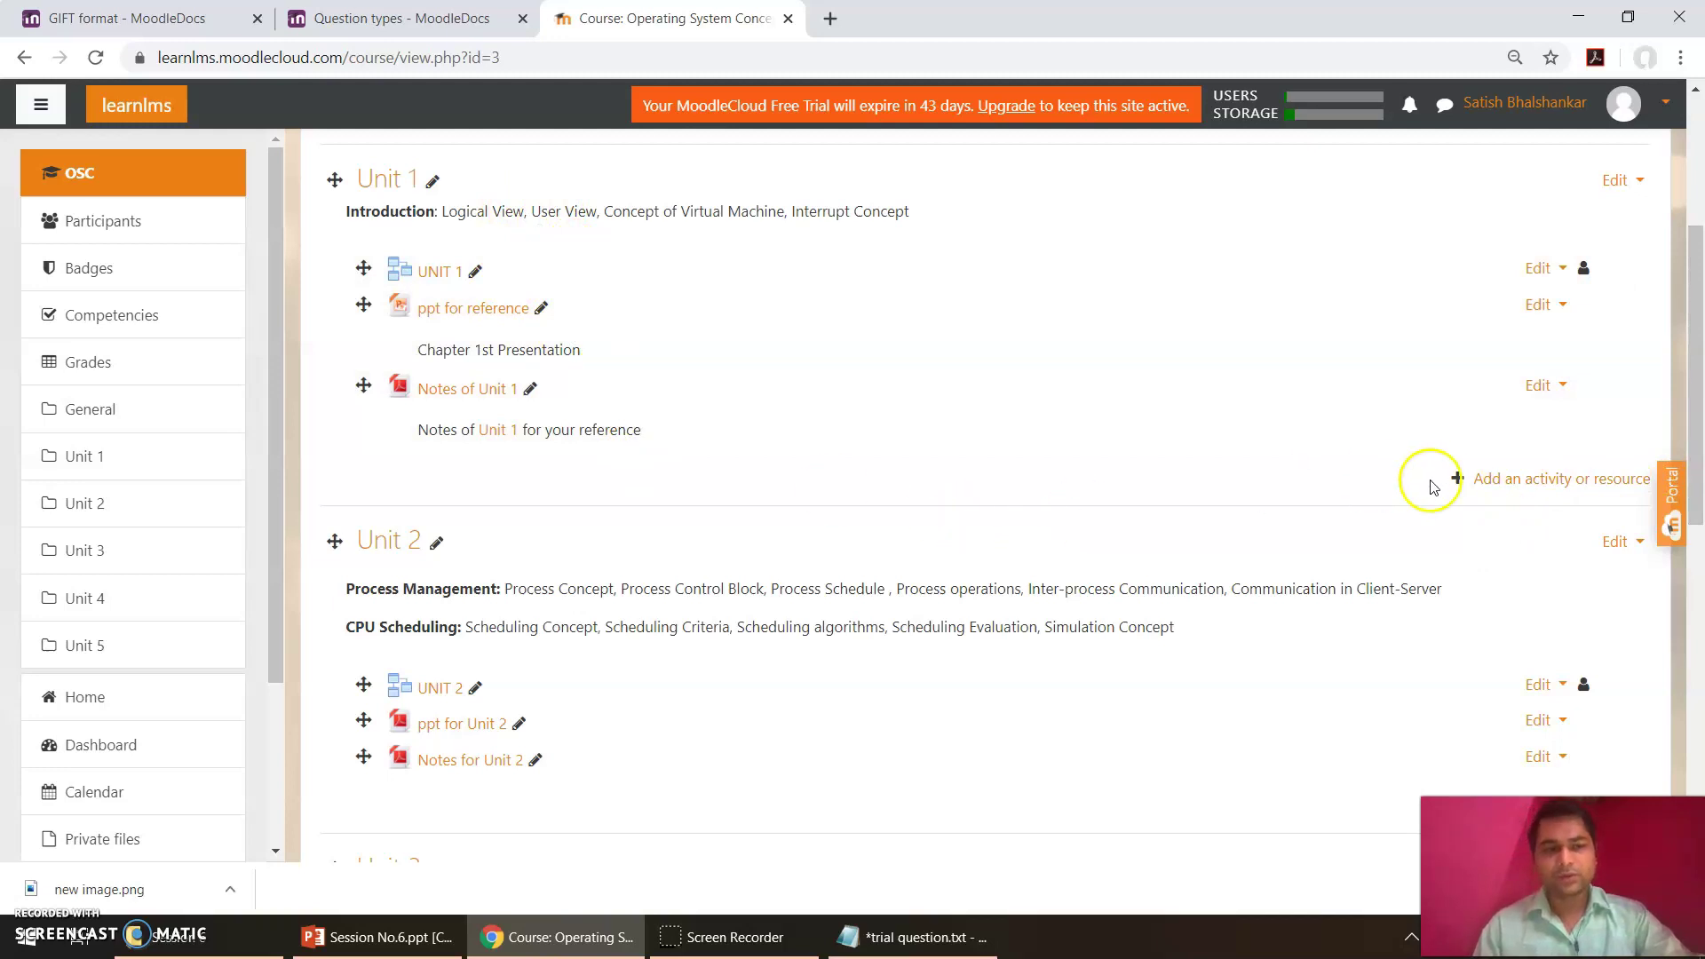
{"action": "left_click", "coordinate": [1489, 482]}
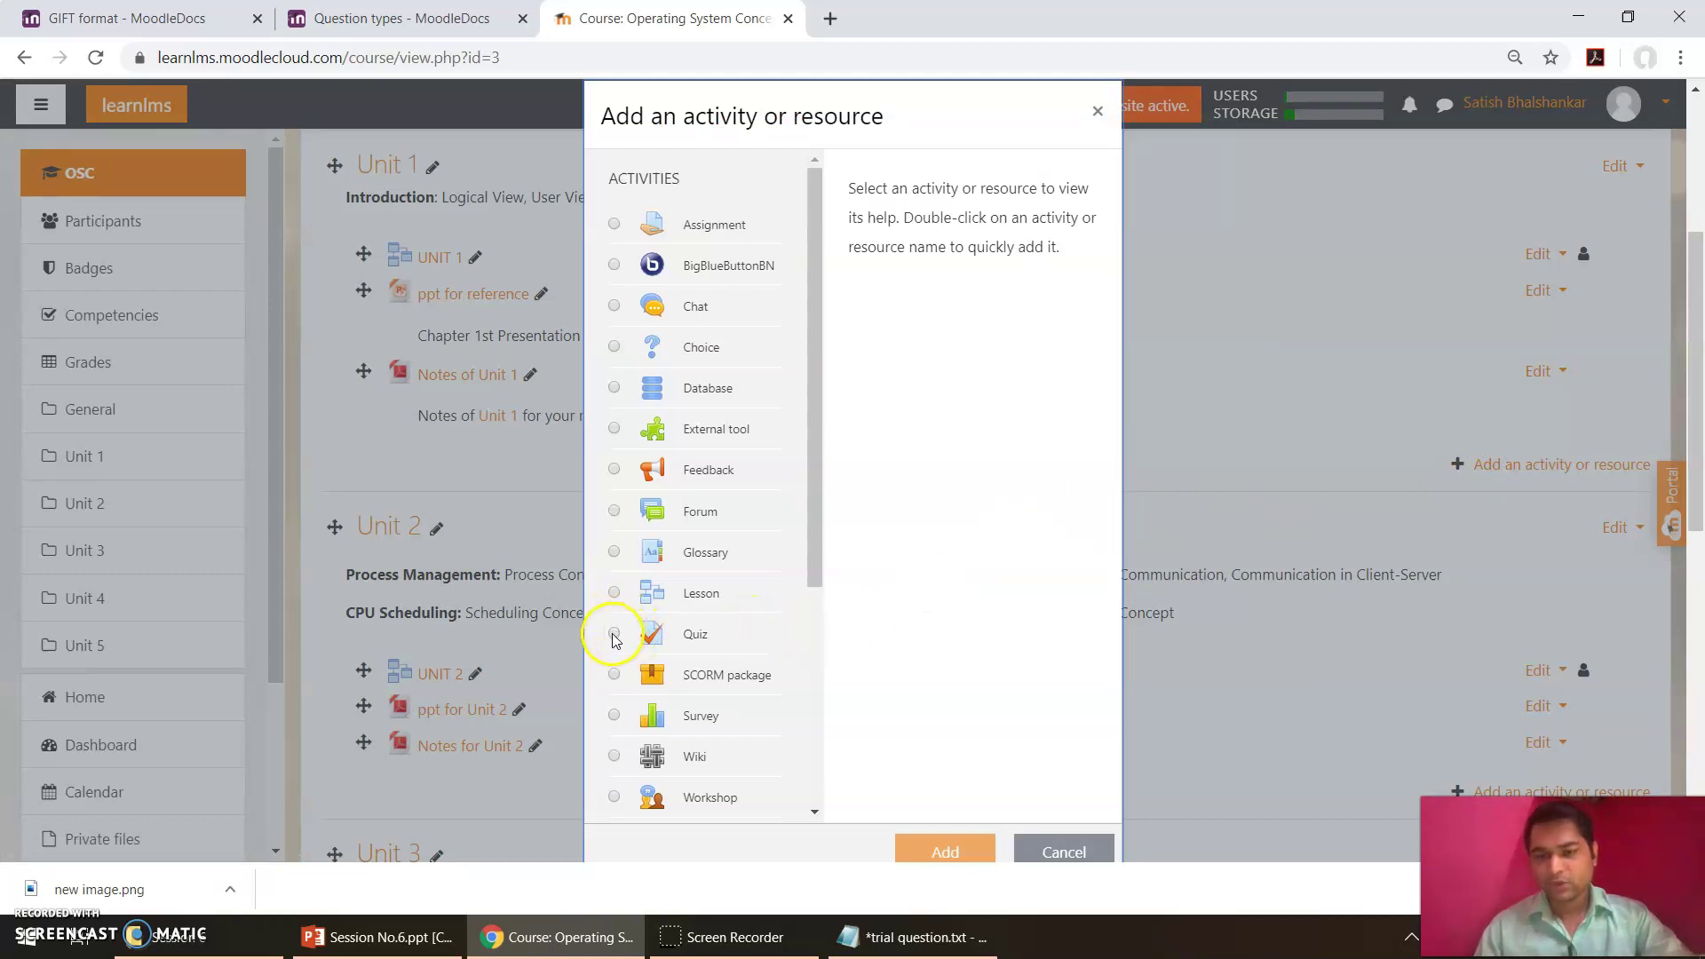
{"action": "left_click", "coordinate": [696, 634]}
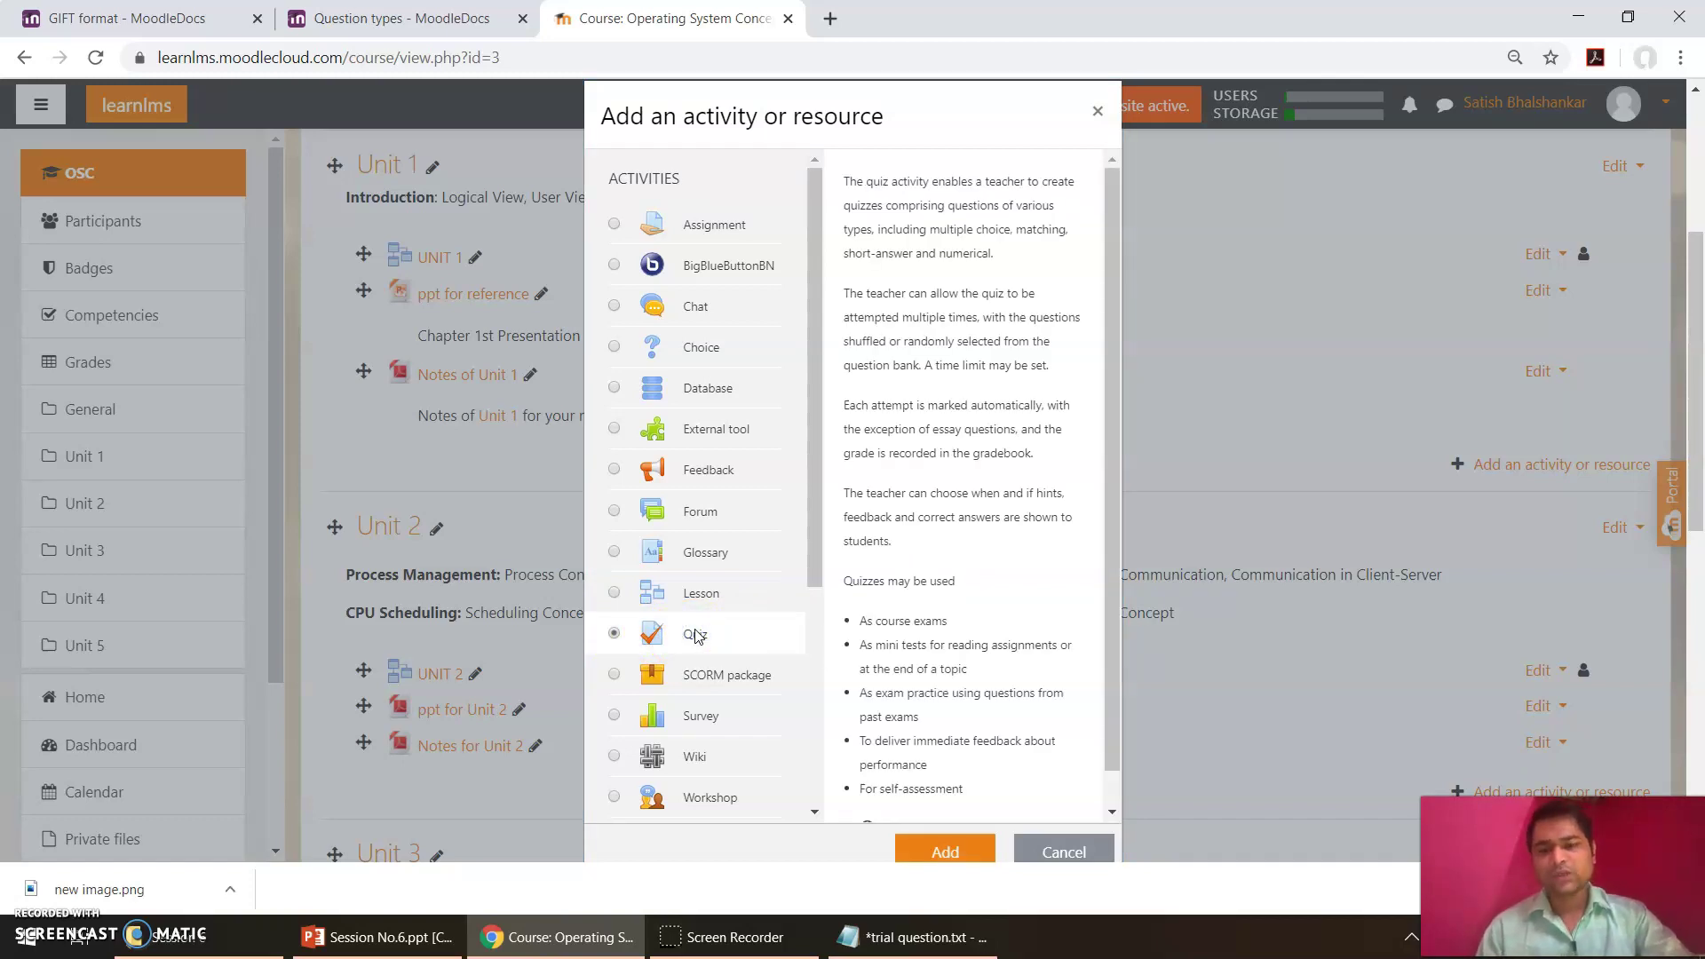
{"action": "left_click", "coordinate": [946, 852]}
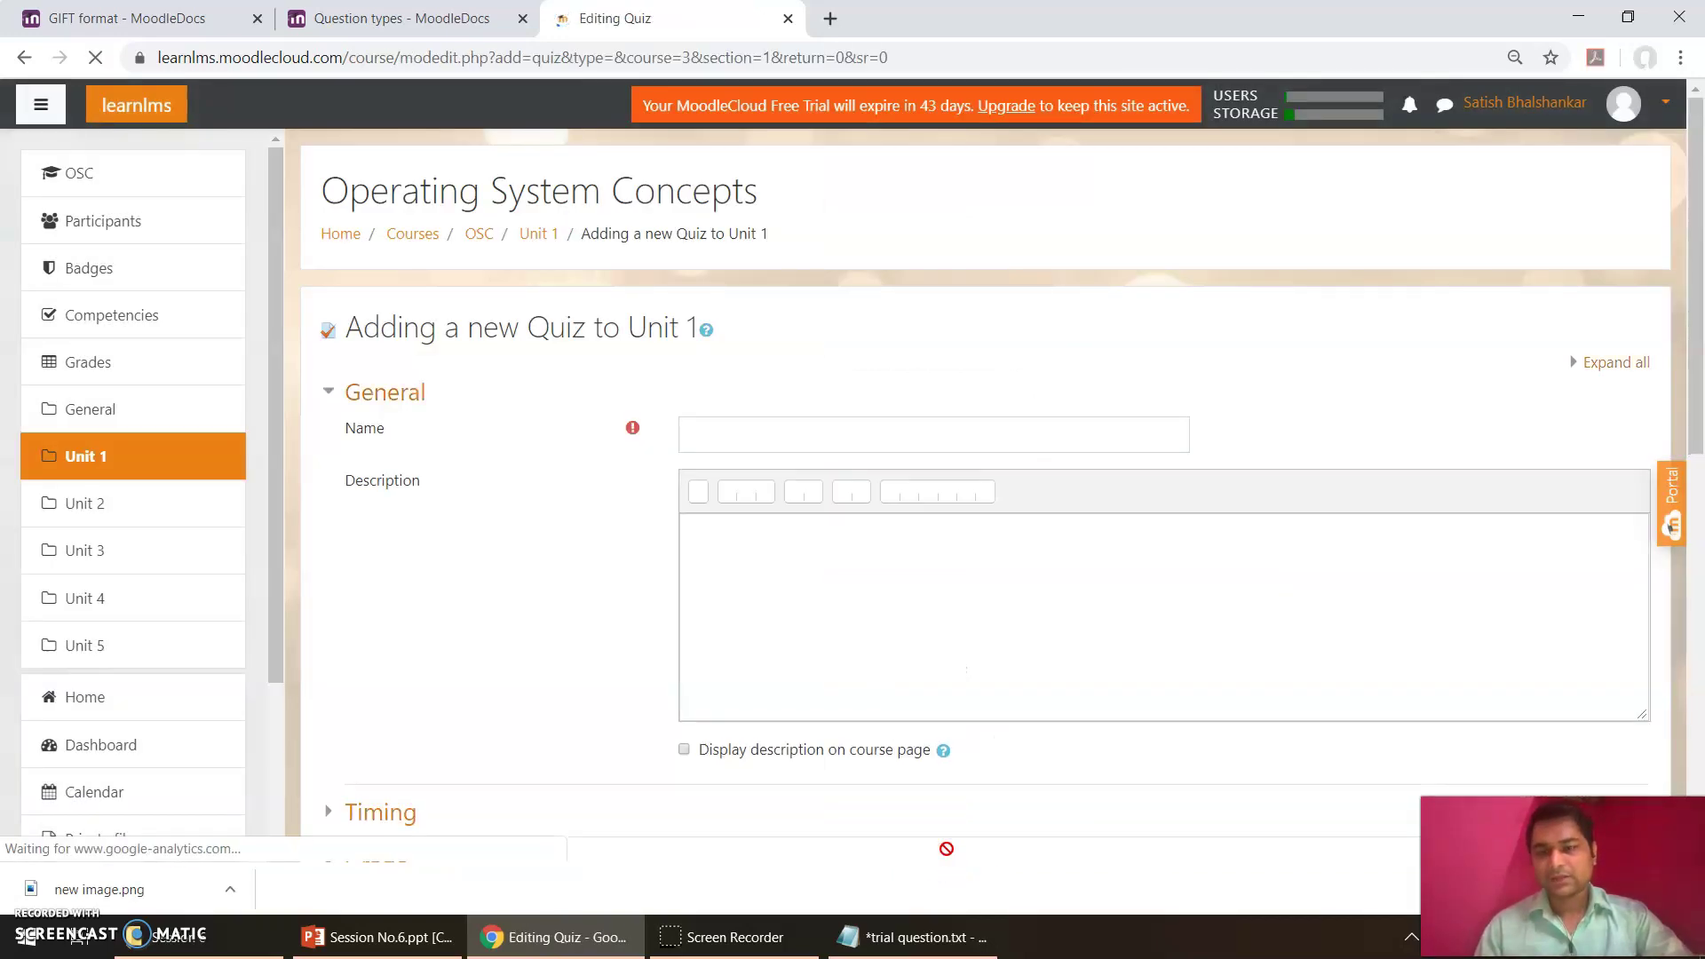
Step: Name the quiz "Class Test I" and enter "This is our First Class Test on Unit 1" as its description
{"action": "left_click", "coordinate": [903, 450]}
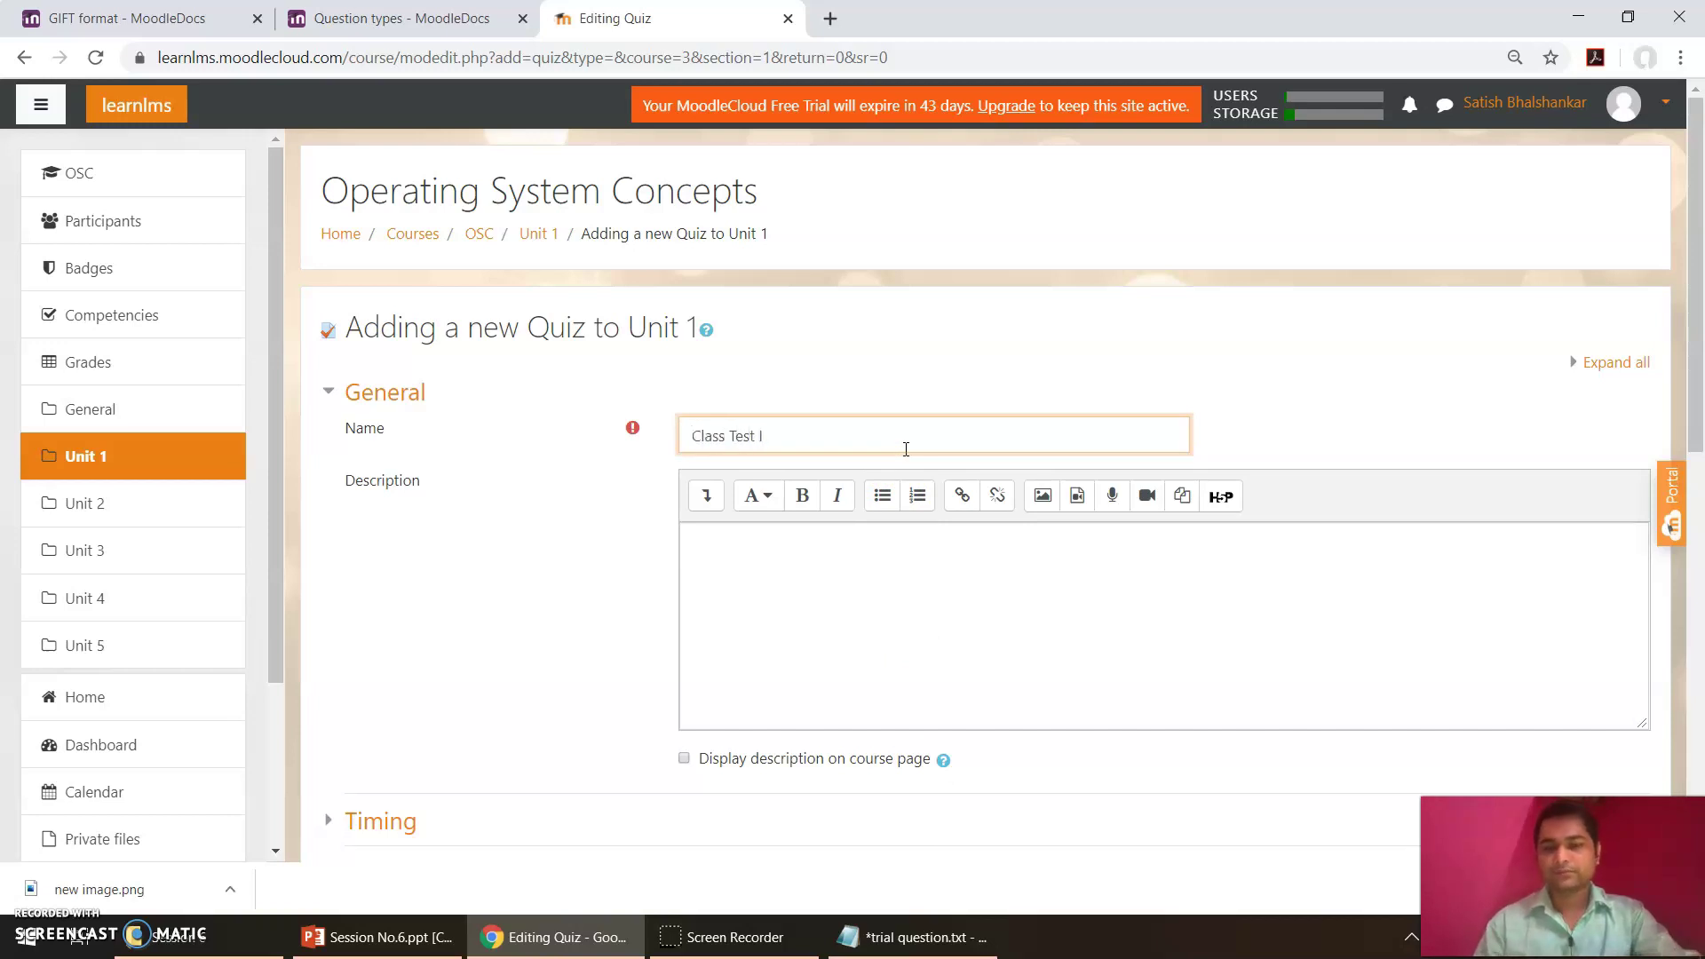
{"action": "left_click", "coordinate": [854, 585]}
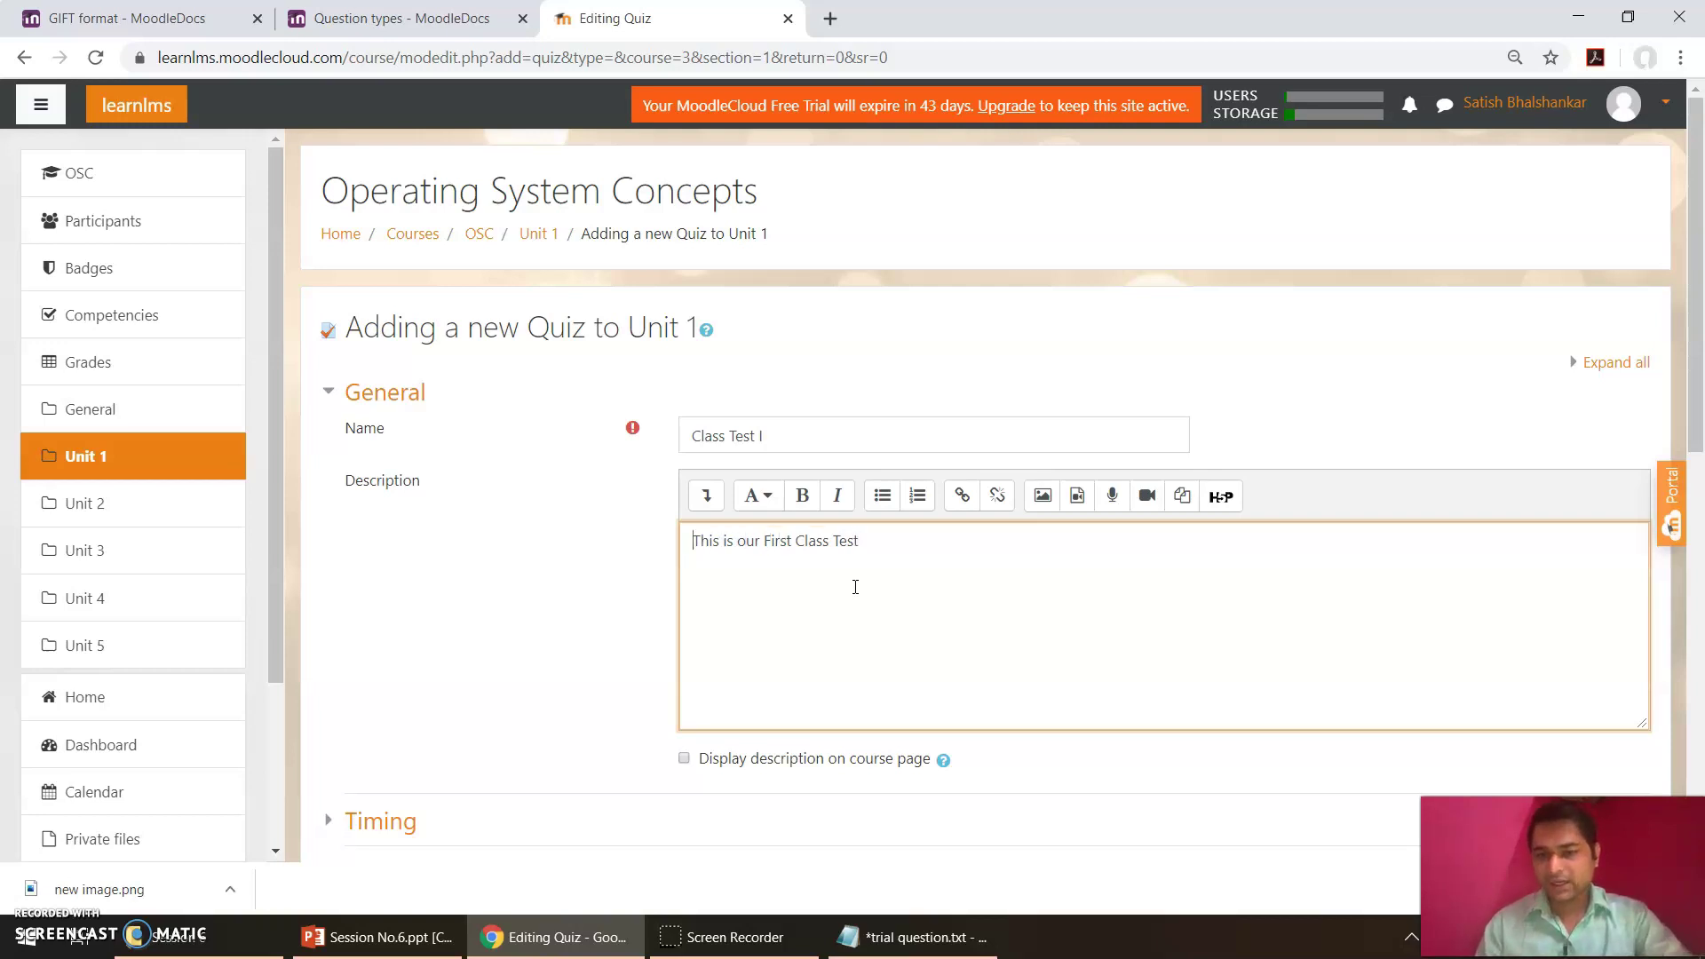
{"action": "left_click", "coordinate": [899, 581]}
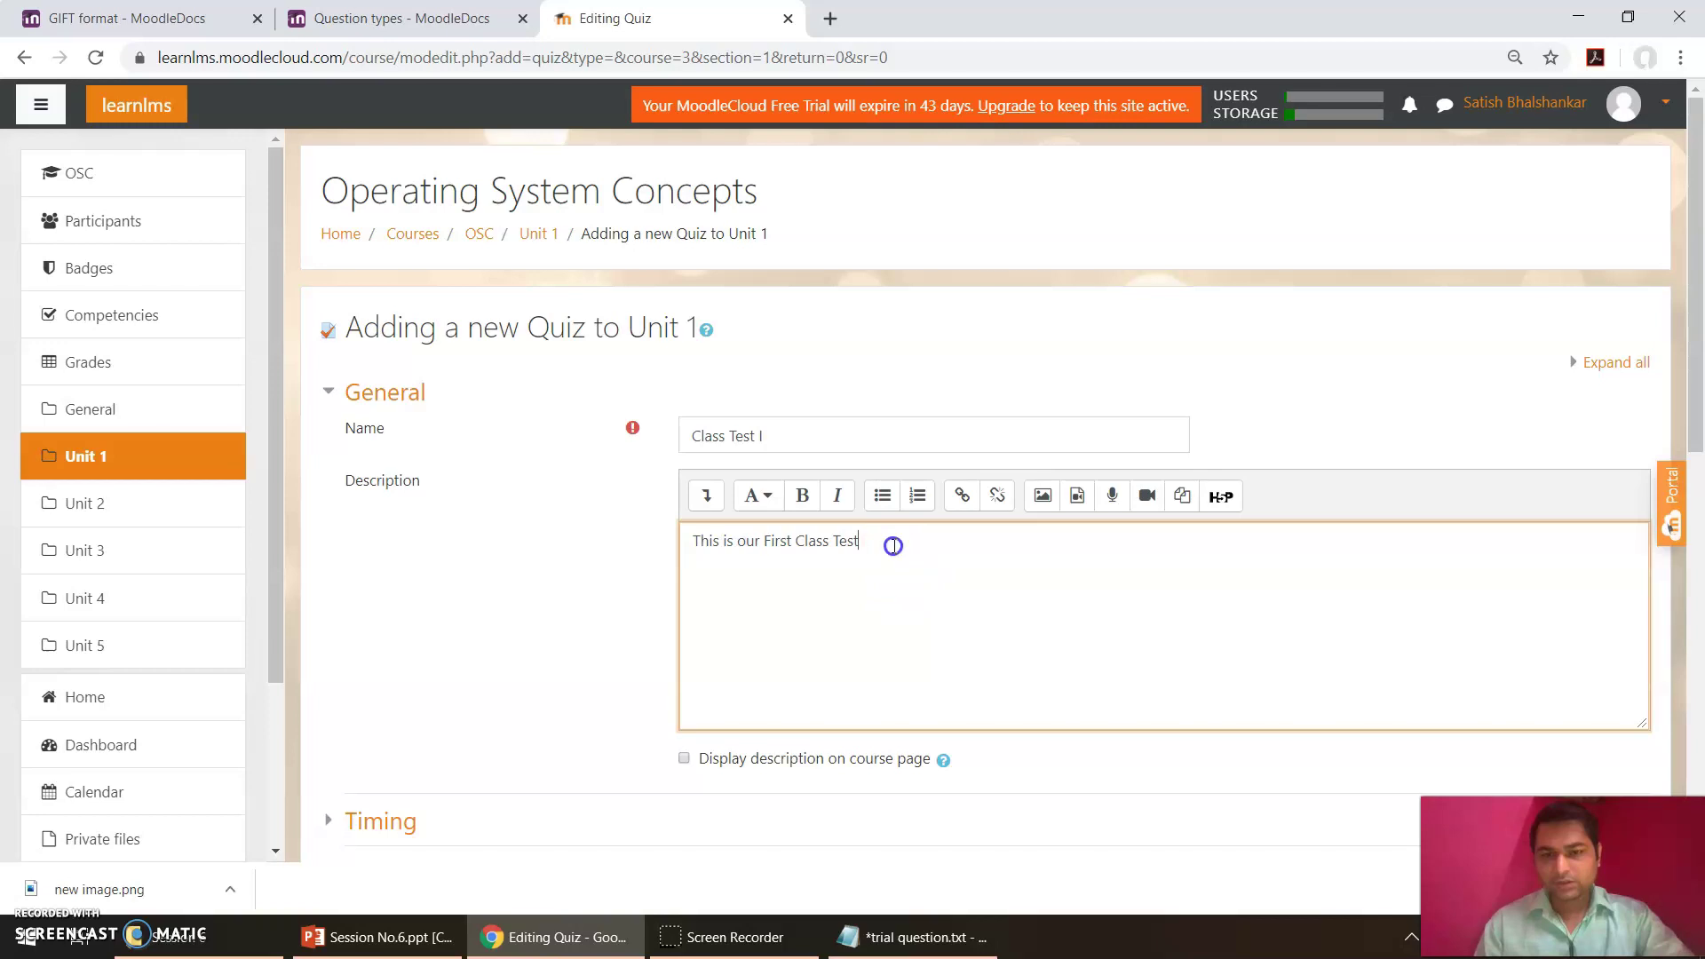
{"action": "type", "text": "on Uni"}
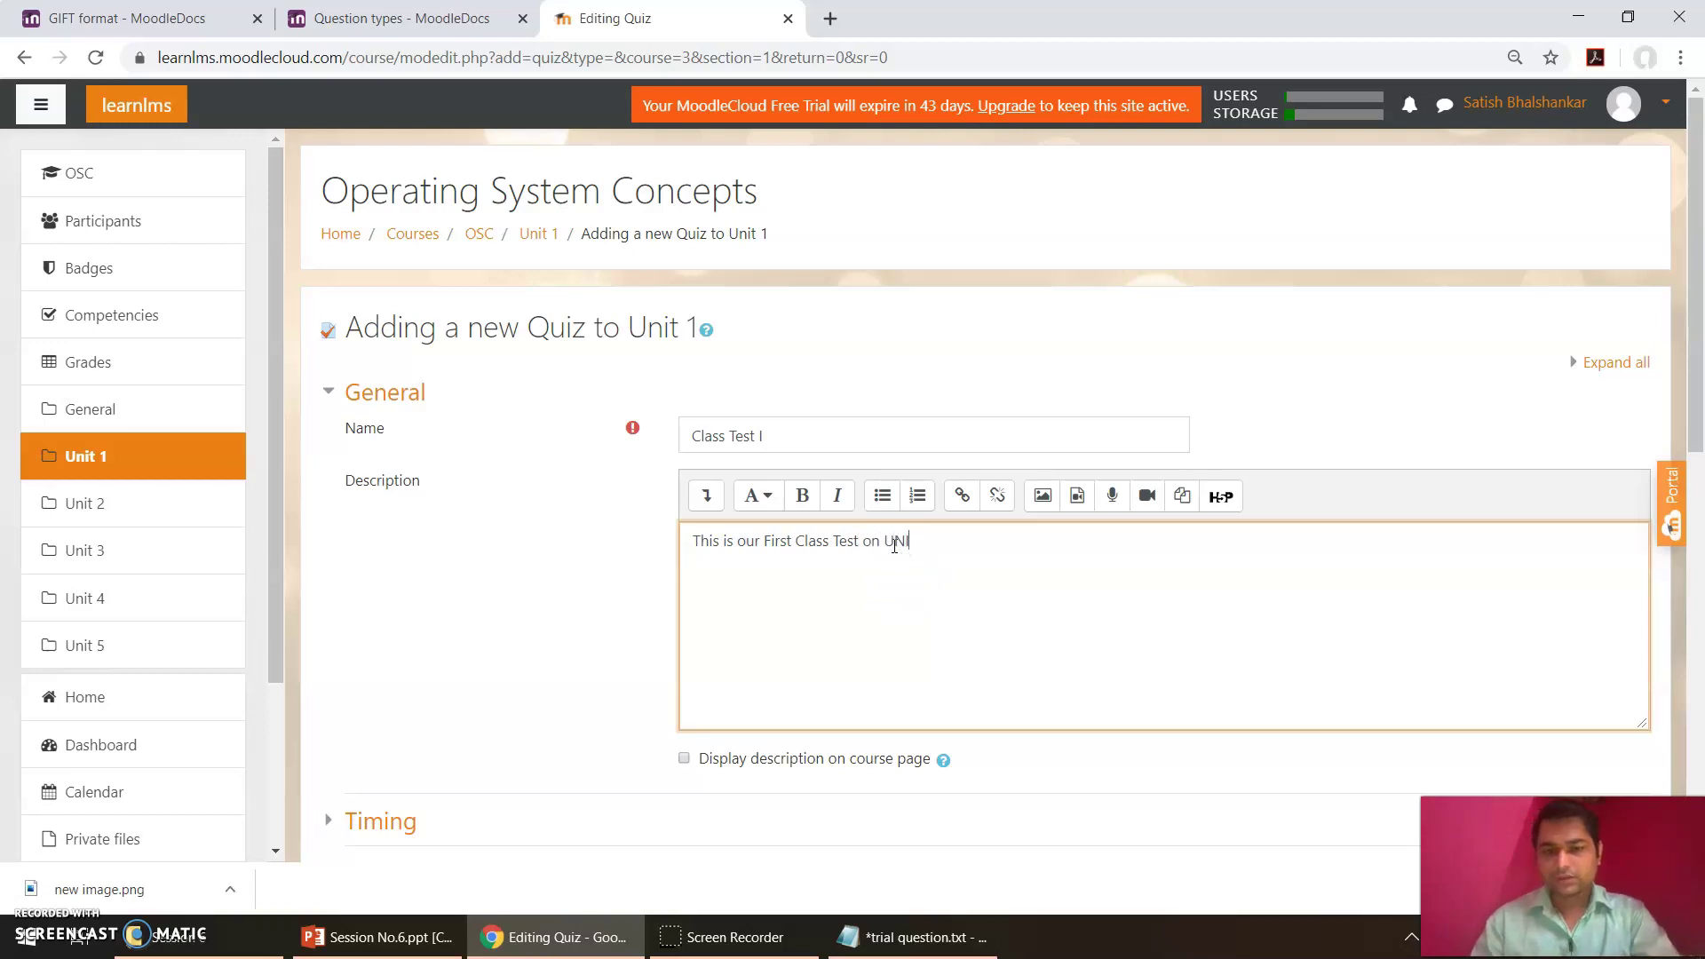
{"action": "type", "text": "t 1"}
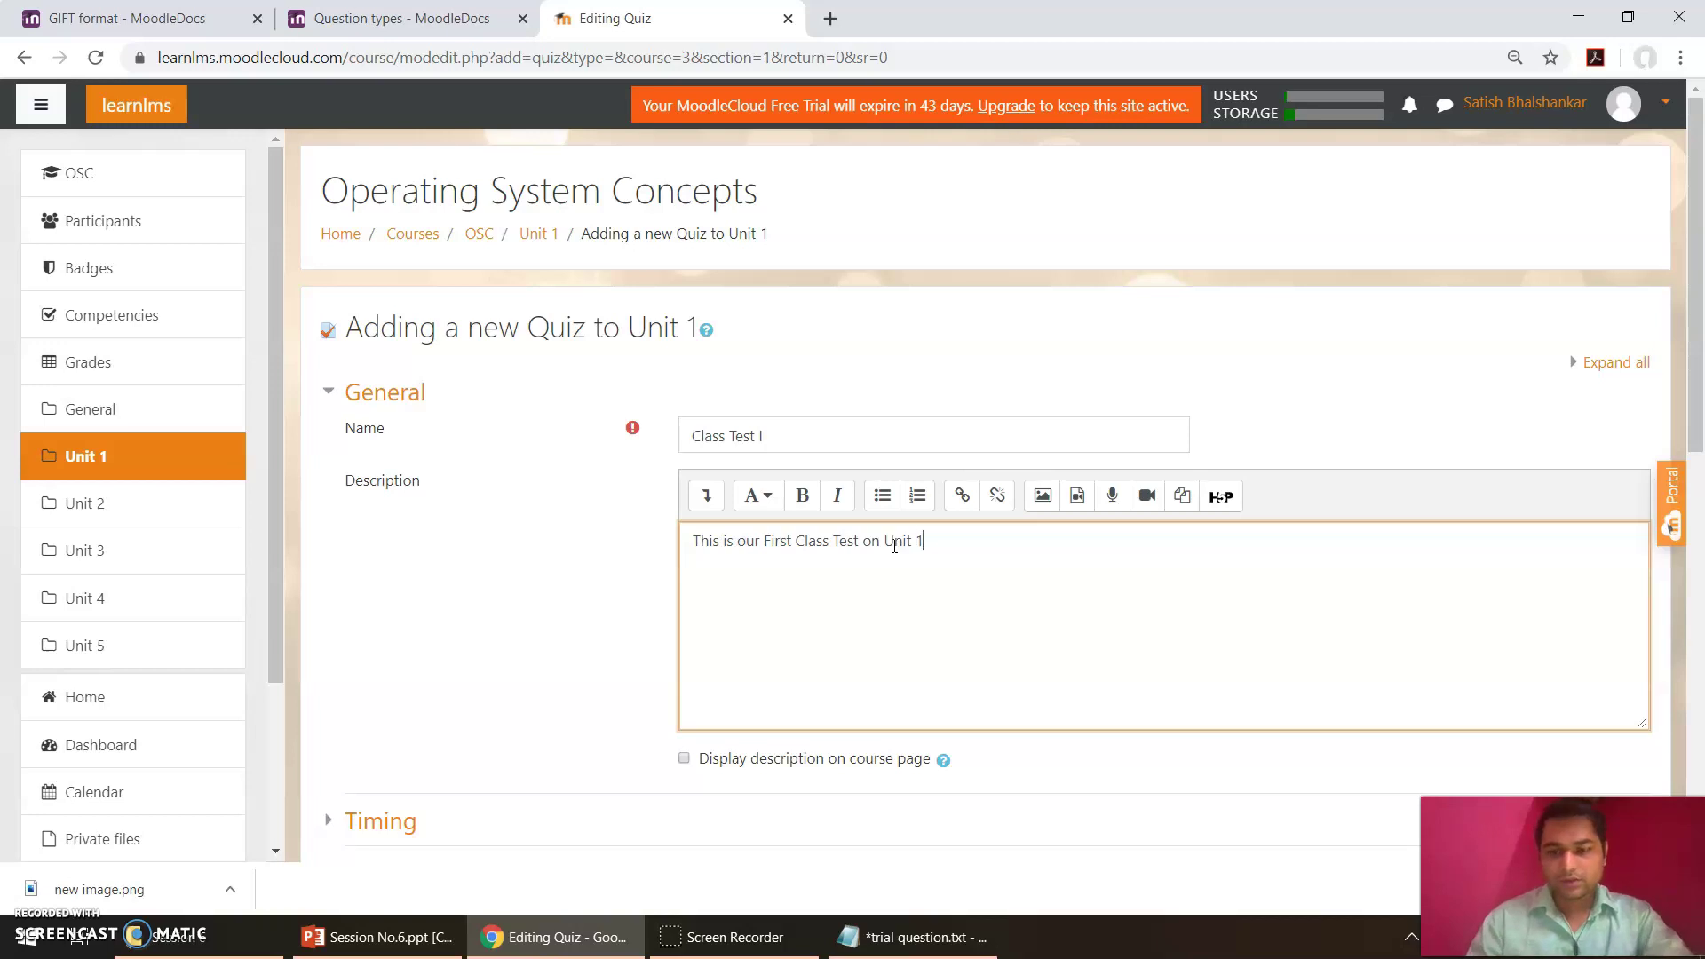
Step: Upload new image.png from the Desktop as an image at the start of the quiz description, saved under the name "NewAlert"
{"action": "left_click", "coordinate": [1035, 566]}
{"action": "left_click", "coordinate": [690, 552]}
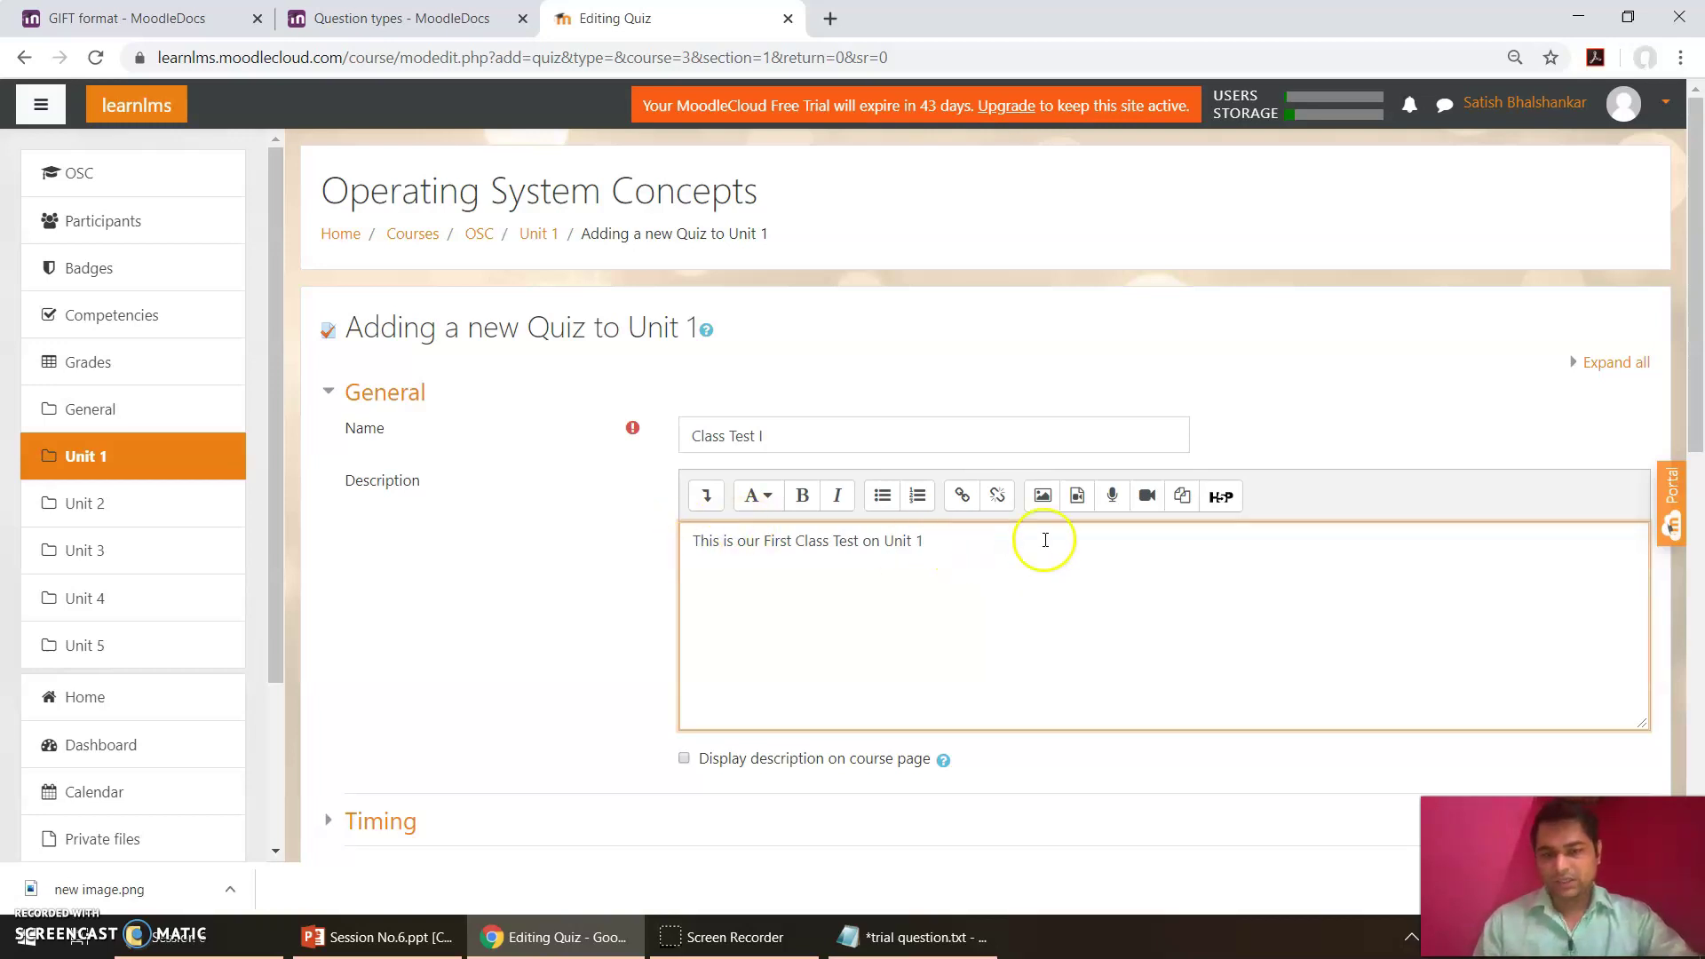
{"action": "left_click", "coordinate": [1043, 498]}
{"action": "left_click", "coordinate": [755, 948]}
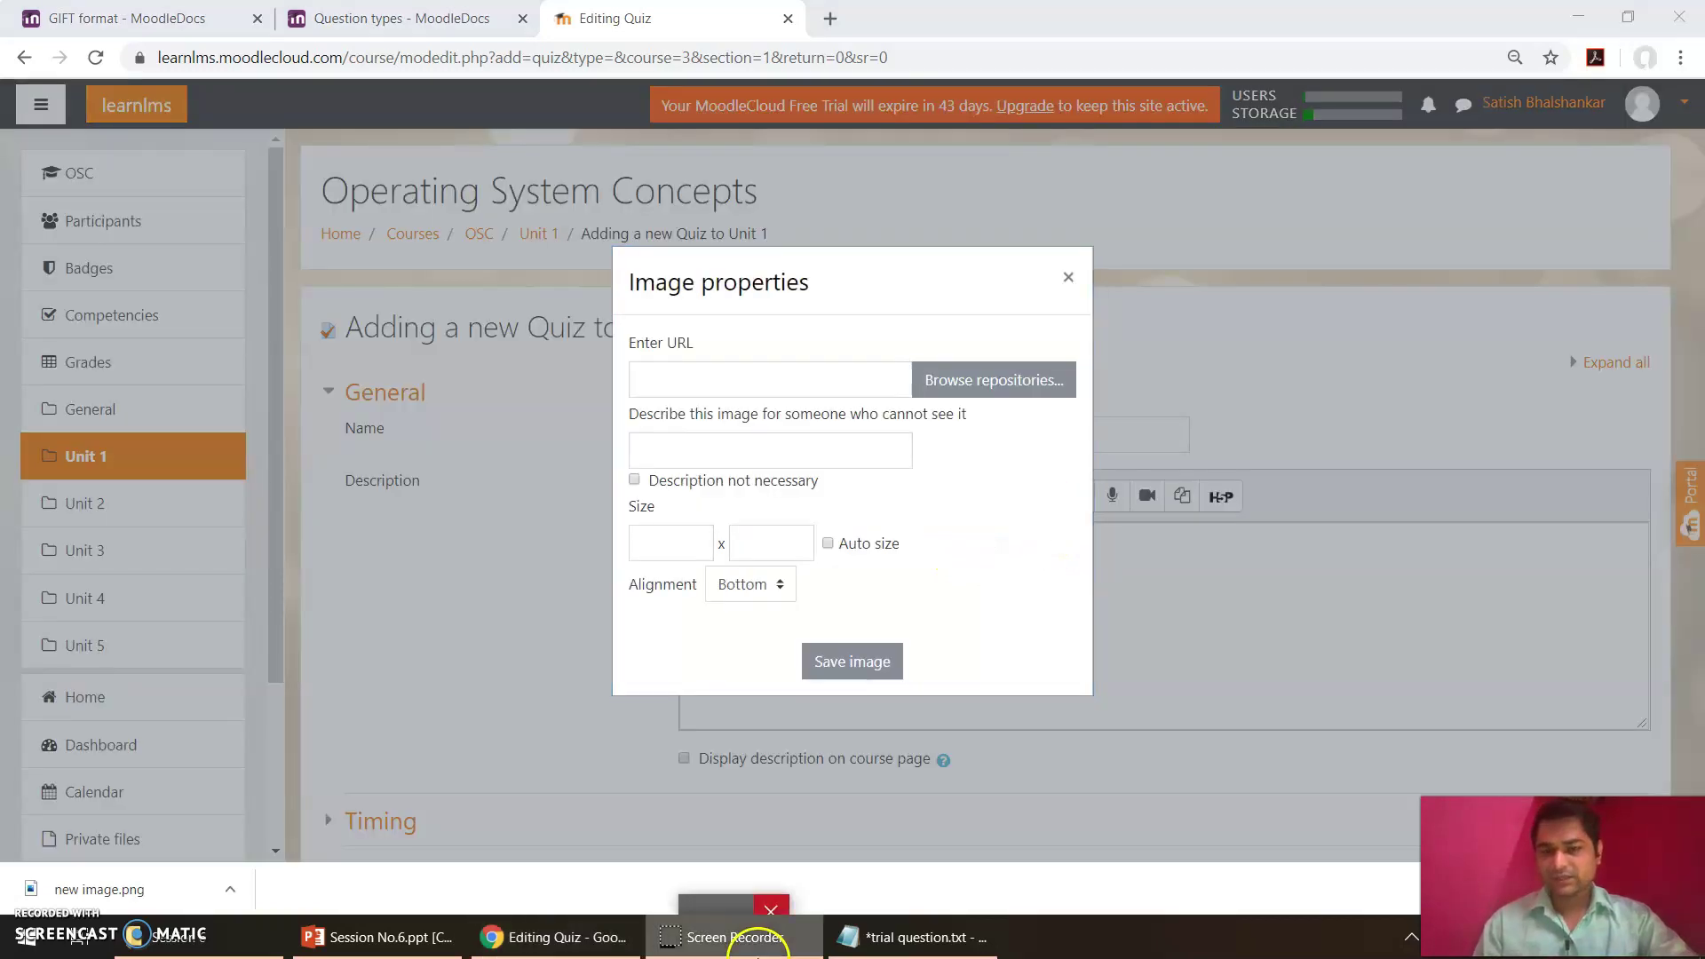
{"action": "left_click", "coordinate": [966, 379]}
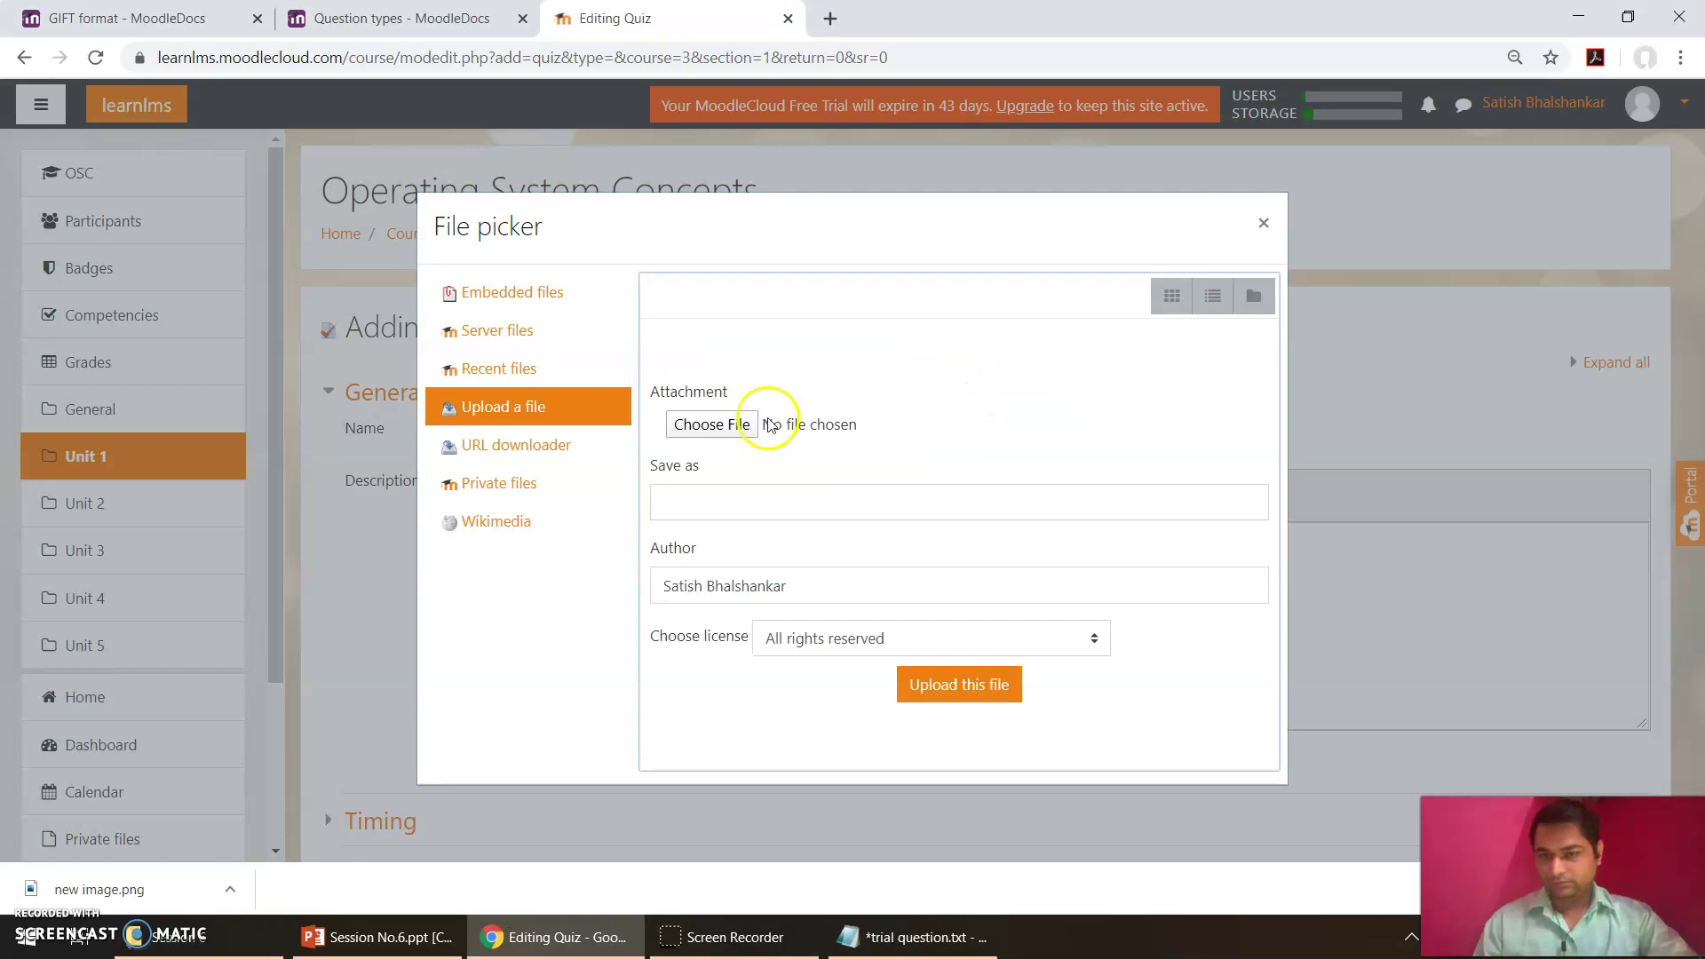
{"action": "left_click", "coordinate": [718, 425]}
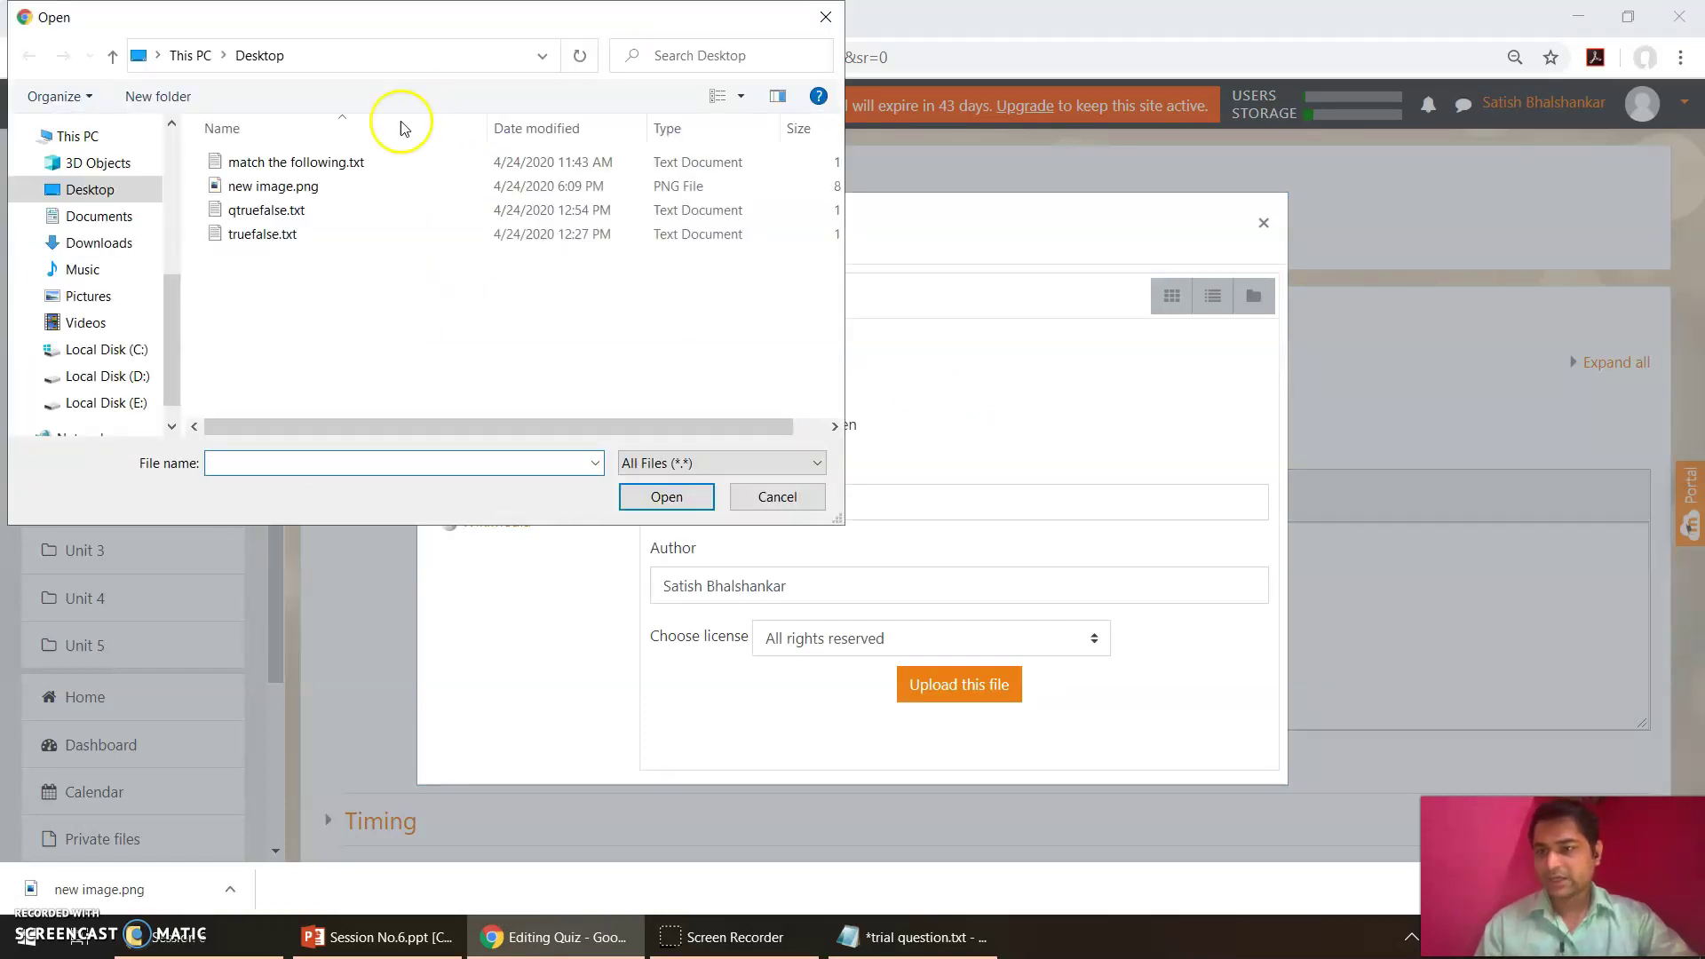
{"action": "double_click", "coordinate": [257, 185]}
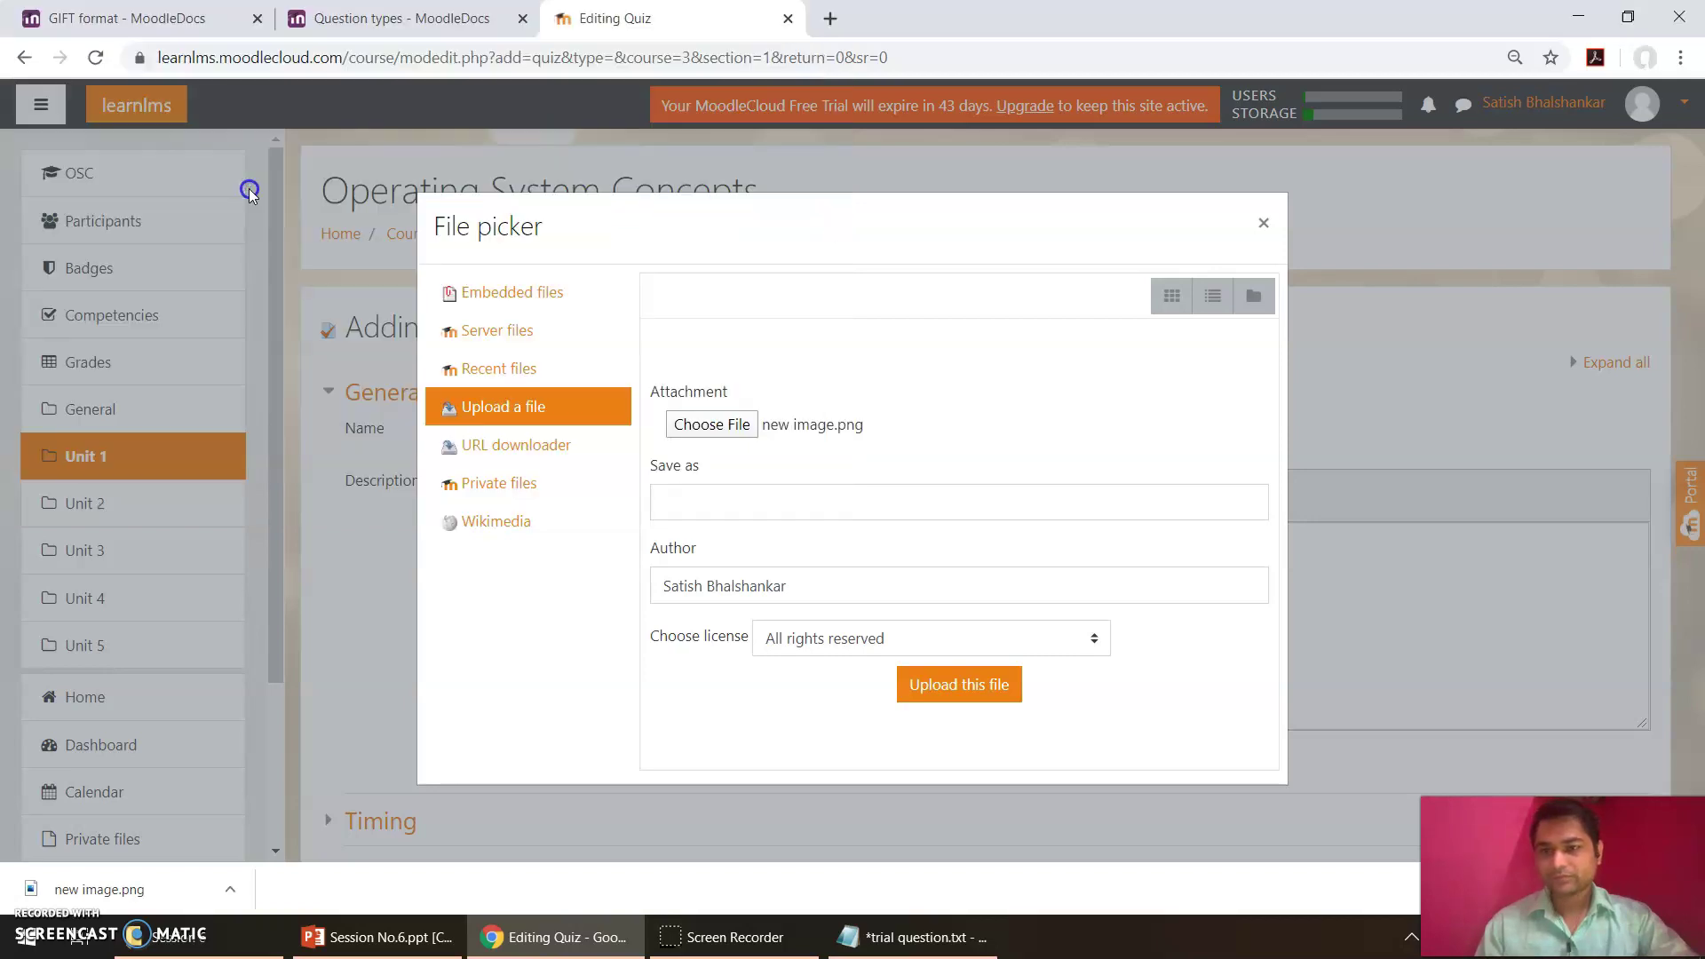
{"action": "left_click", "coordinate": [707, 491]}
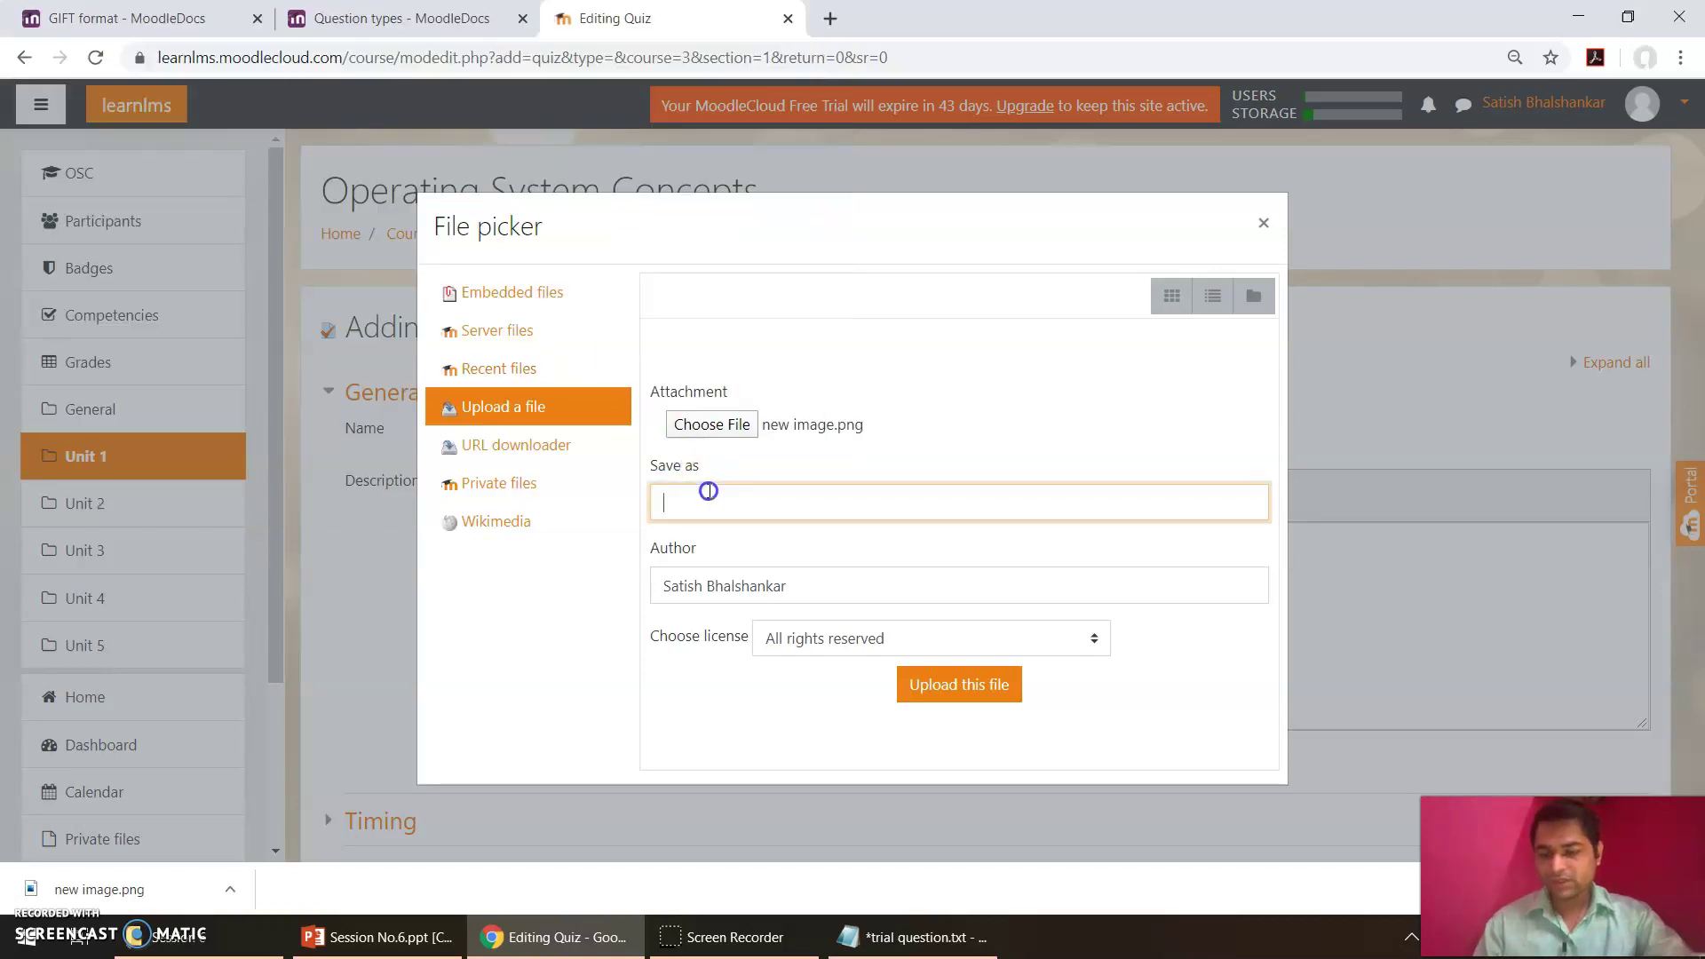
{"action": "type", "text": "Al"}
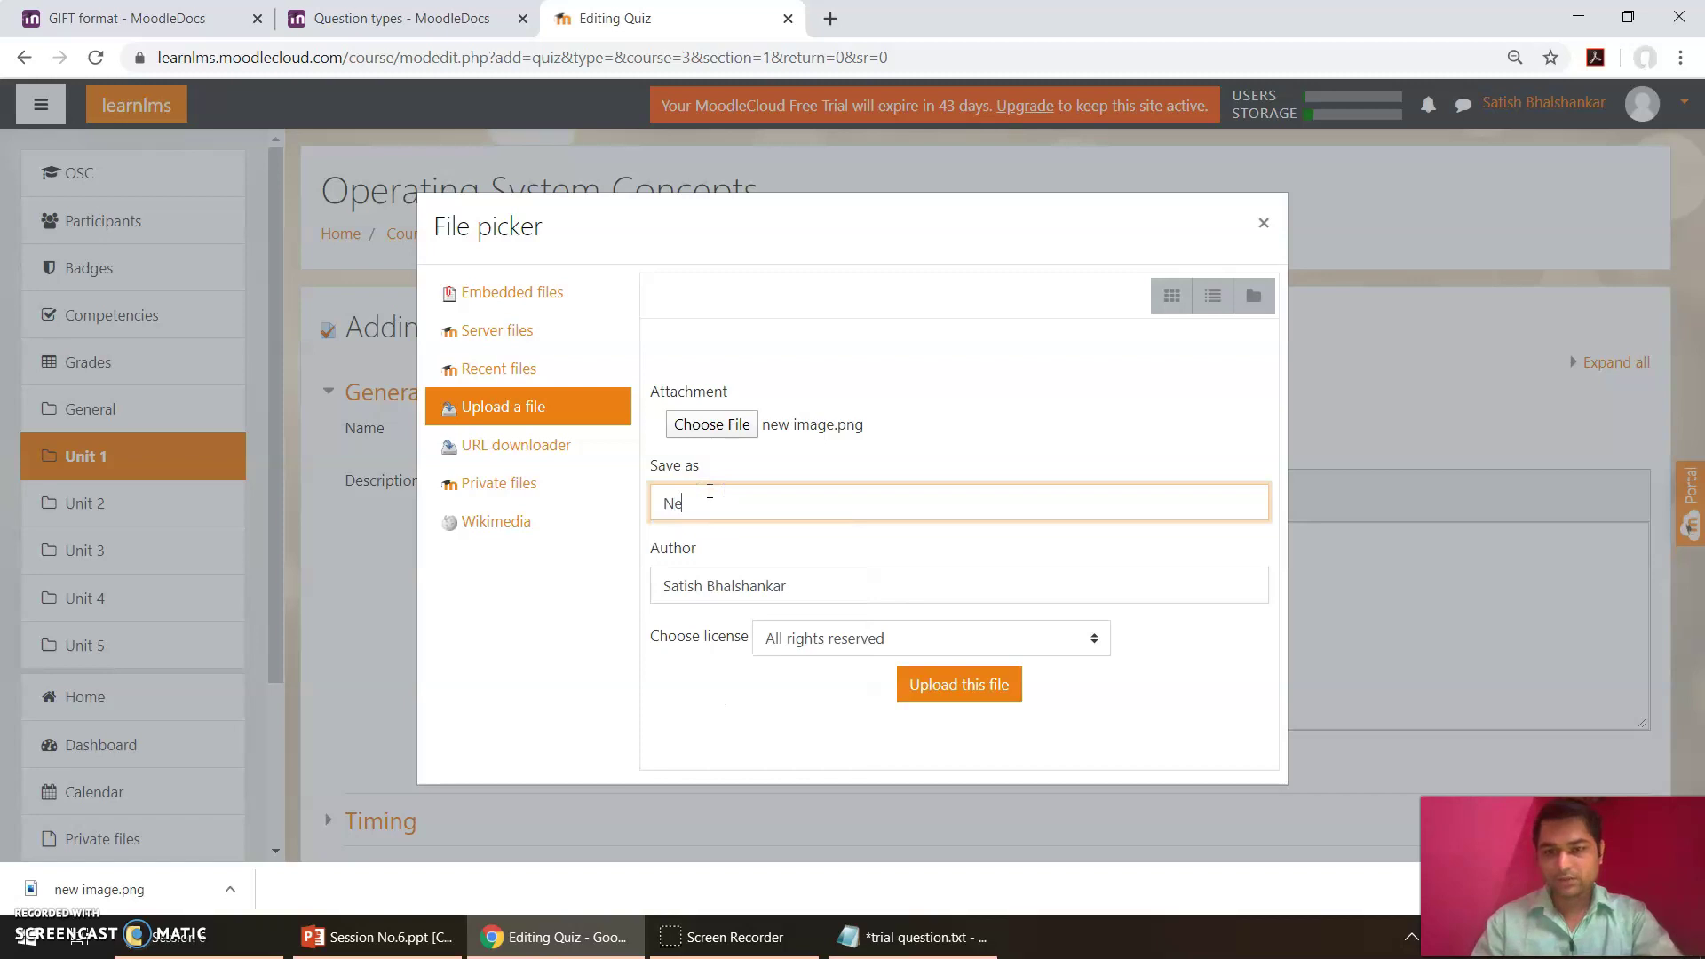
{"action": "type", "text": "ert"}
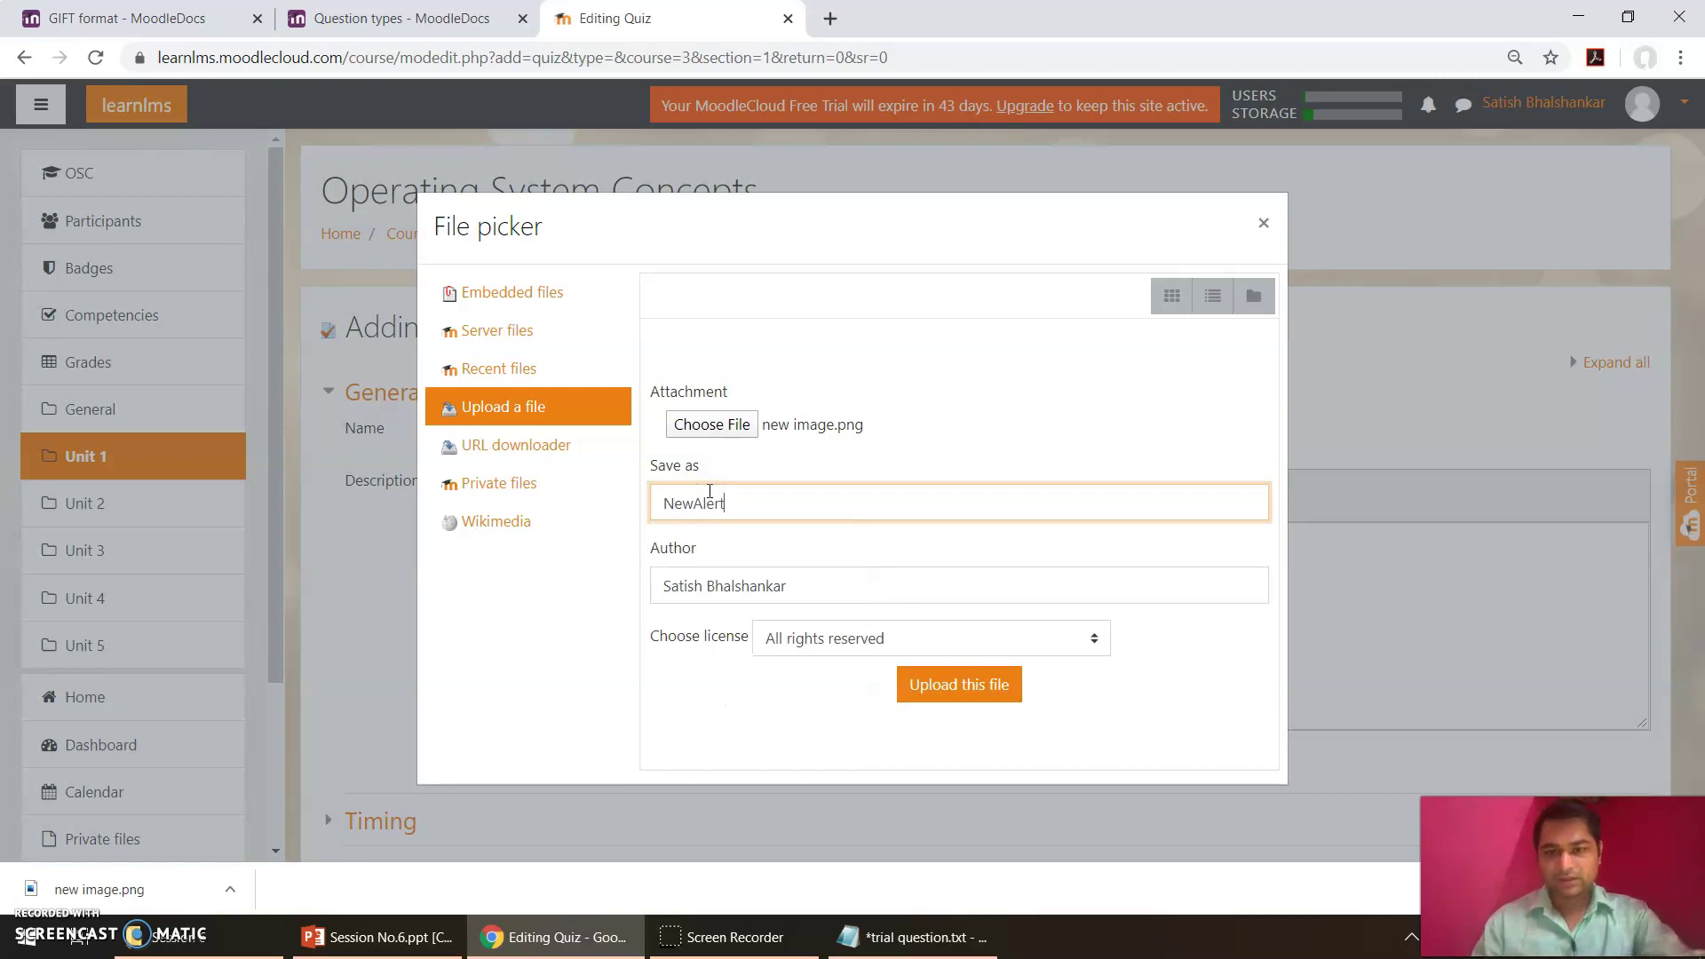
{"action": "left_click", "coordinate": [991, 696]}
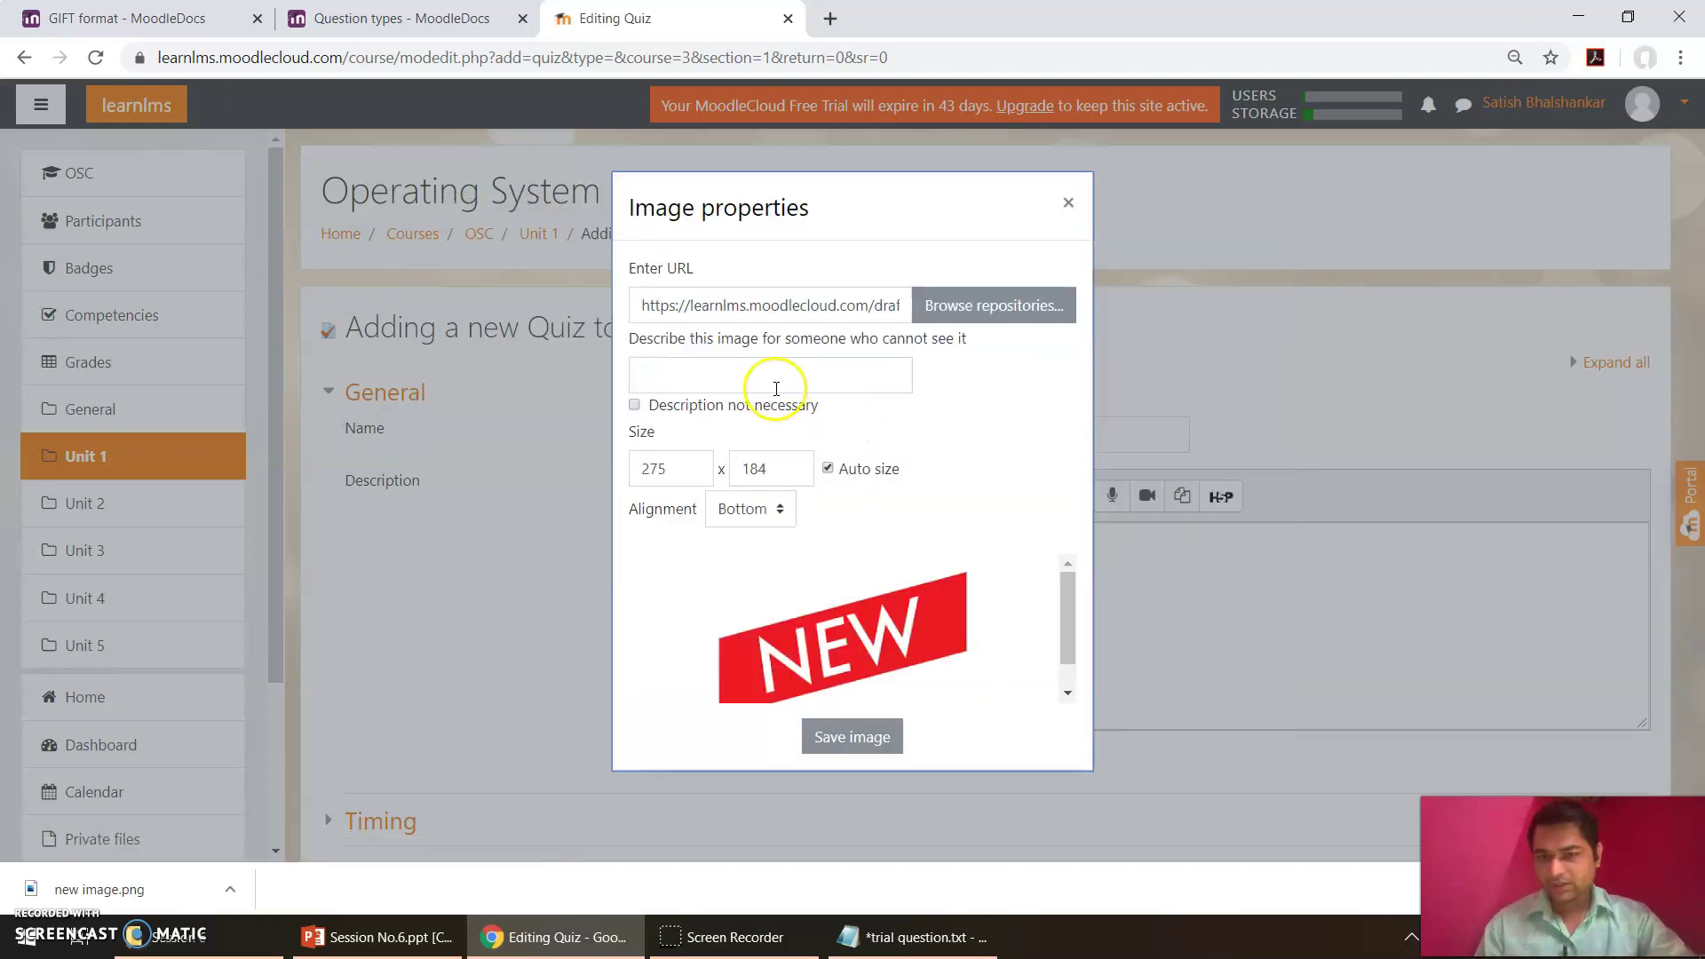
Step: Mark the image's description as not necessary, set its width to 50 with automatic sizing, and insert it into the quiz description
{"action": "left_click", "coordinate": [715, 404]}
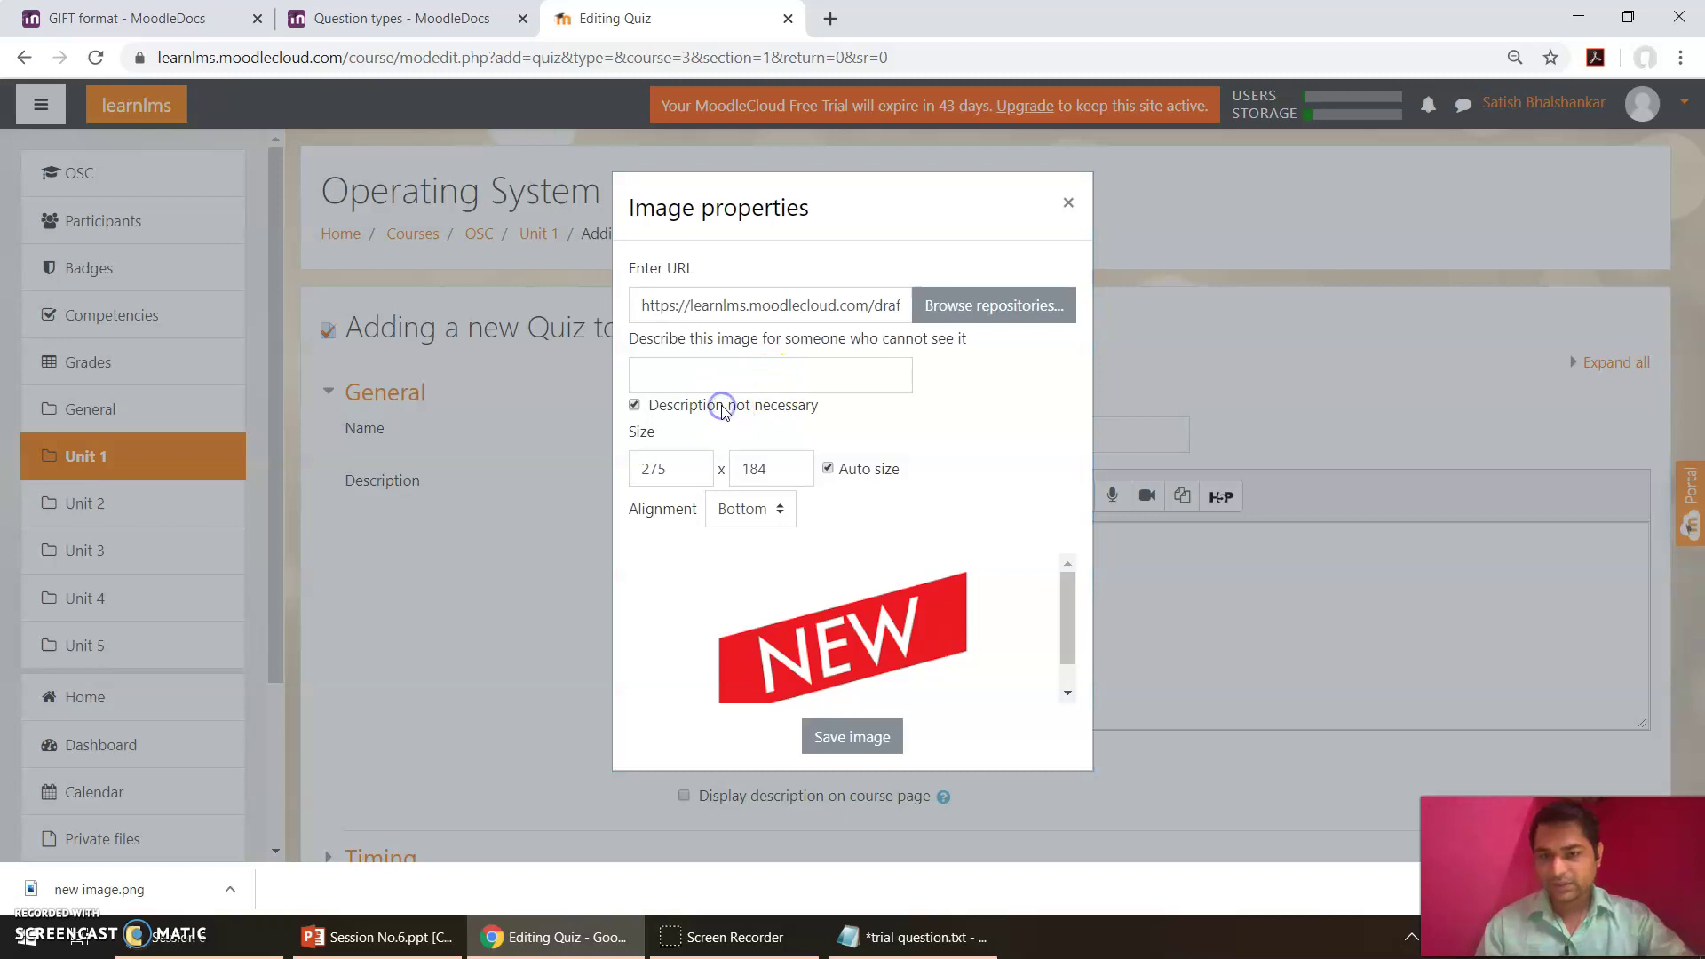
{"action": "left_click_drag", "start_coordinate": [1072, 612], "coordinate": [1068, 628]}
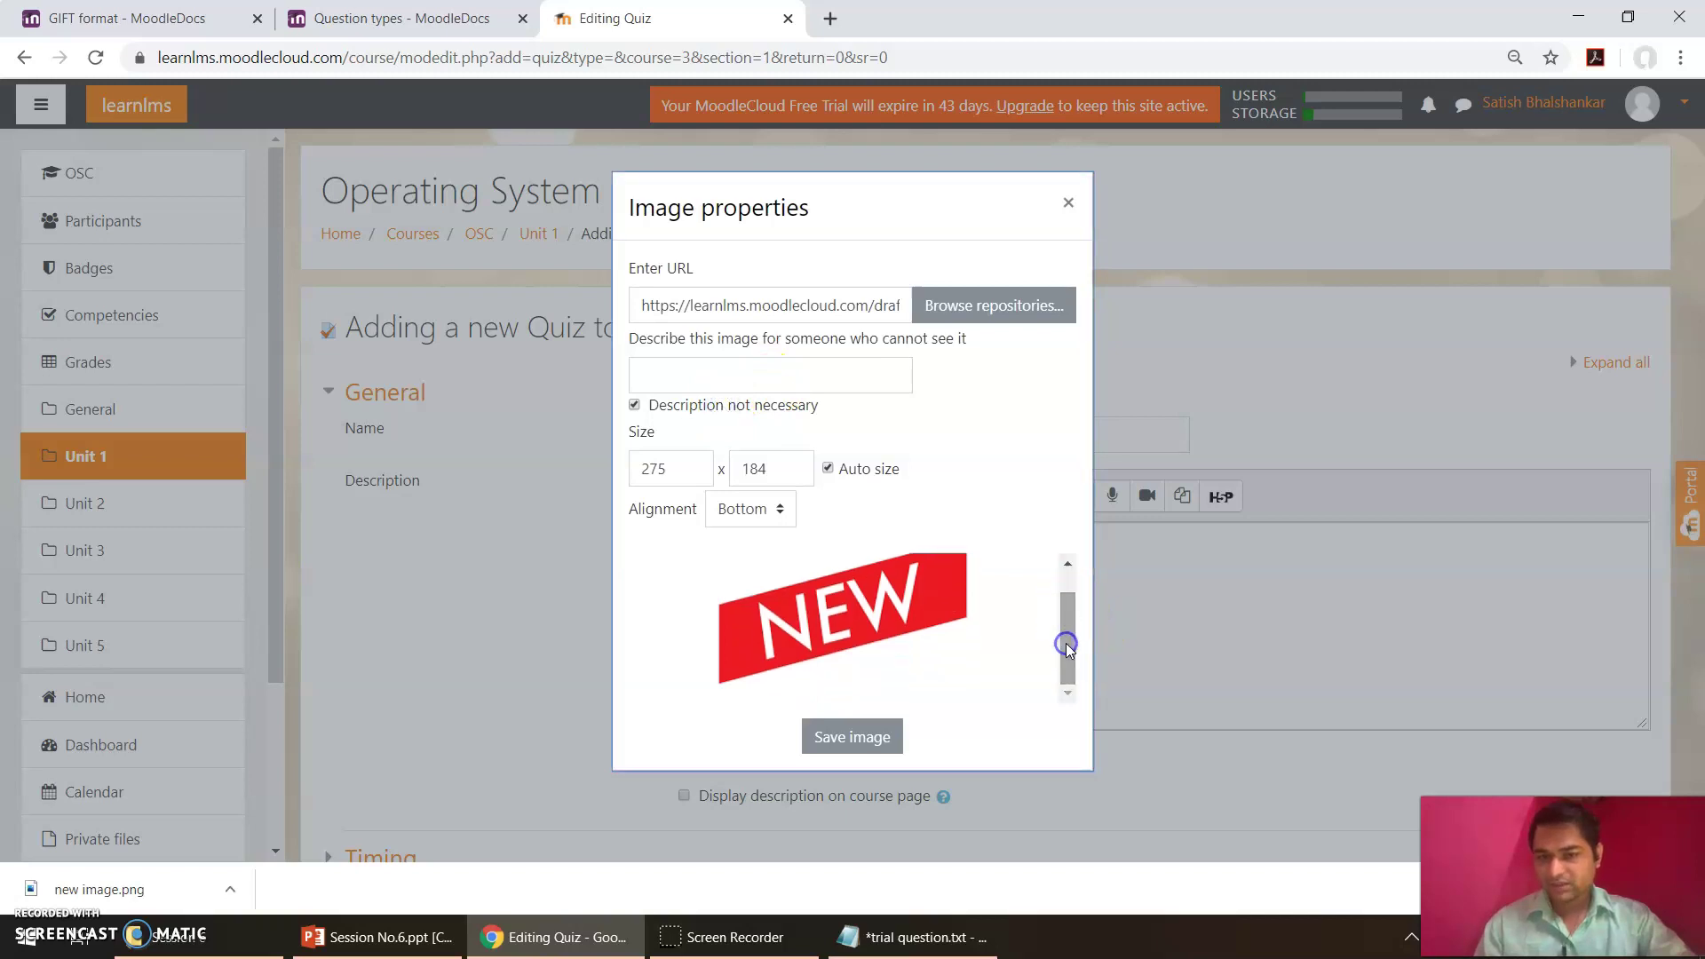
{"action": "double_click", "coordinate": [694, 453]}
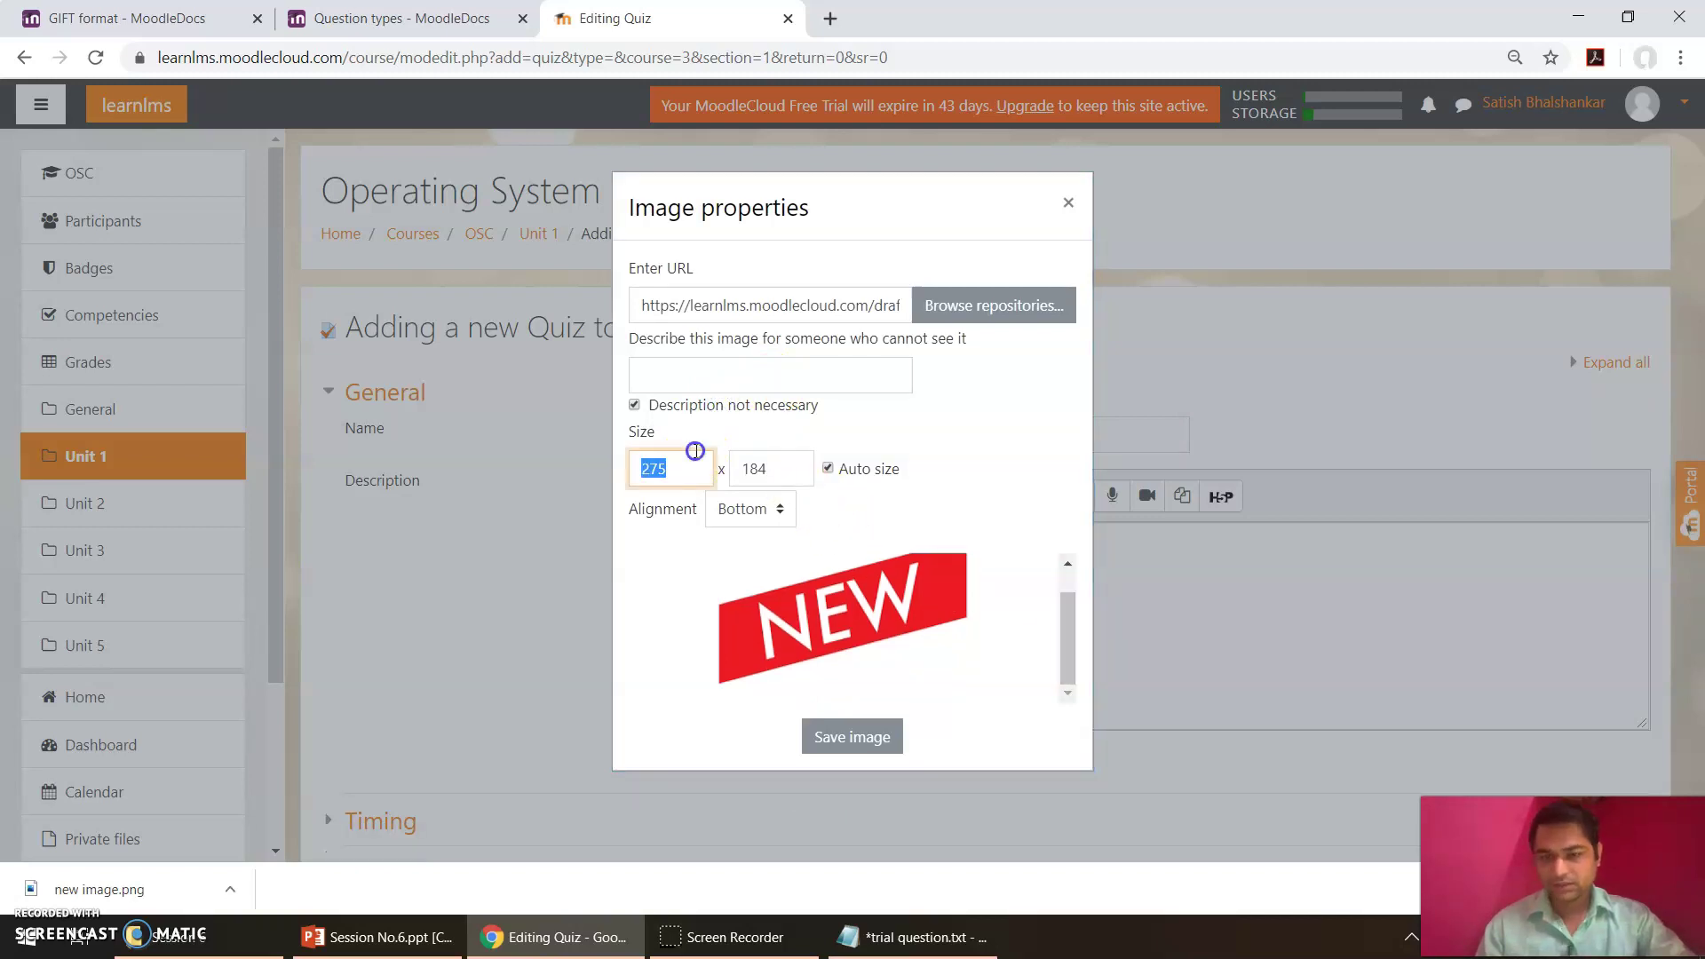
{"action": "type", "text": "50"}
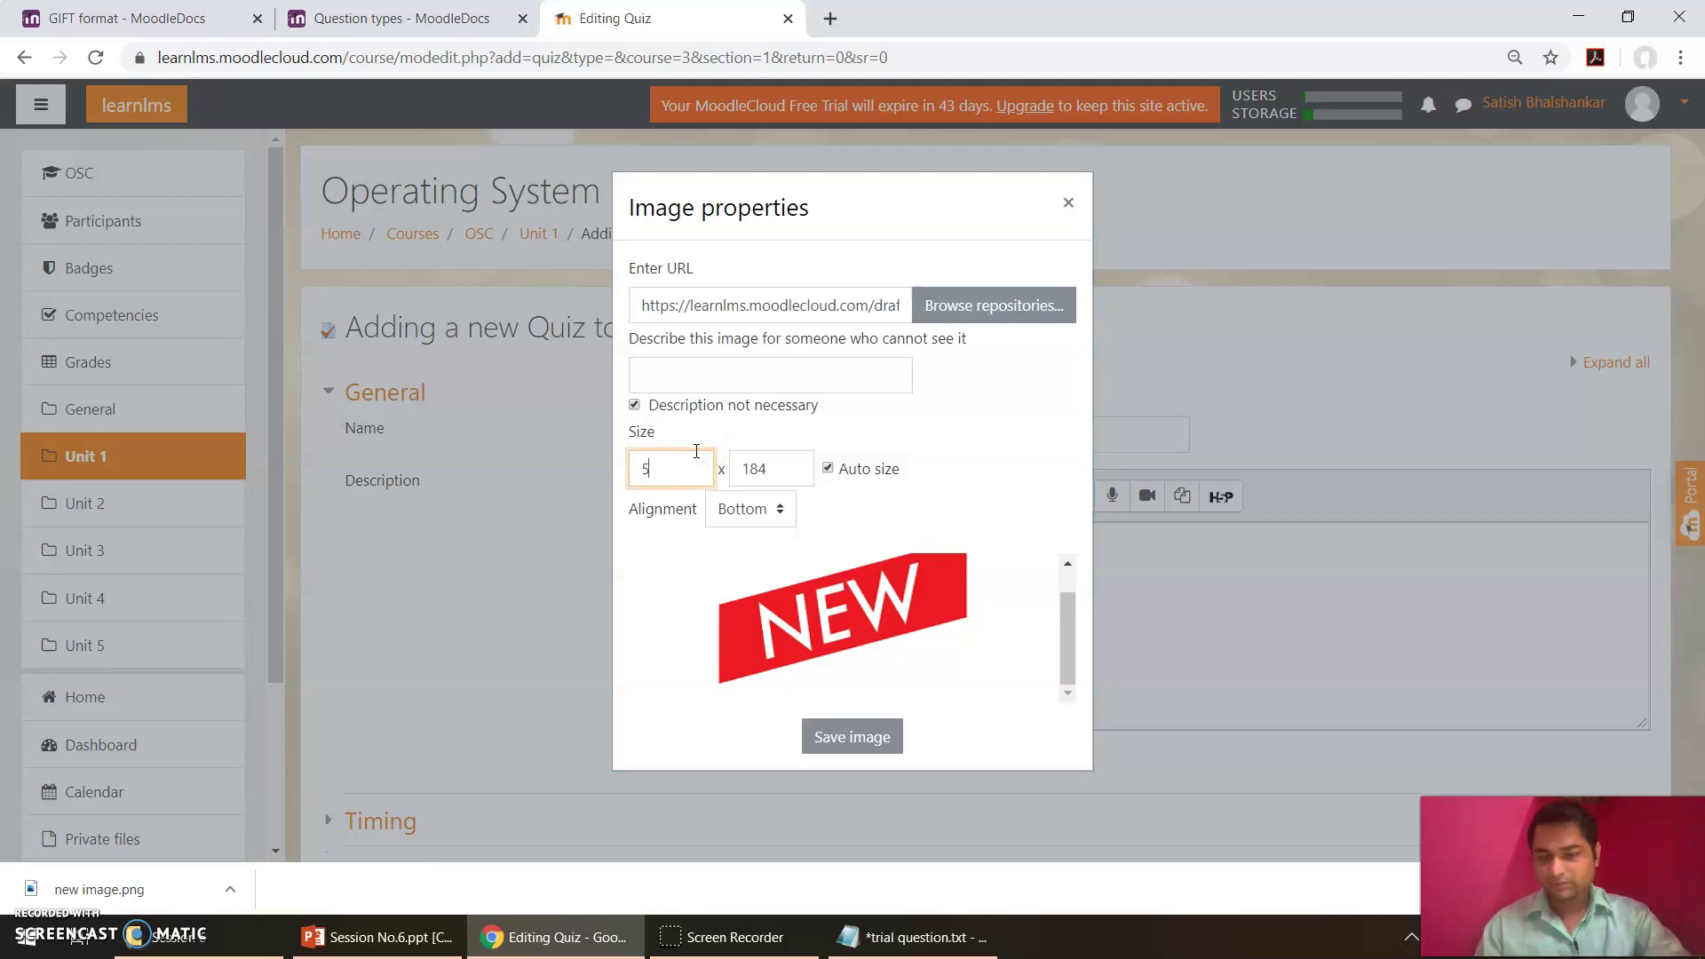
{"action": "left_click", "coordinate": [941, 482]}
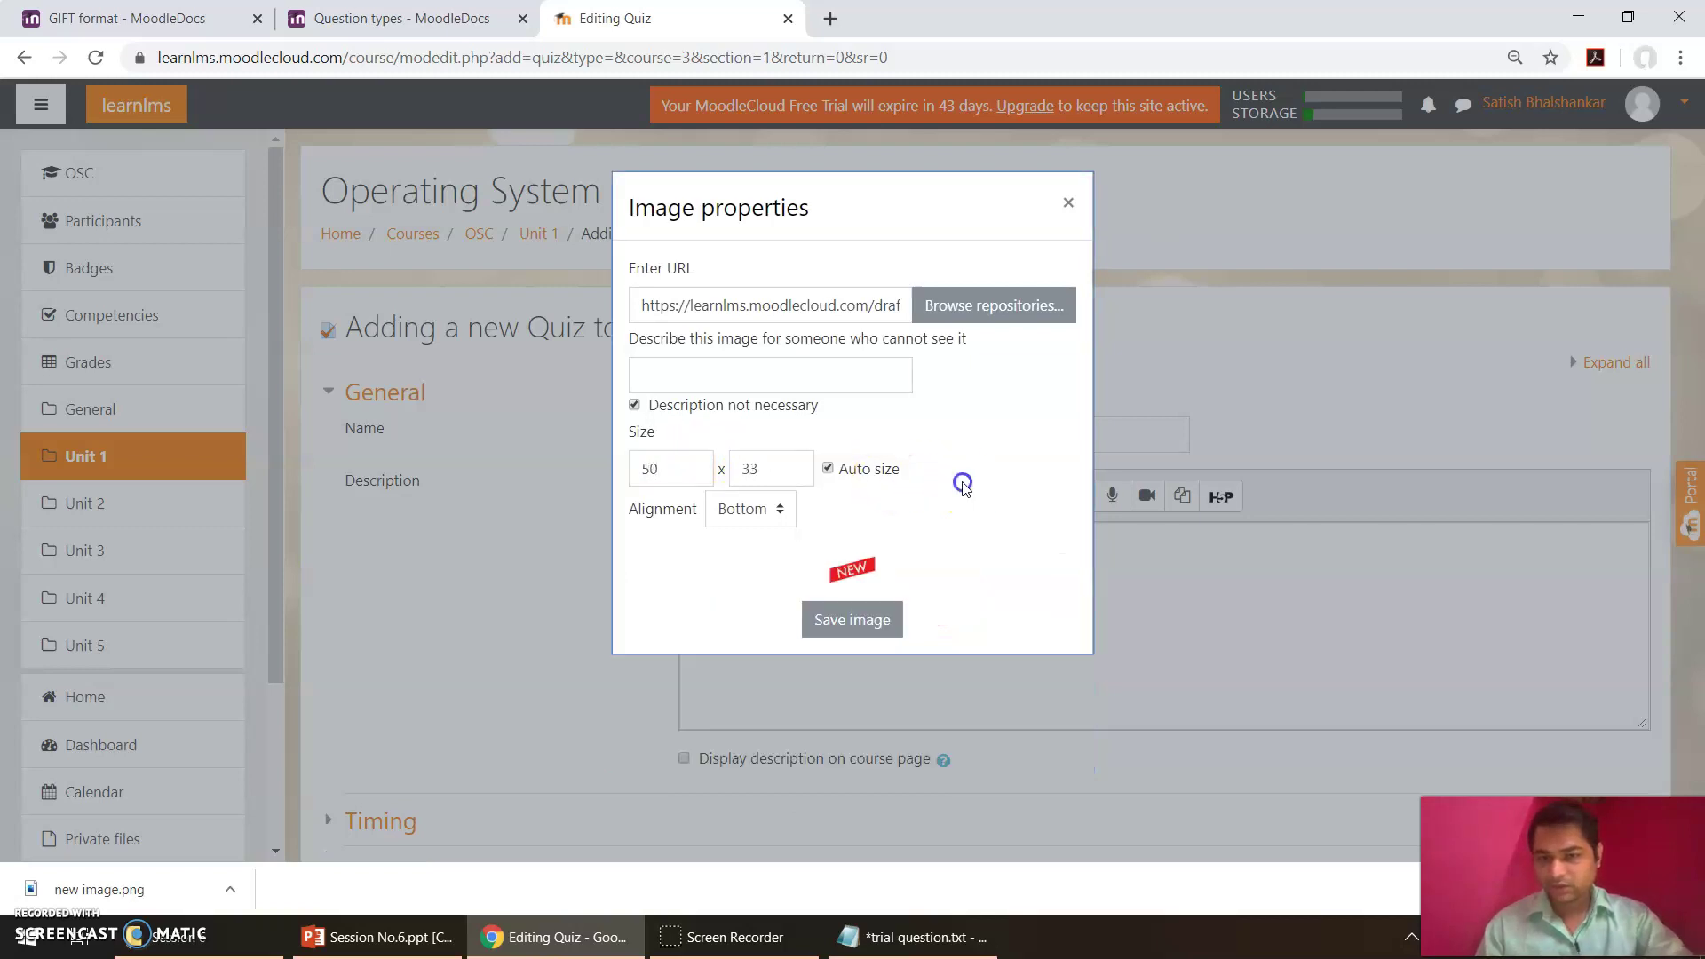
{"action": "left_click", "coordinate": [829, 621]}
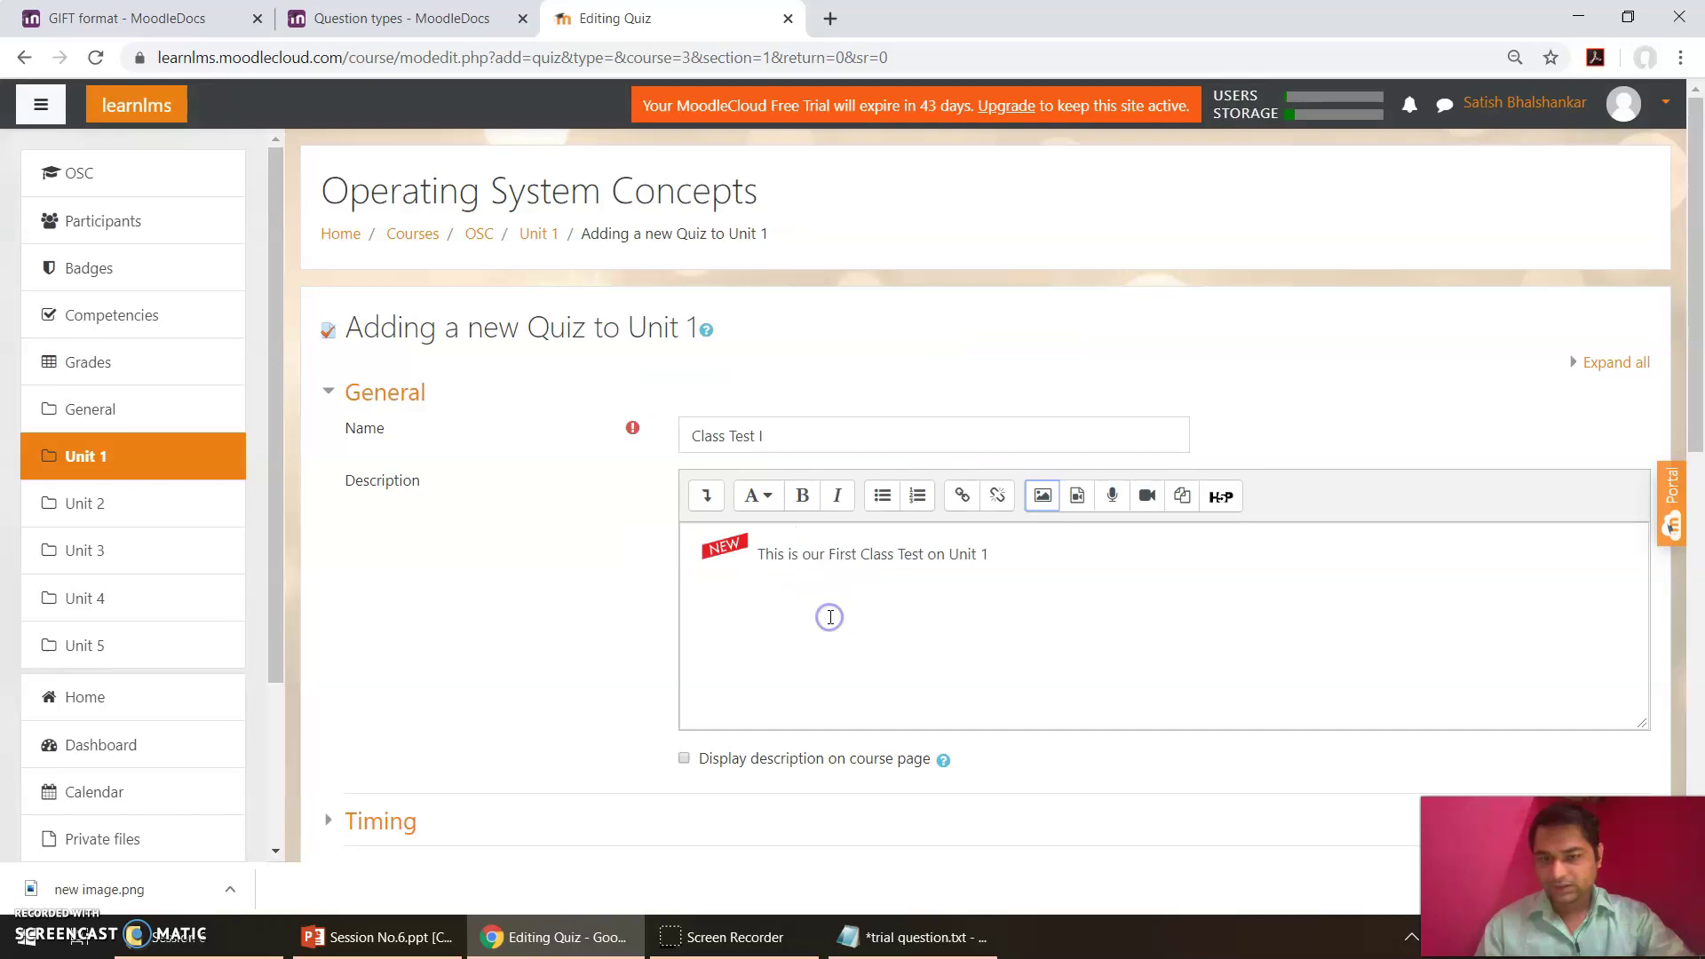
Step: Enable displaying the quiz description on the course page
{"action": "left_click", "coordinate": [479, 636]}
{"action": "scroll", "coordinate": [484, 640], "scroll_direction": "down", "scroll_amount": 2}
{"action": "scroll", "coordinate": [484, 638], "scroll_direction": "down", "scroll_amount": 1}
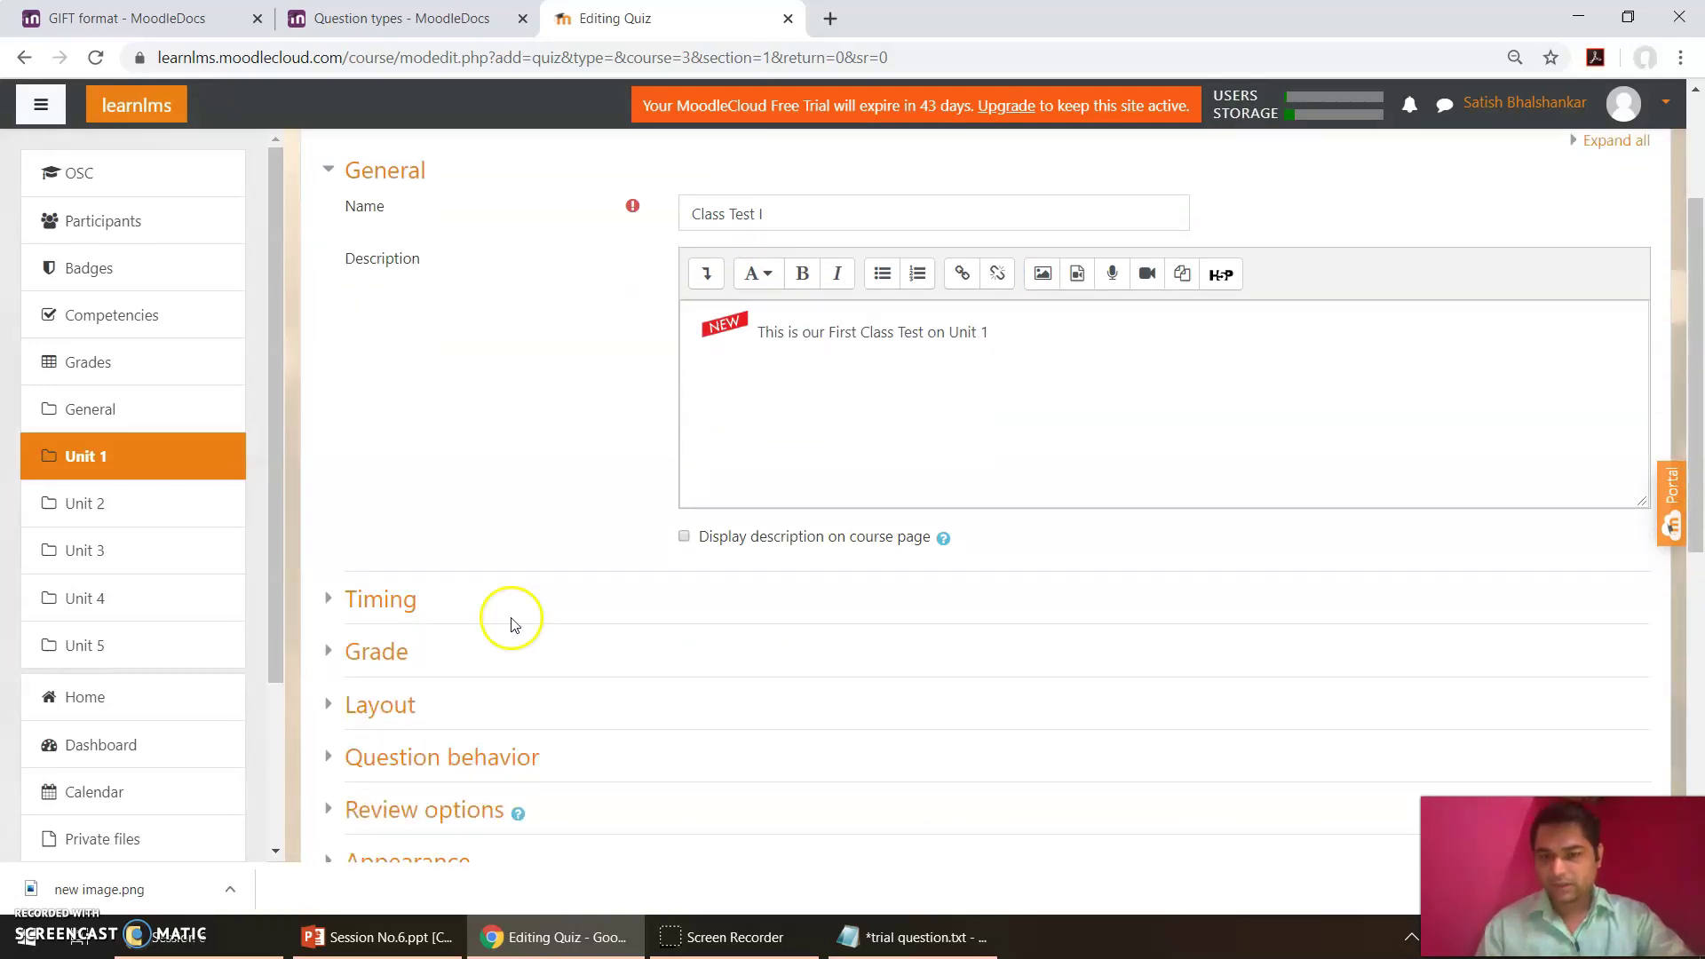
{"action": "left_click", "coordinate": [684, 537]}
{"action": "scroll", "coordinate": [590, 522], "scroll_direction": "down", "scroll_amount": 1}
{"action": "scroll", "coordinate": [592, 524], "scroll_direction": "down", "scroll_amount": 3}
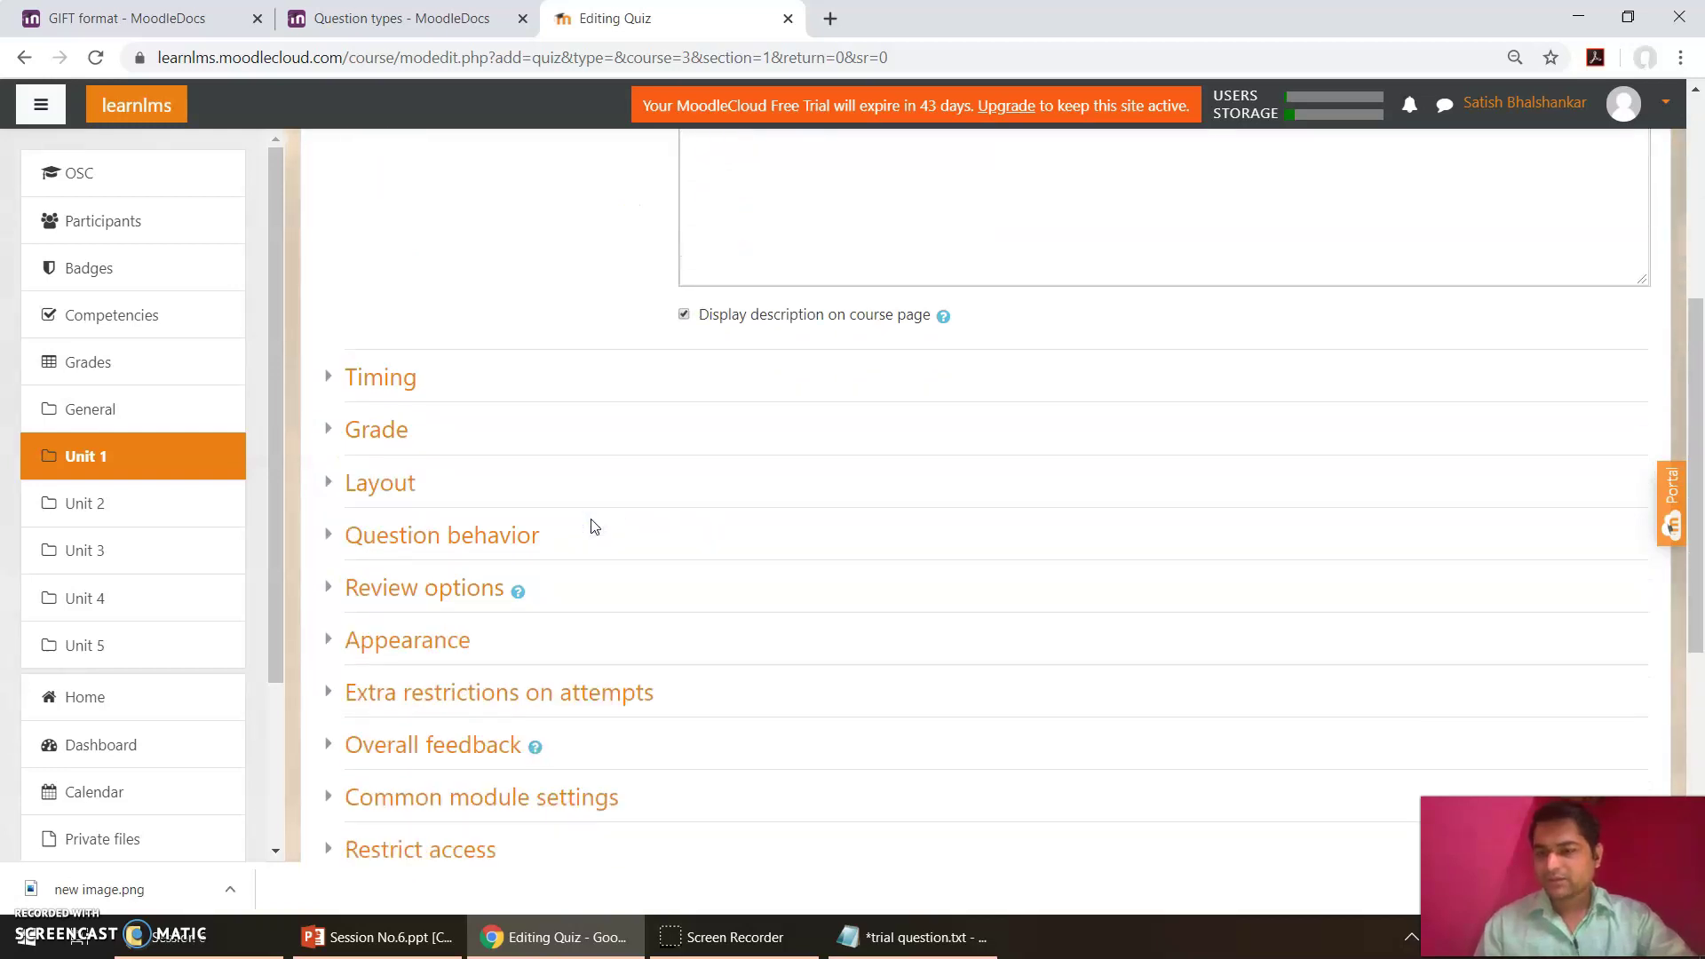
{"action": "scroll", "coordinate": [593, 524], "scroll_direction": "up", "scroll_amount": 1}
{"action": "scroll", "coordinate": [594, 527], "scroll_direction": "up", "scroll_amount": 1}
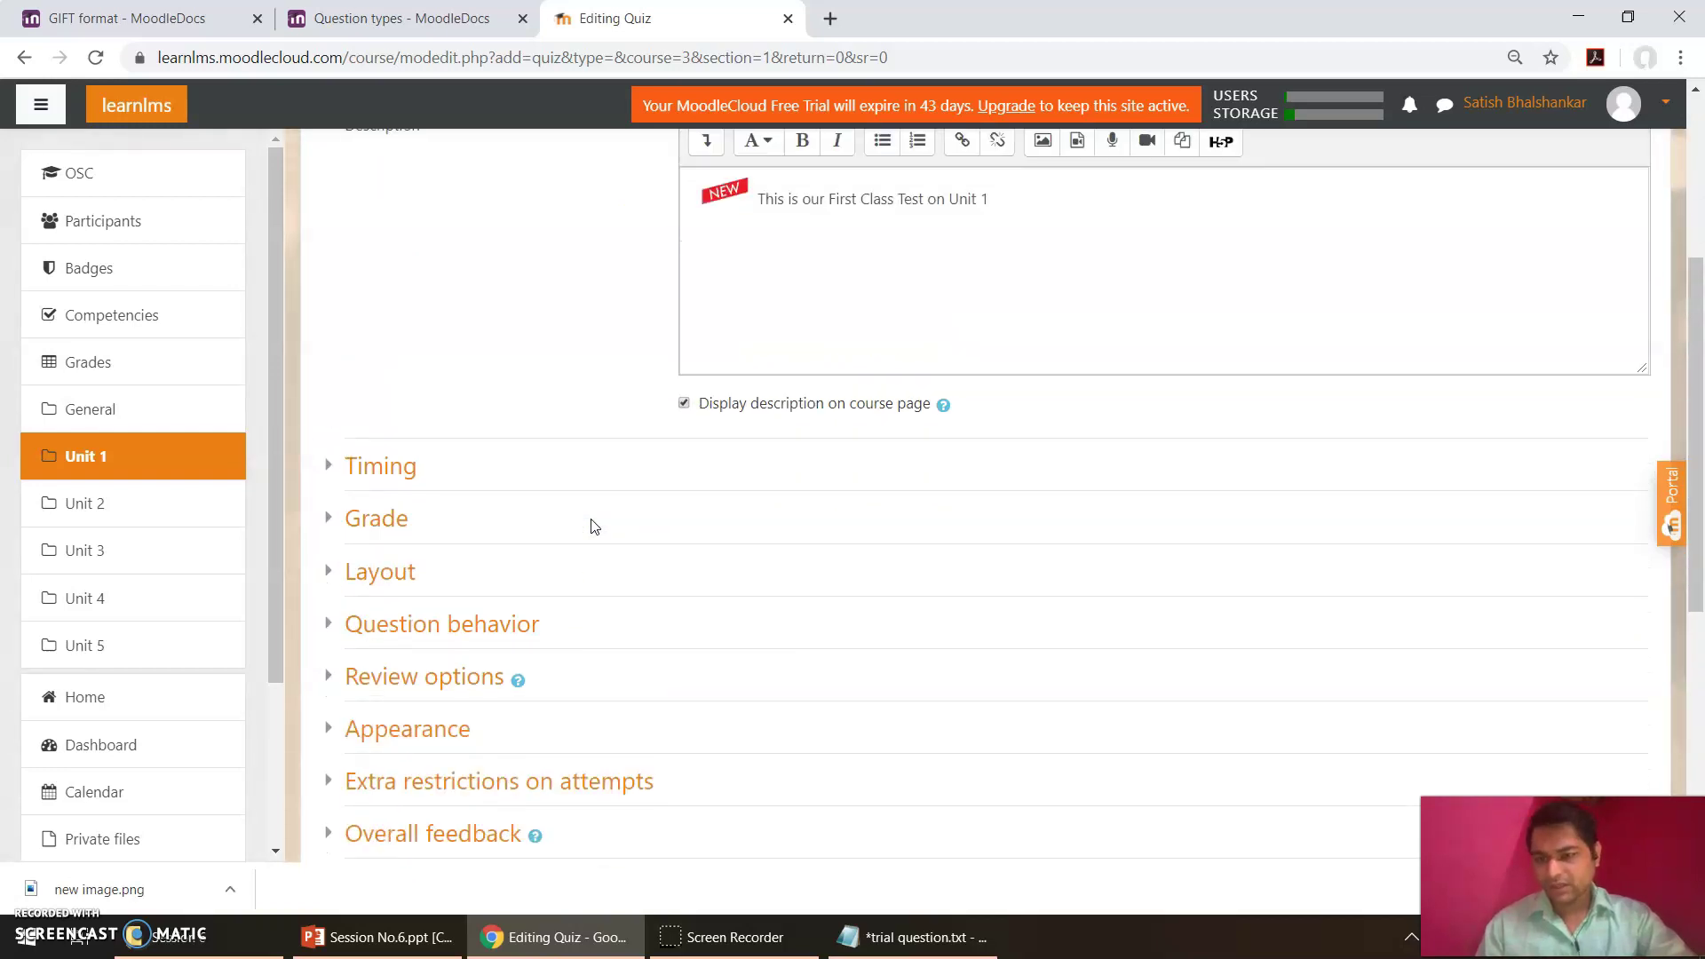
{"action": "scroll", "coordinate": [366, 608], "scroll_direction": "down", "scroll_amount": 1}
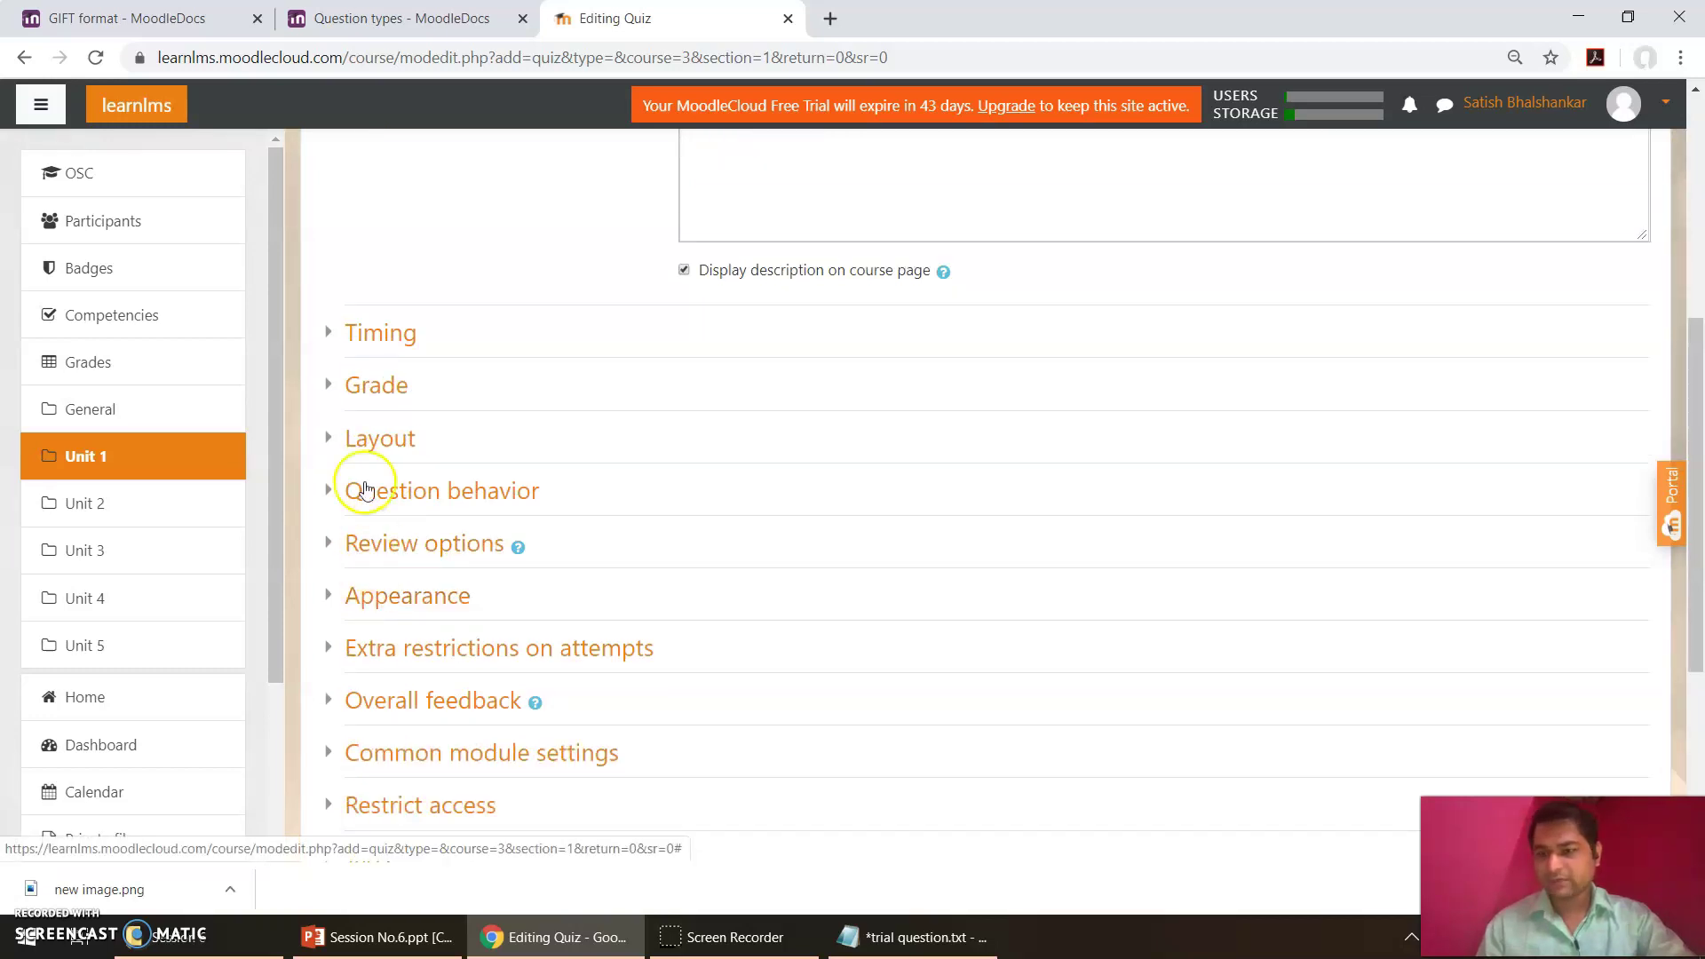
Step: Set the number of attempts allowed to 1 in the quiz's grade settings
{"action": "left_click", "coordinate": [385, 387]}
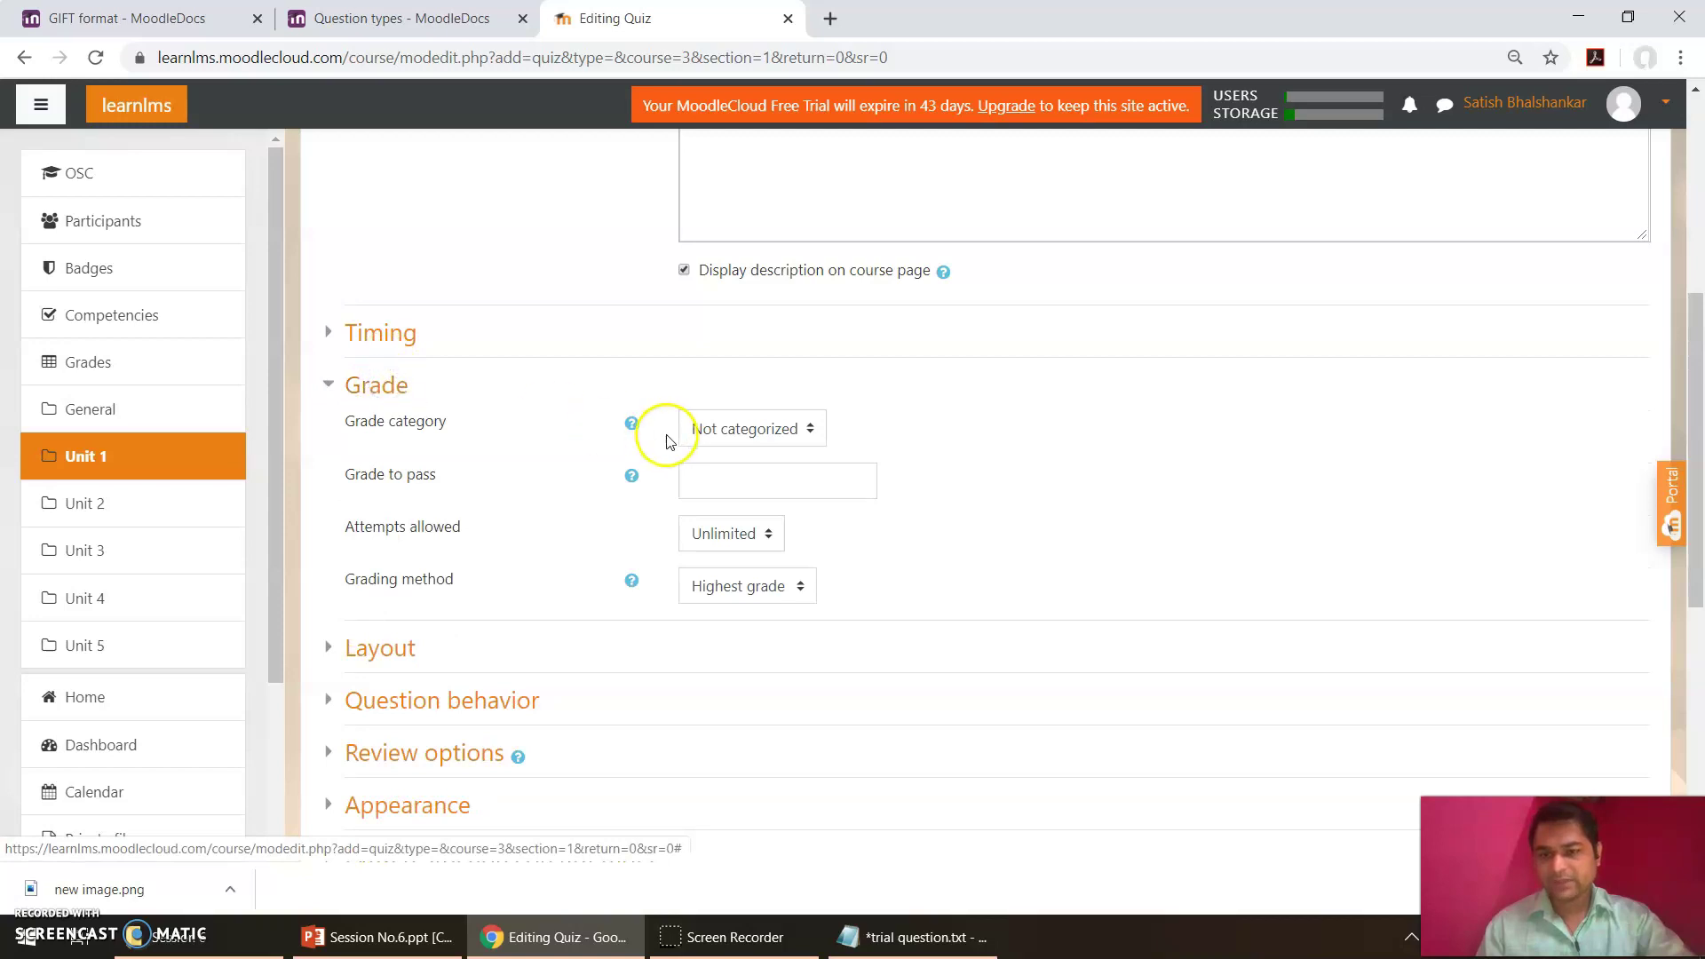
{"action": "left_click", "coordinate": [716, 535]}
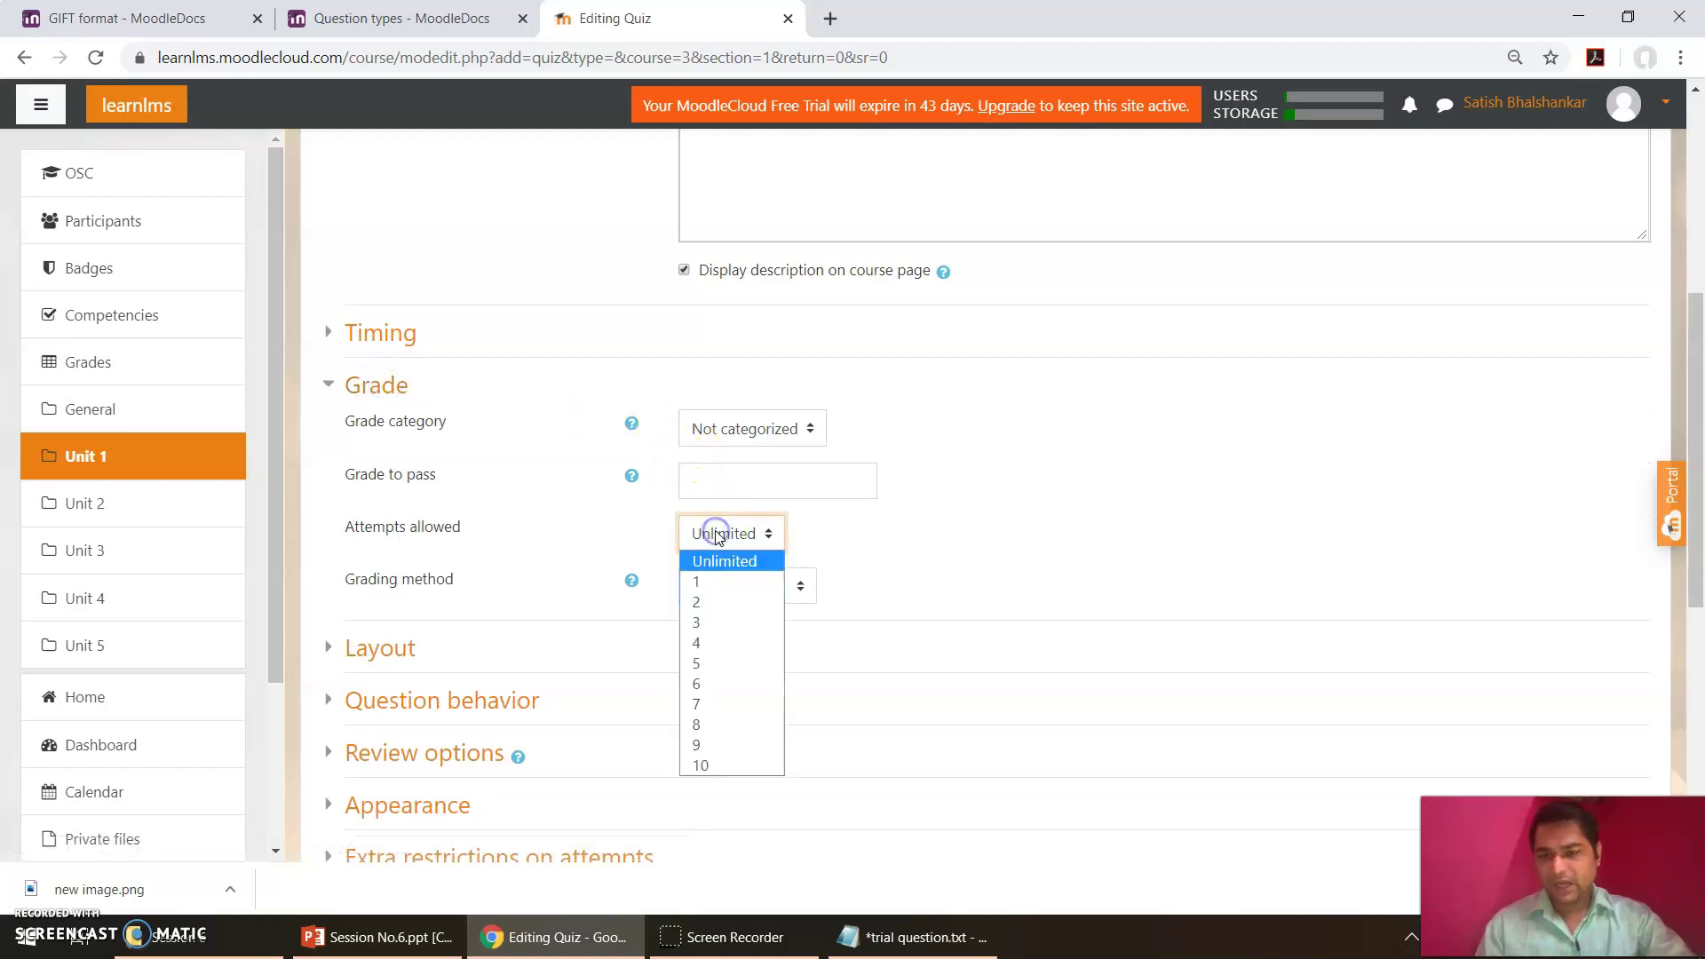
{"action": "key", "text": "Down"}
{"action": "key", "text": "Return"}
{"action": "left_click", "coordinate": [888, 533]}
Step: Save the new quiz with its remaining settings left at their defaults and return to the course
{"action": "scroll", "coordinate": [888, 533], "scroll_direction": "down", "scroll_amount": 1}
{"action": "scroll", "coordinate": [888, 533], "scroll_direction": "down", "scroll_amount": 3}
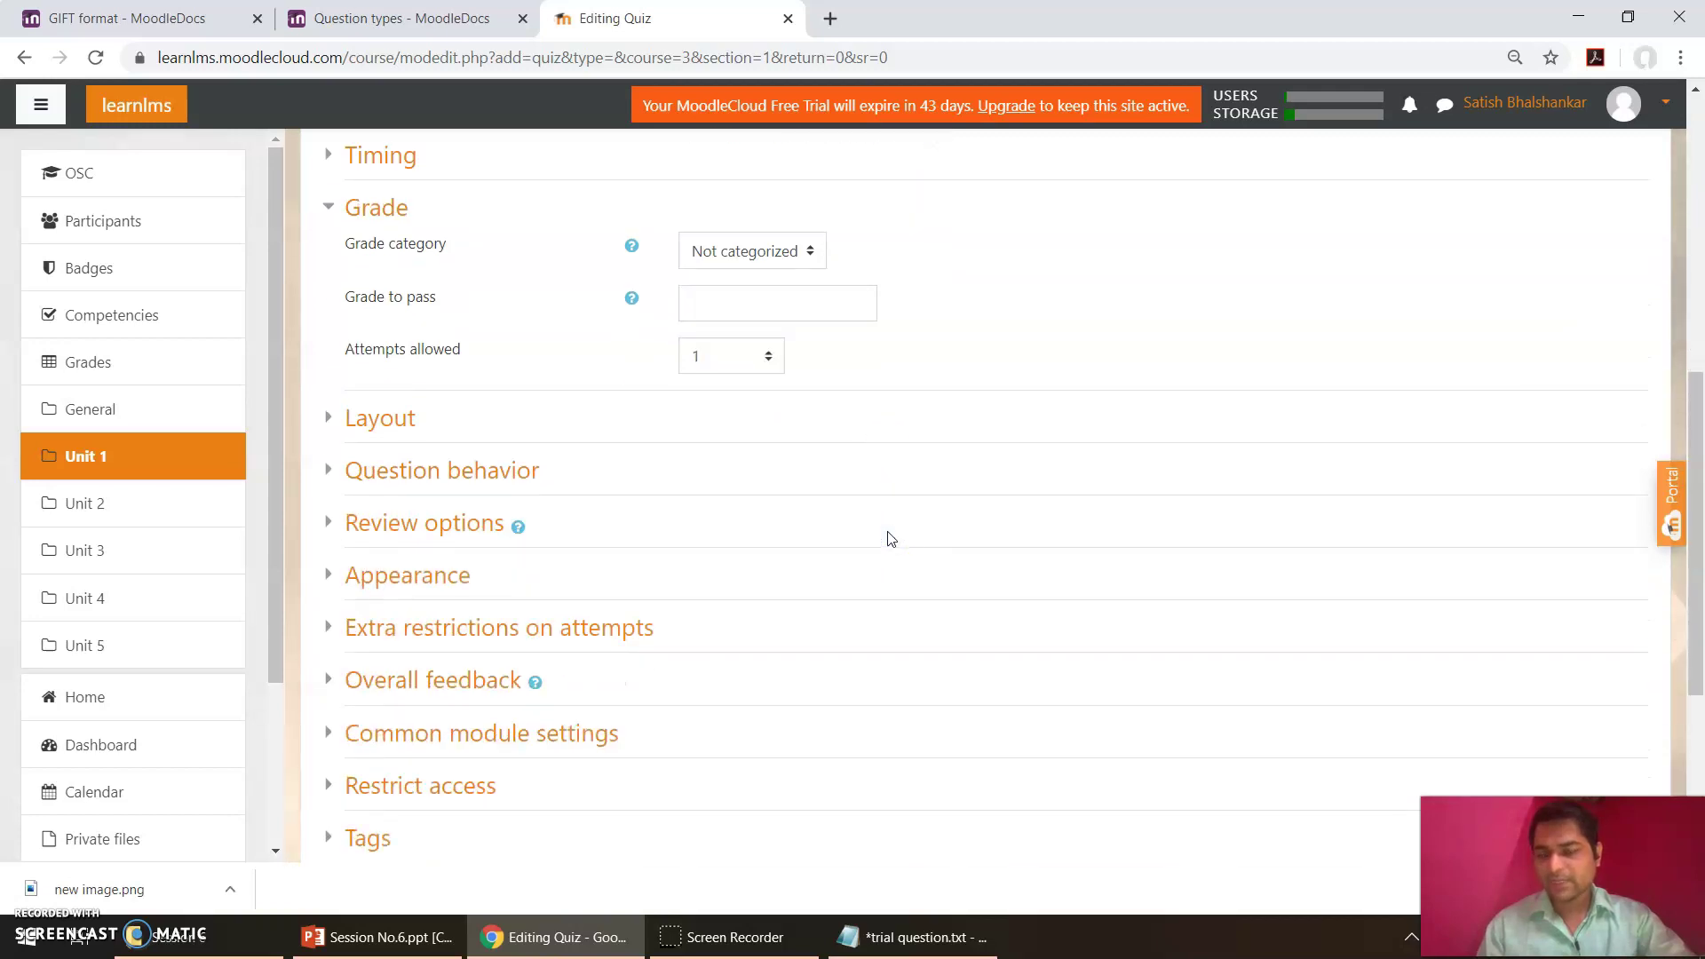
{"action": "scroll", "coordinate": [483, 376], "scroll_direction": "down", "scroll_amount": 8}
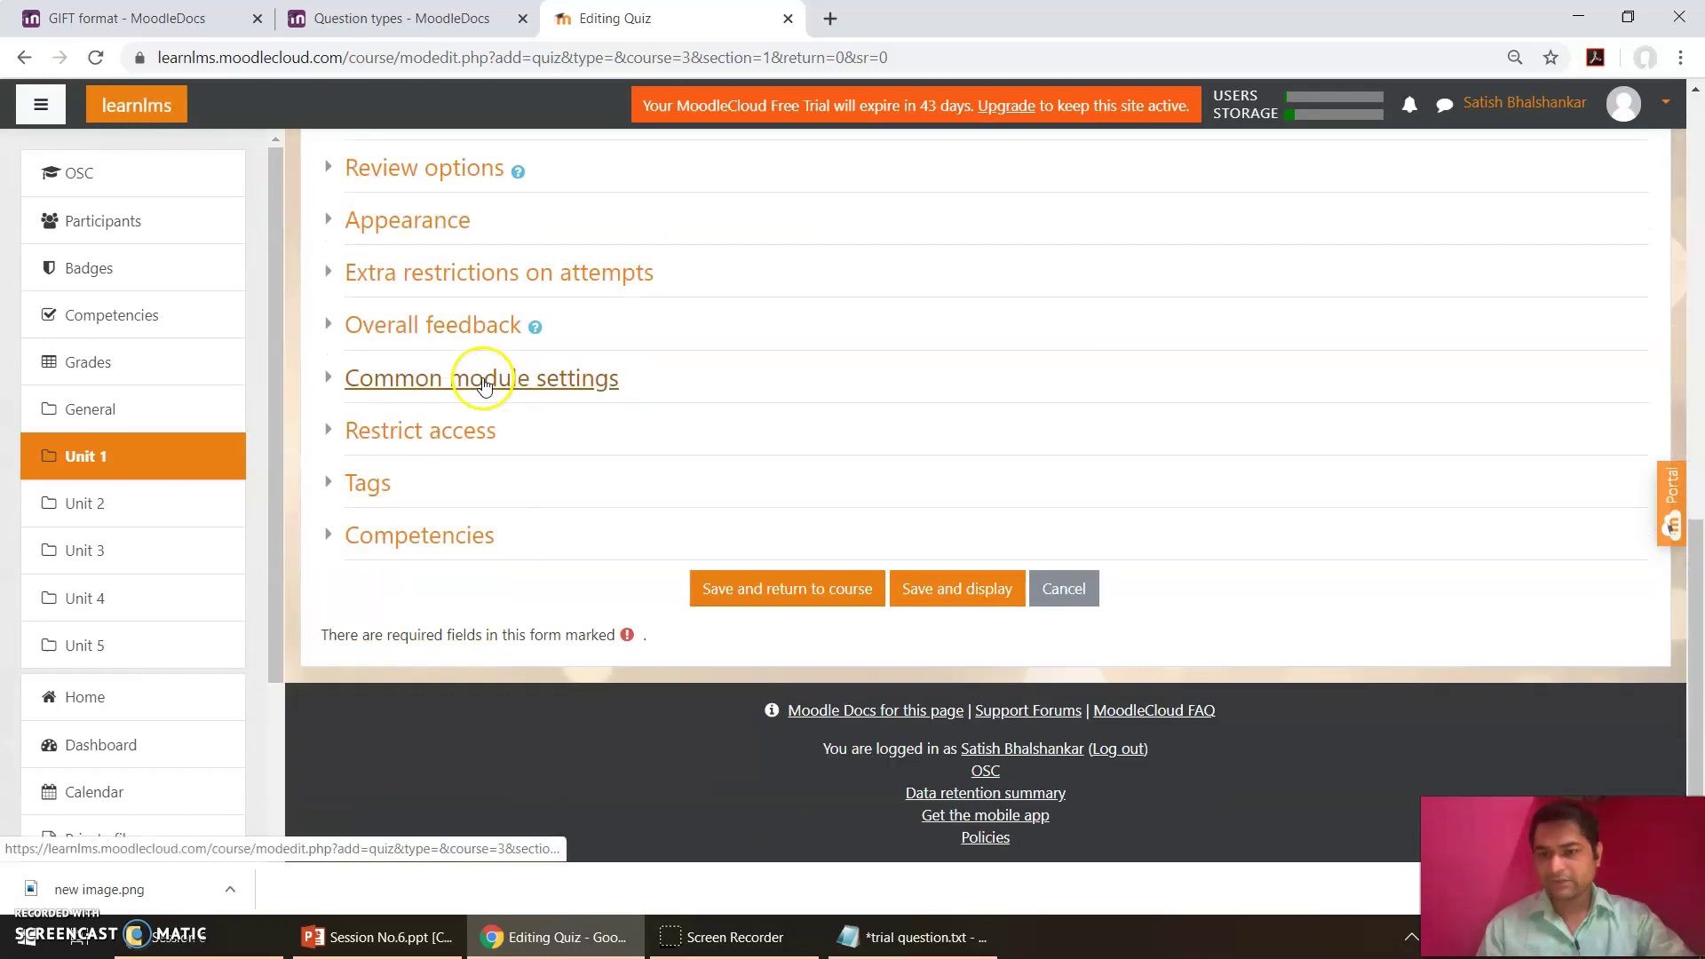
{"action": "left_click", "coordinate": [781, 589]}
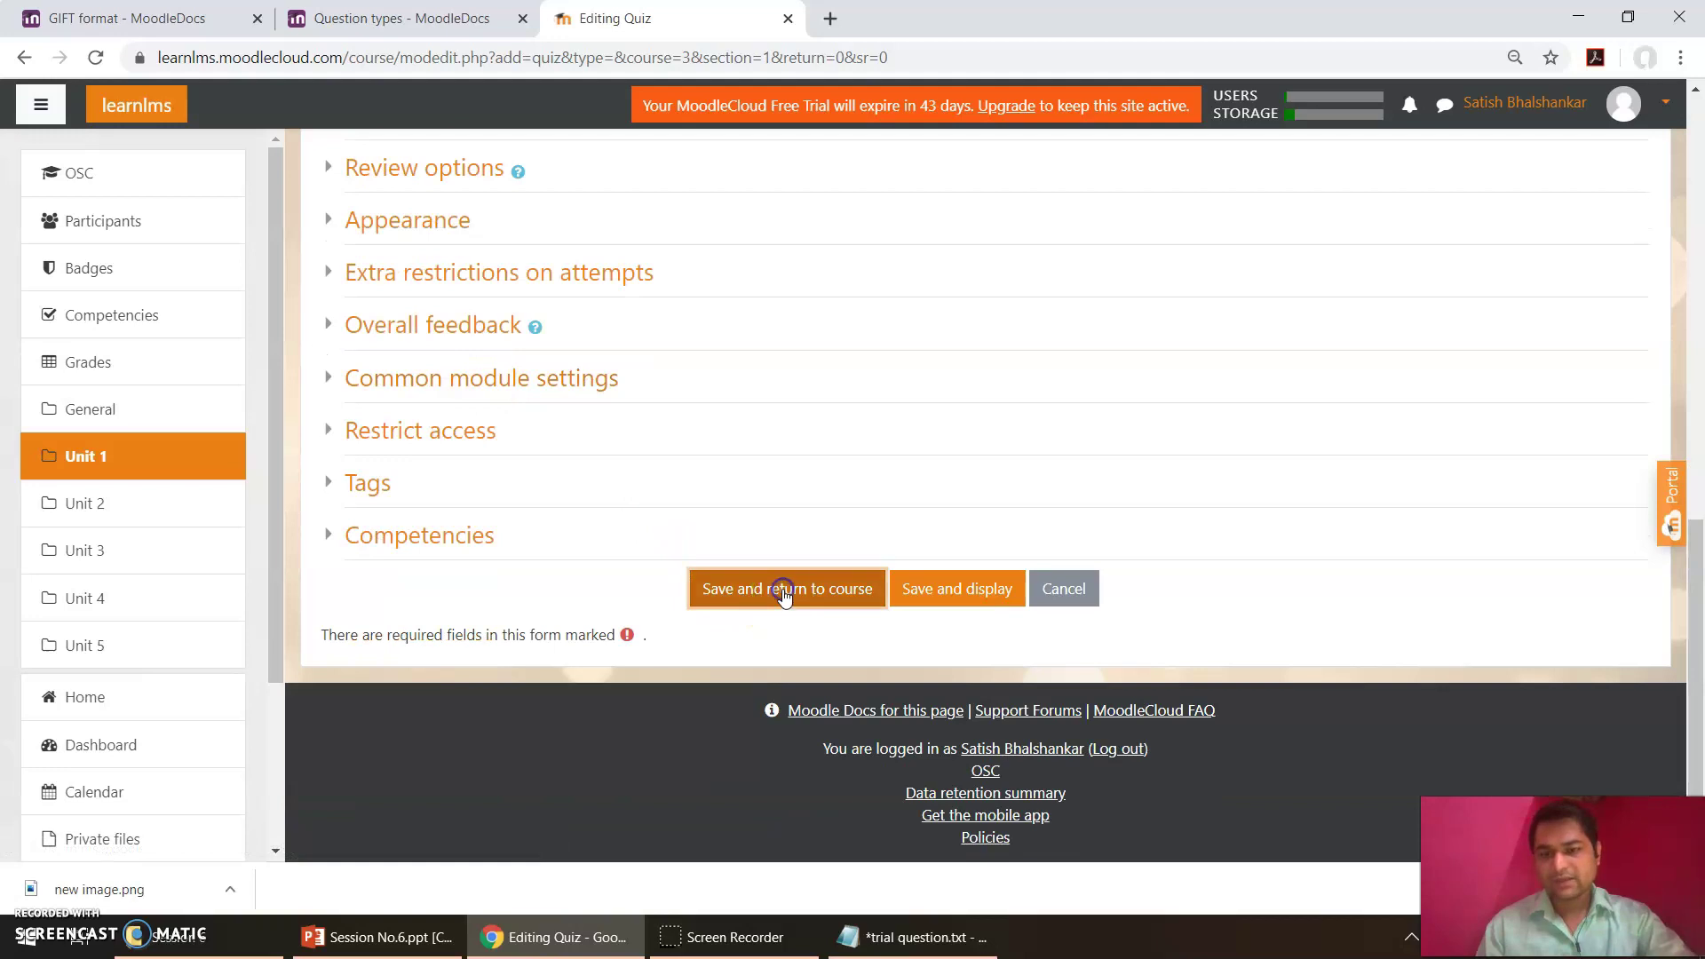